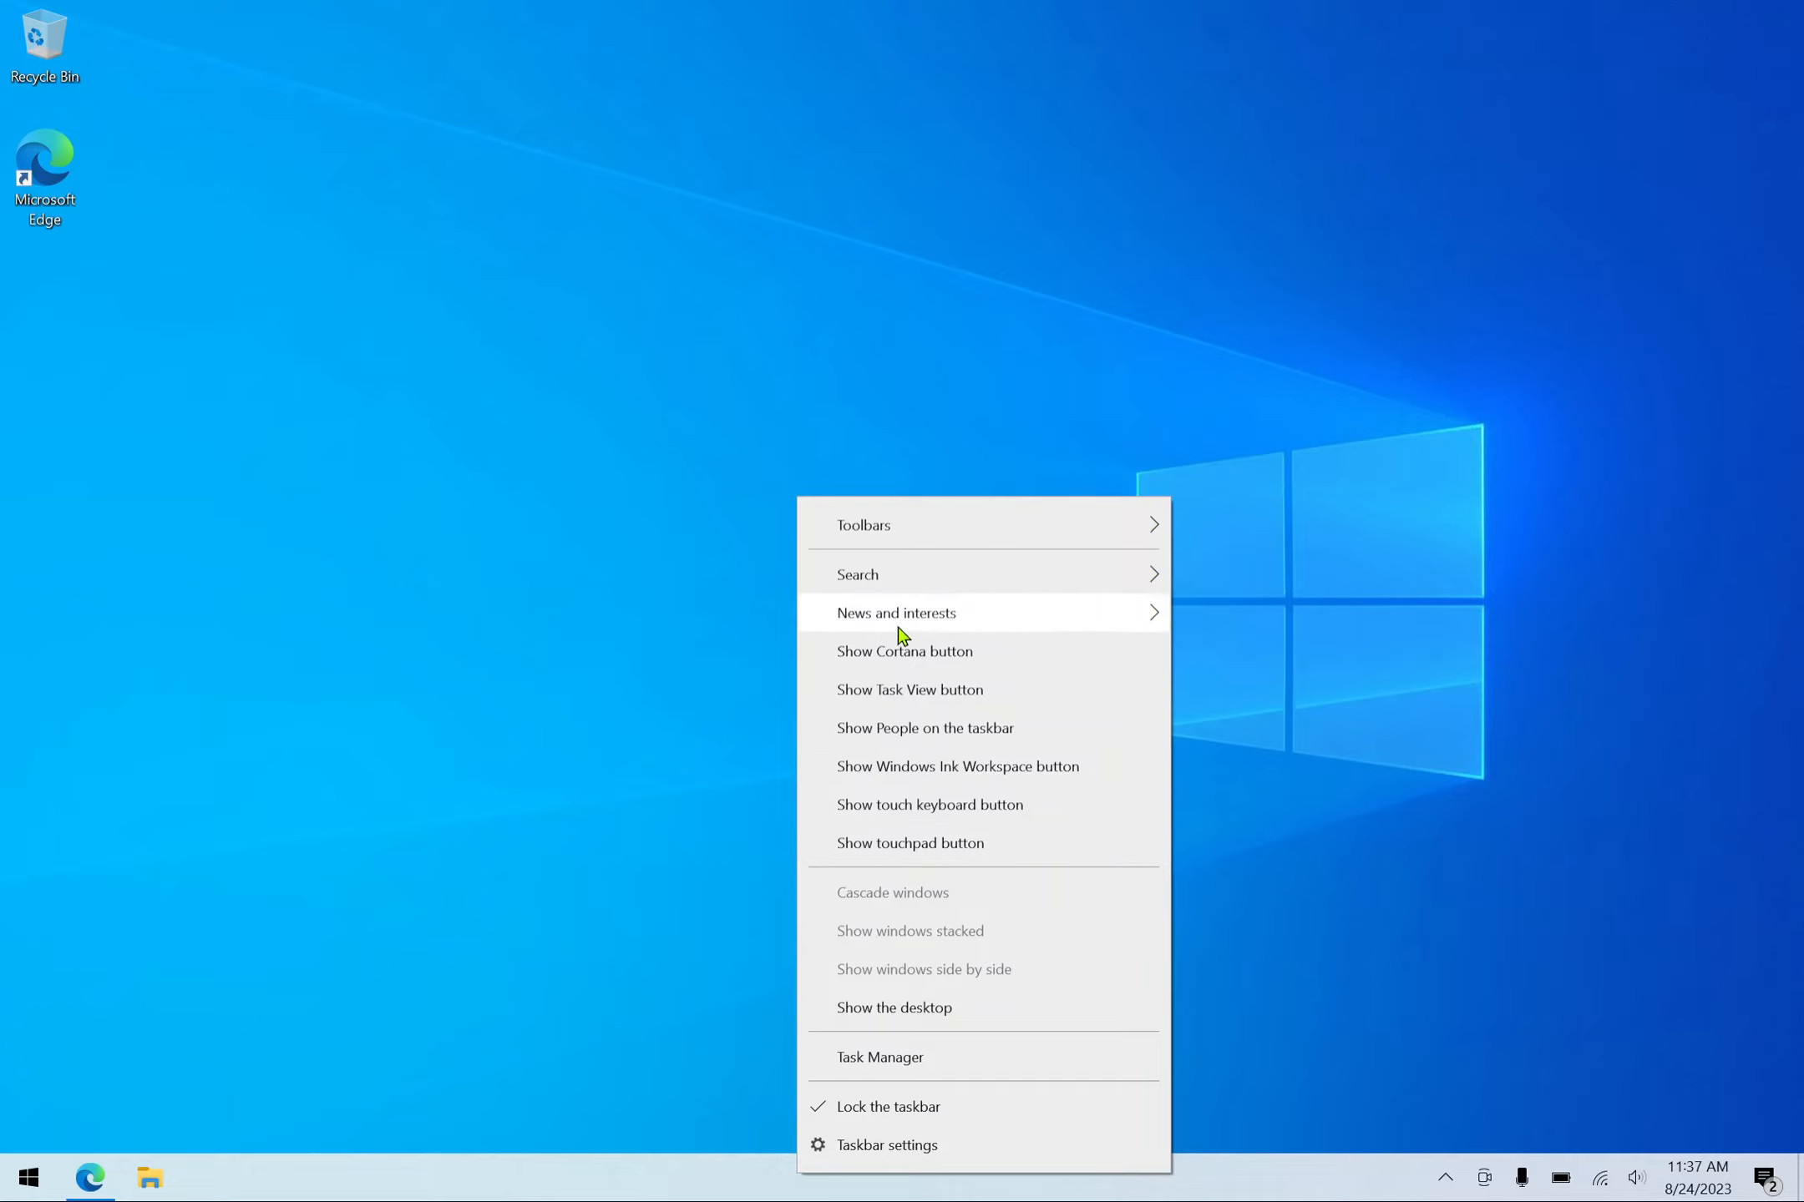
Turn off the Meet Now icon in the taskbar settings' selection of notification area icons.
left_click(899, 1149)
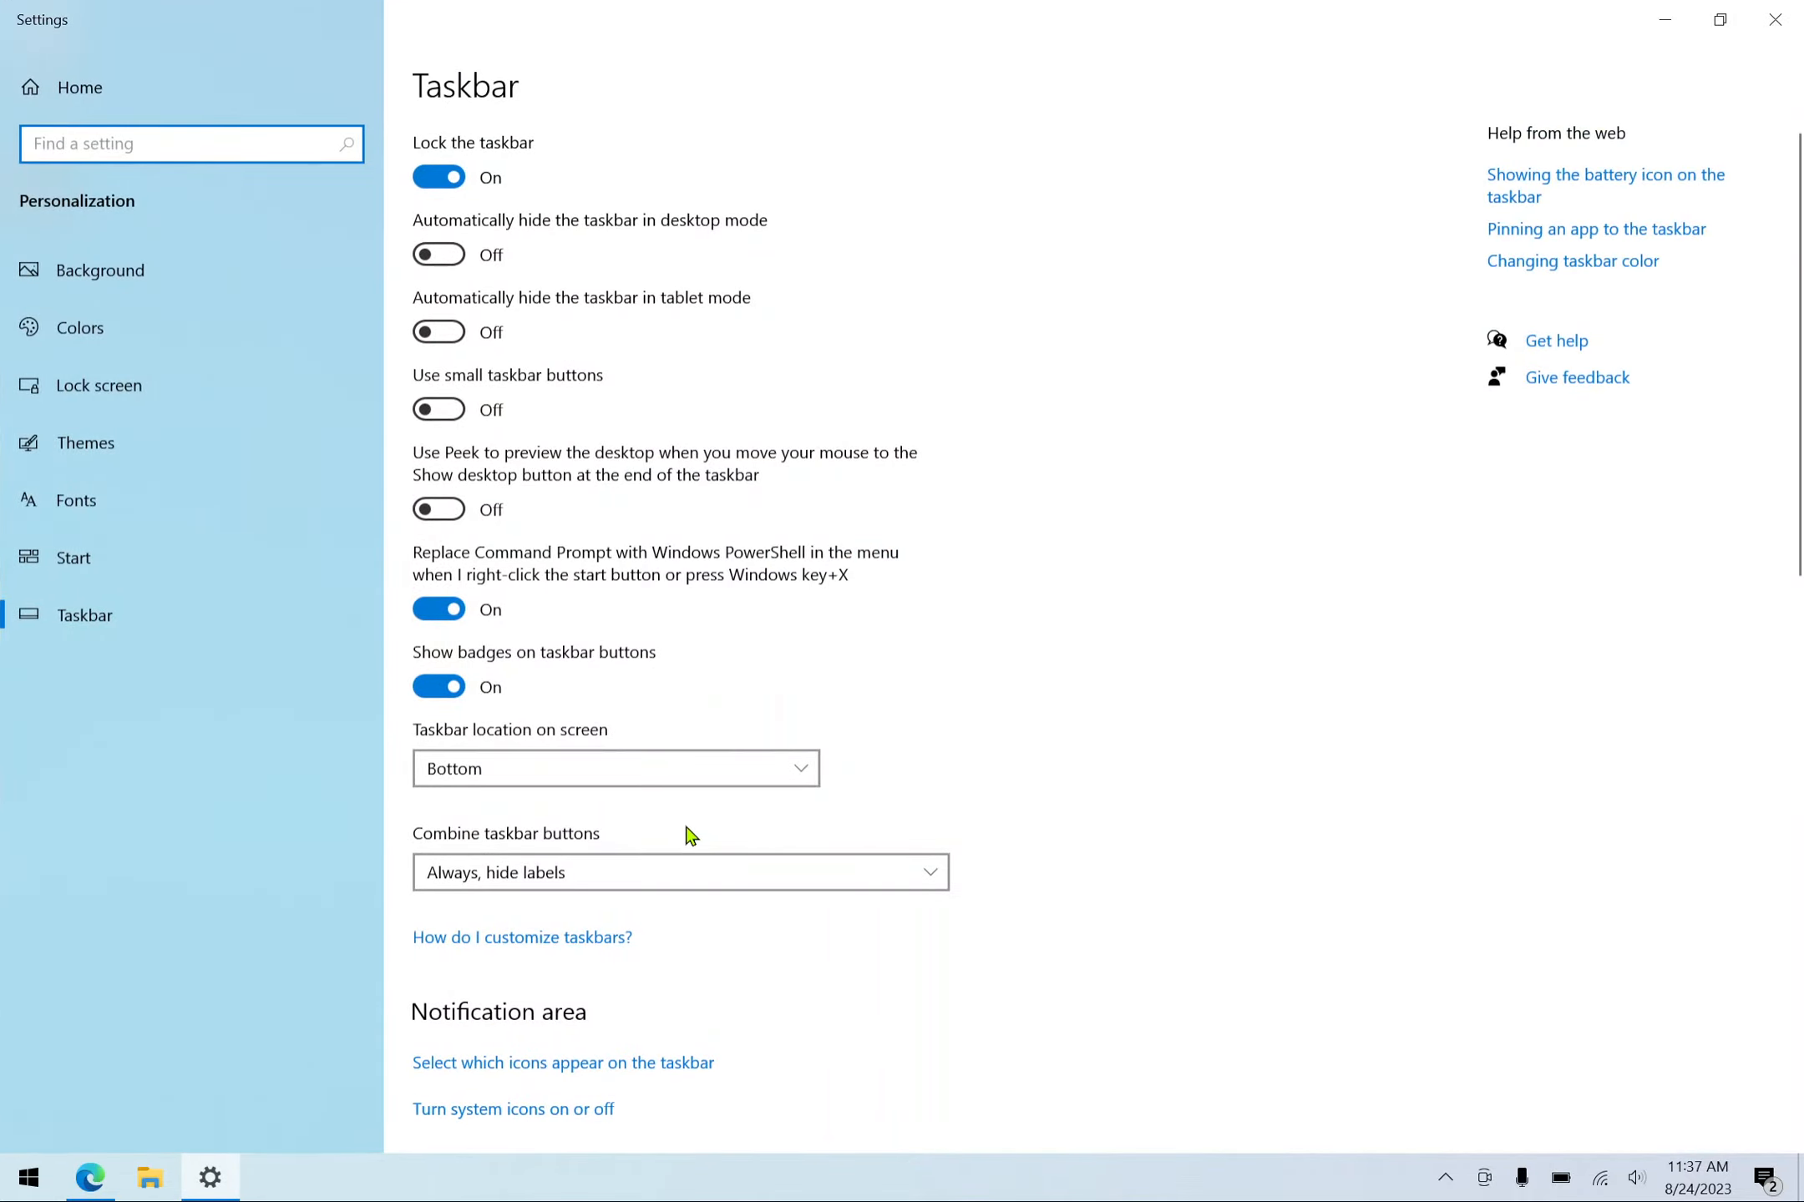
scroll(918, 1002, "down", 5)
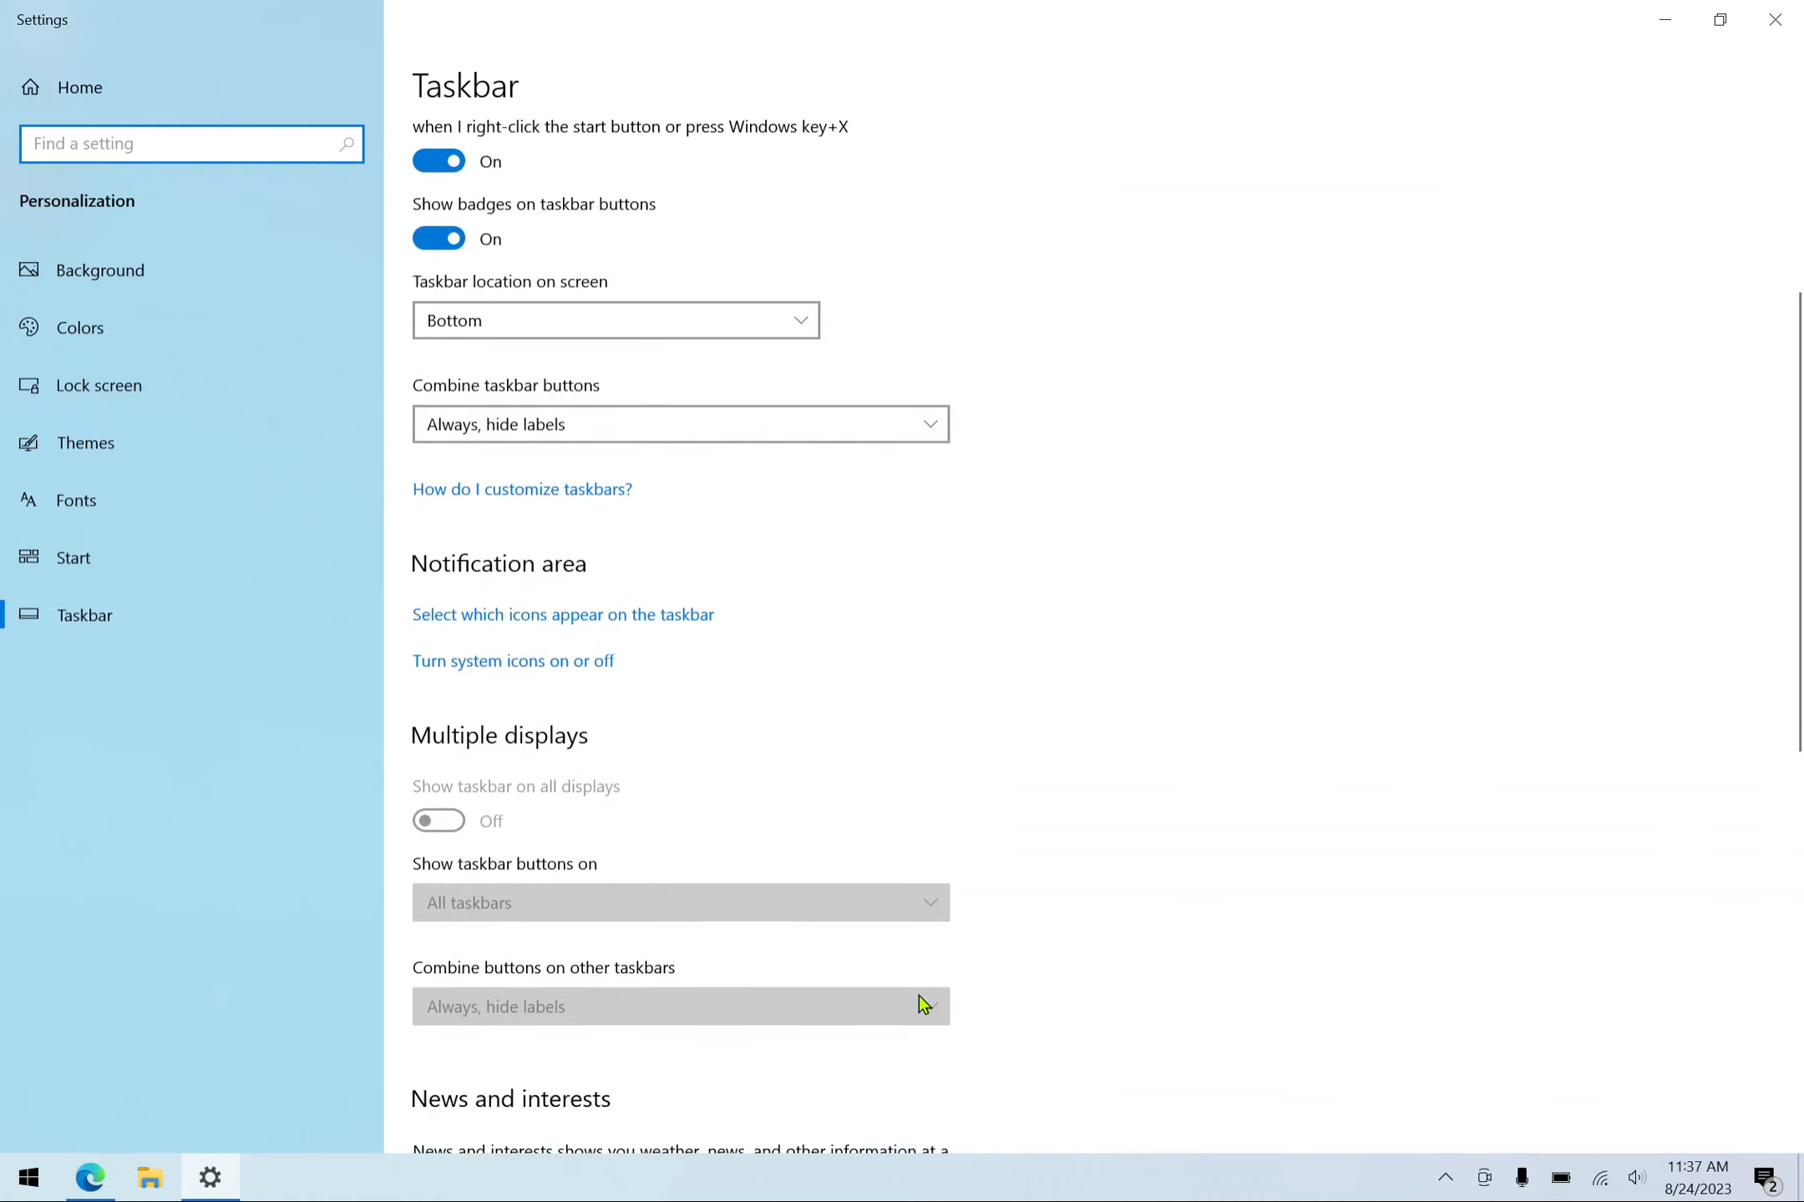
left_click(486, 627)
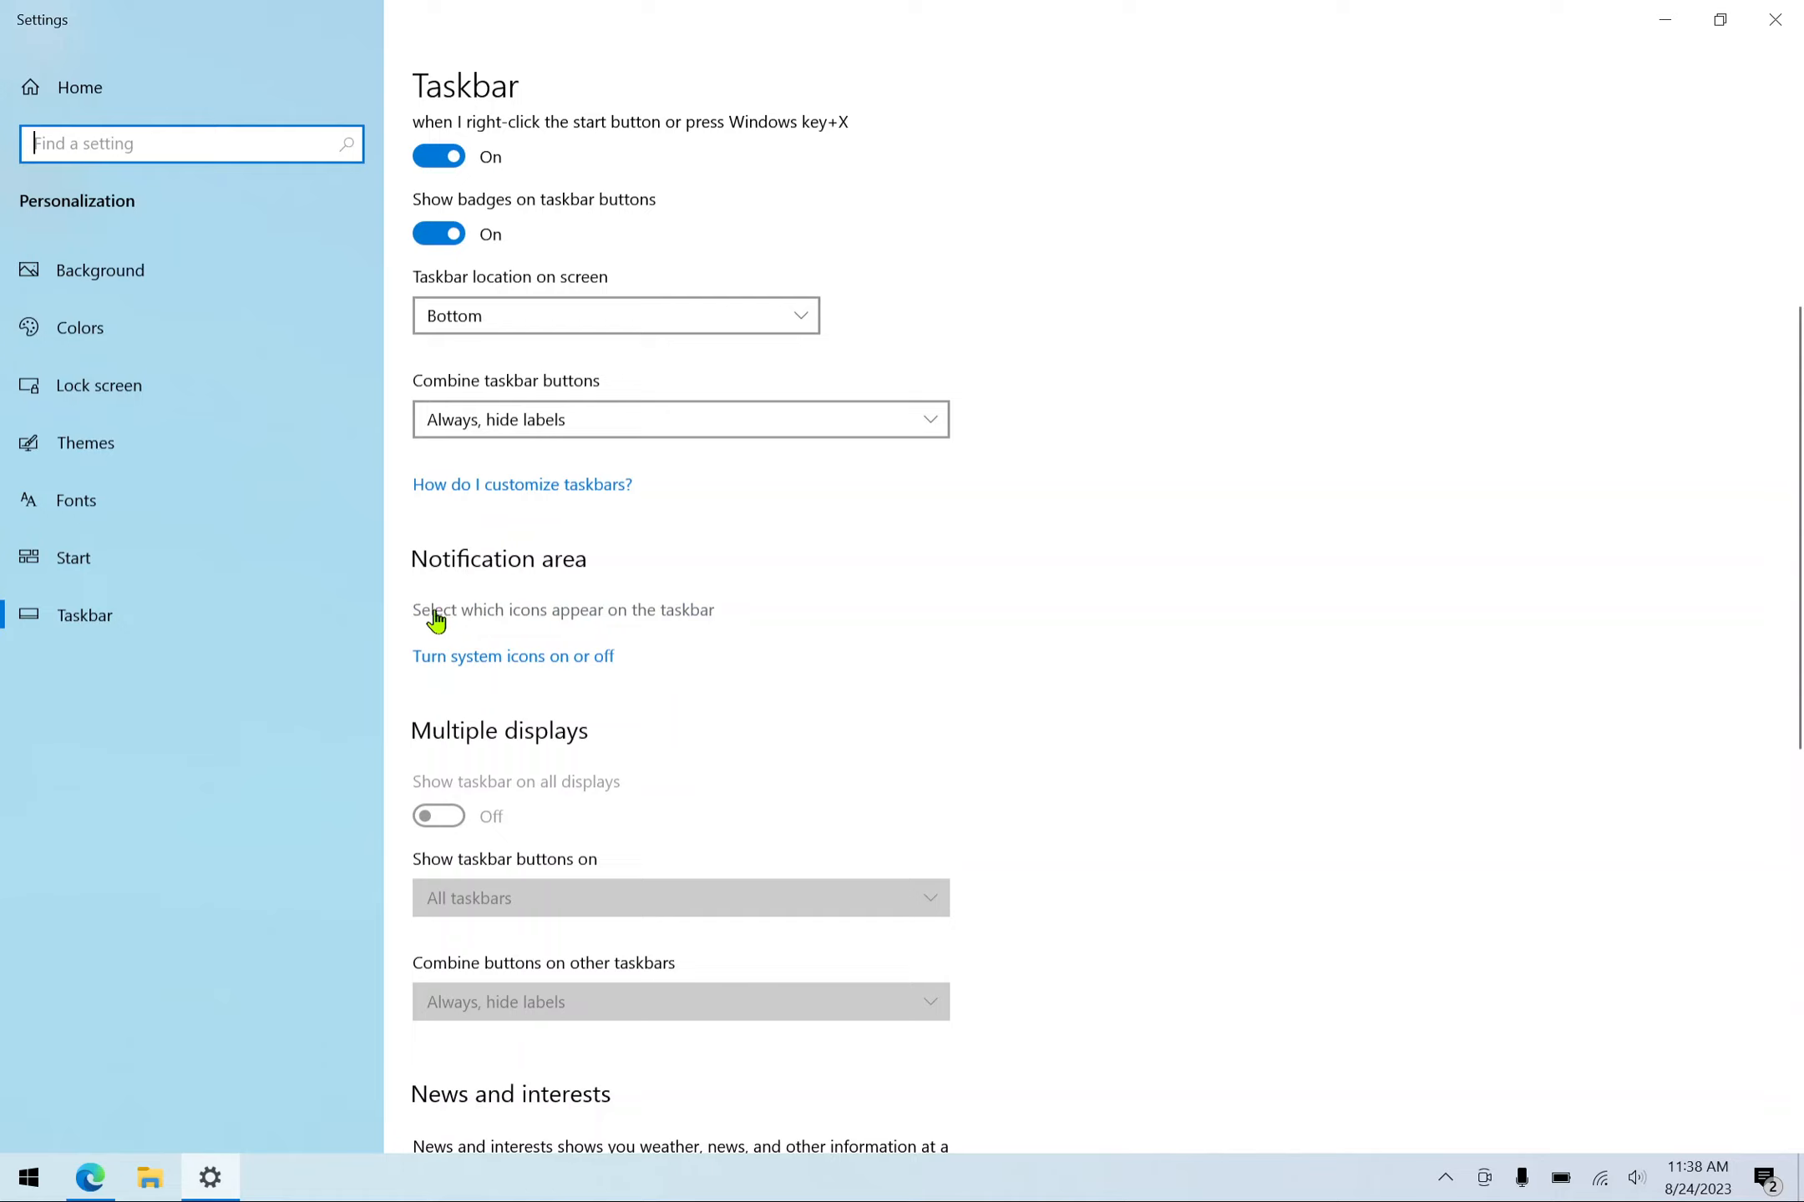
left_click(519, 611)
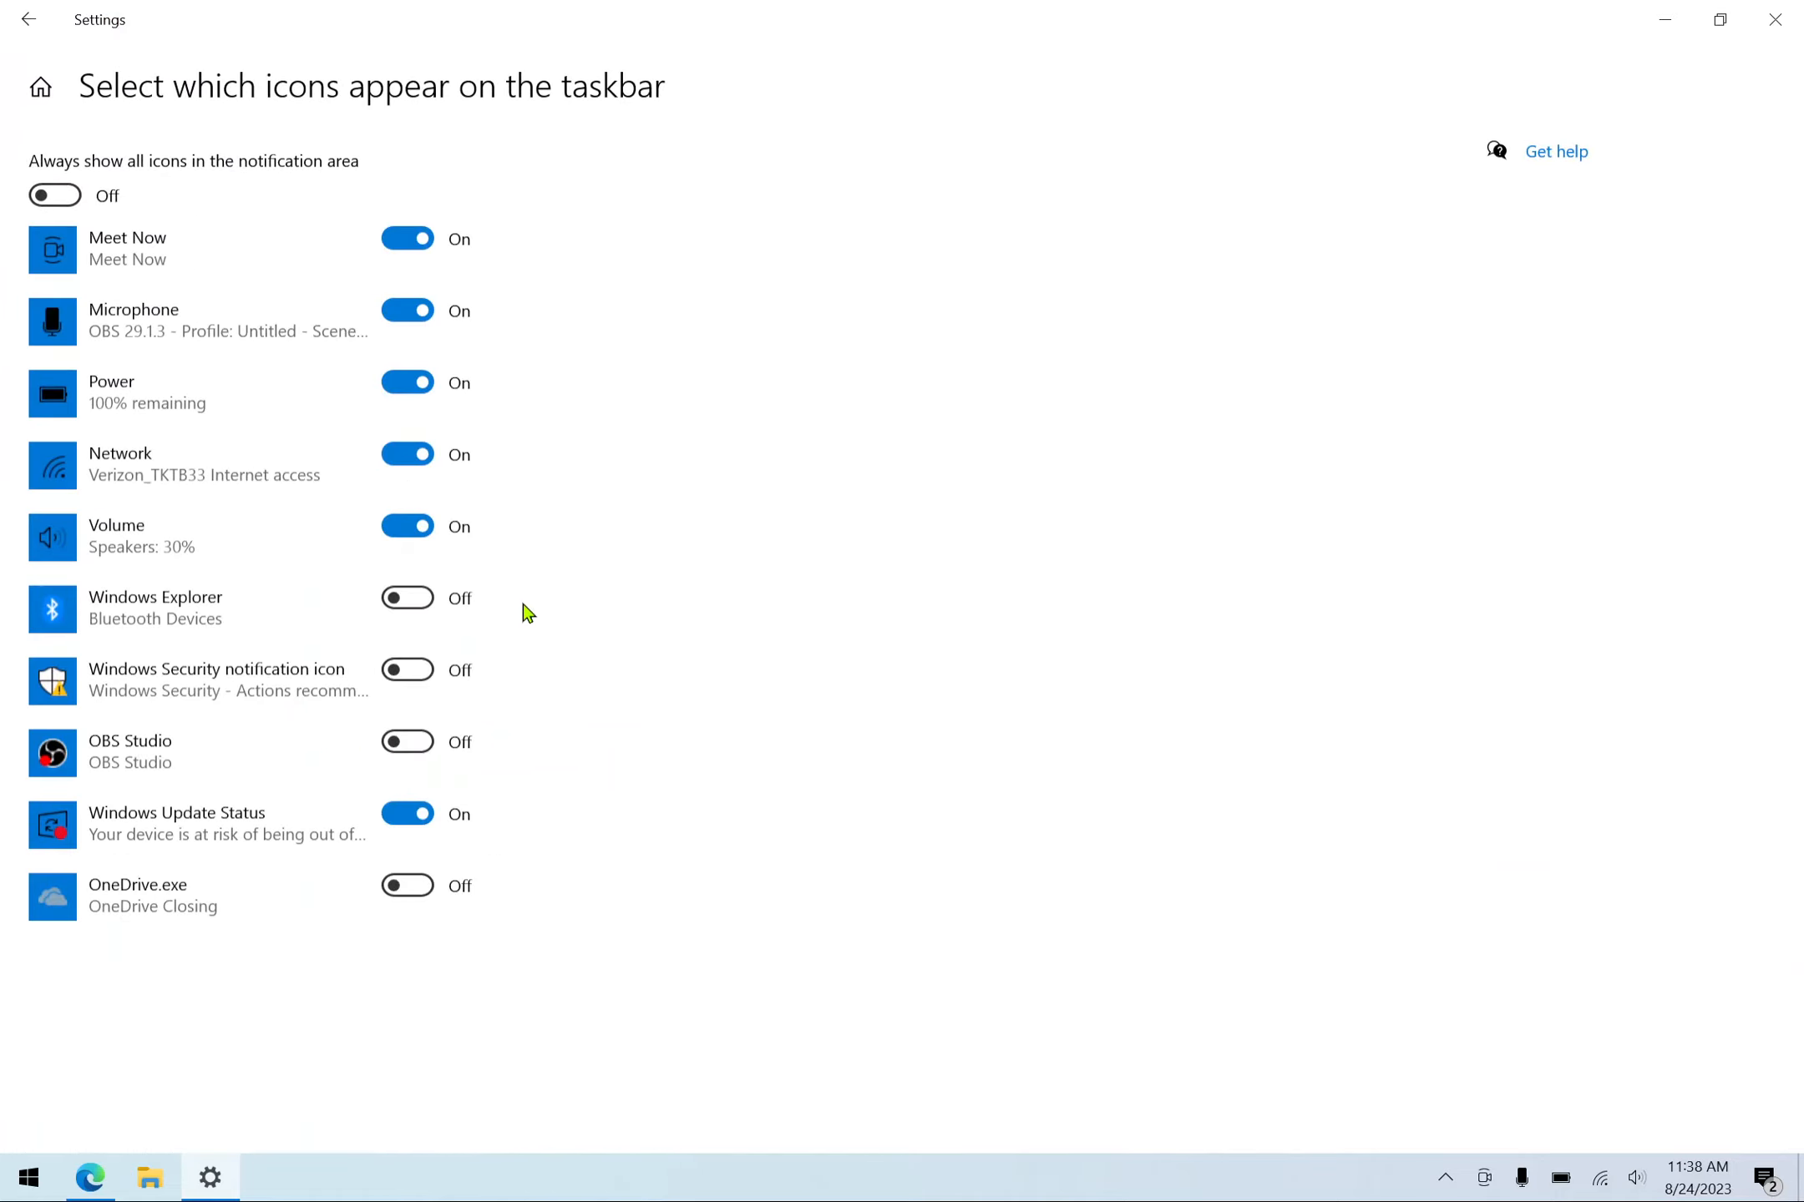
left_click(407, 249)
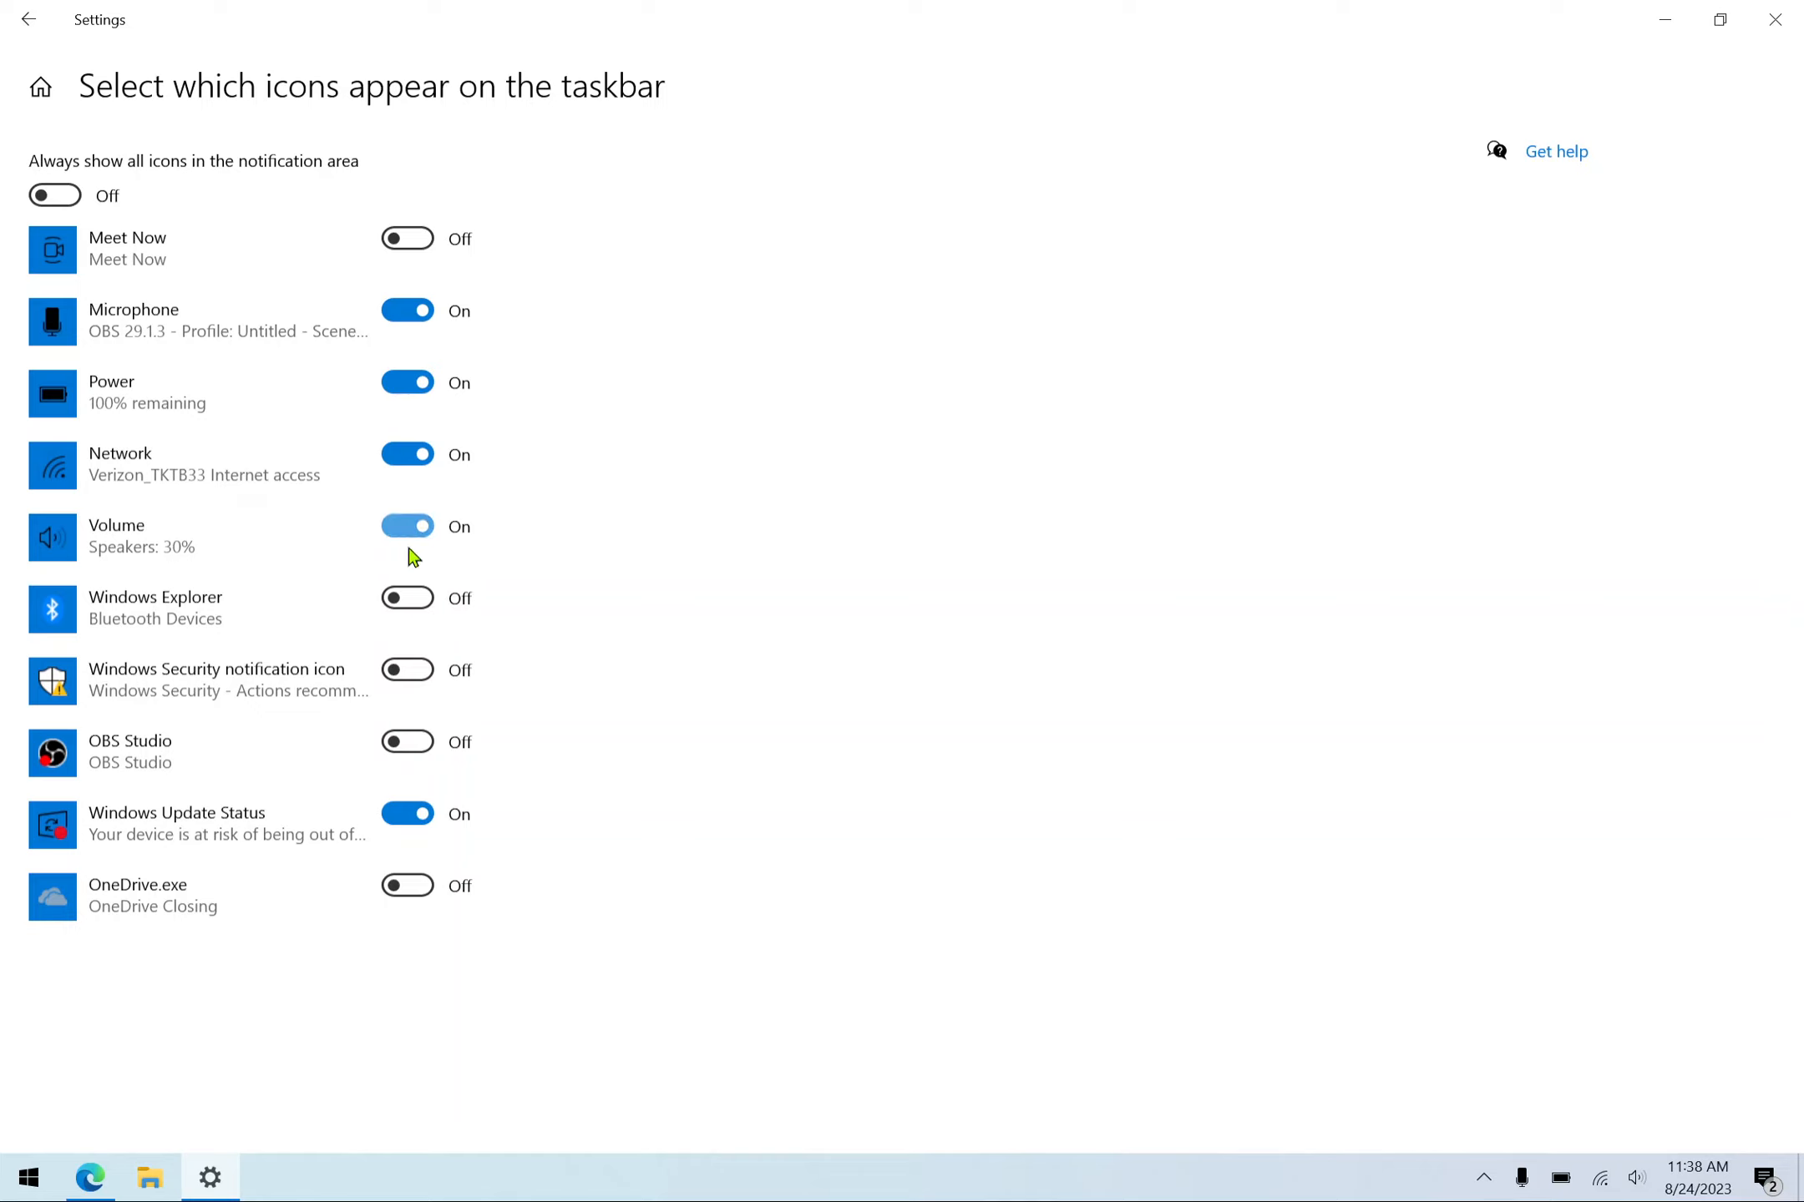
left_click(408, 814)
left_click(406, 814)
left_click(29, 21)
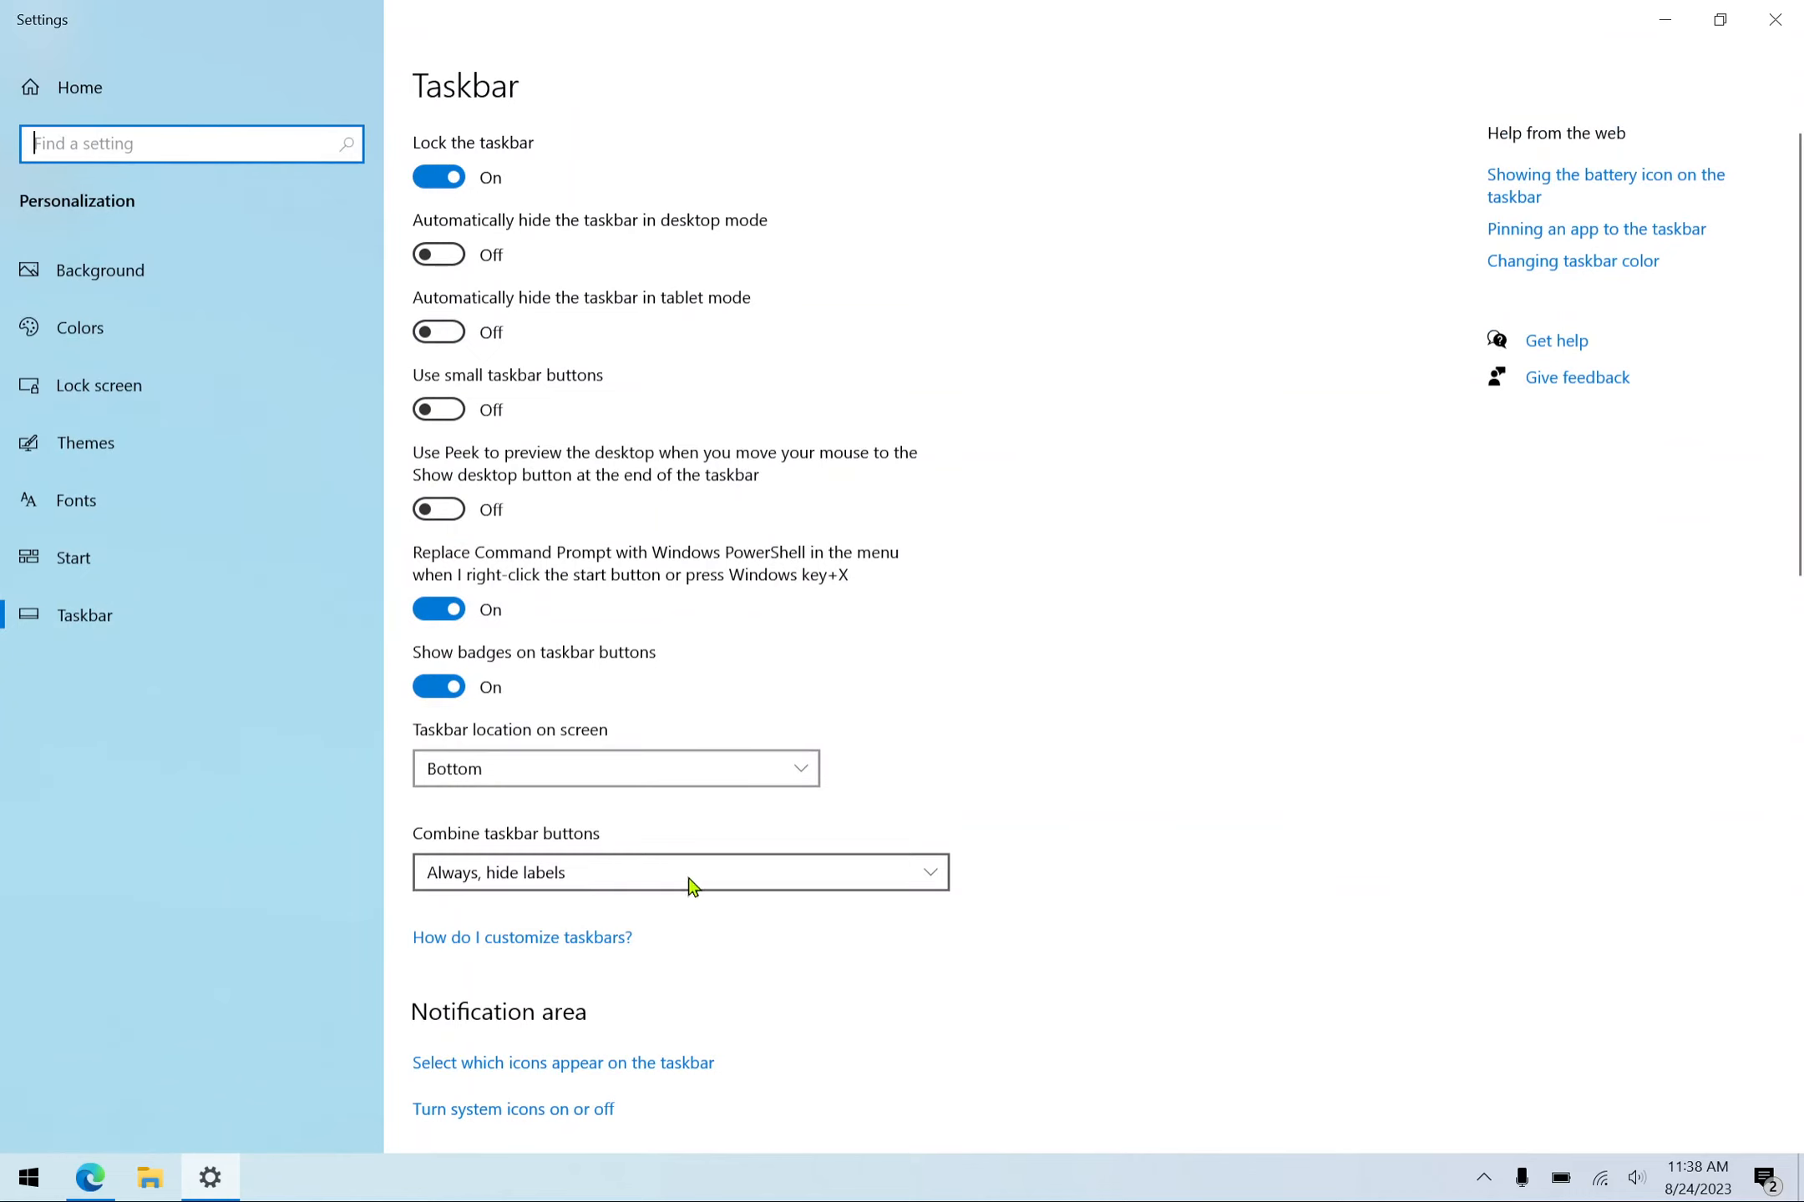
Turn off the Clock, Input Indicator, Location, Action Center and Meet Now system icons, and close Settings.
scroll(701, 878, "down", 5)
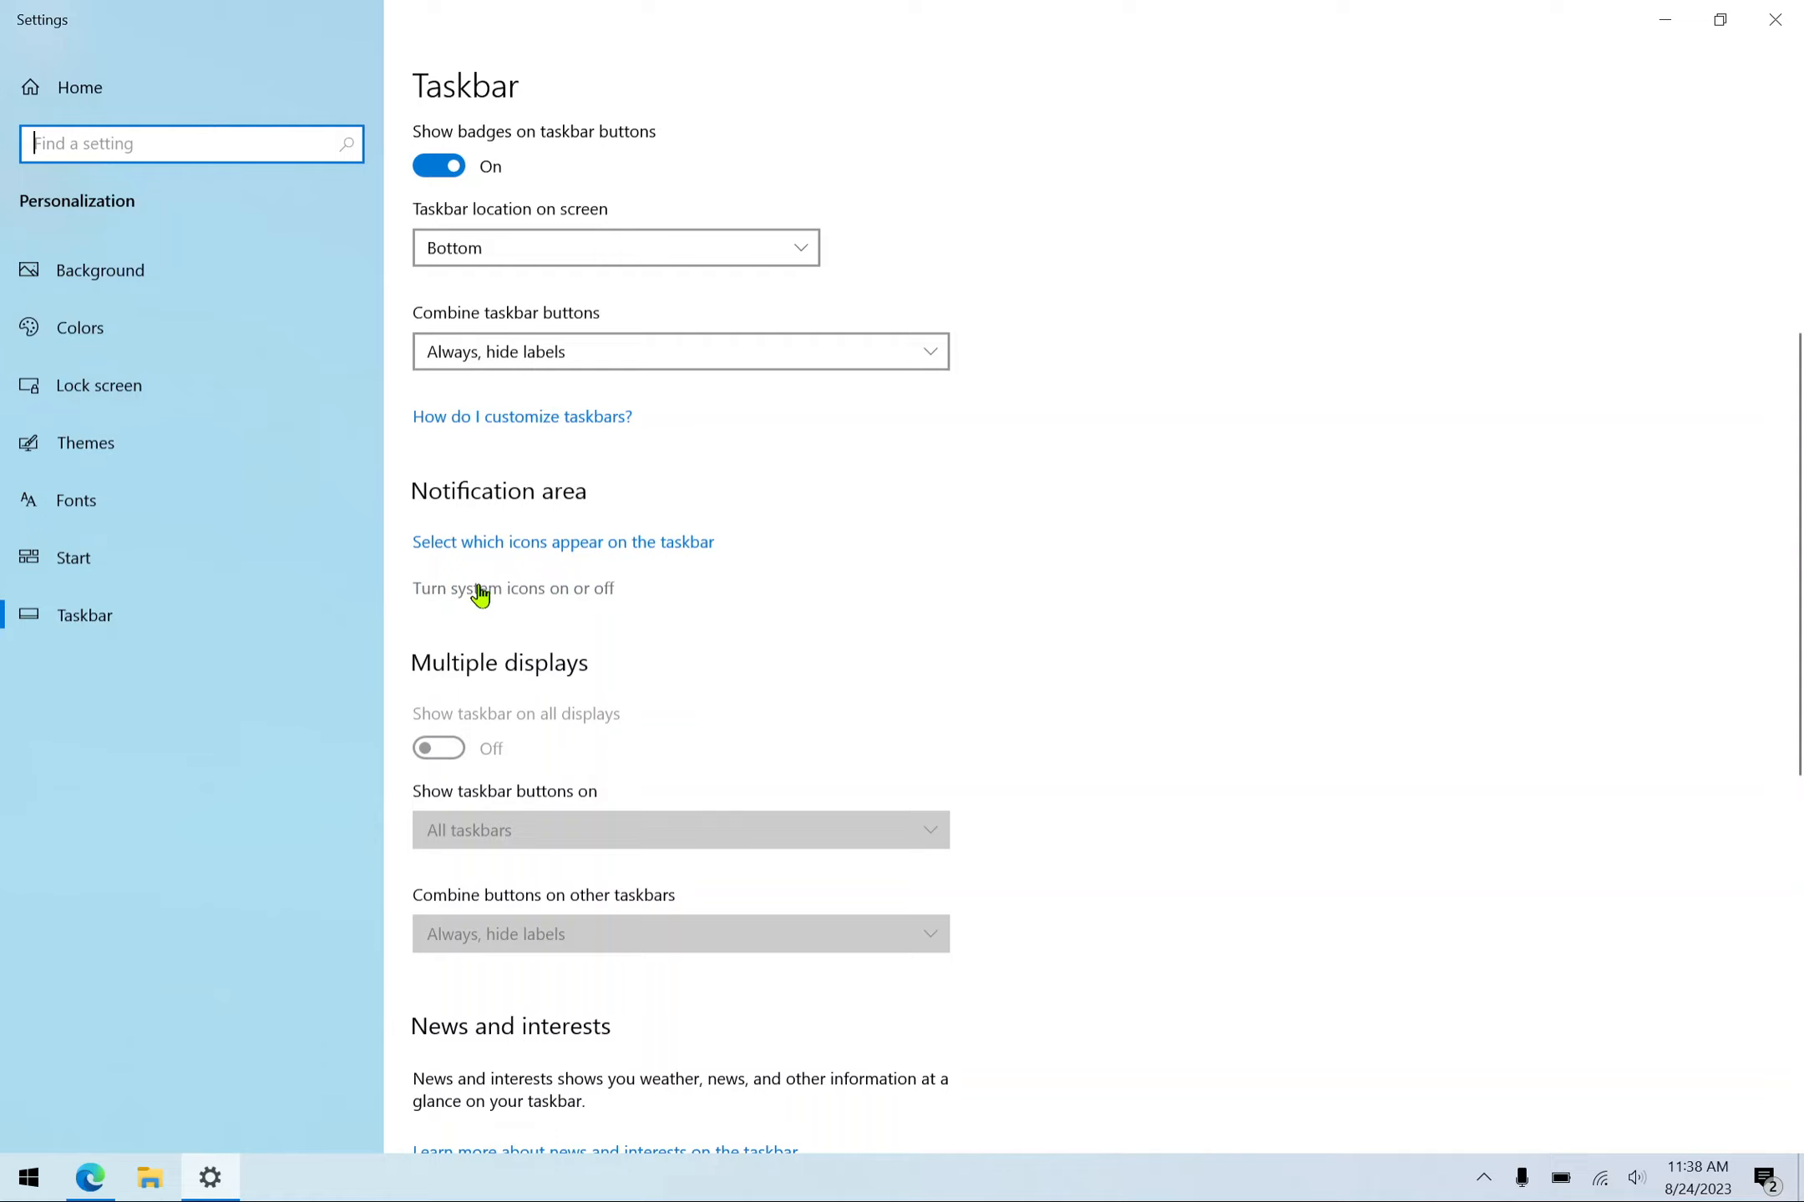
left_click(482, 591)
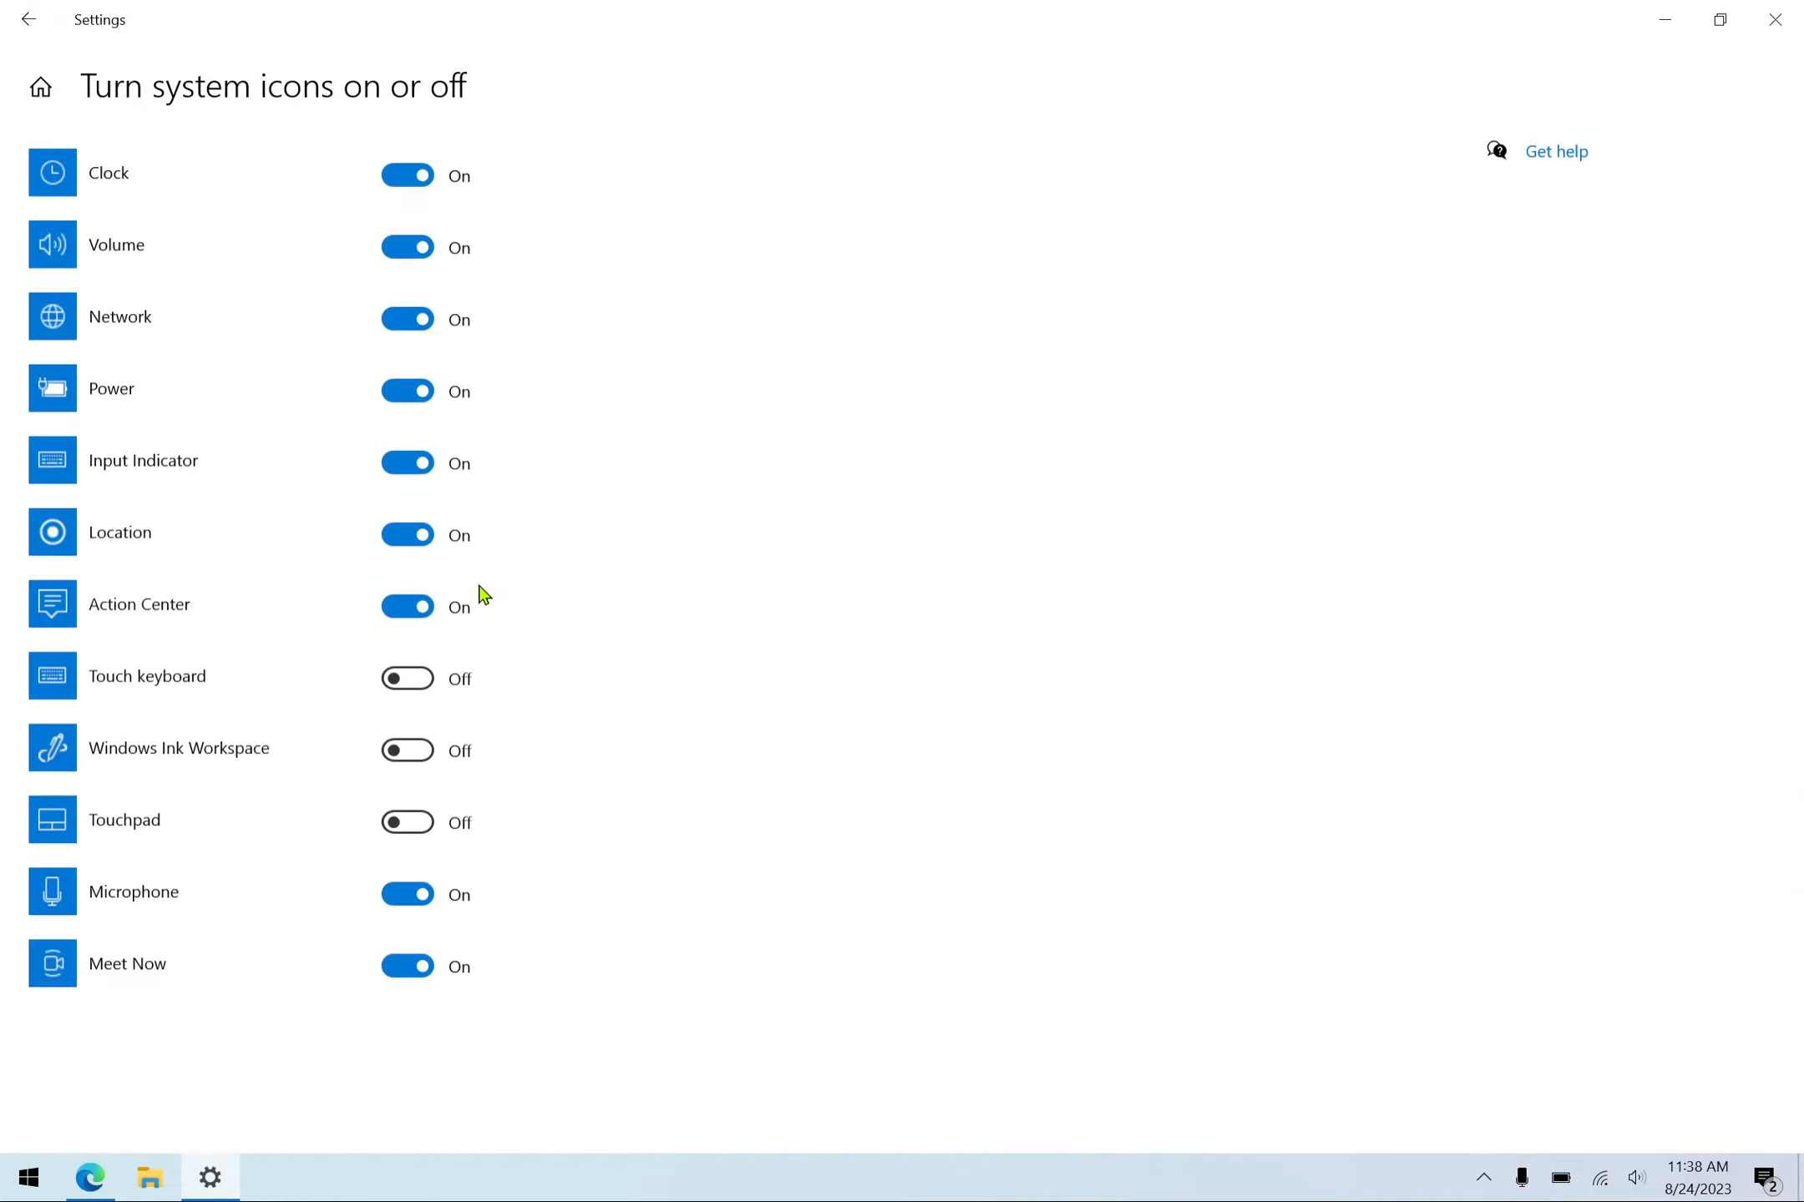
left_click(412, 177)
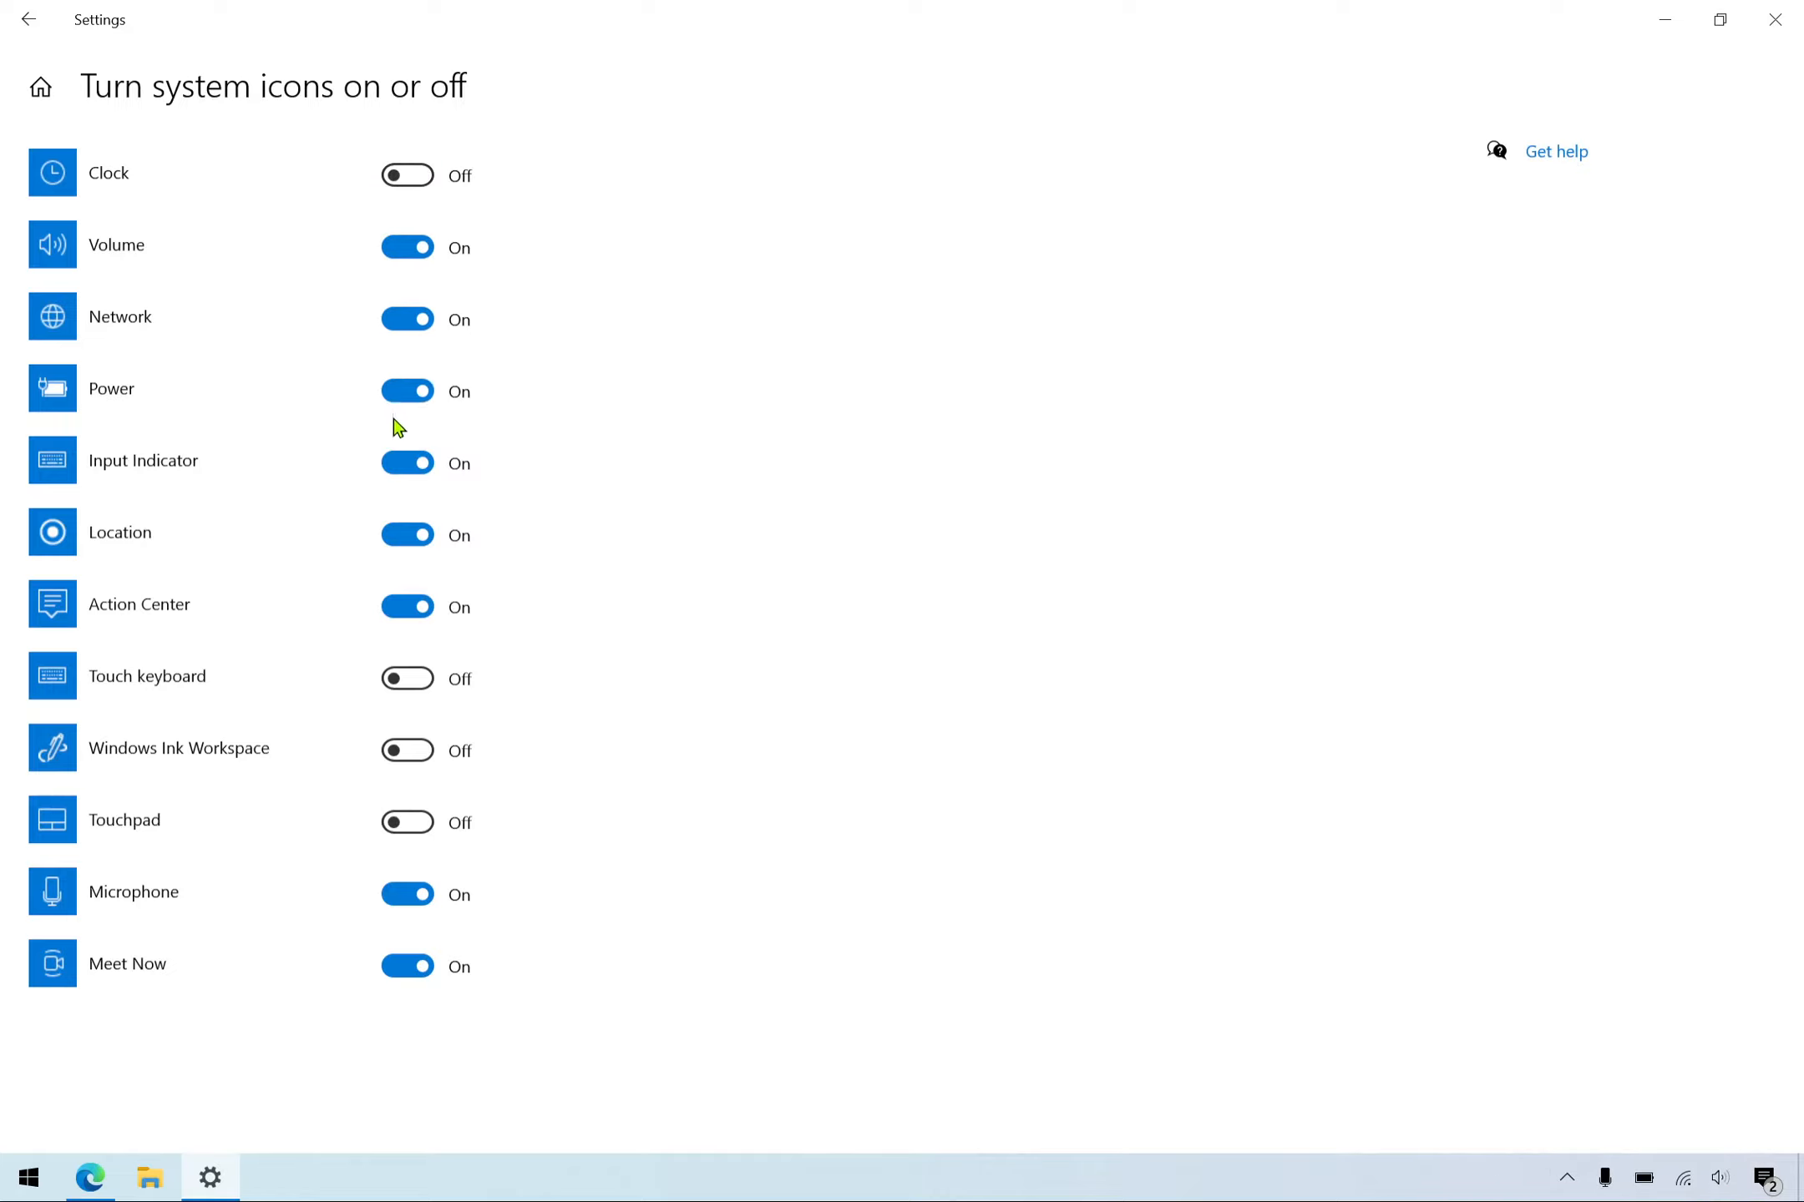
left_click(411, 473)
left_click(415, 541)
left_click(414, 612)
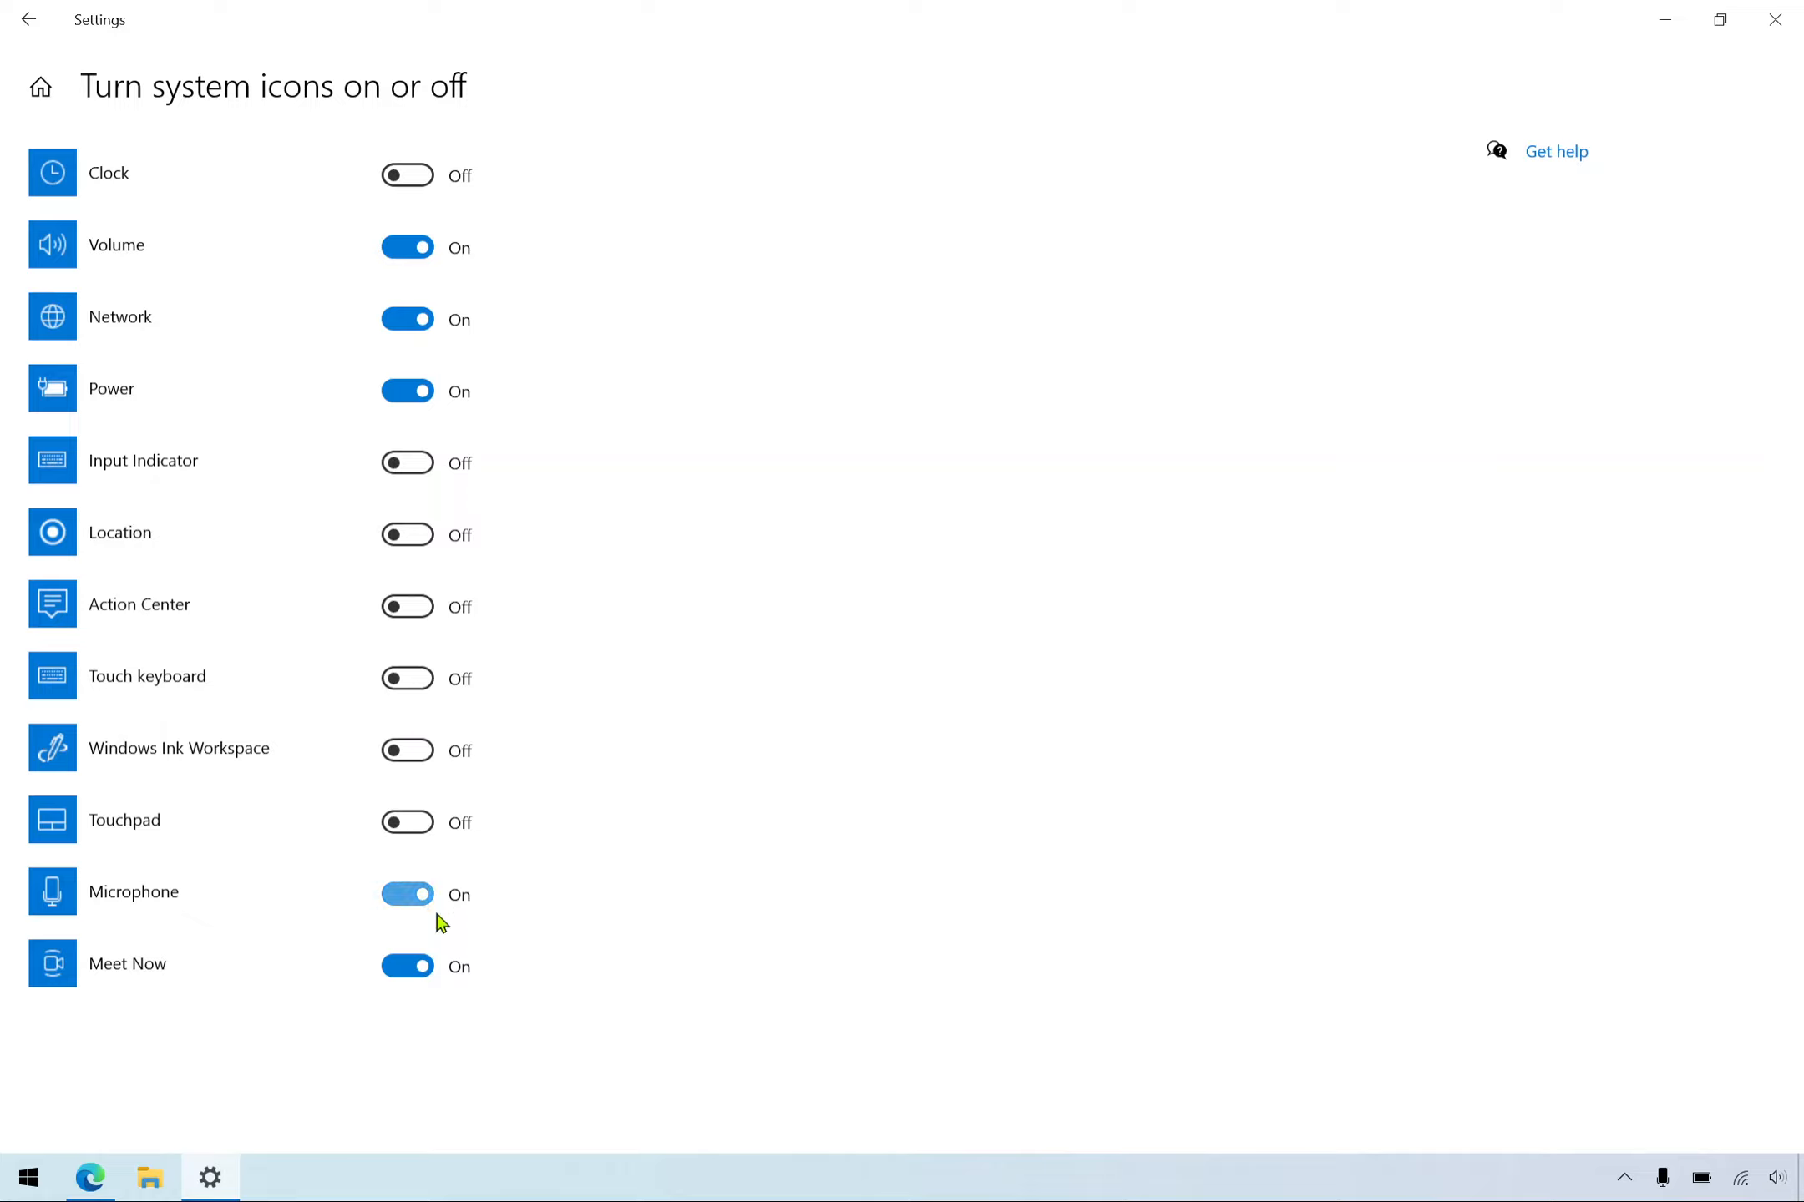
left_click(394, 971)
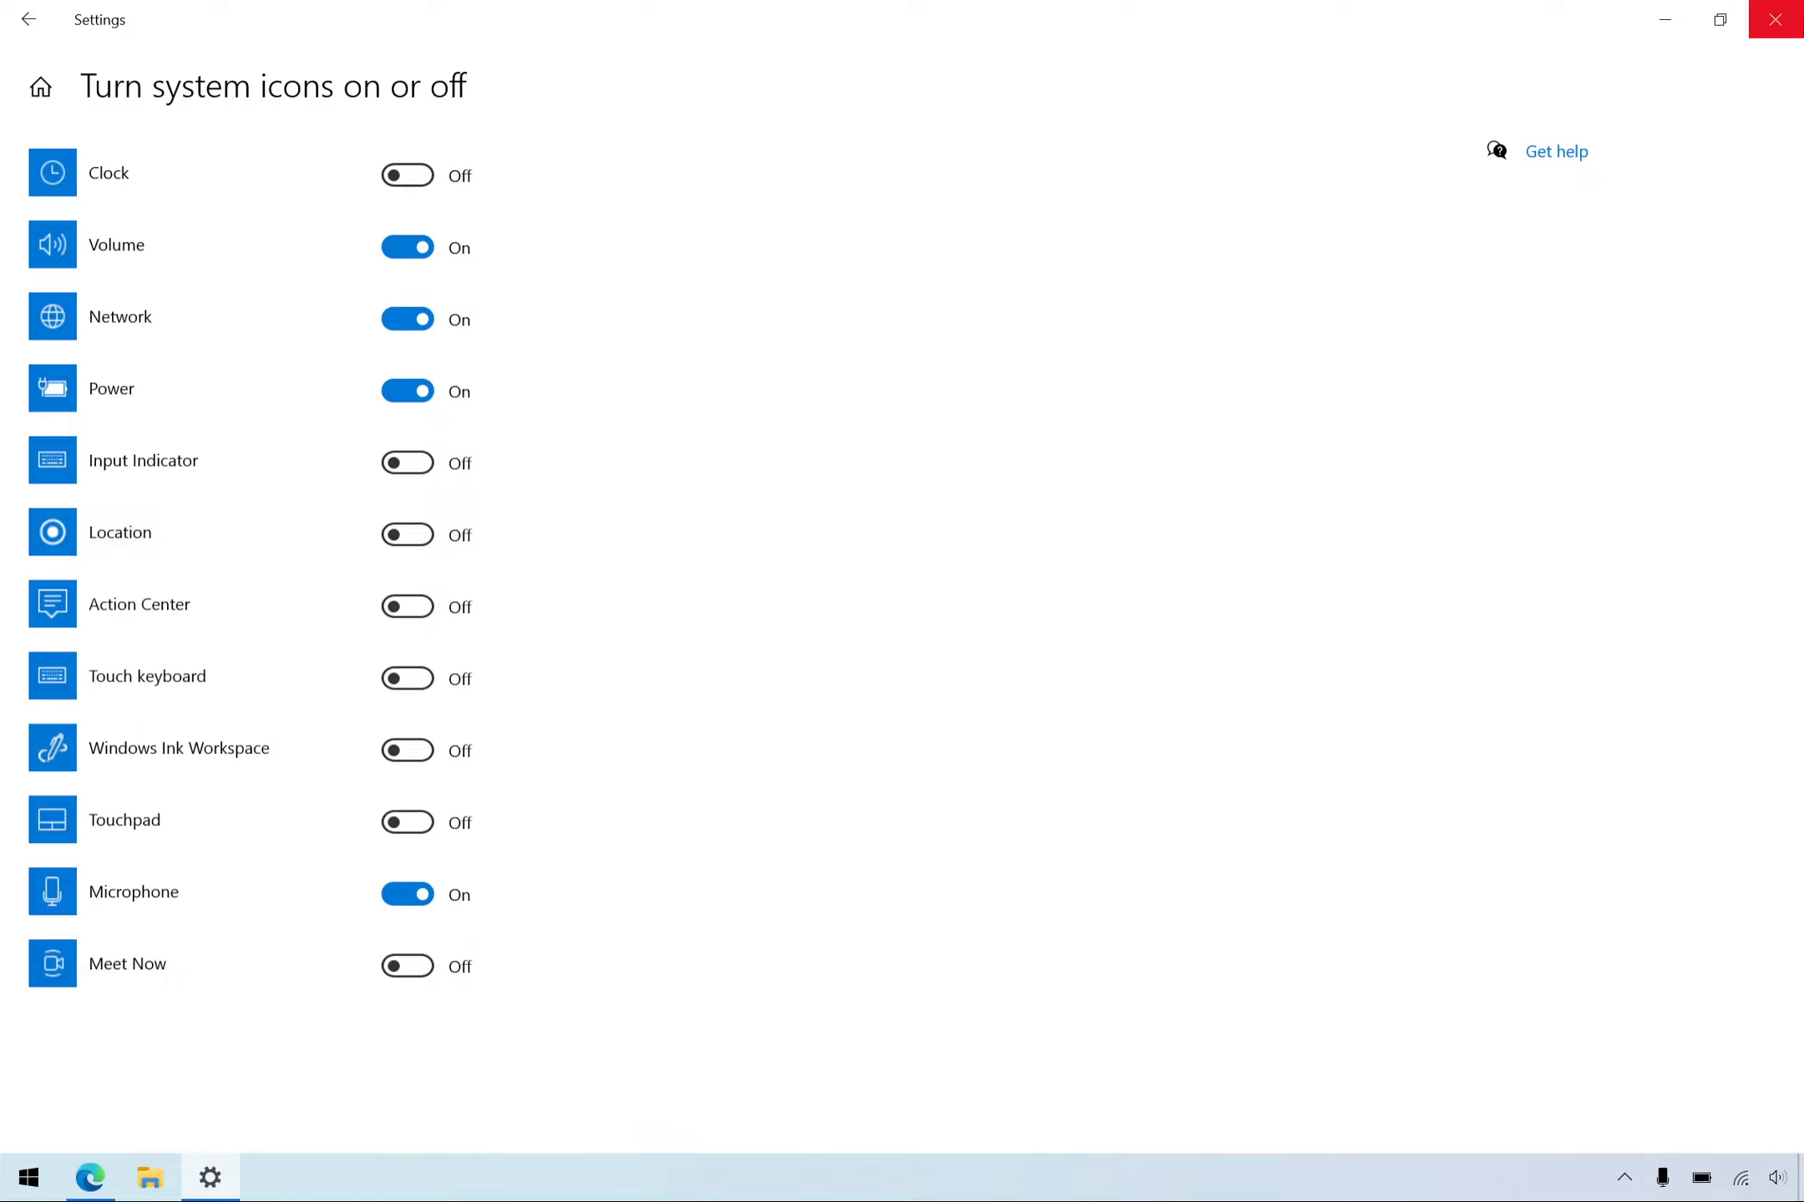
left_click(1774, 19)
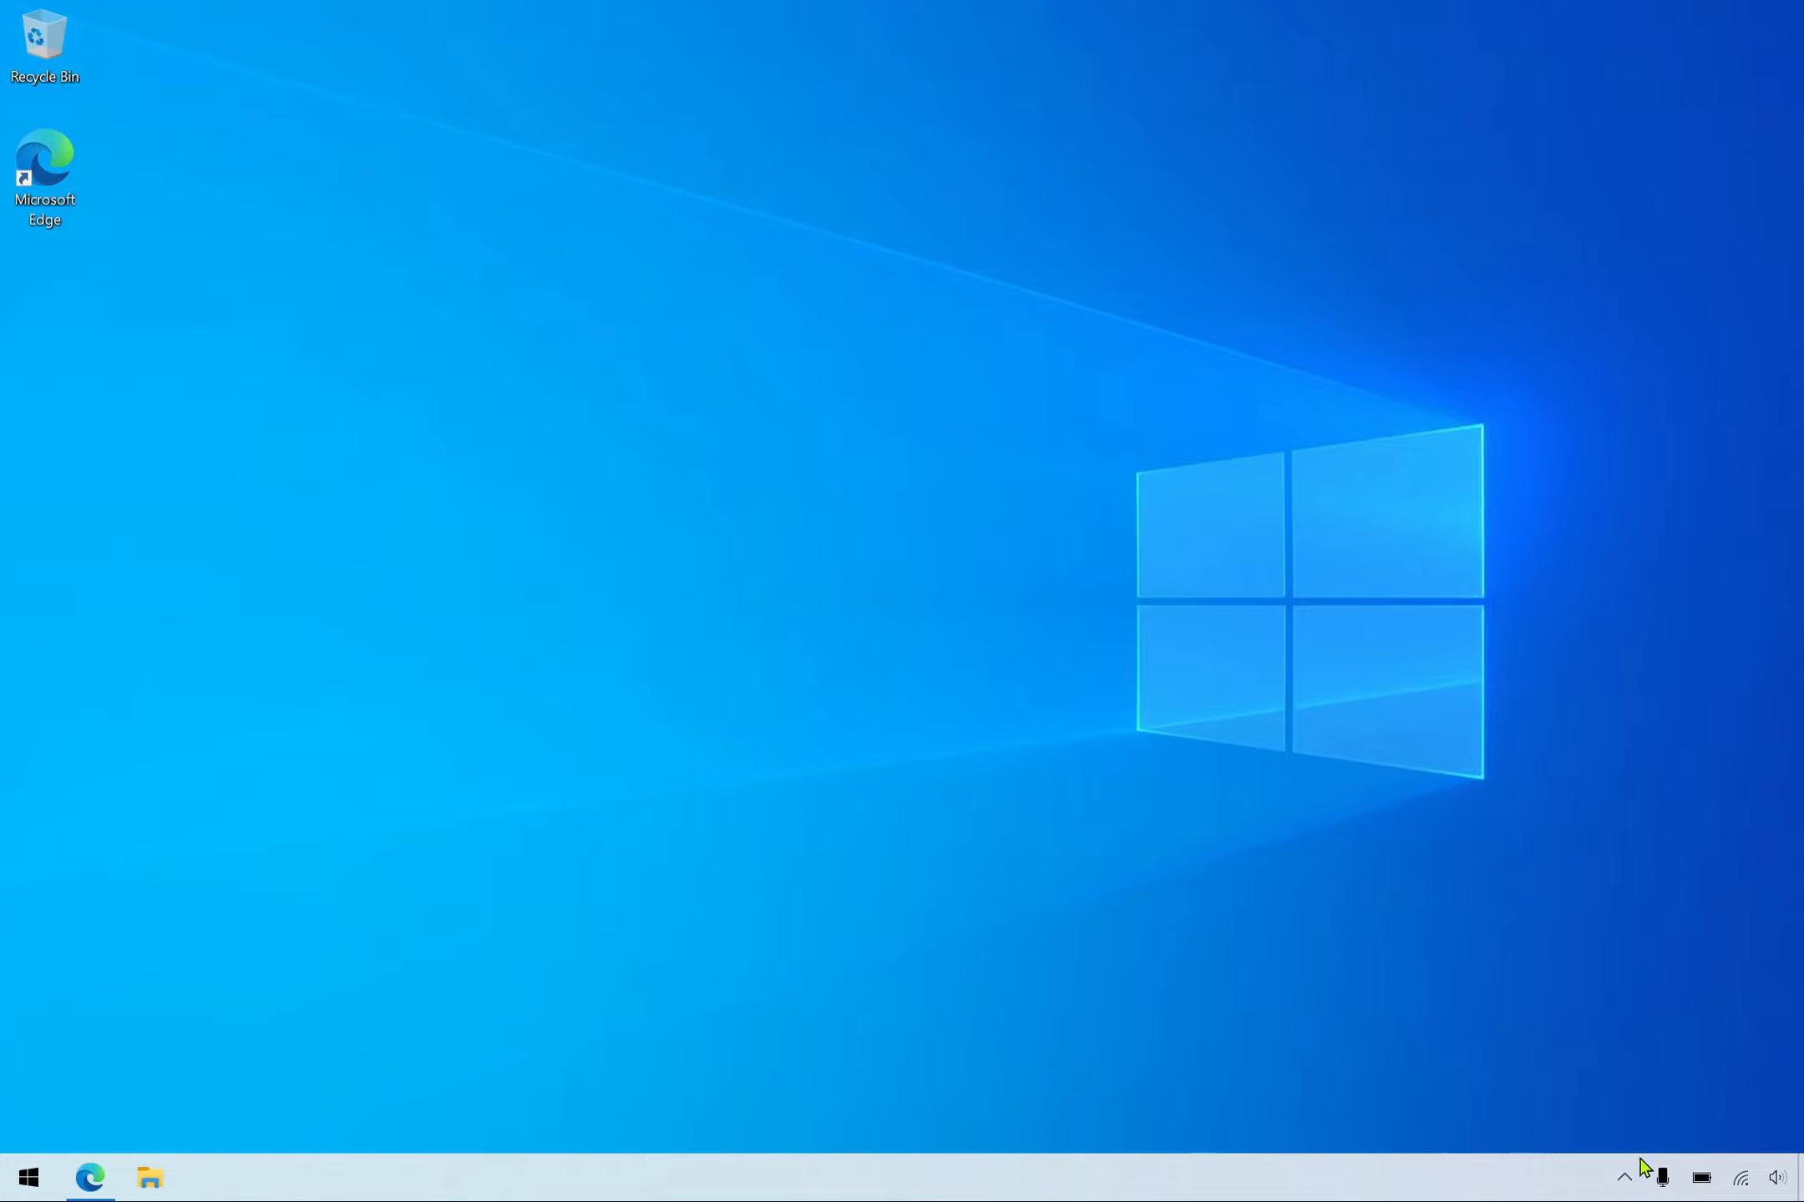
Move the microphone, power, network and volume icons from the taskbar into the hidden icons overflow.
left_click_drag(1663, 1178, 1742, 1181)
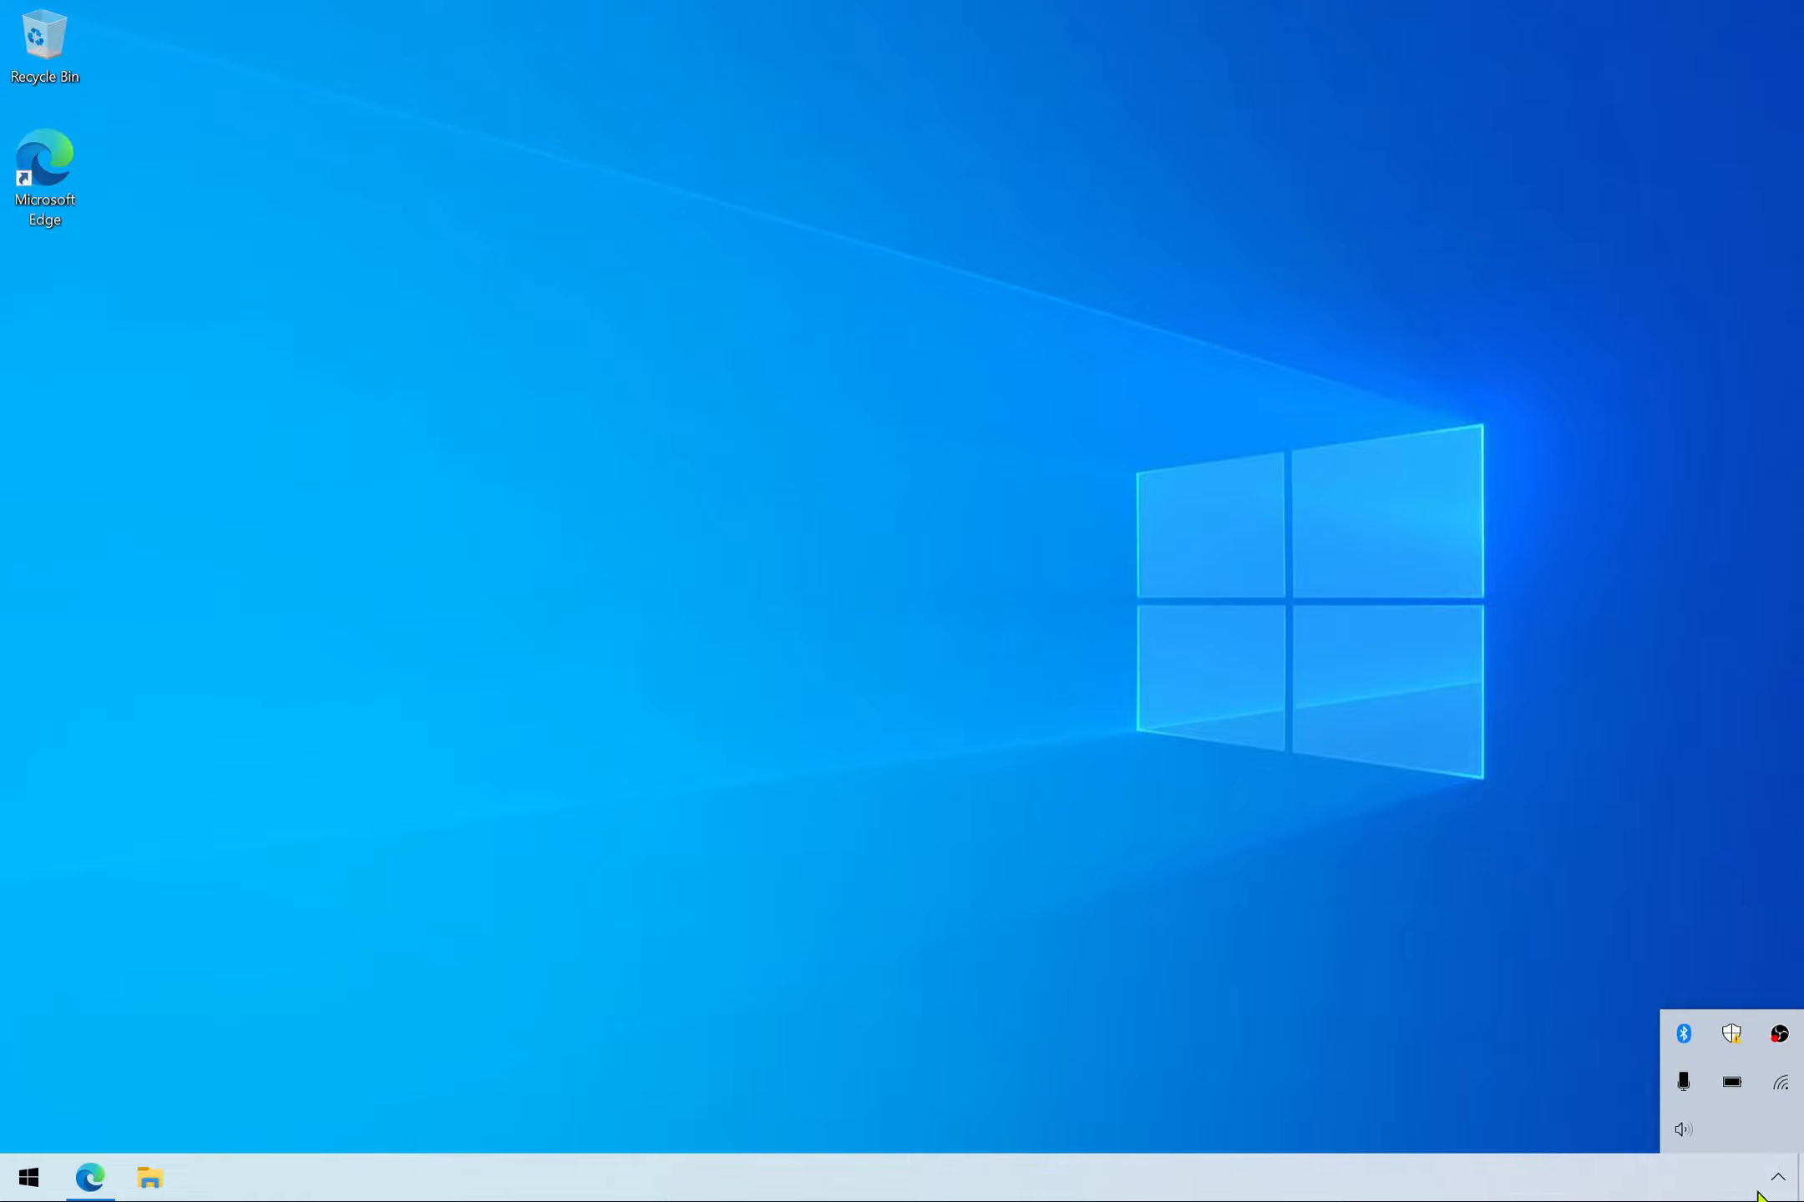
left_click(1150, 914)
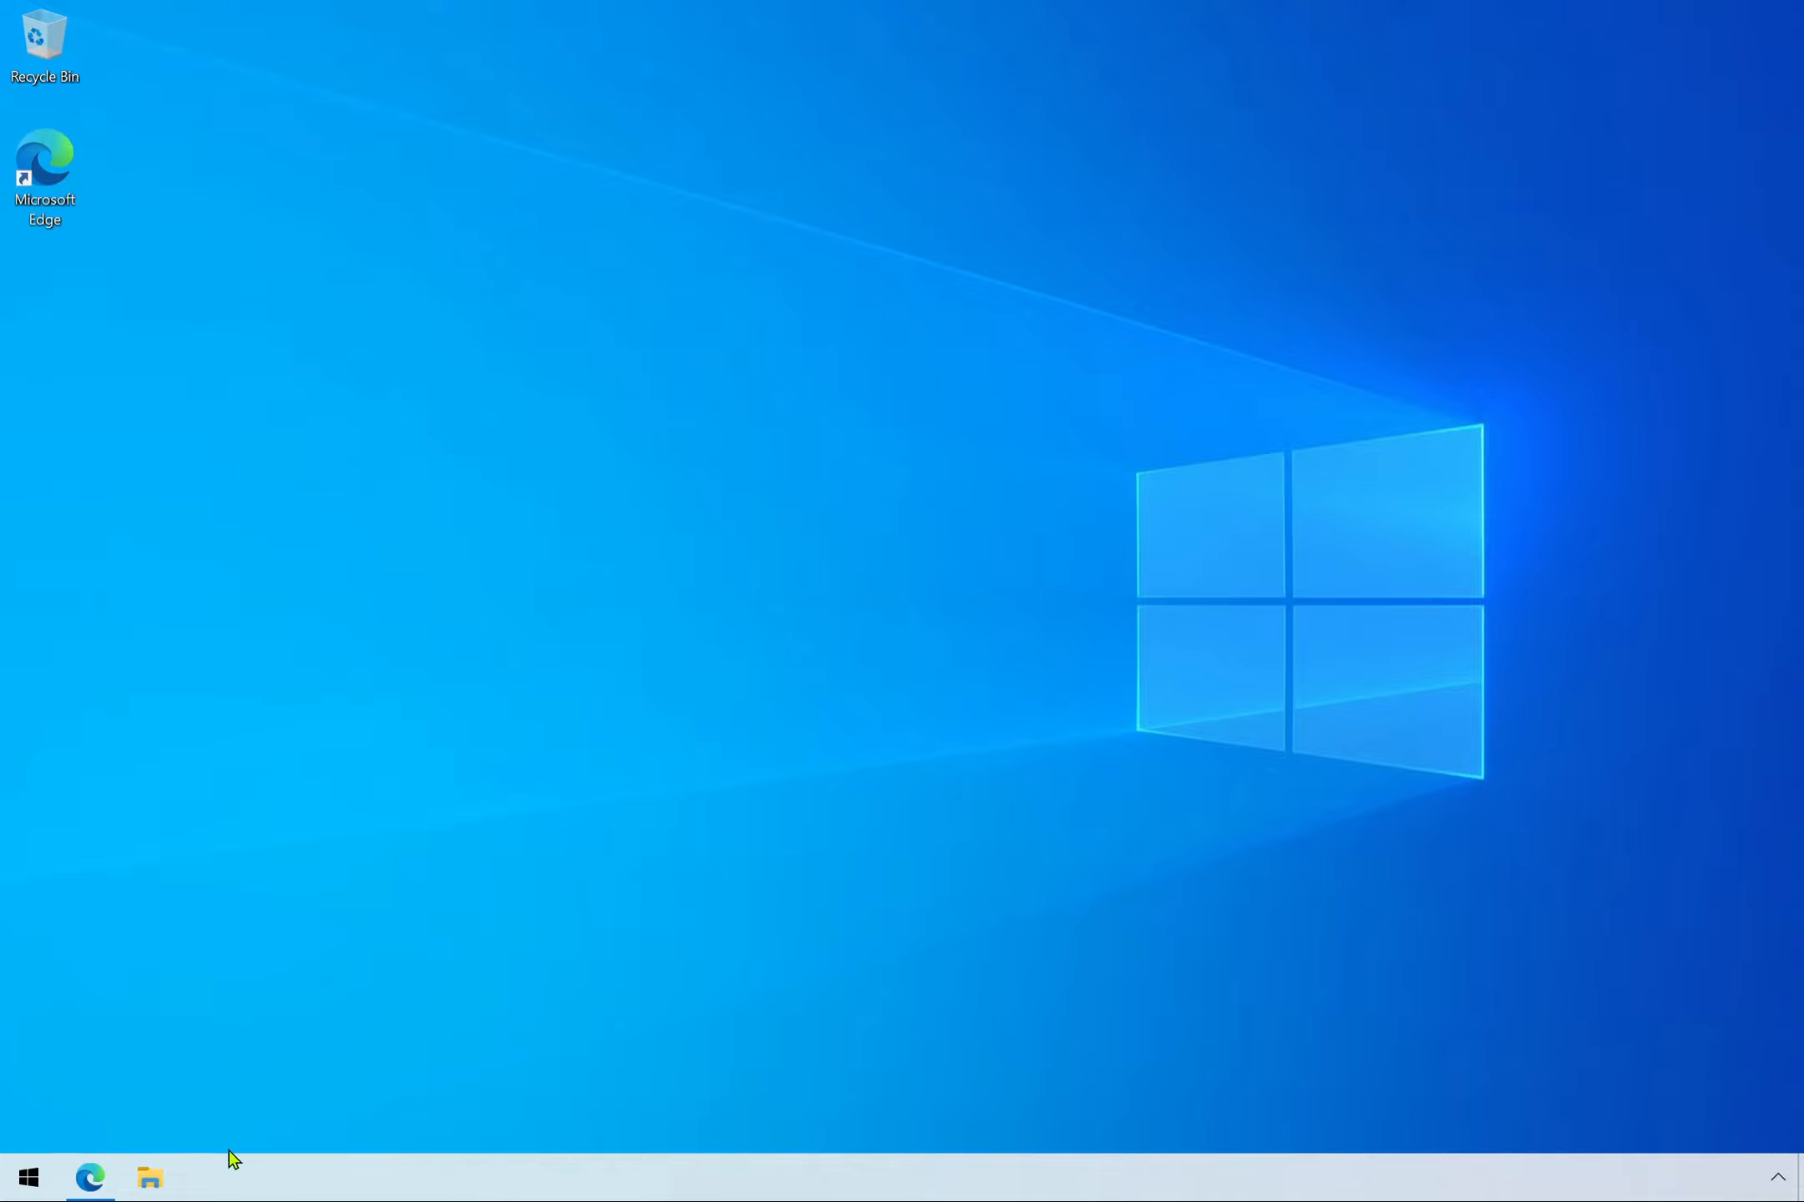
Close the Microsoft Edge window with the Windows 10 download page and turn off the desktop search bar.
left_click(101, 1185)
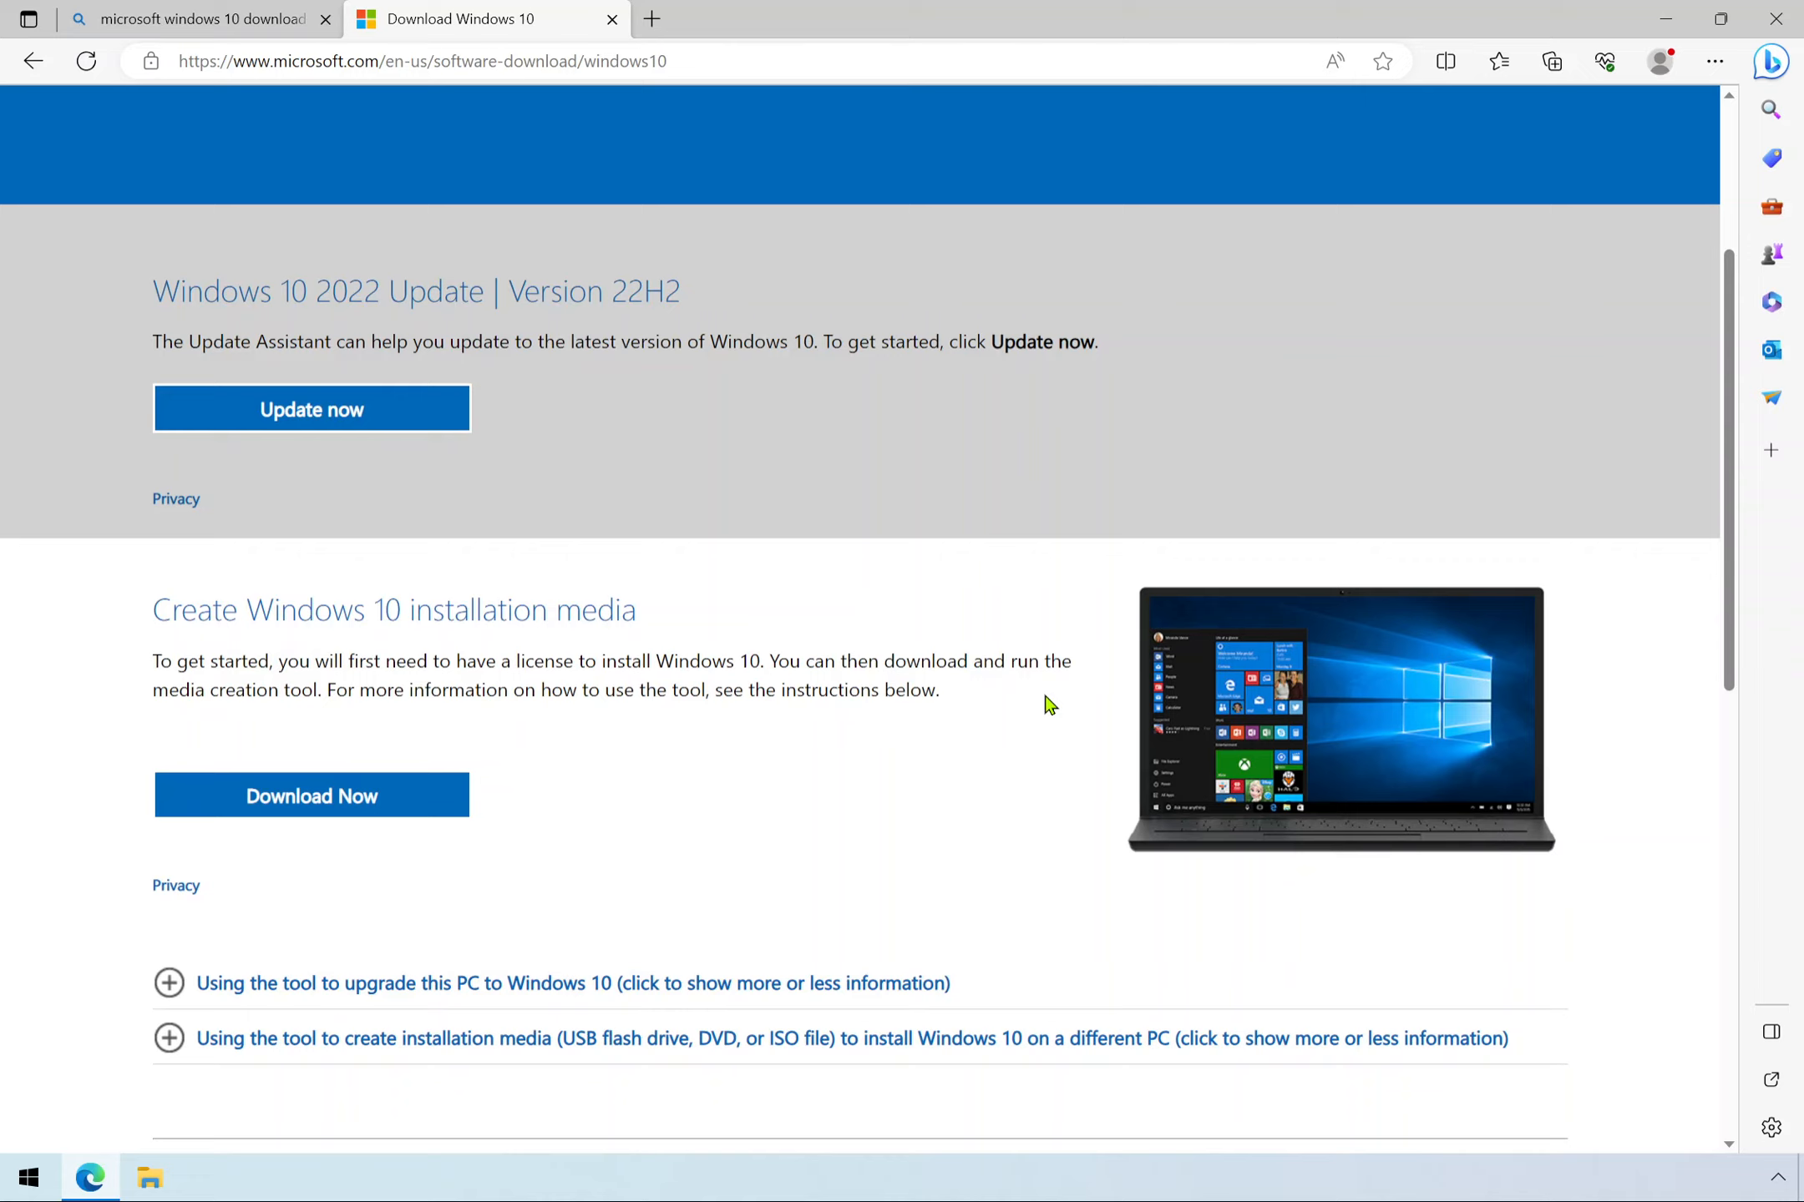
left_click(1789, 37)
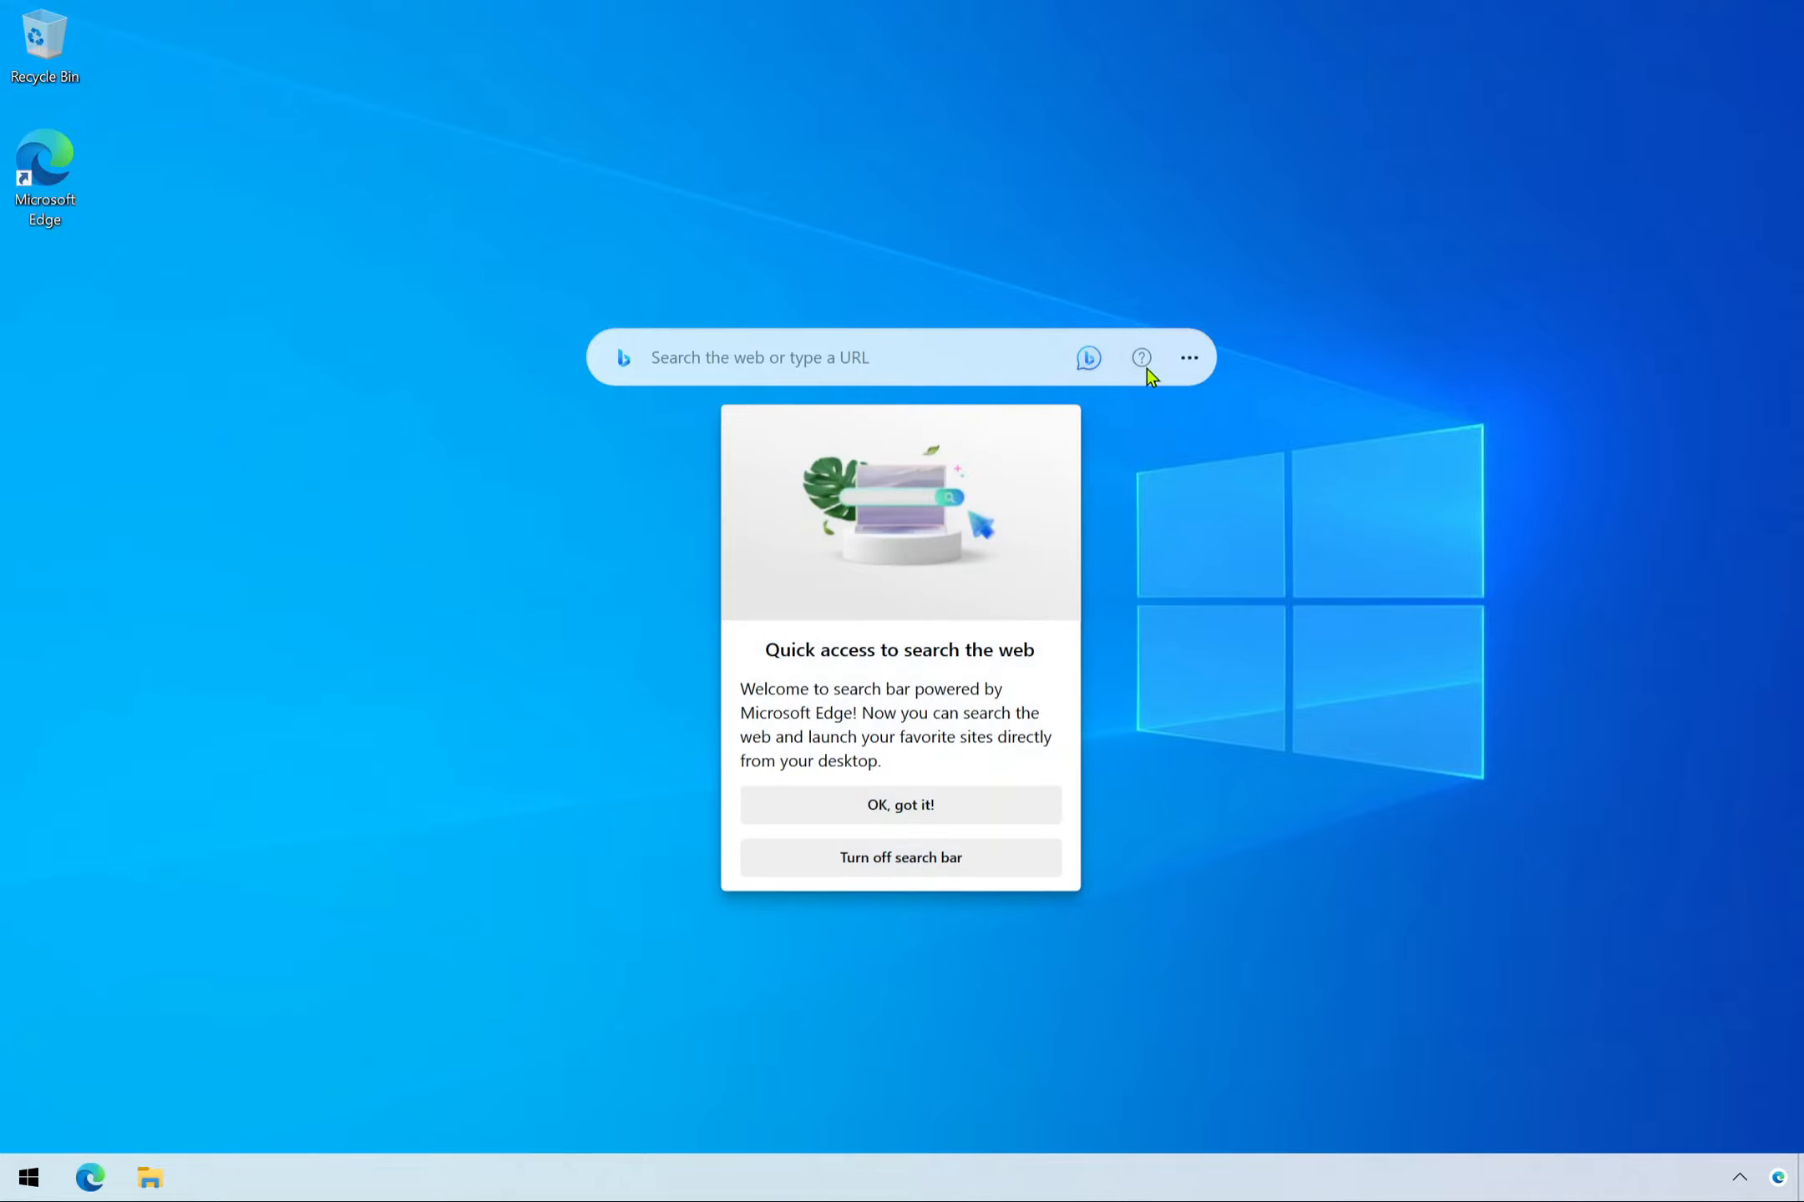
left_click(904, 867)
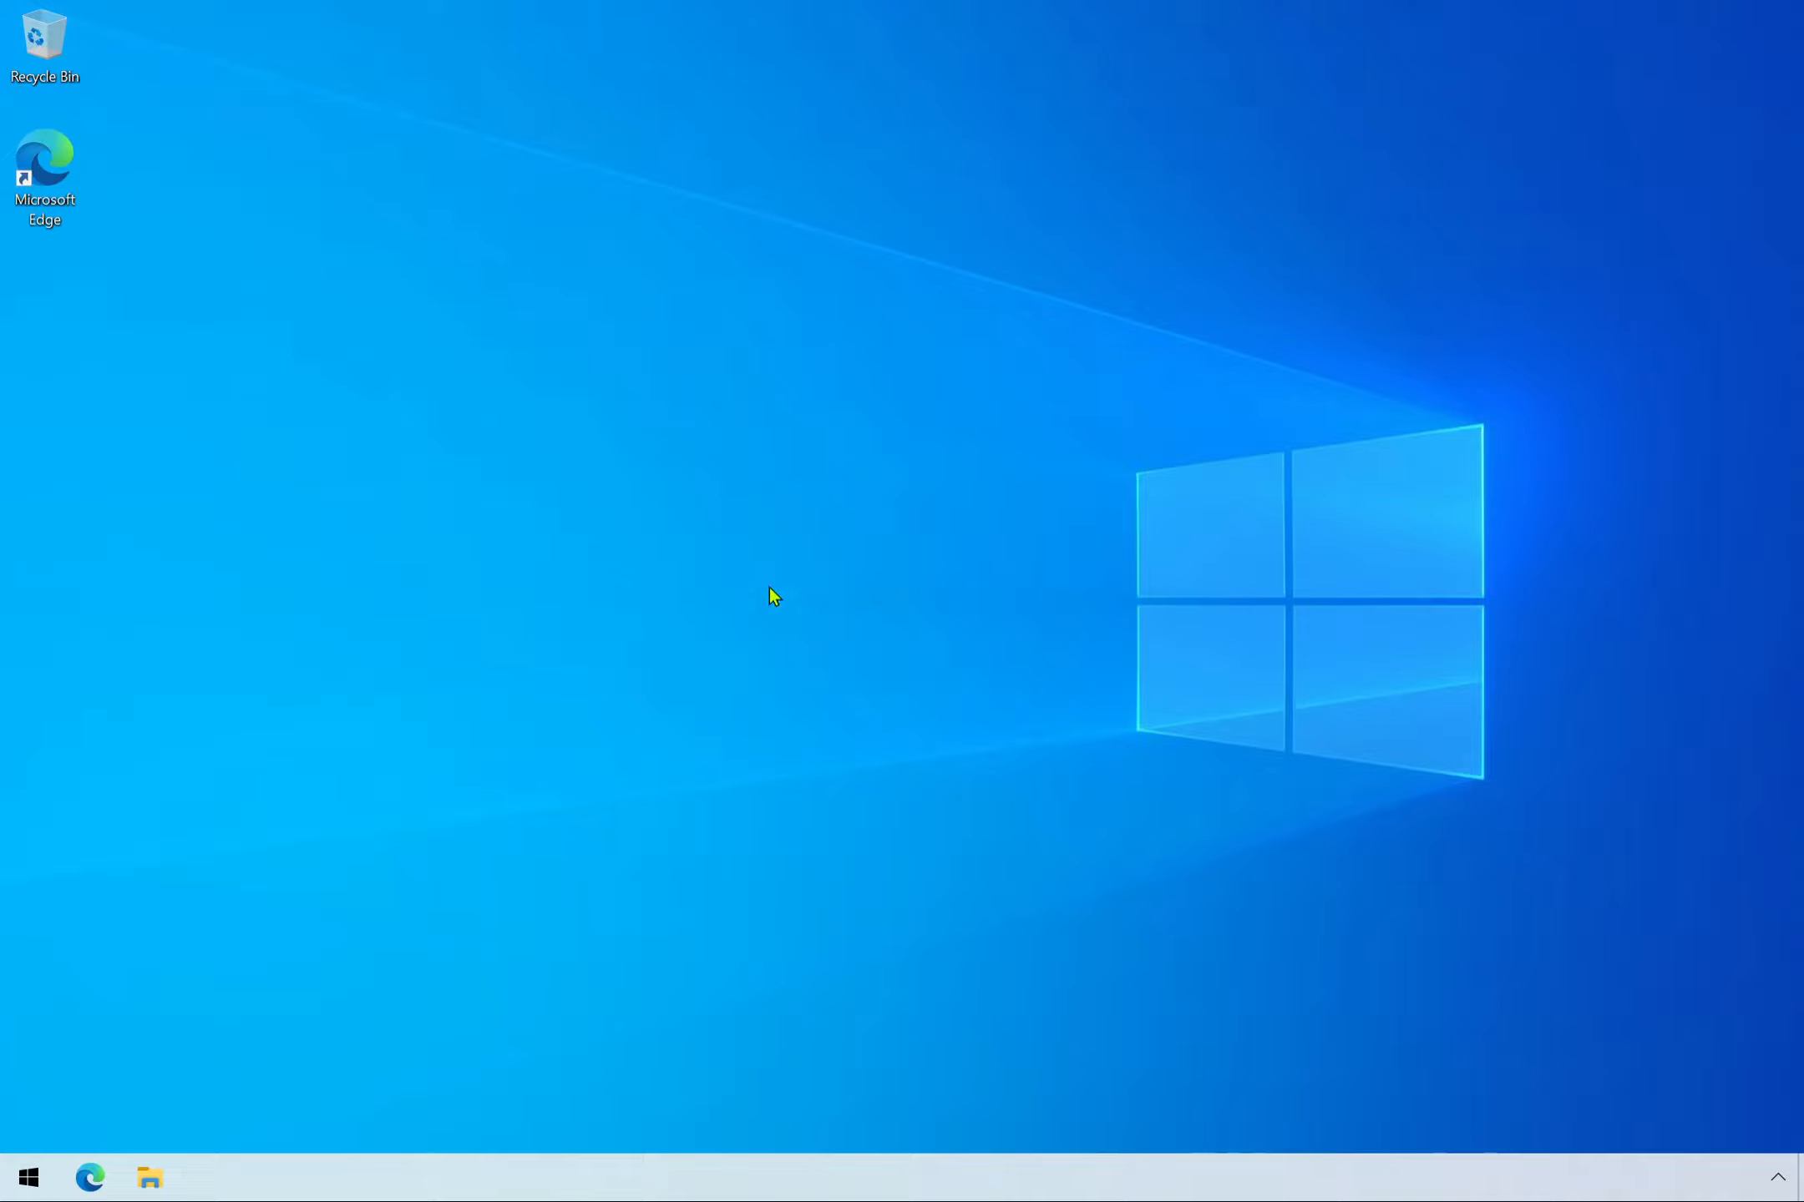
Unpin File Explorer and Microsoft Edge from the taskbar.
right_click(151, 1192)
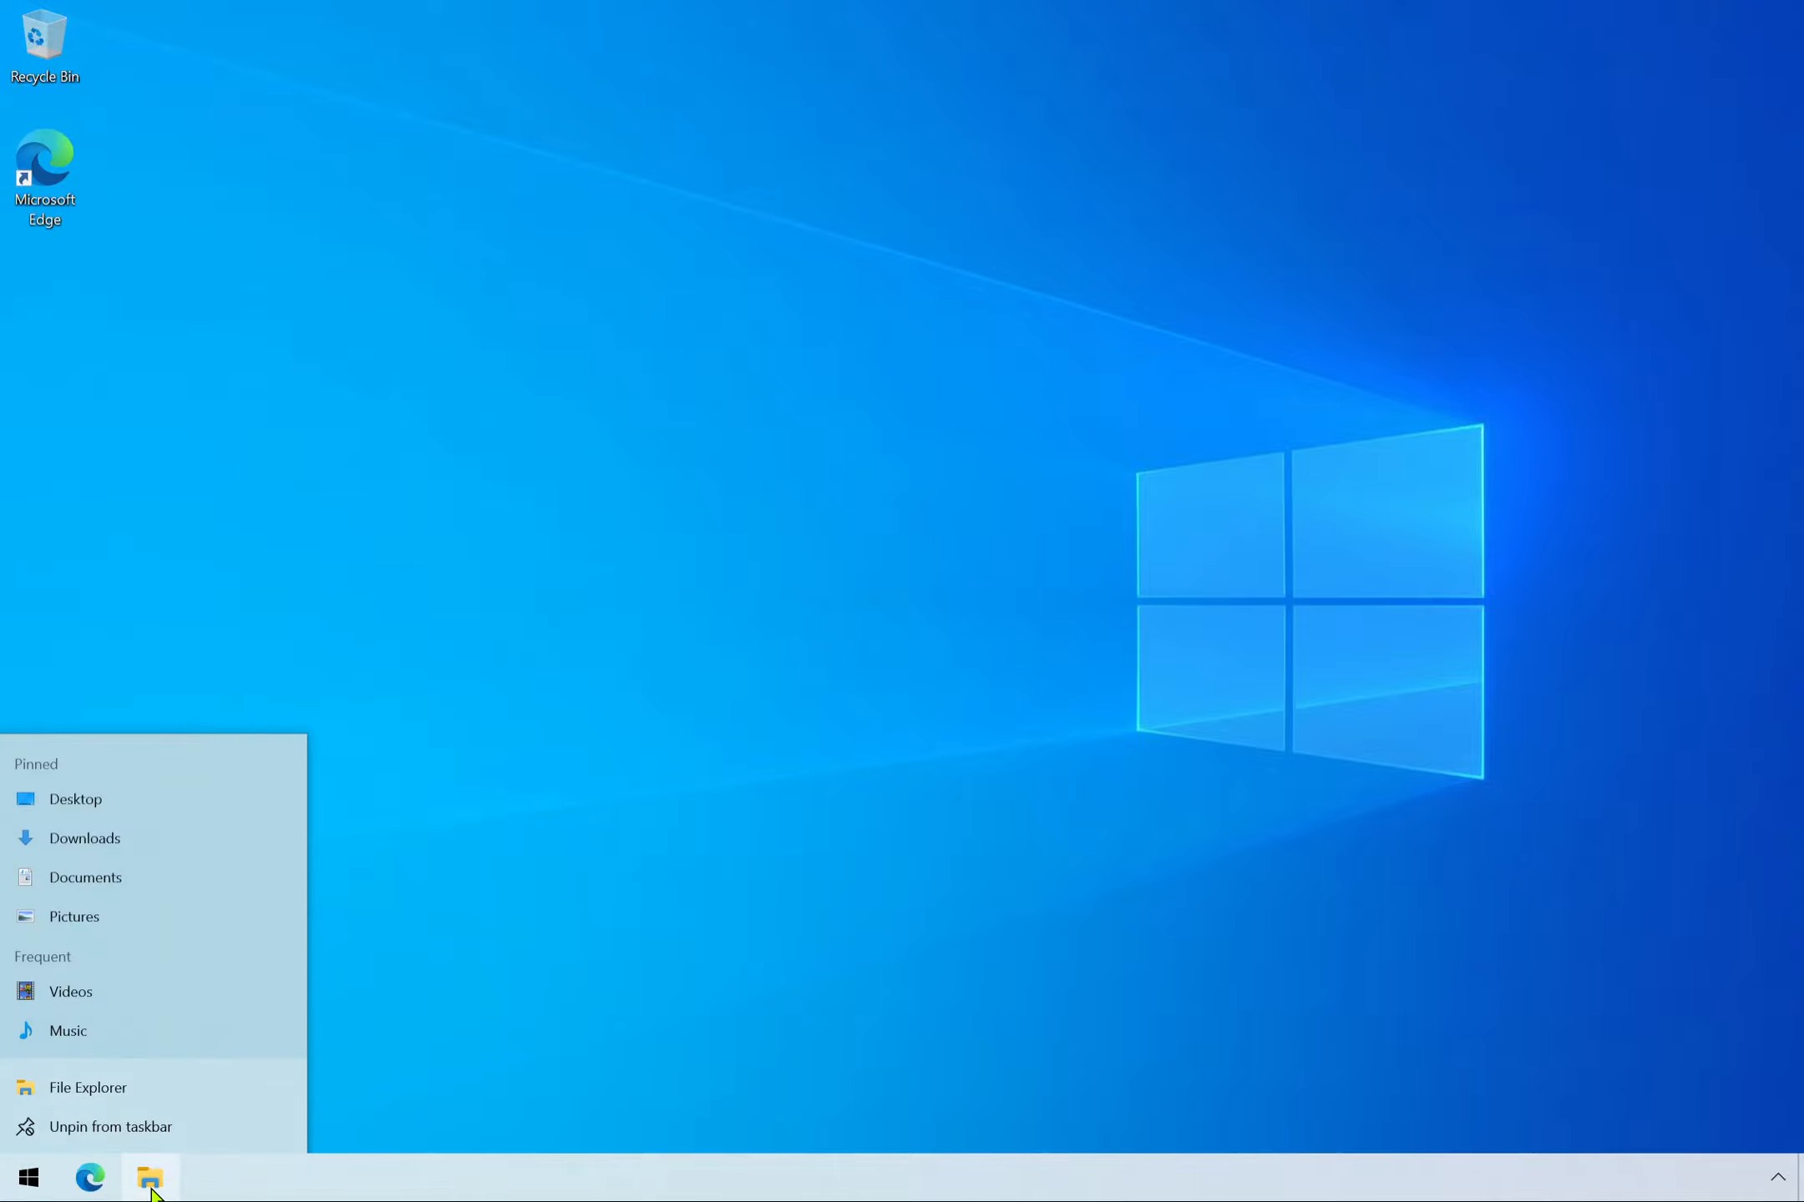
left_click(183, 1130)
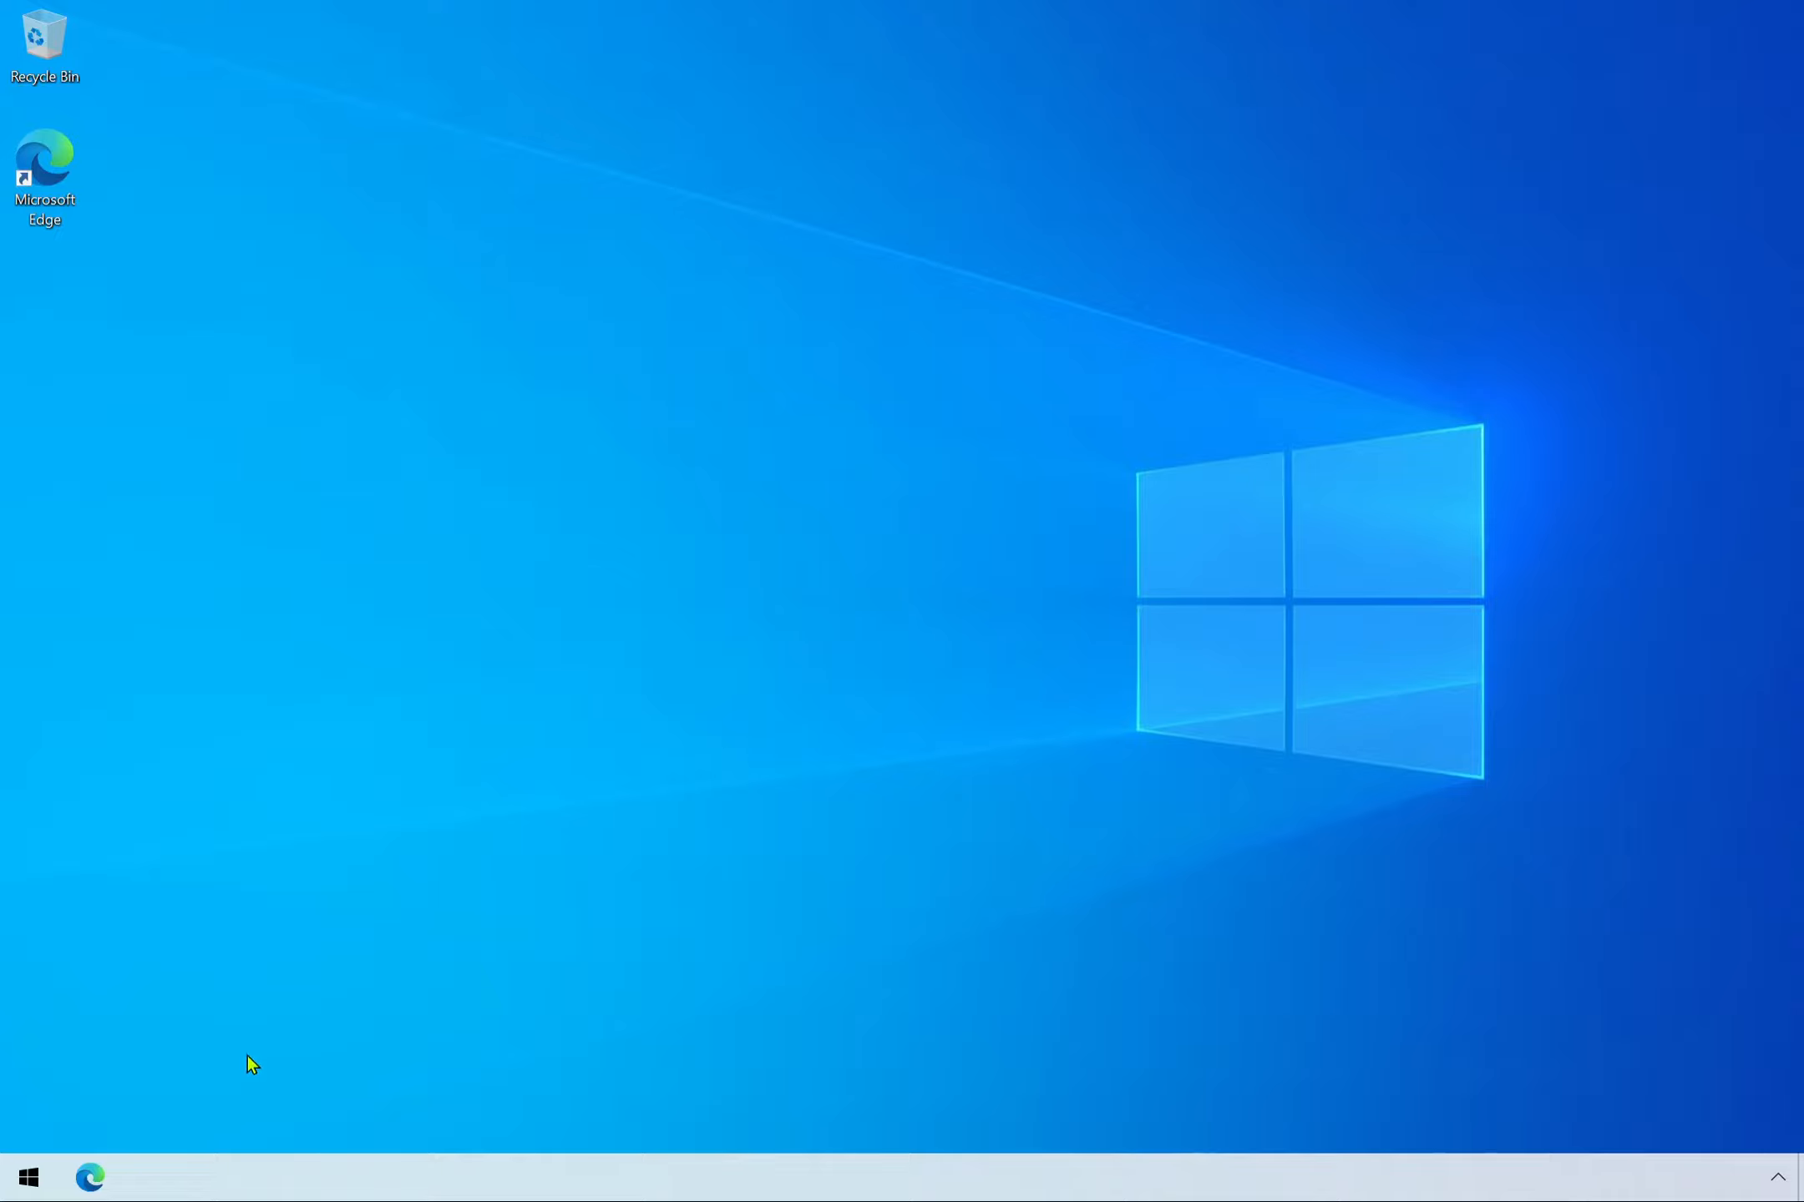
right_click(99, 1171)
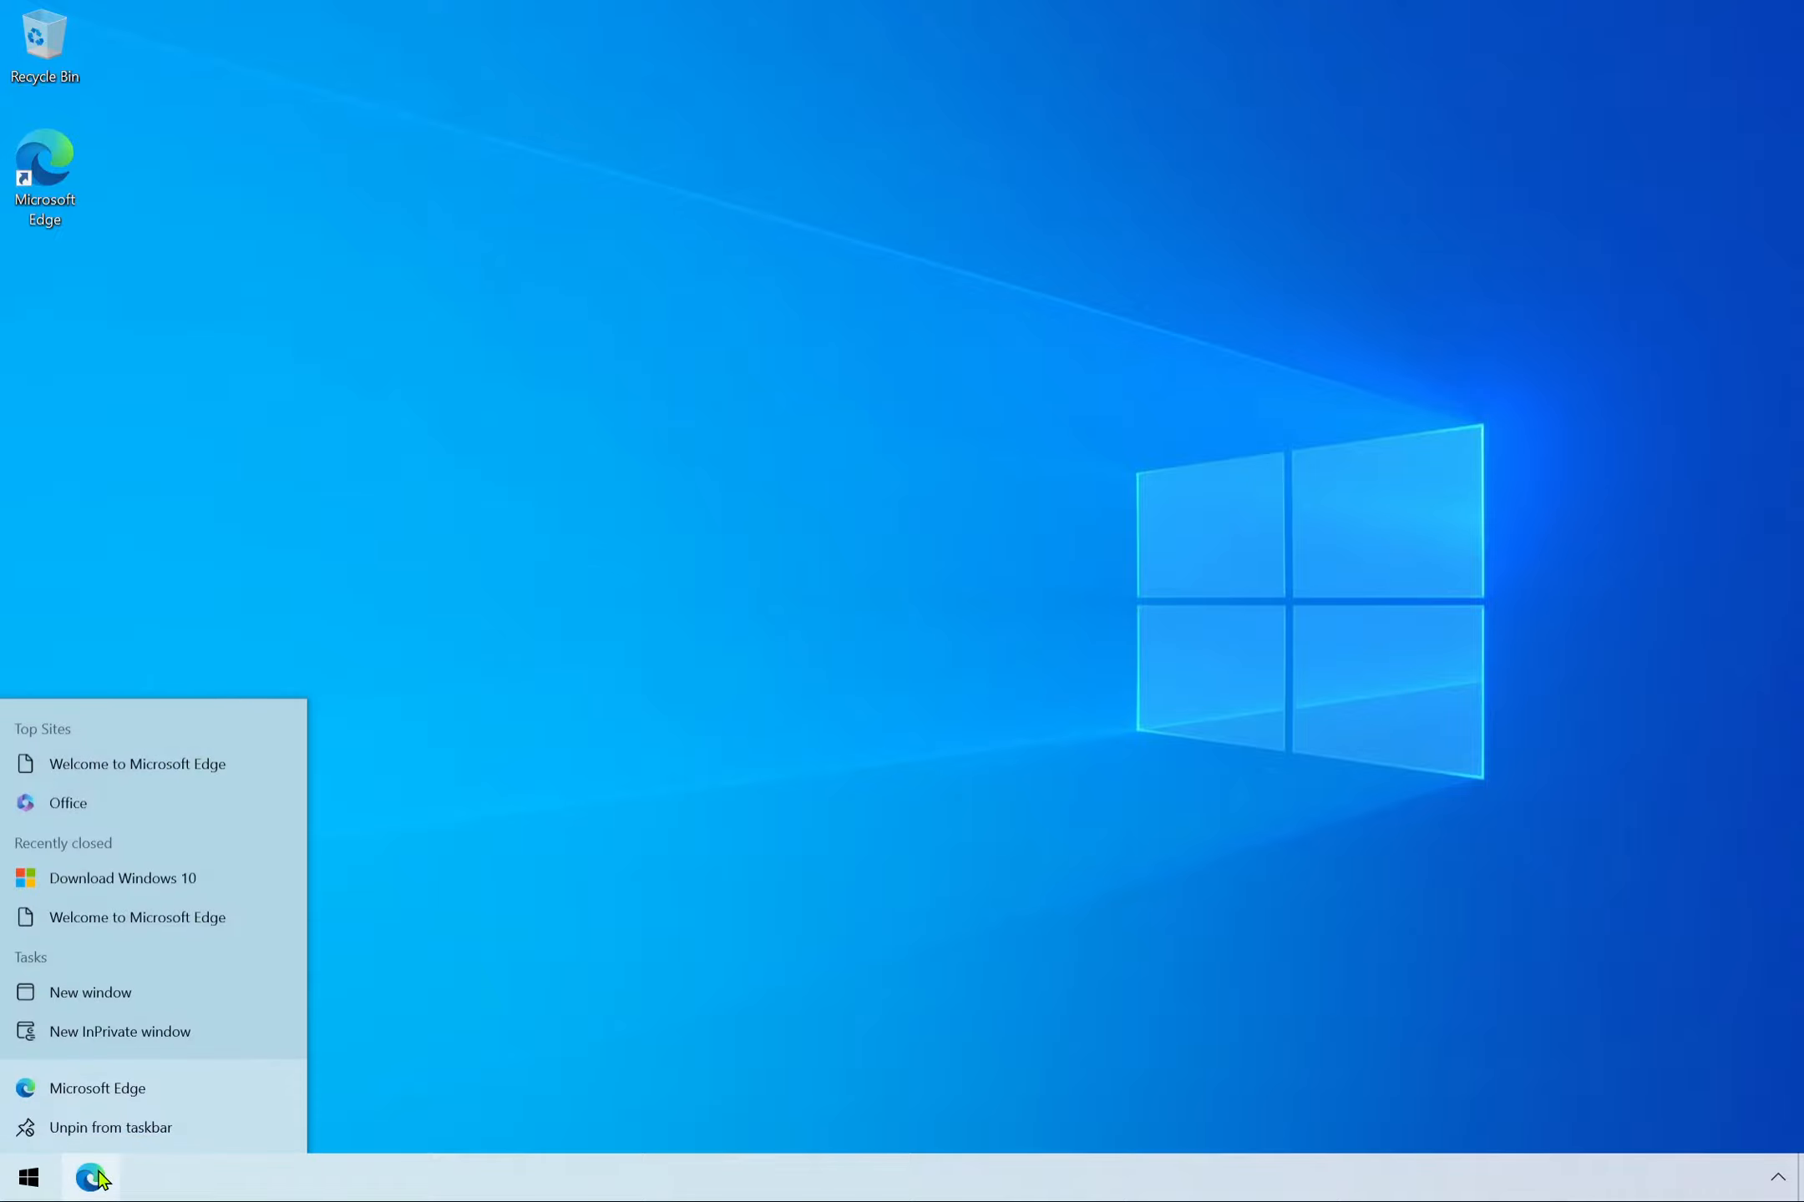
left_click(119, 1128)
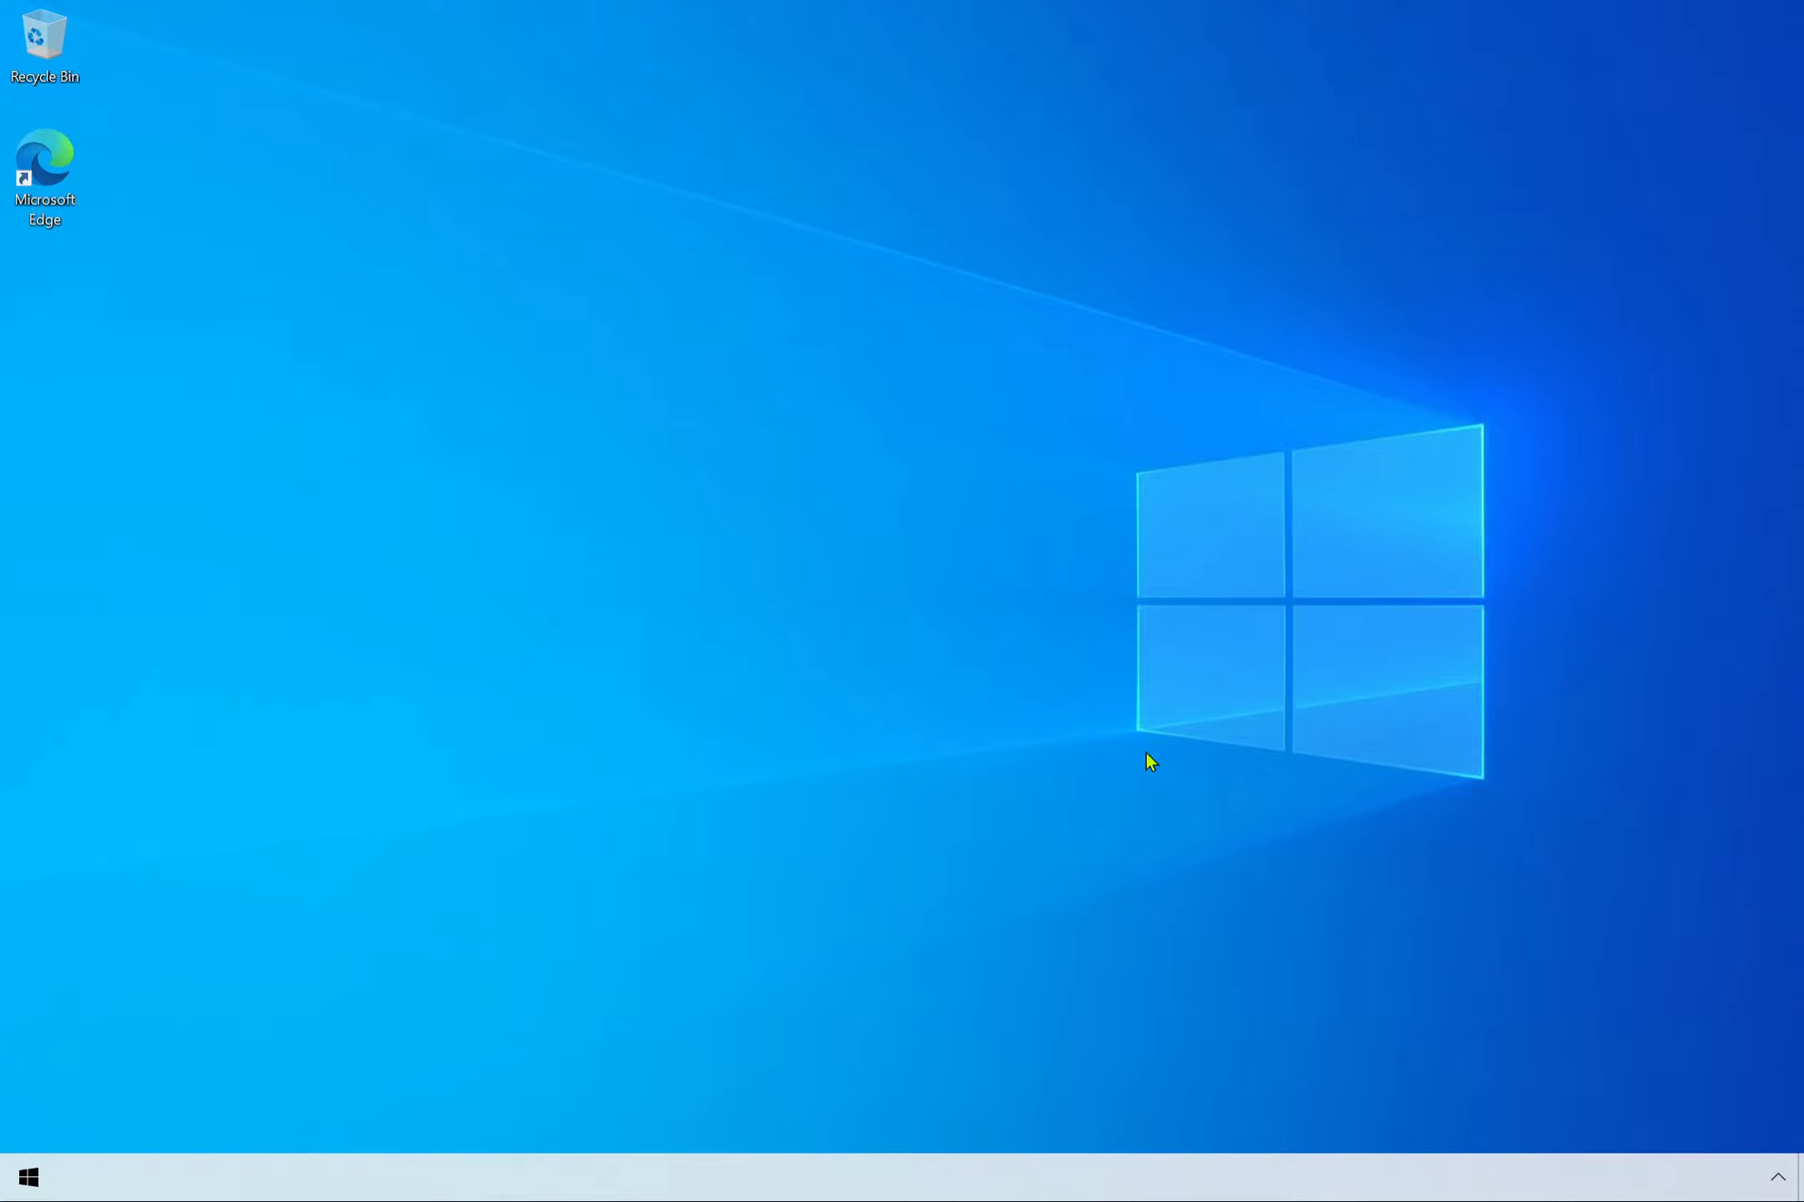
Delete the Microsoft Edge shortcut from the desktop.
left_click(62, 174)
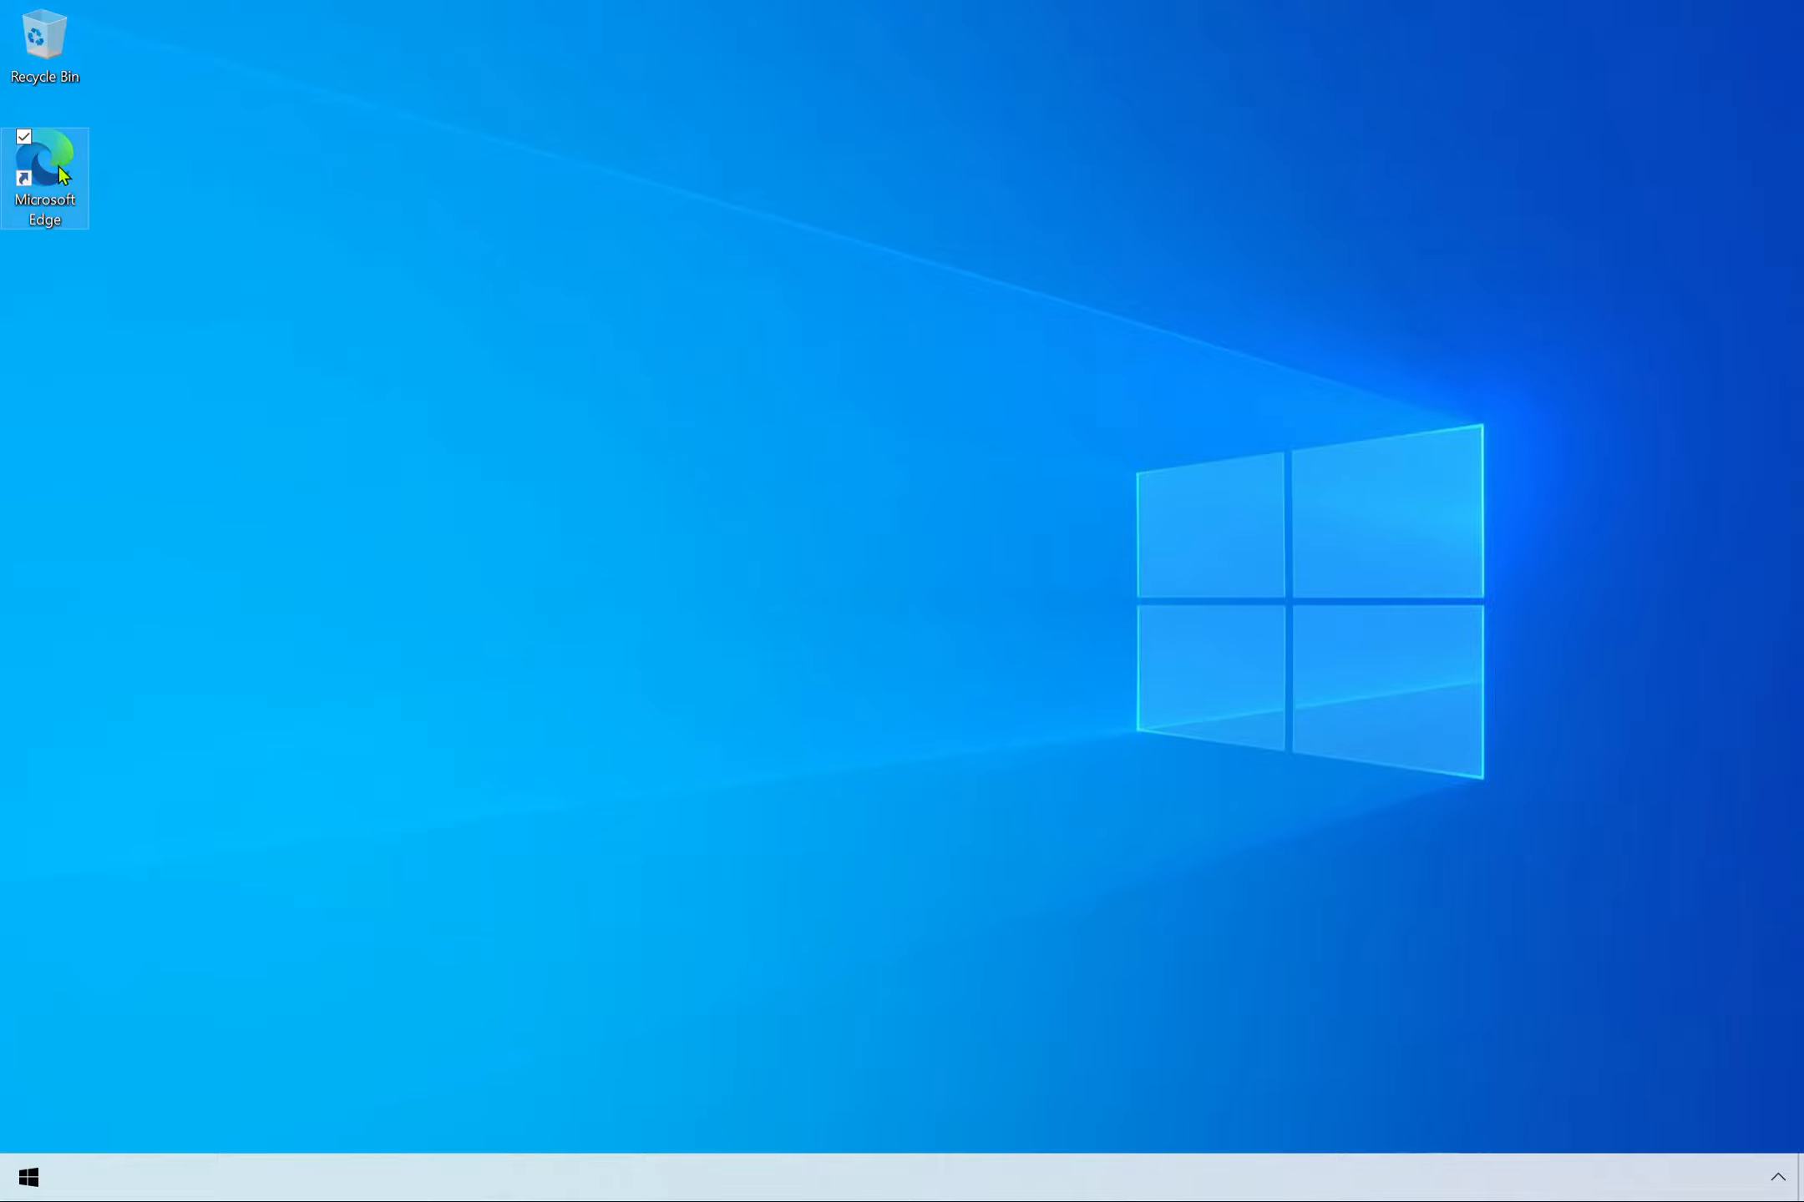
key("Delete")
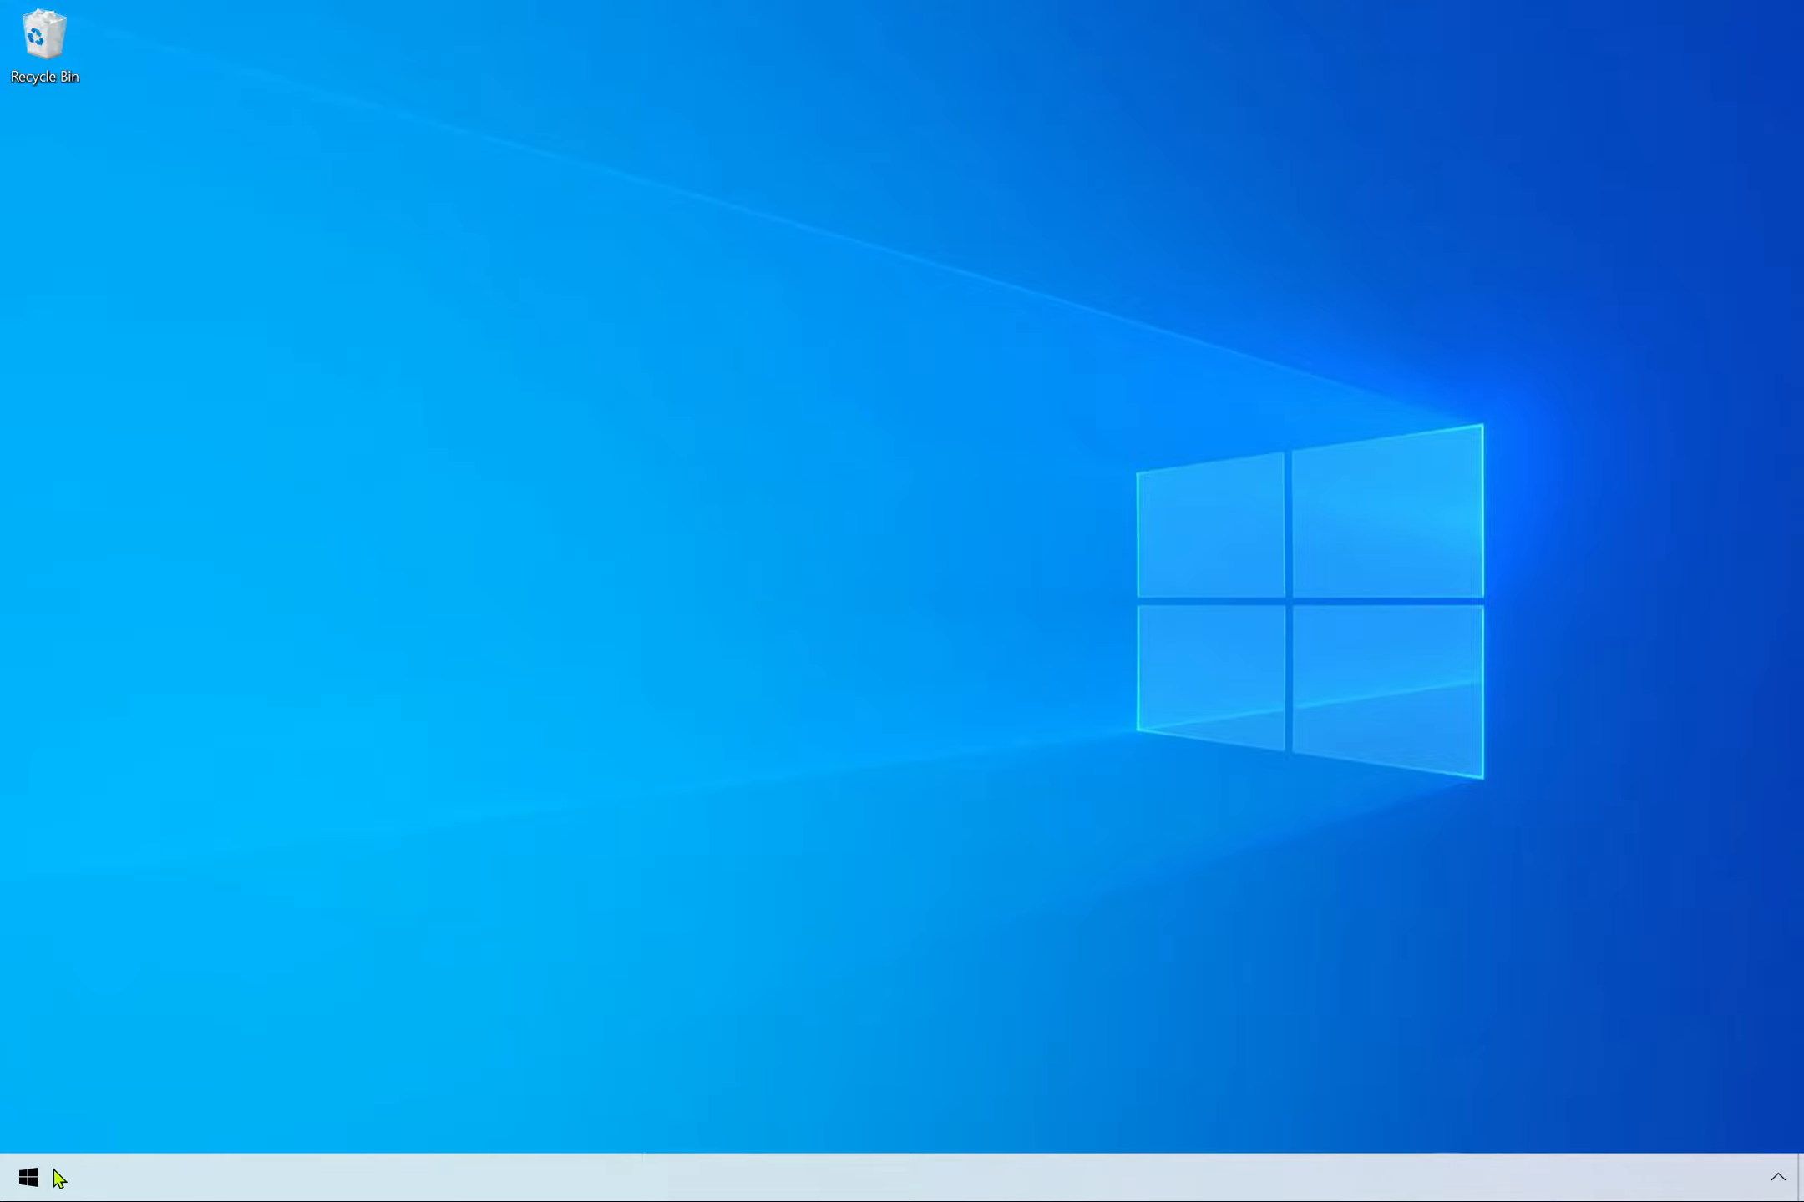
left_click(29, 1177)
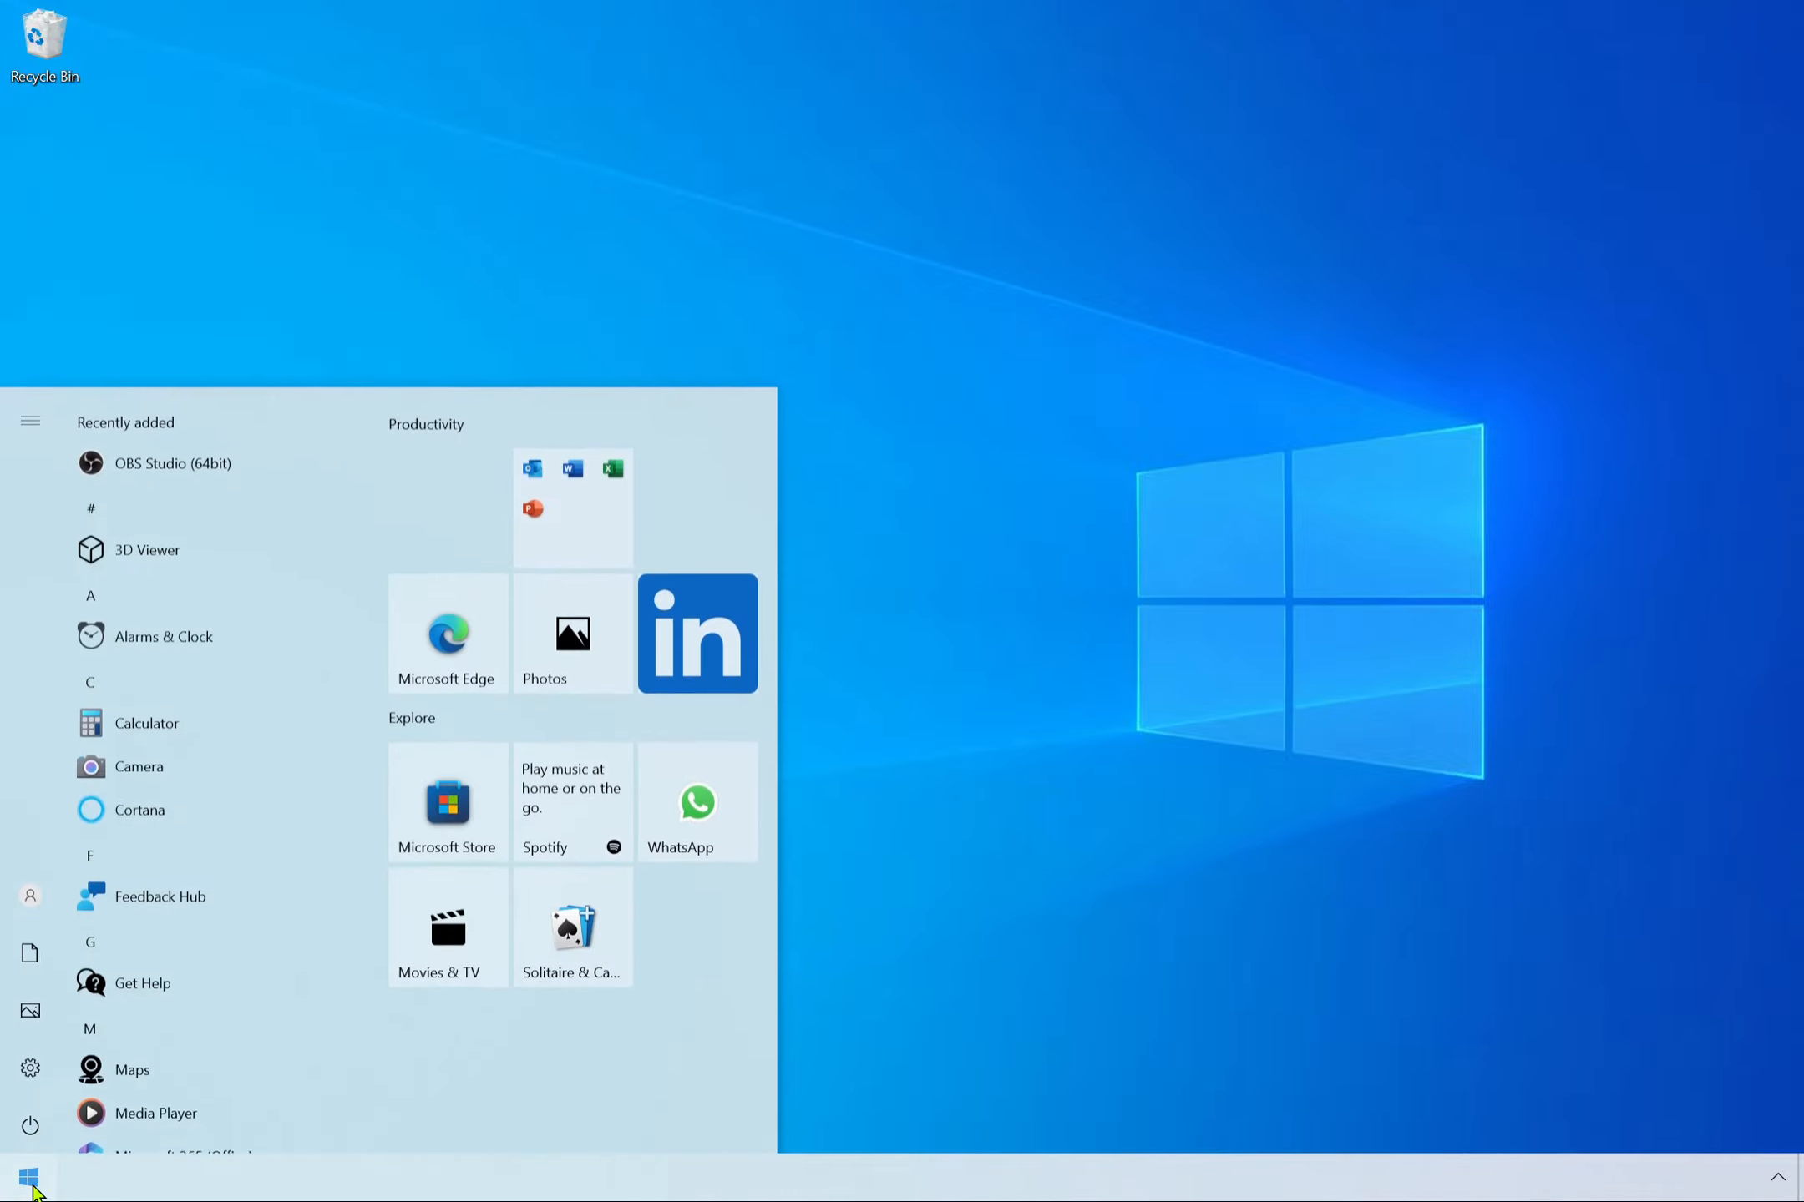
left_click(1134, 666)
Remove the Recycle Bin from the desktop through the Themes desktop icon settings, and close Settings.
right_click(725, 502)
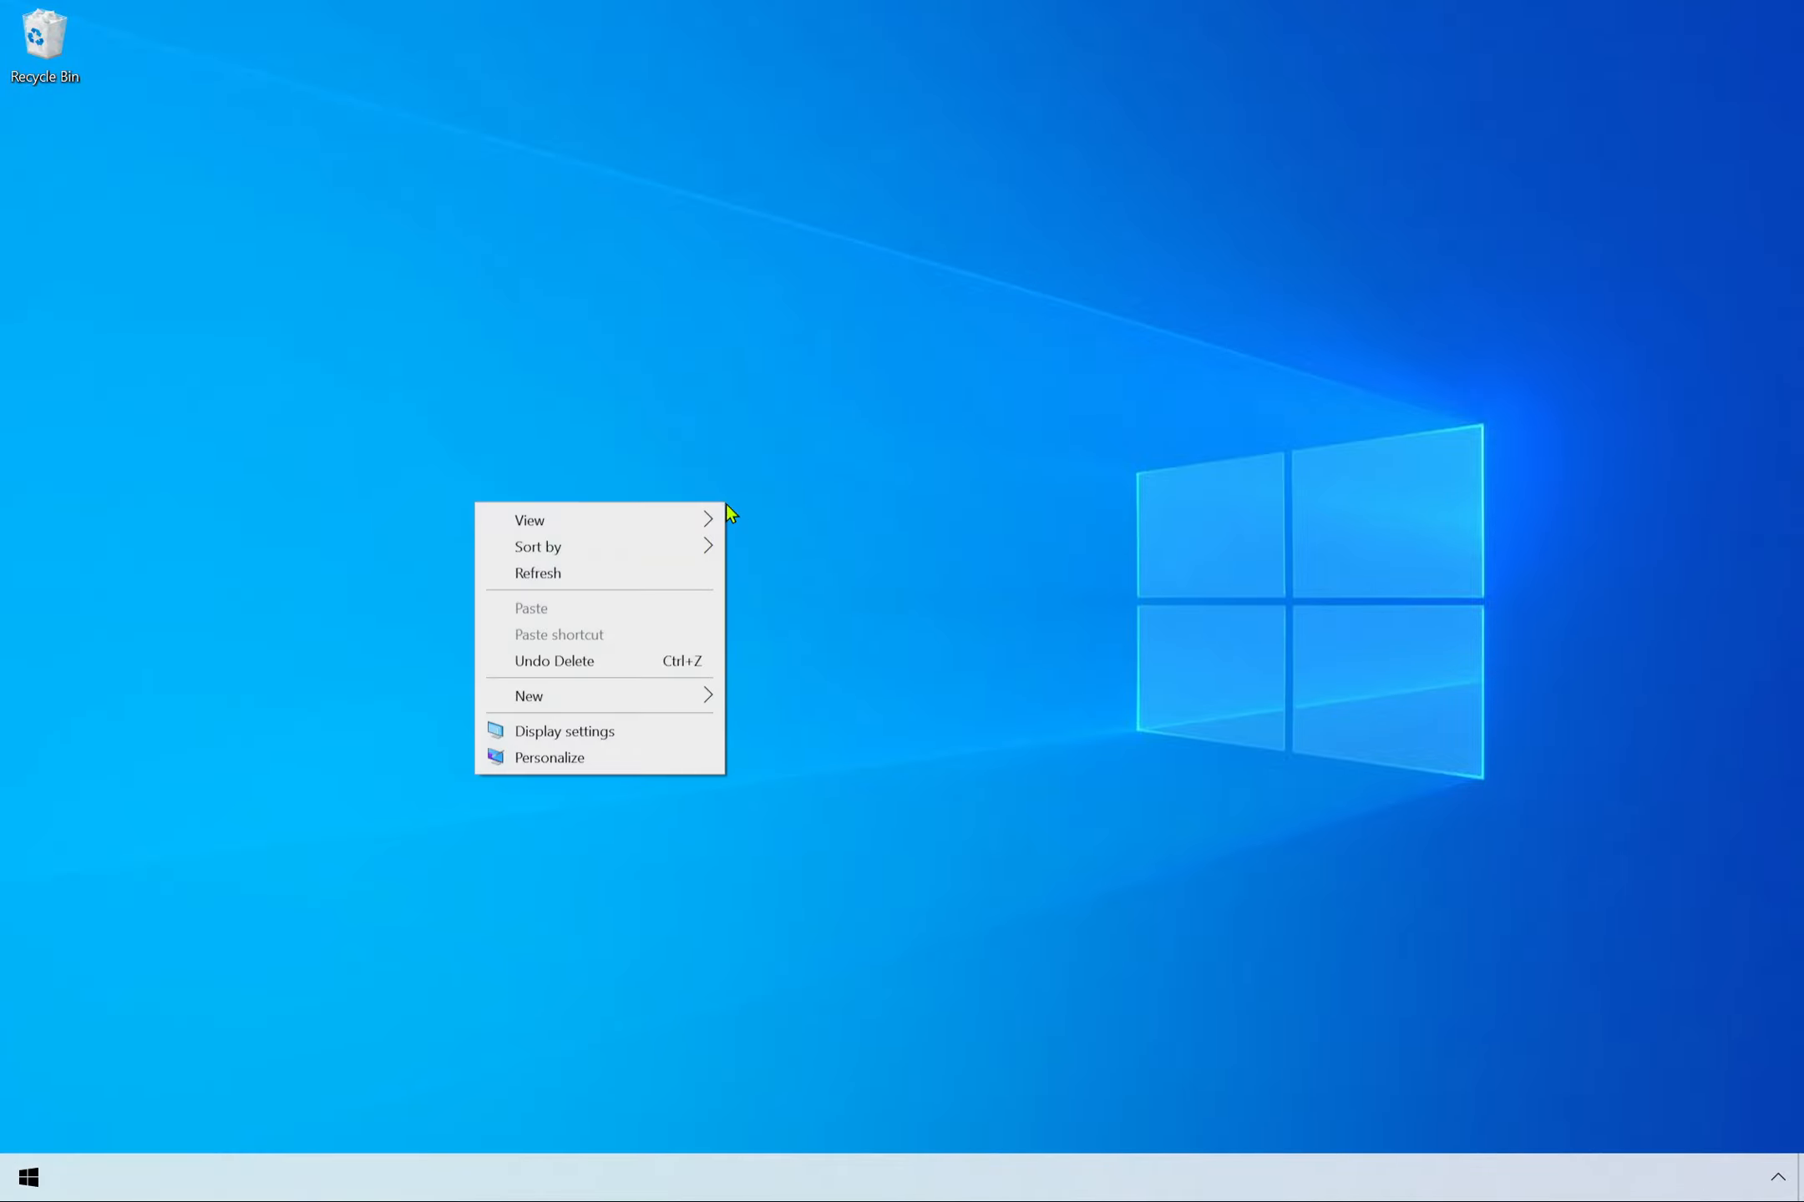
left_click(619, 764)
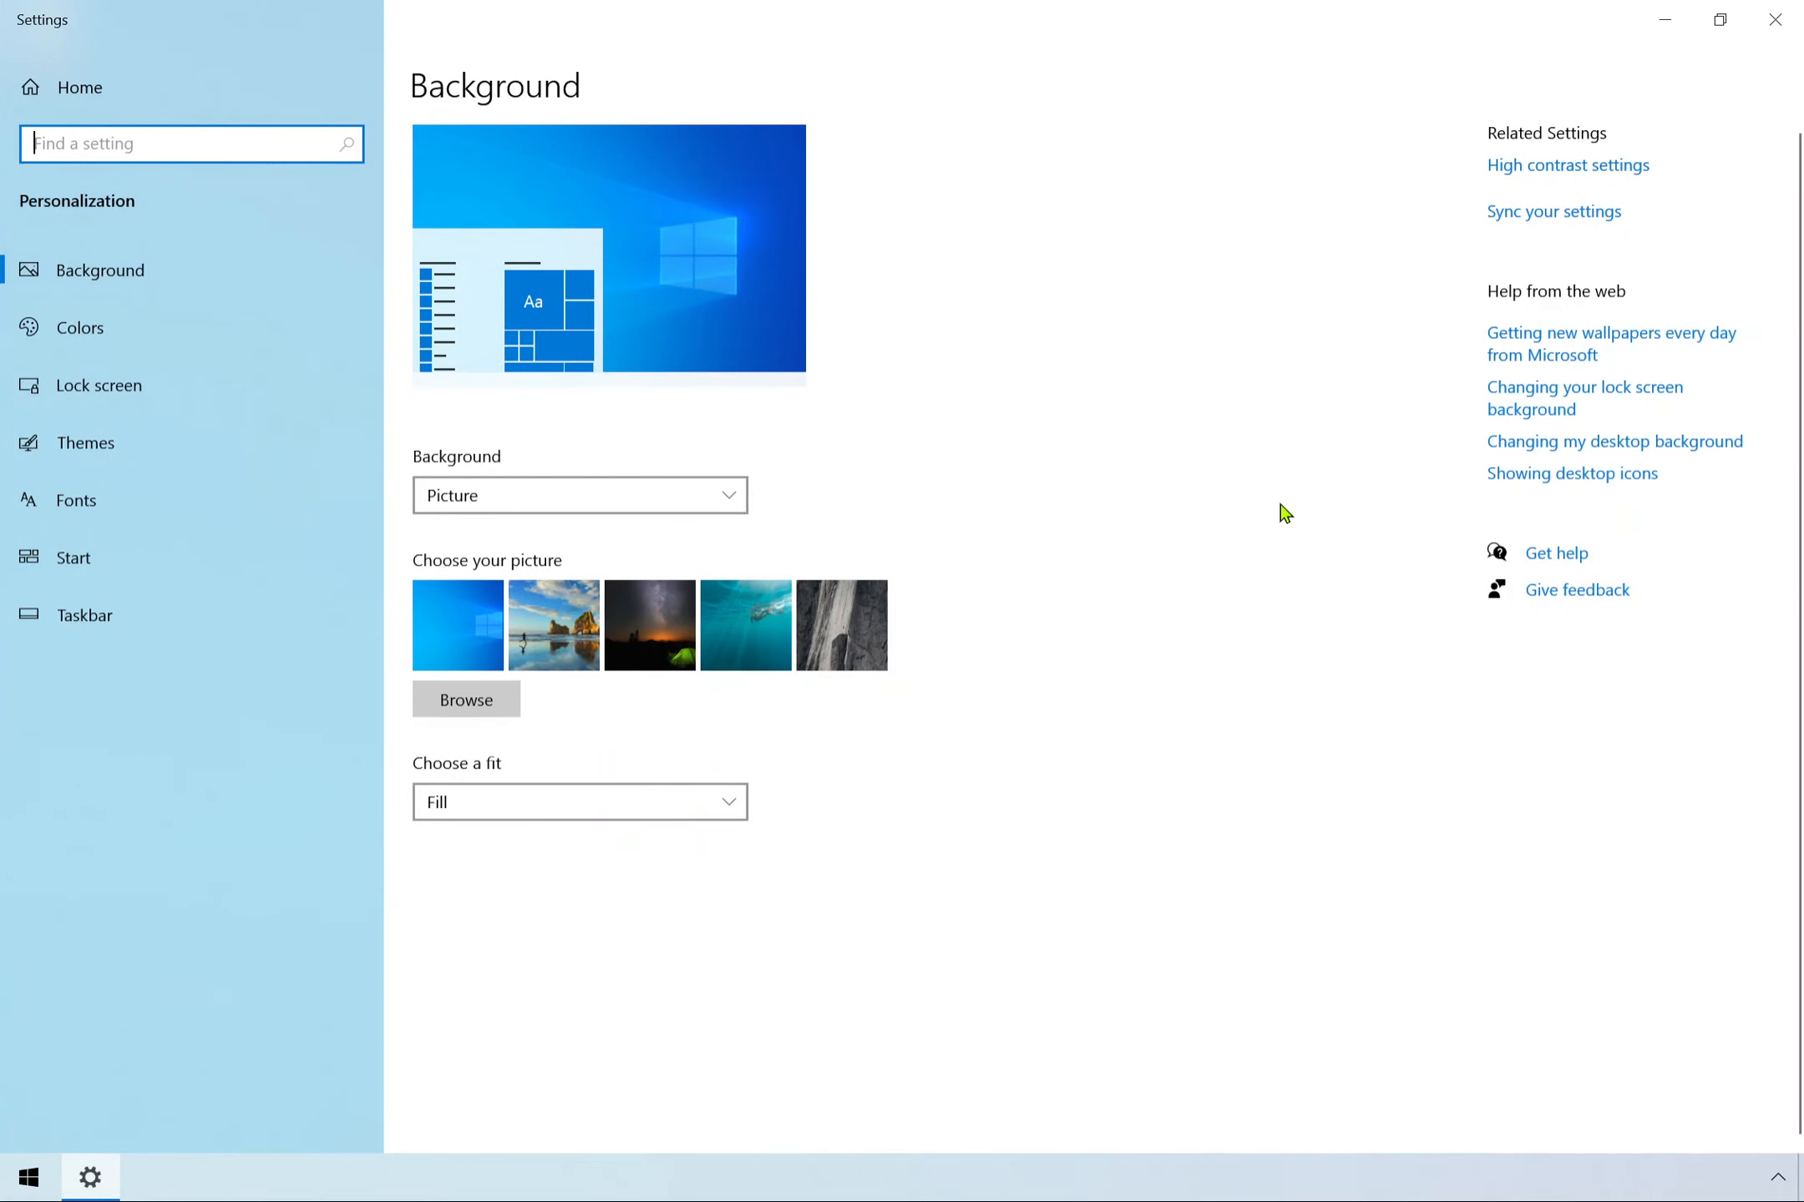
left_click(183, 458)
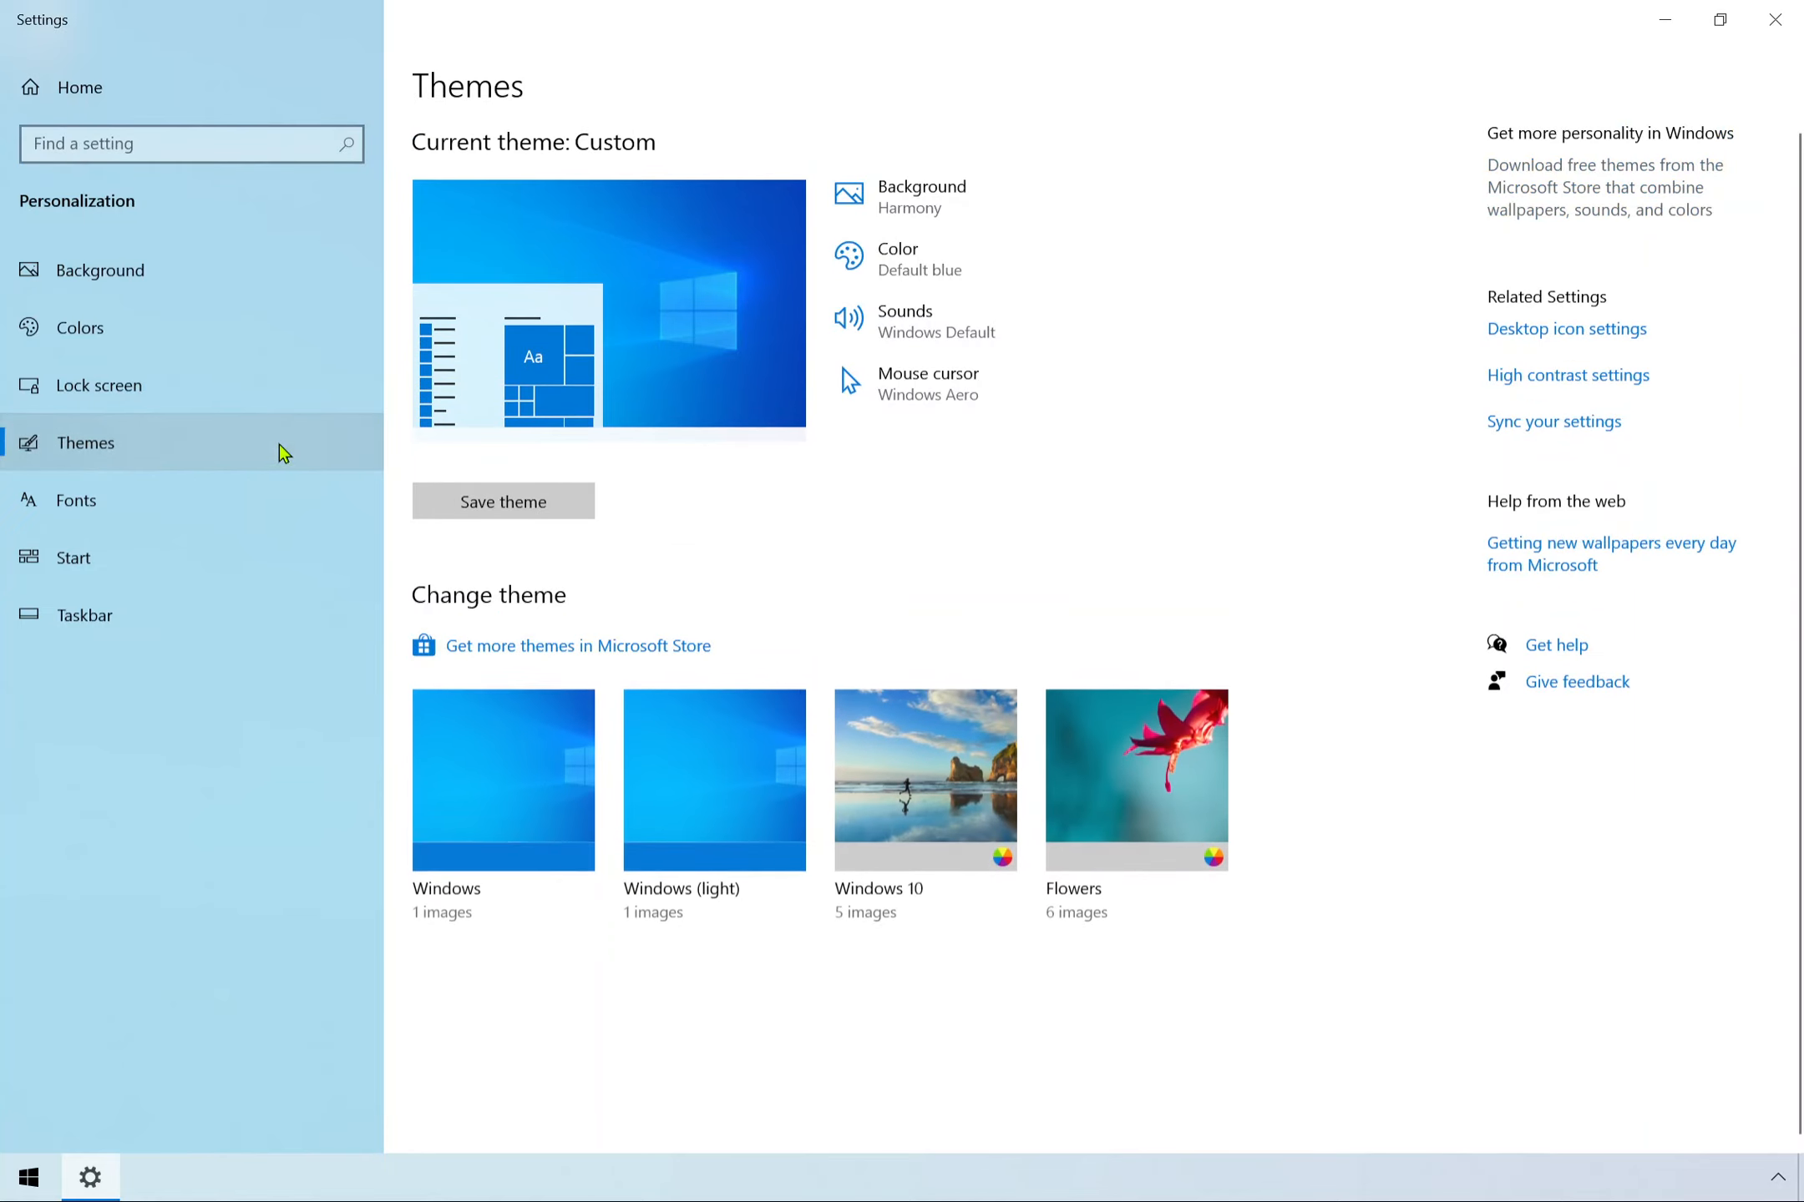
left_click(1583, 331)
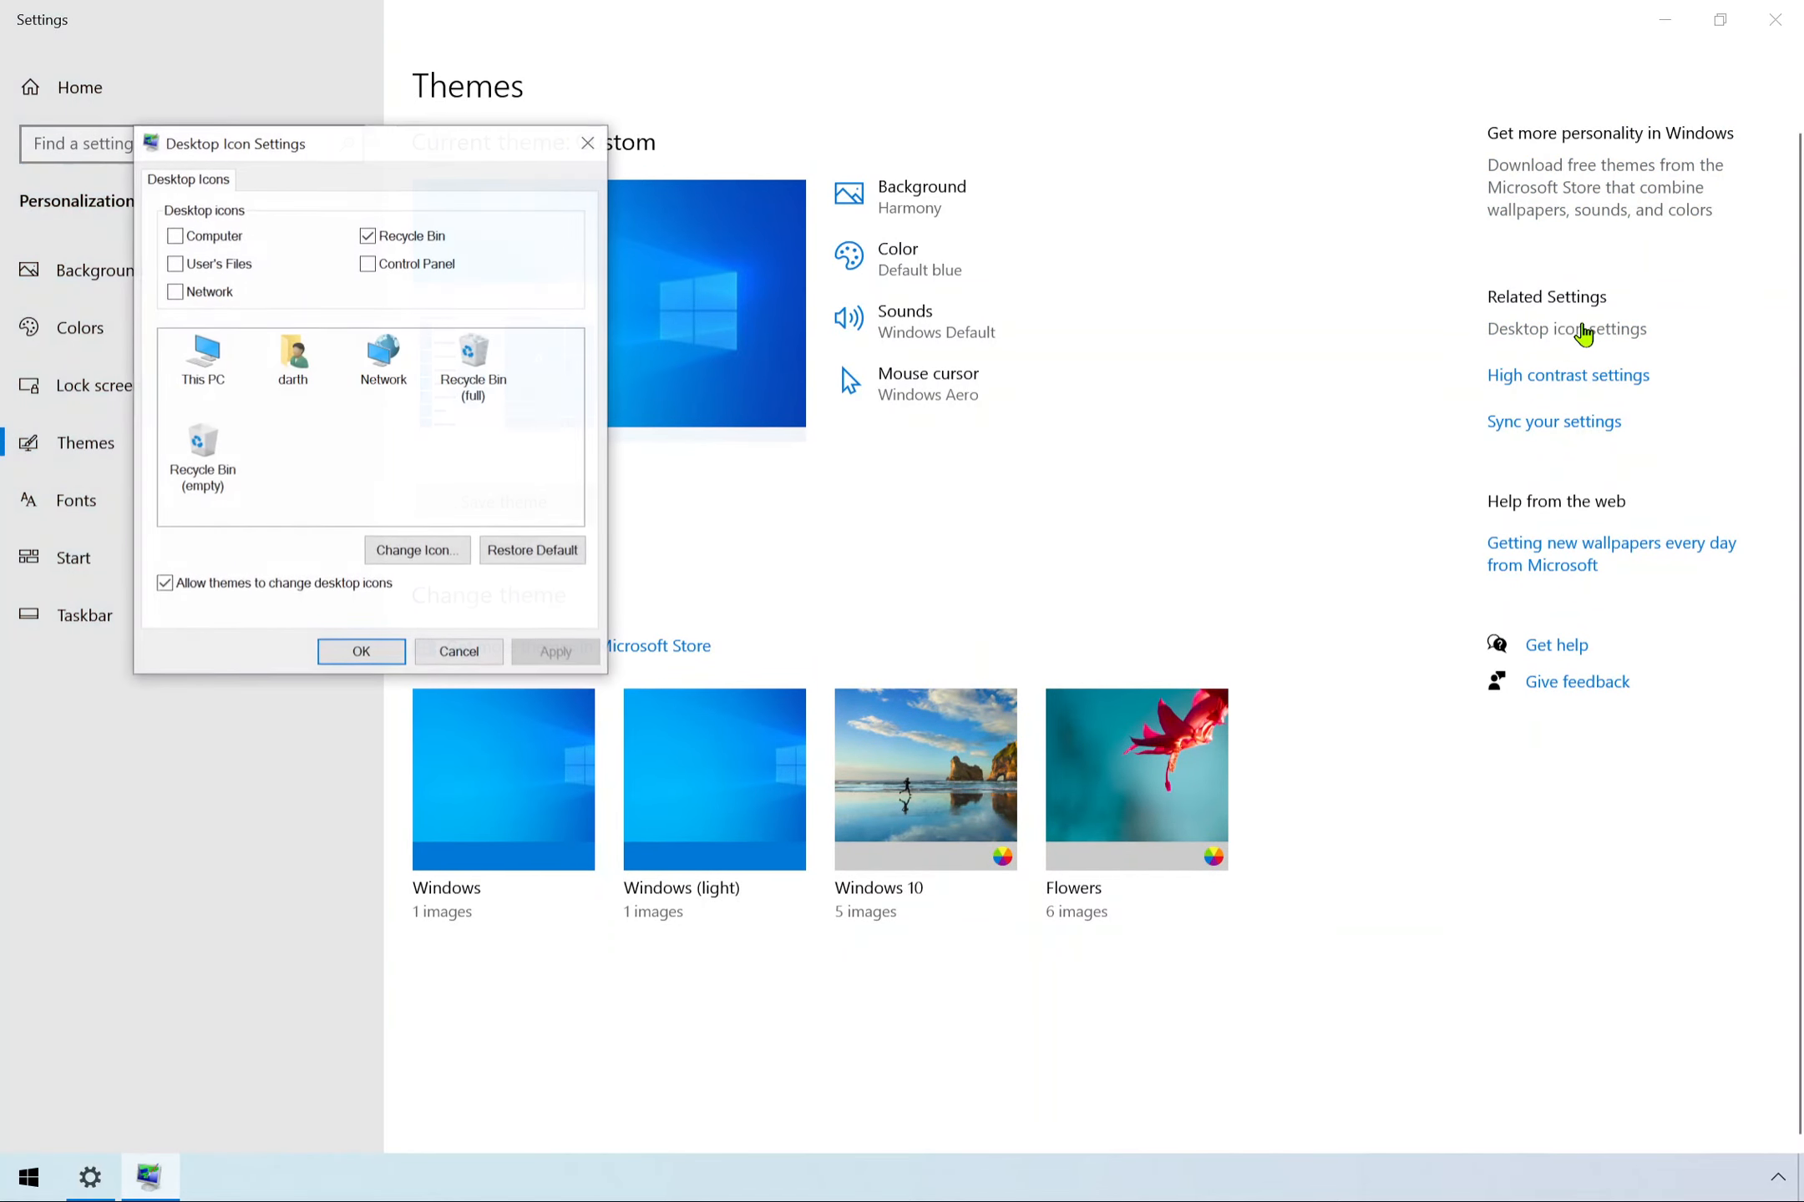
double_click(989, 13)
left_click_drag(1014, 165, 1801, 401)
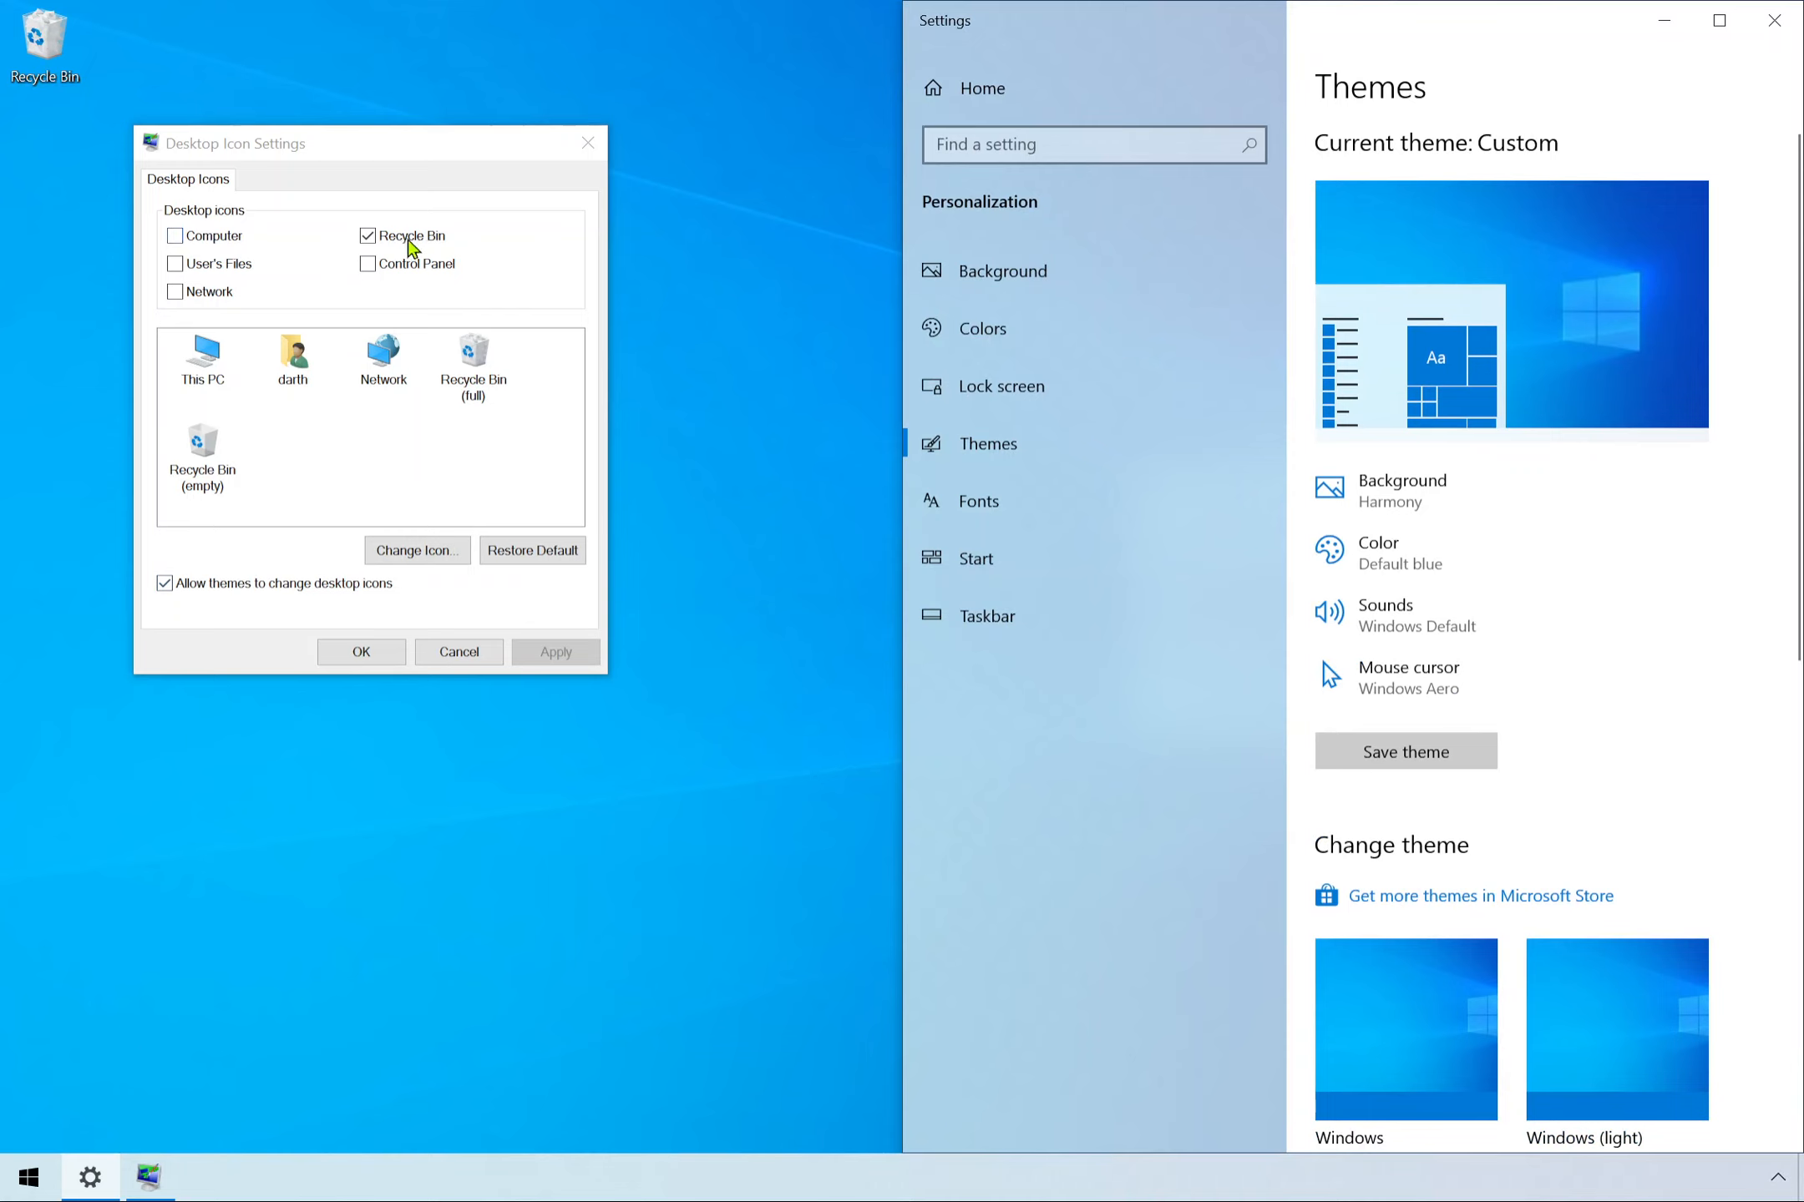
left_click(368, 240)
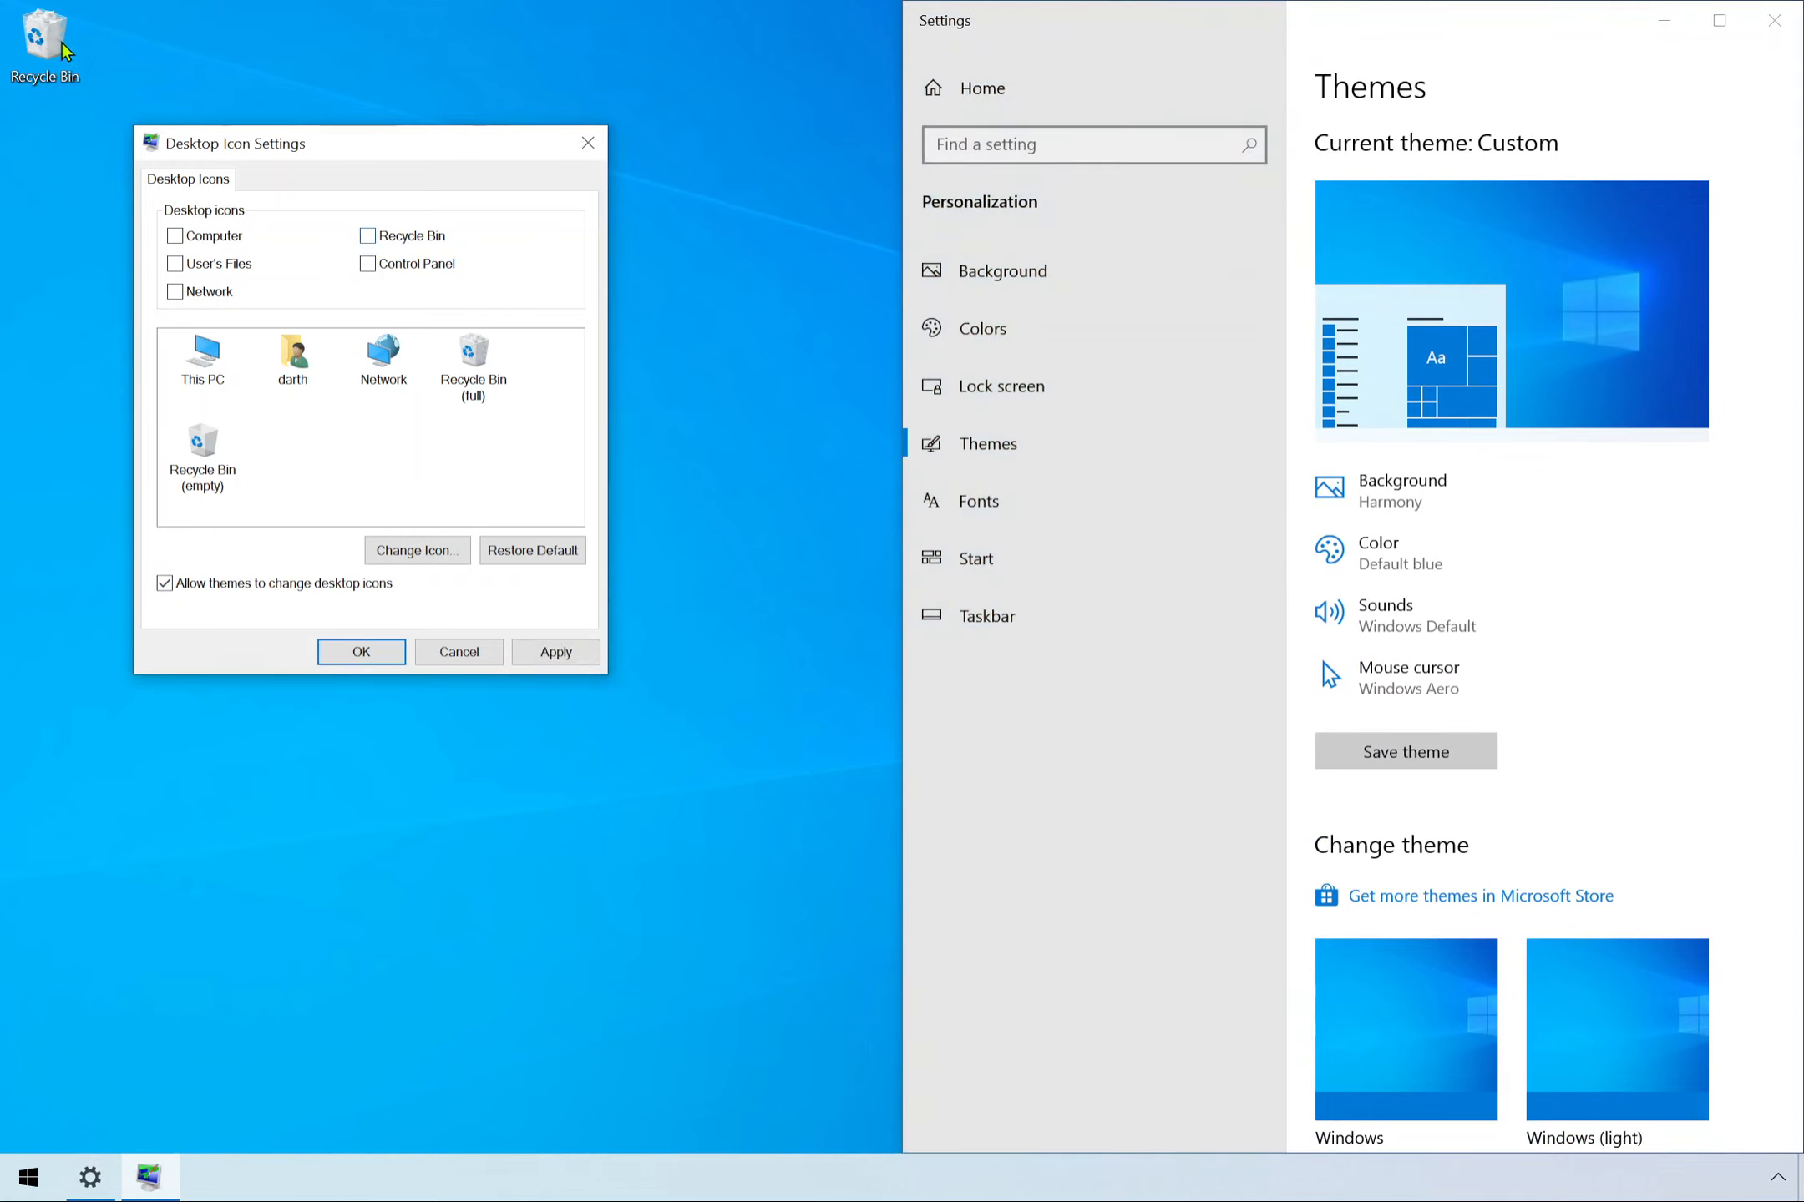
left_click(556, 653)
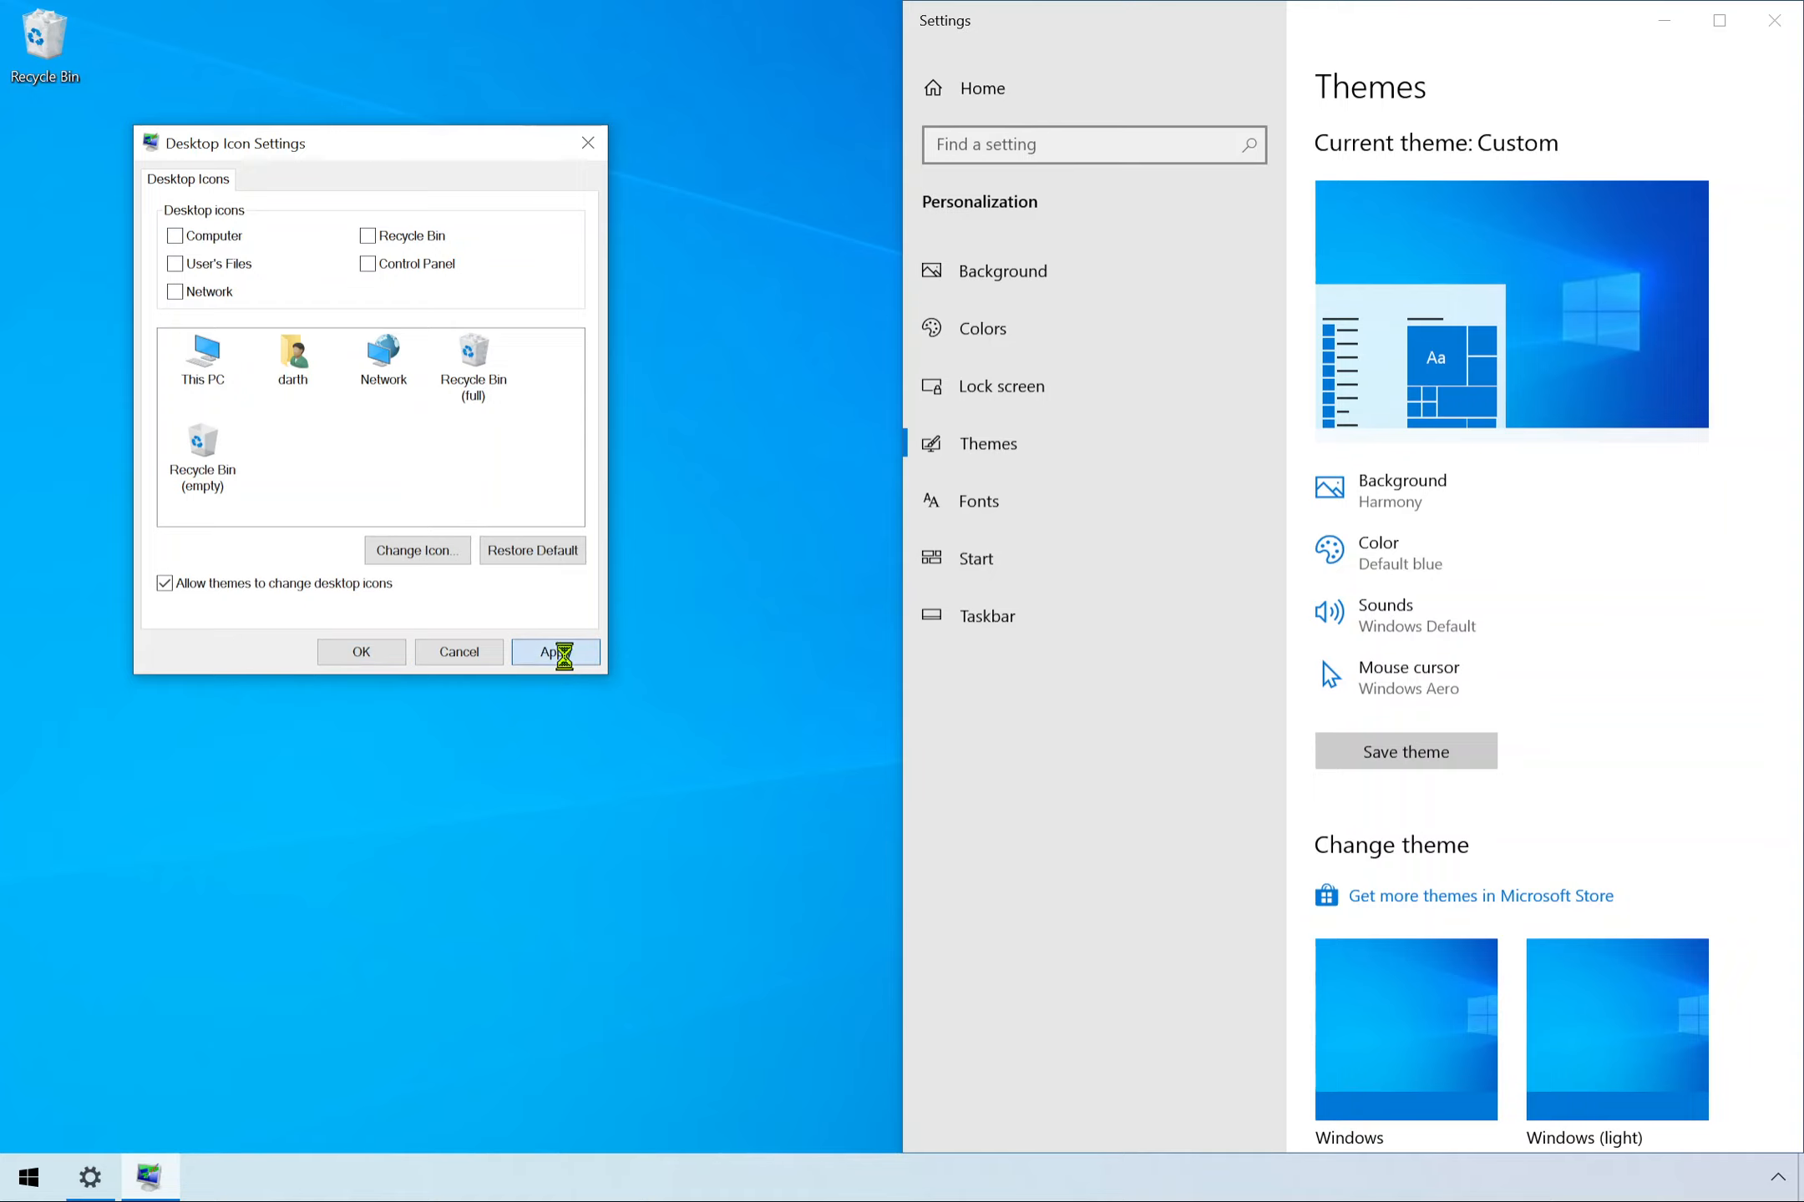
left_click(370, 649)
left_click_drag(1457, 7, 1172, 12)
left_click(1793, 10)
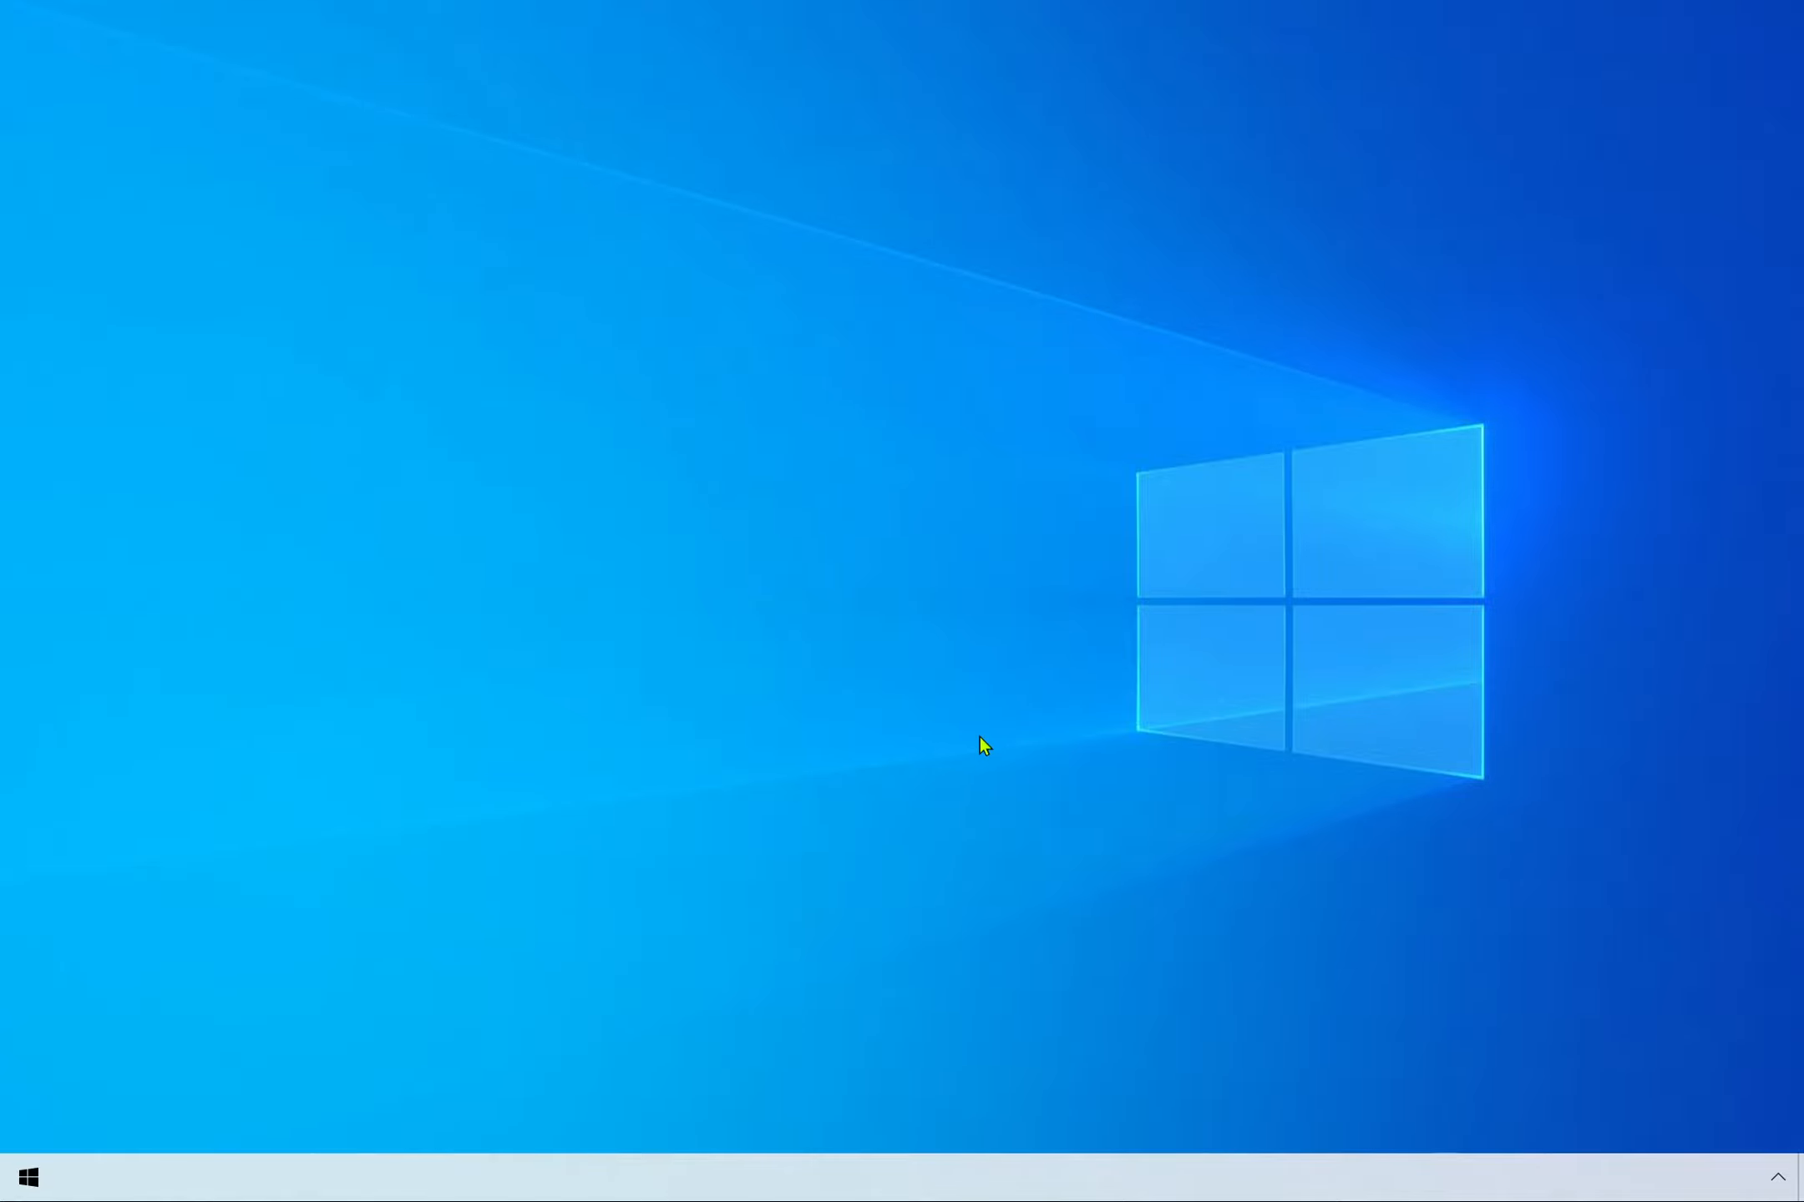
left_click(35, 1174)
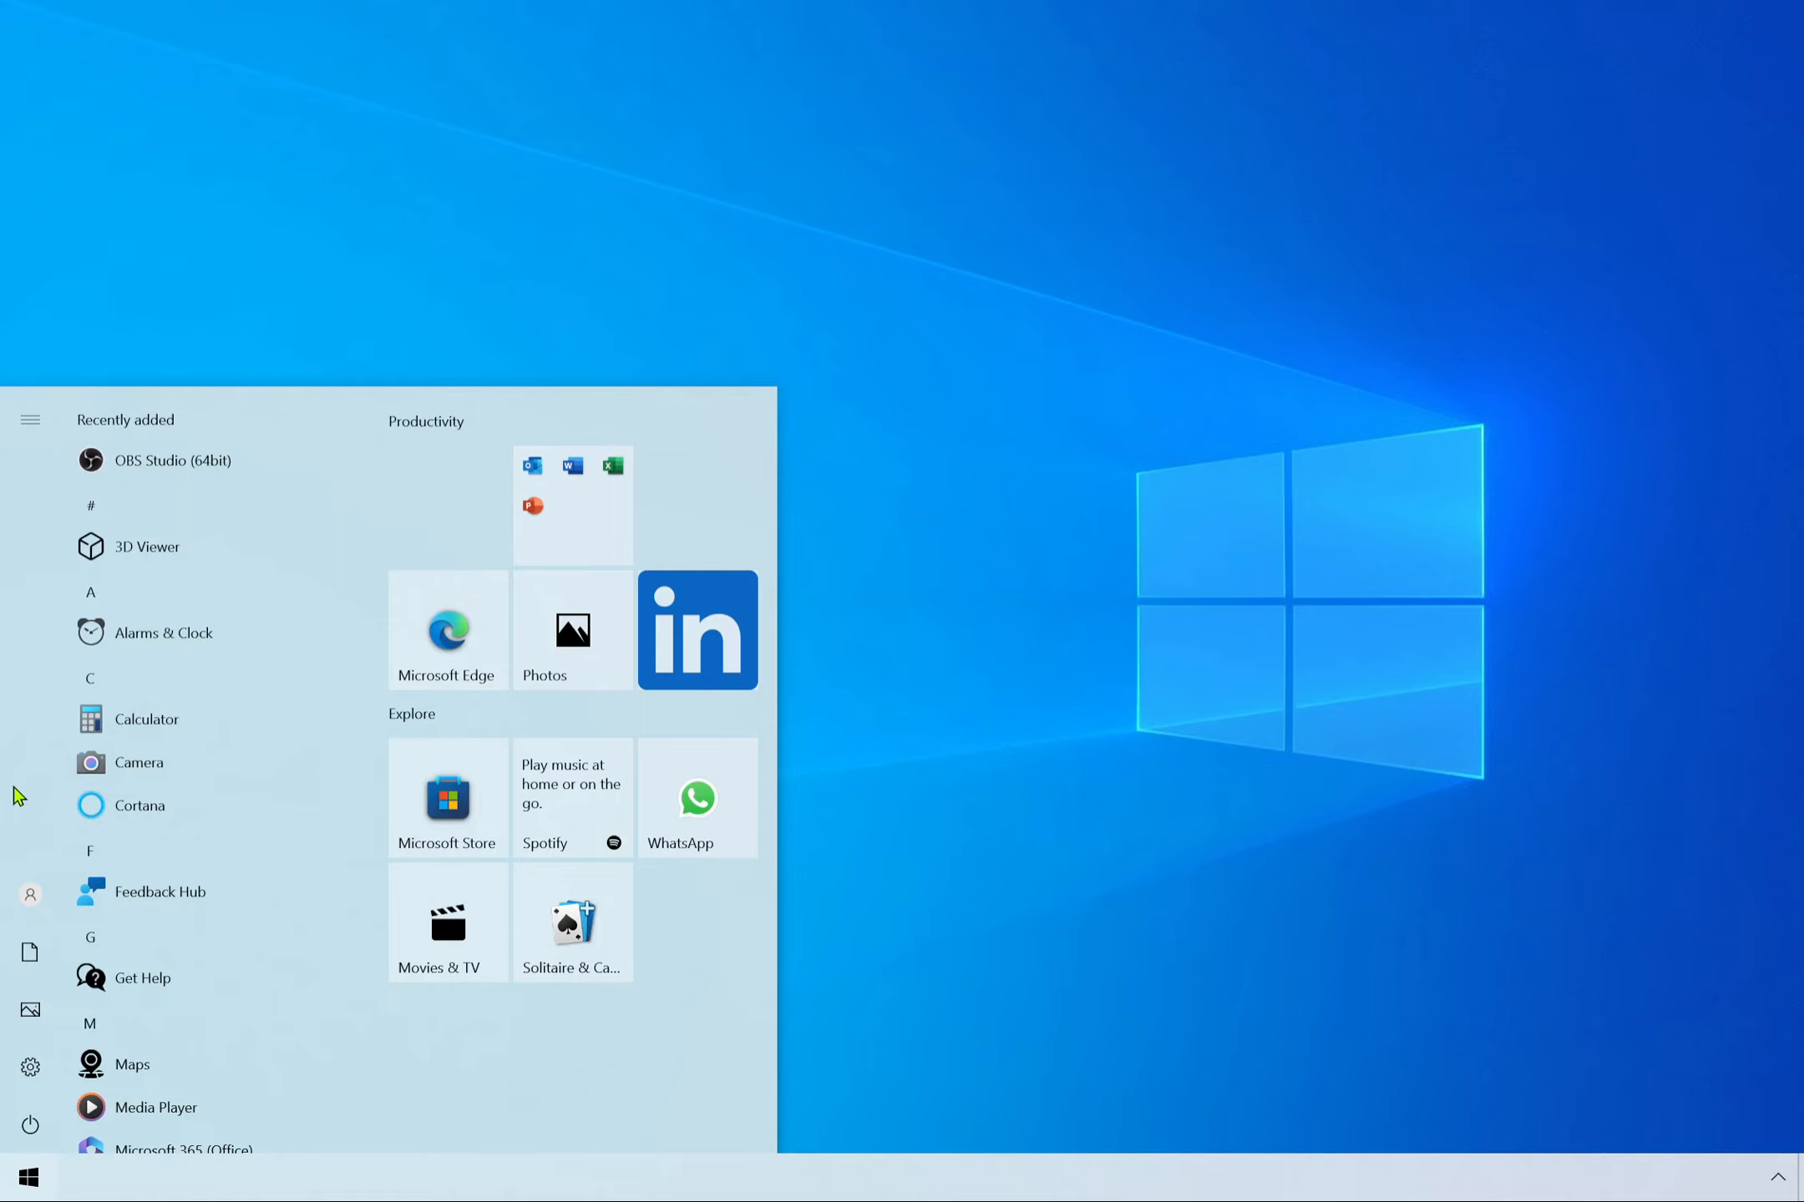
mouse_move(27, 805)
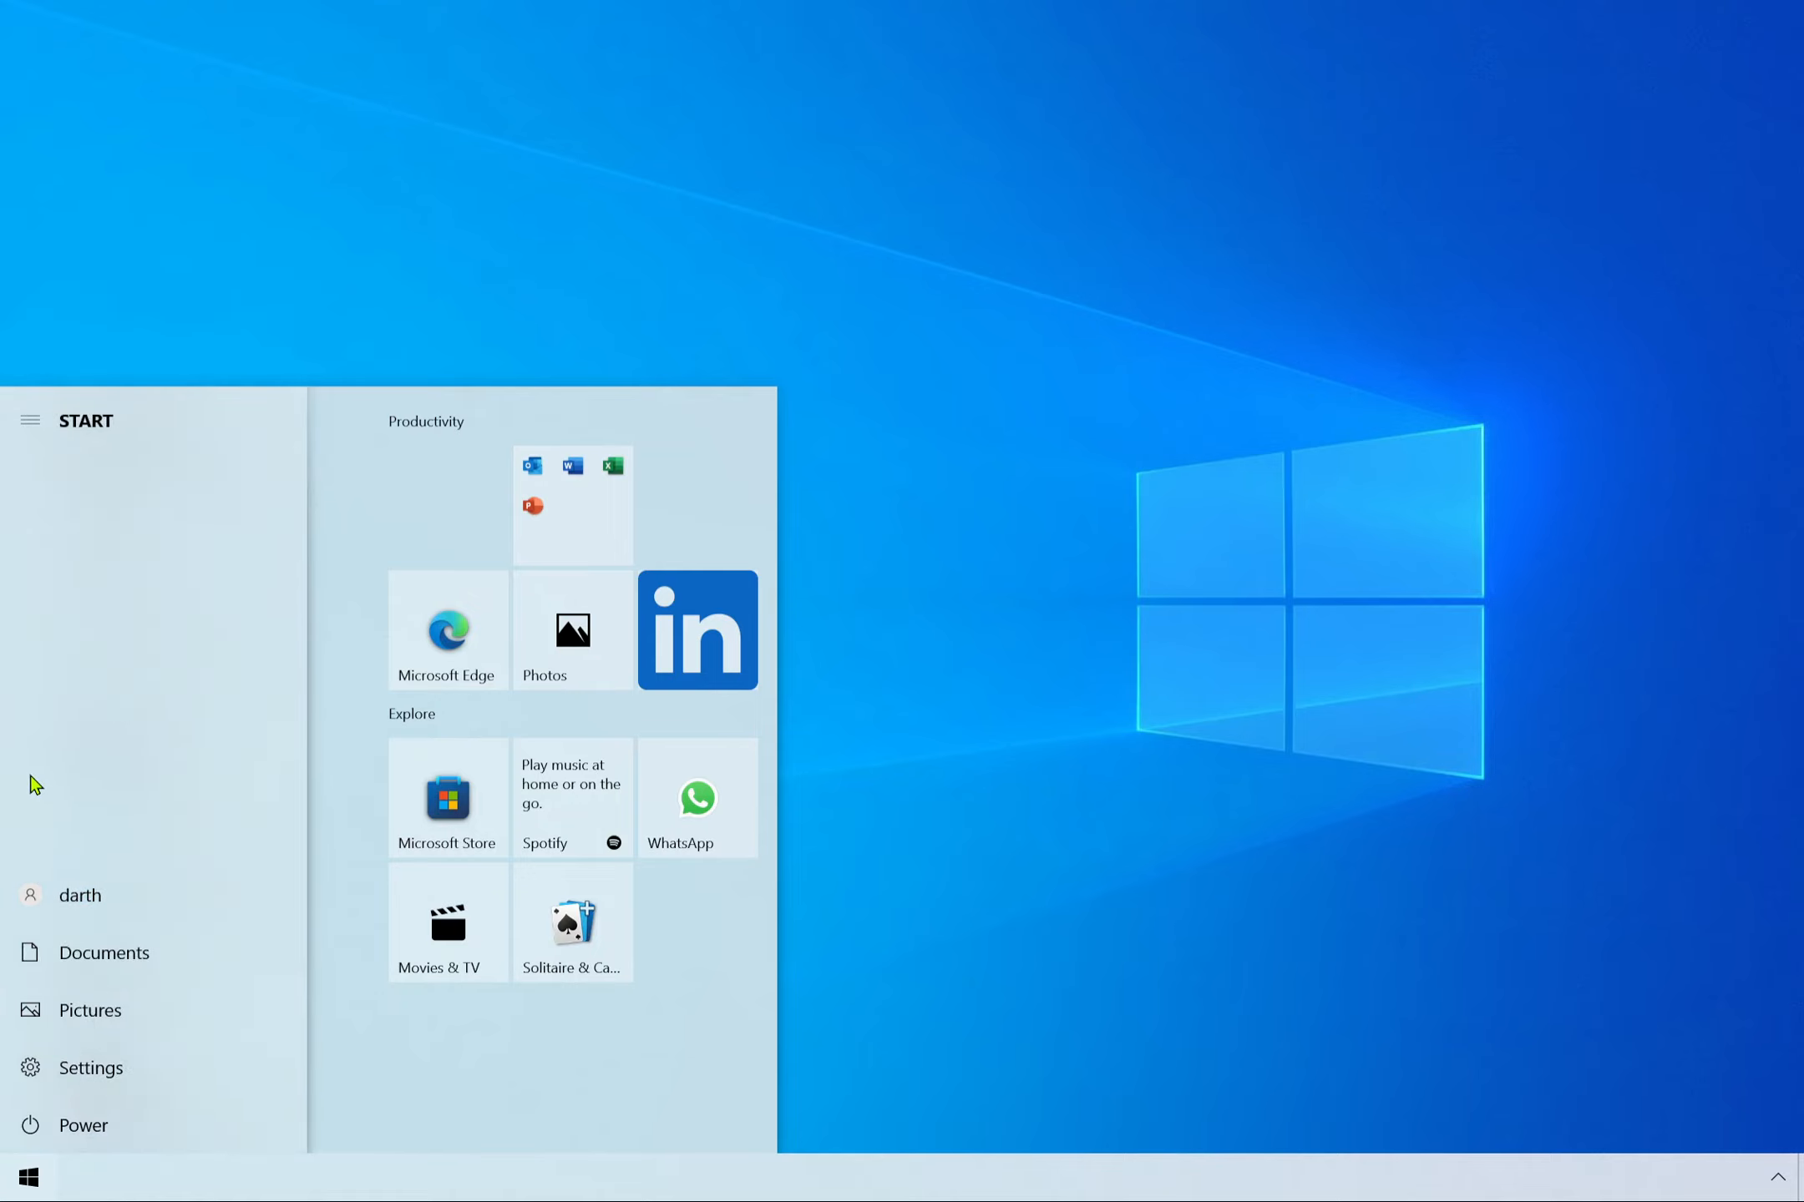
left_click(960, 909)
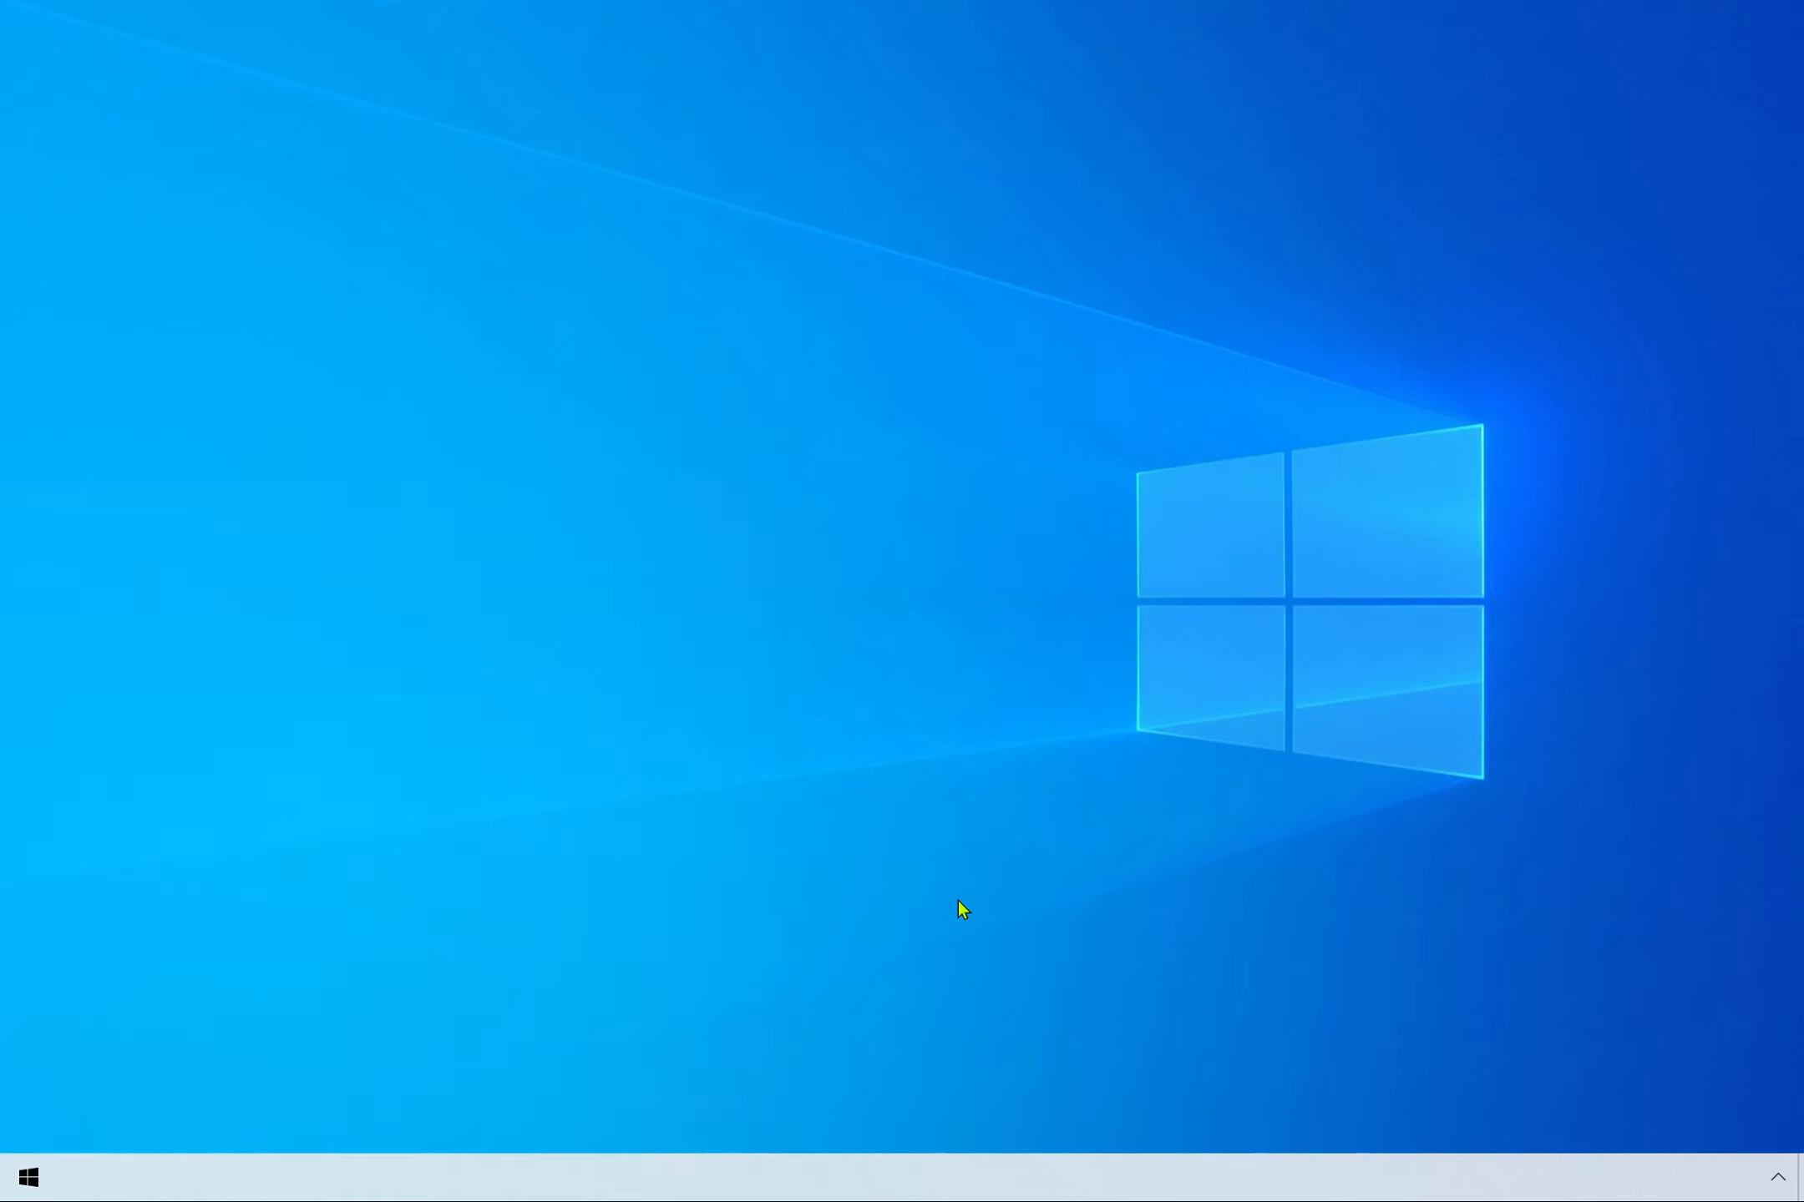
In the Start personalization settings, turn off the app list, recently added apps, occasional suggestions and recently opened items.
left_click(28, 1178)
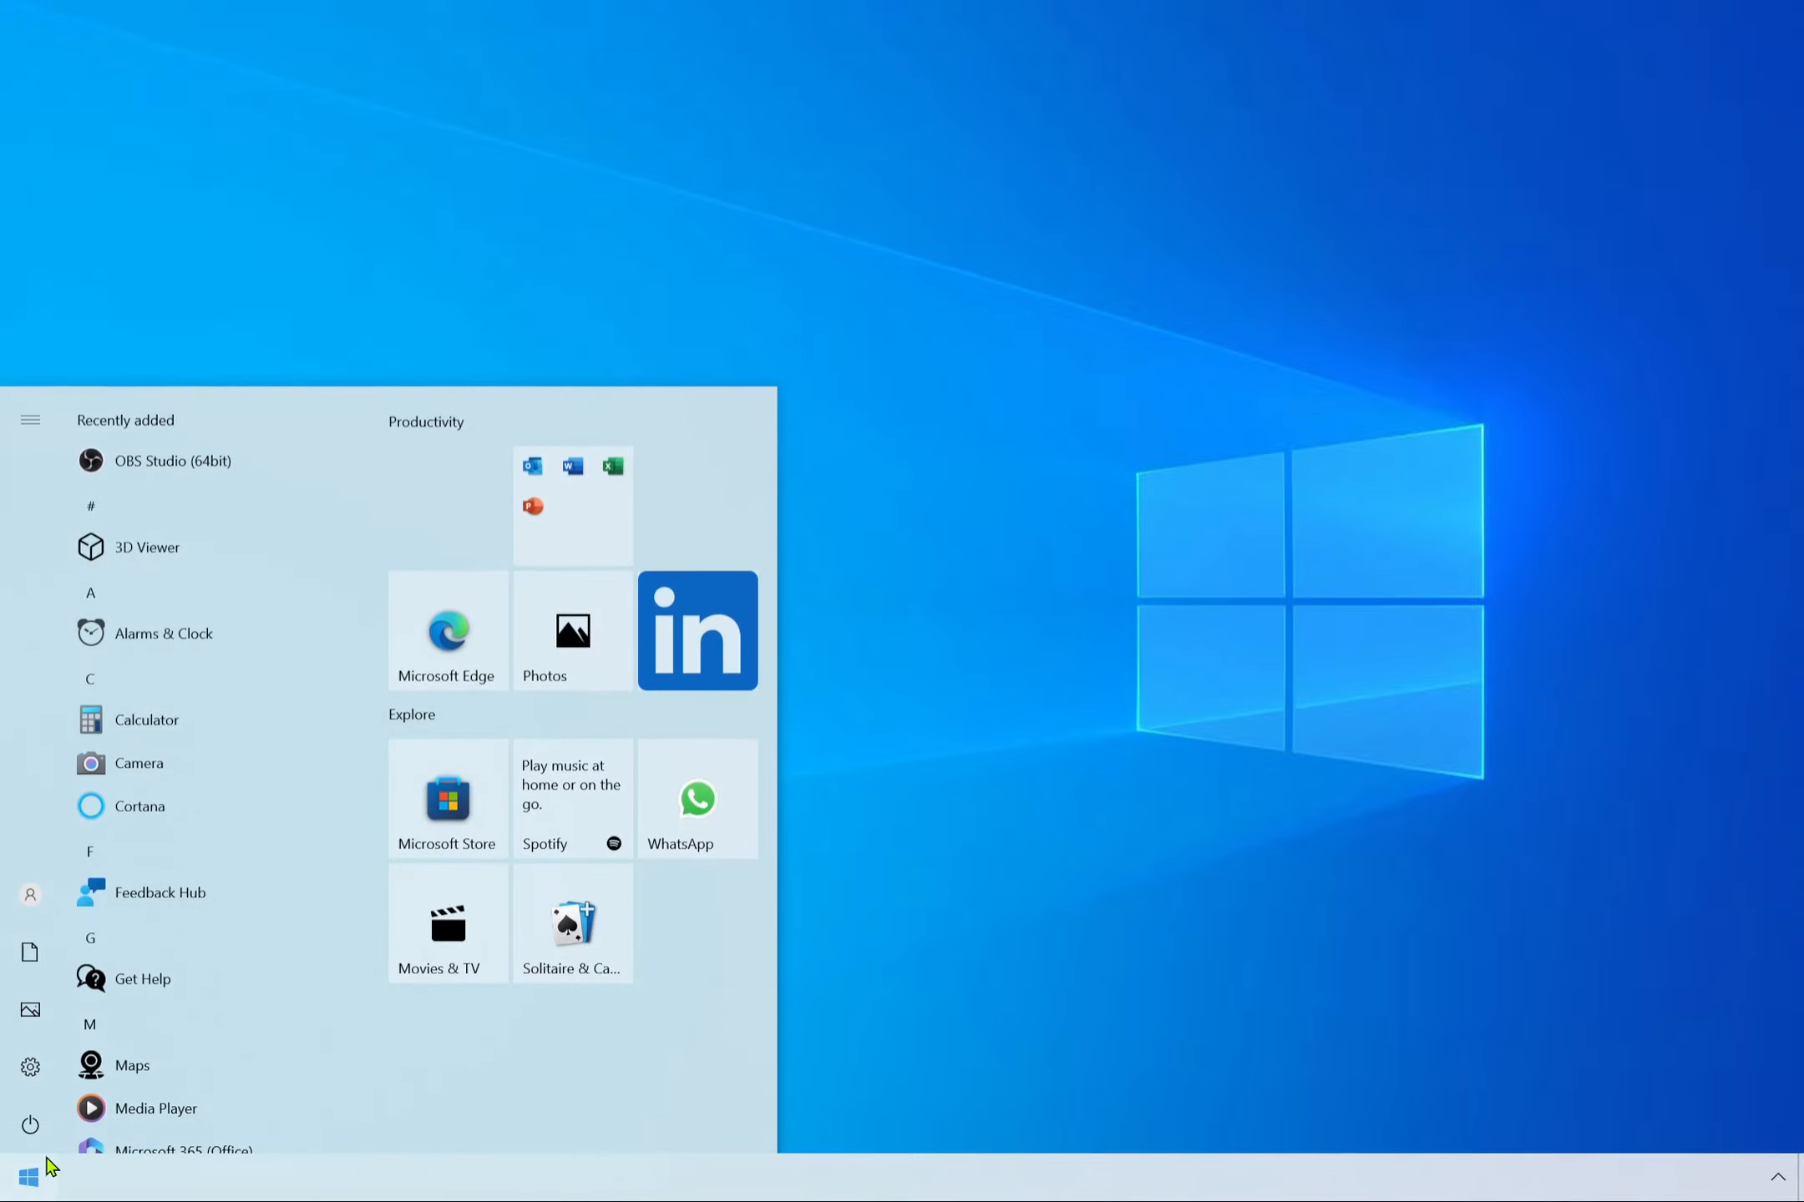
left_click(38, 1065)
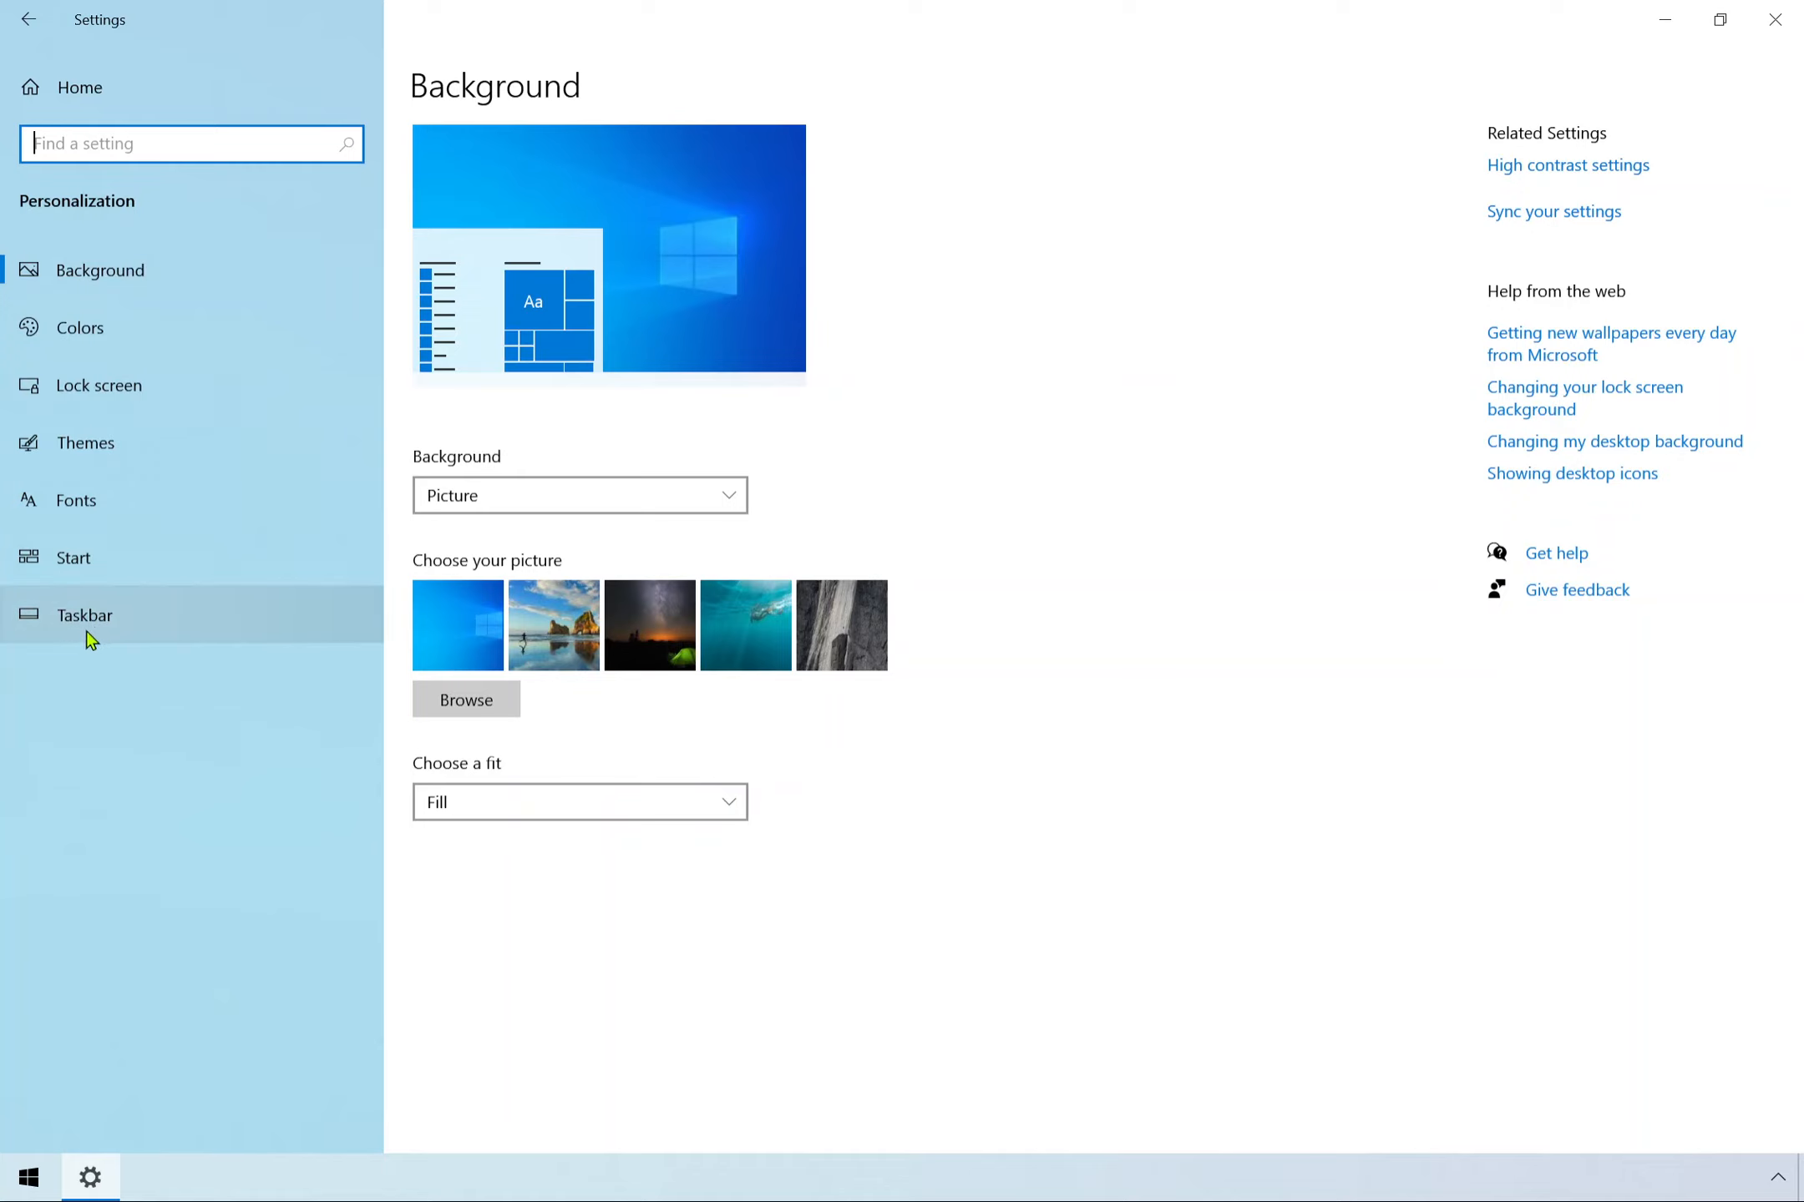
left_click(89, 574)
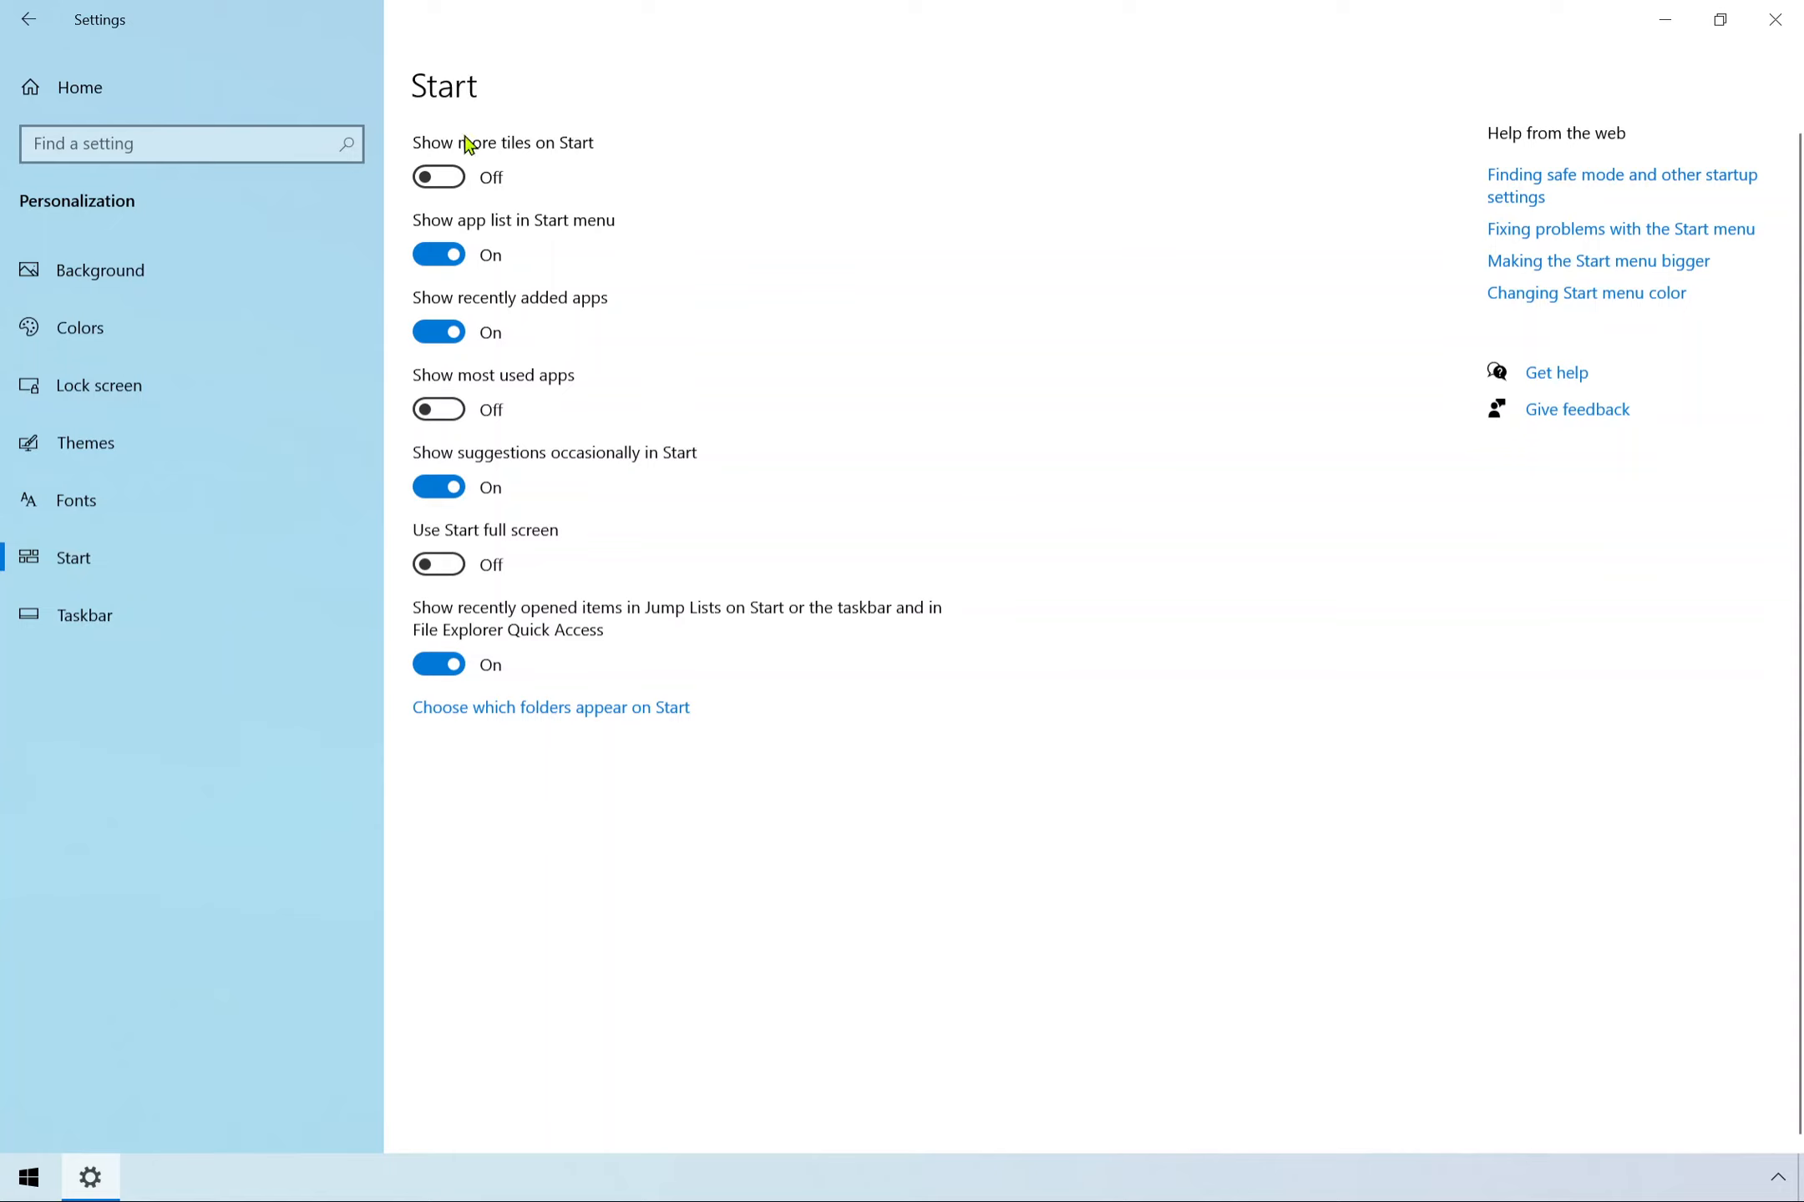
left_click(436, 255)
left_click(436, 334)
left_click(430, 490)
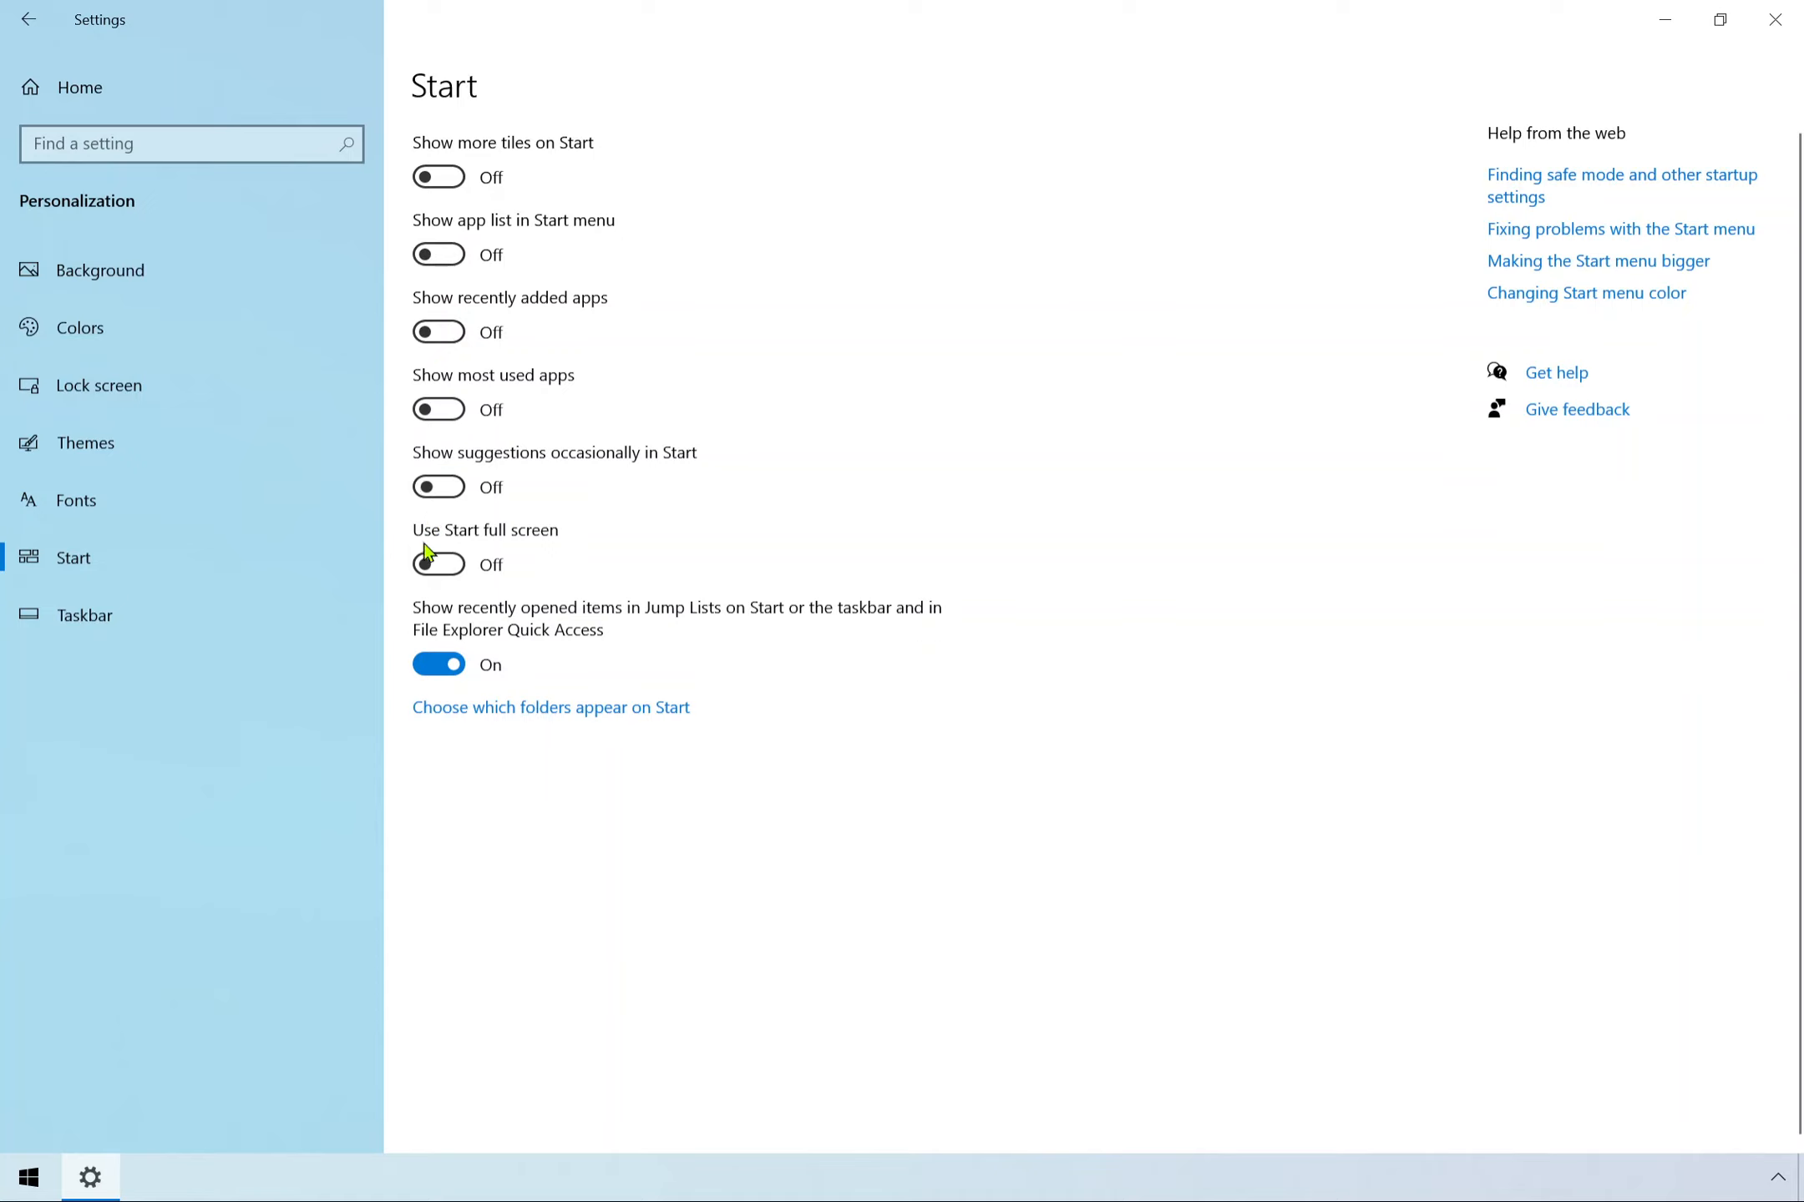
left_click(434, 672)
Choose the folders that appear on Start by turning Documents and Pictures off and Downloads on, and close Settings.
left_click(586, 720)
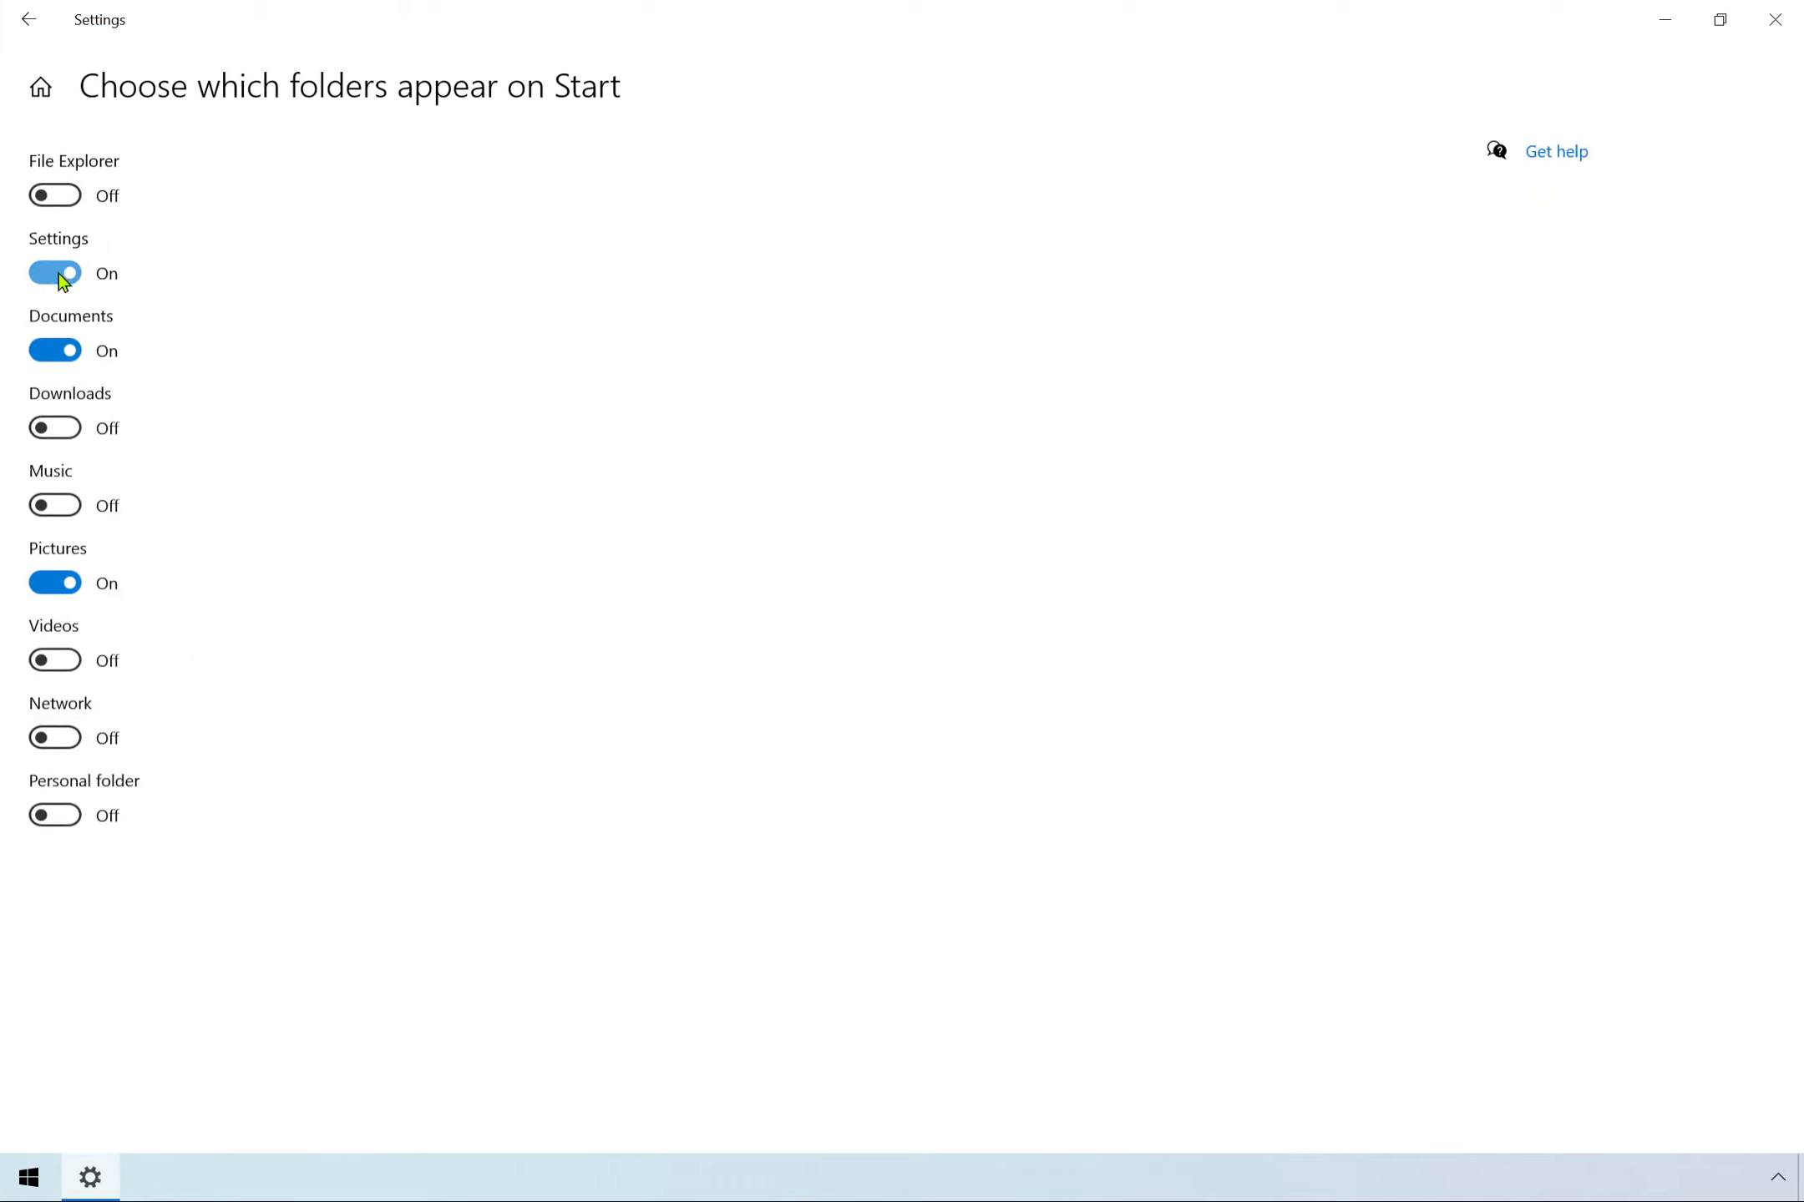
left_click(50, 359)
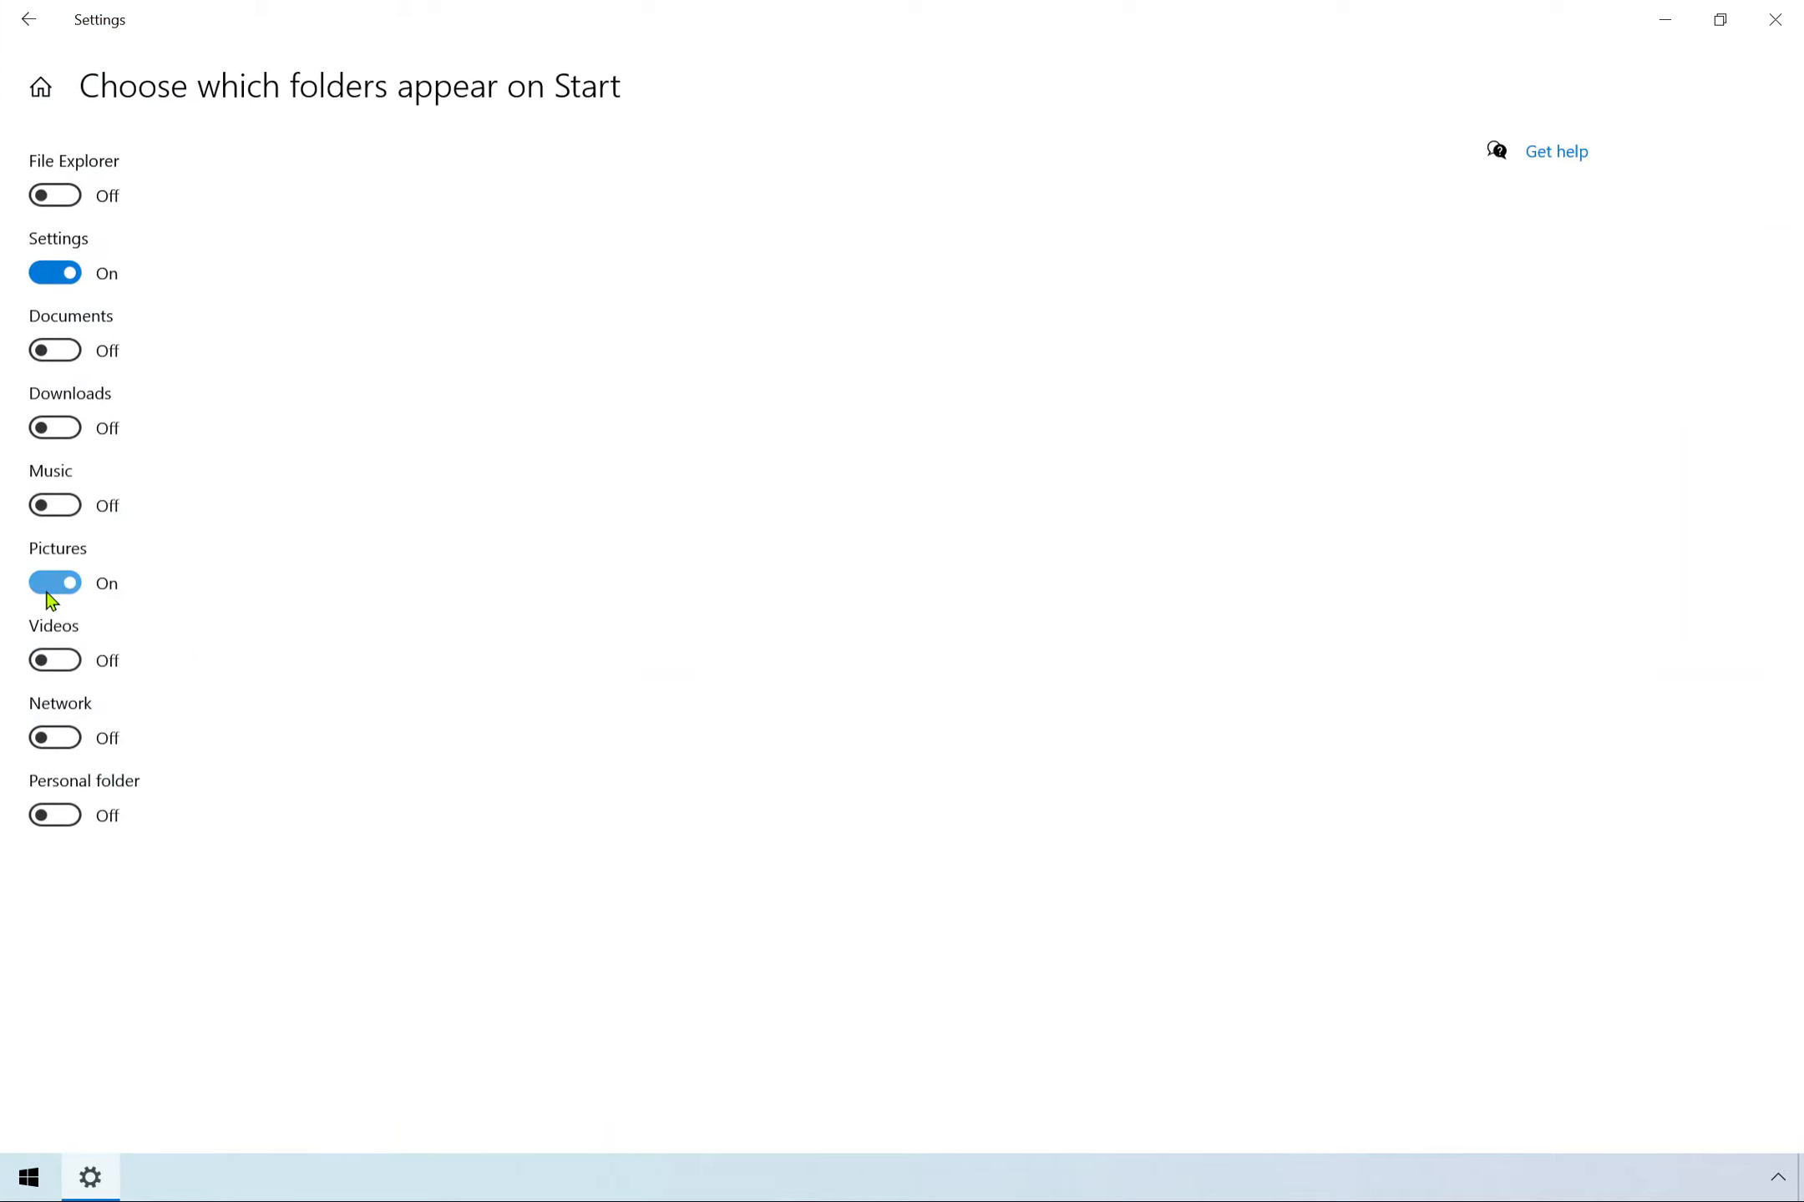
left_click(48, 587)
left_click(73, 431)
left_click(32, 1177)
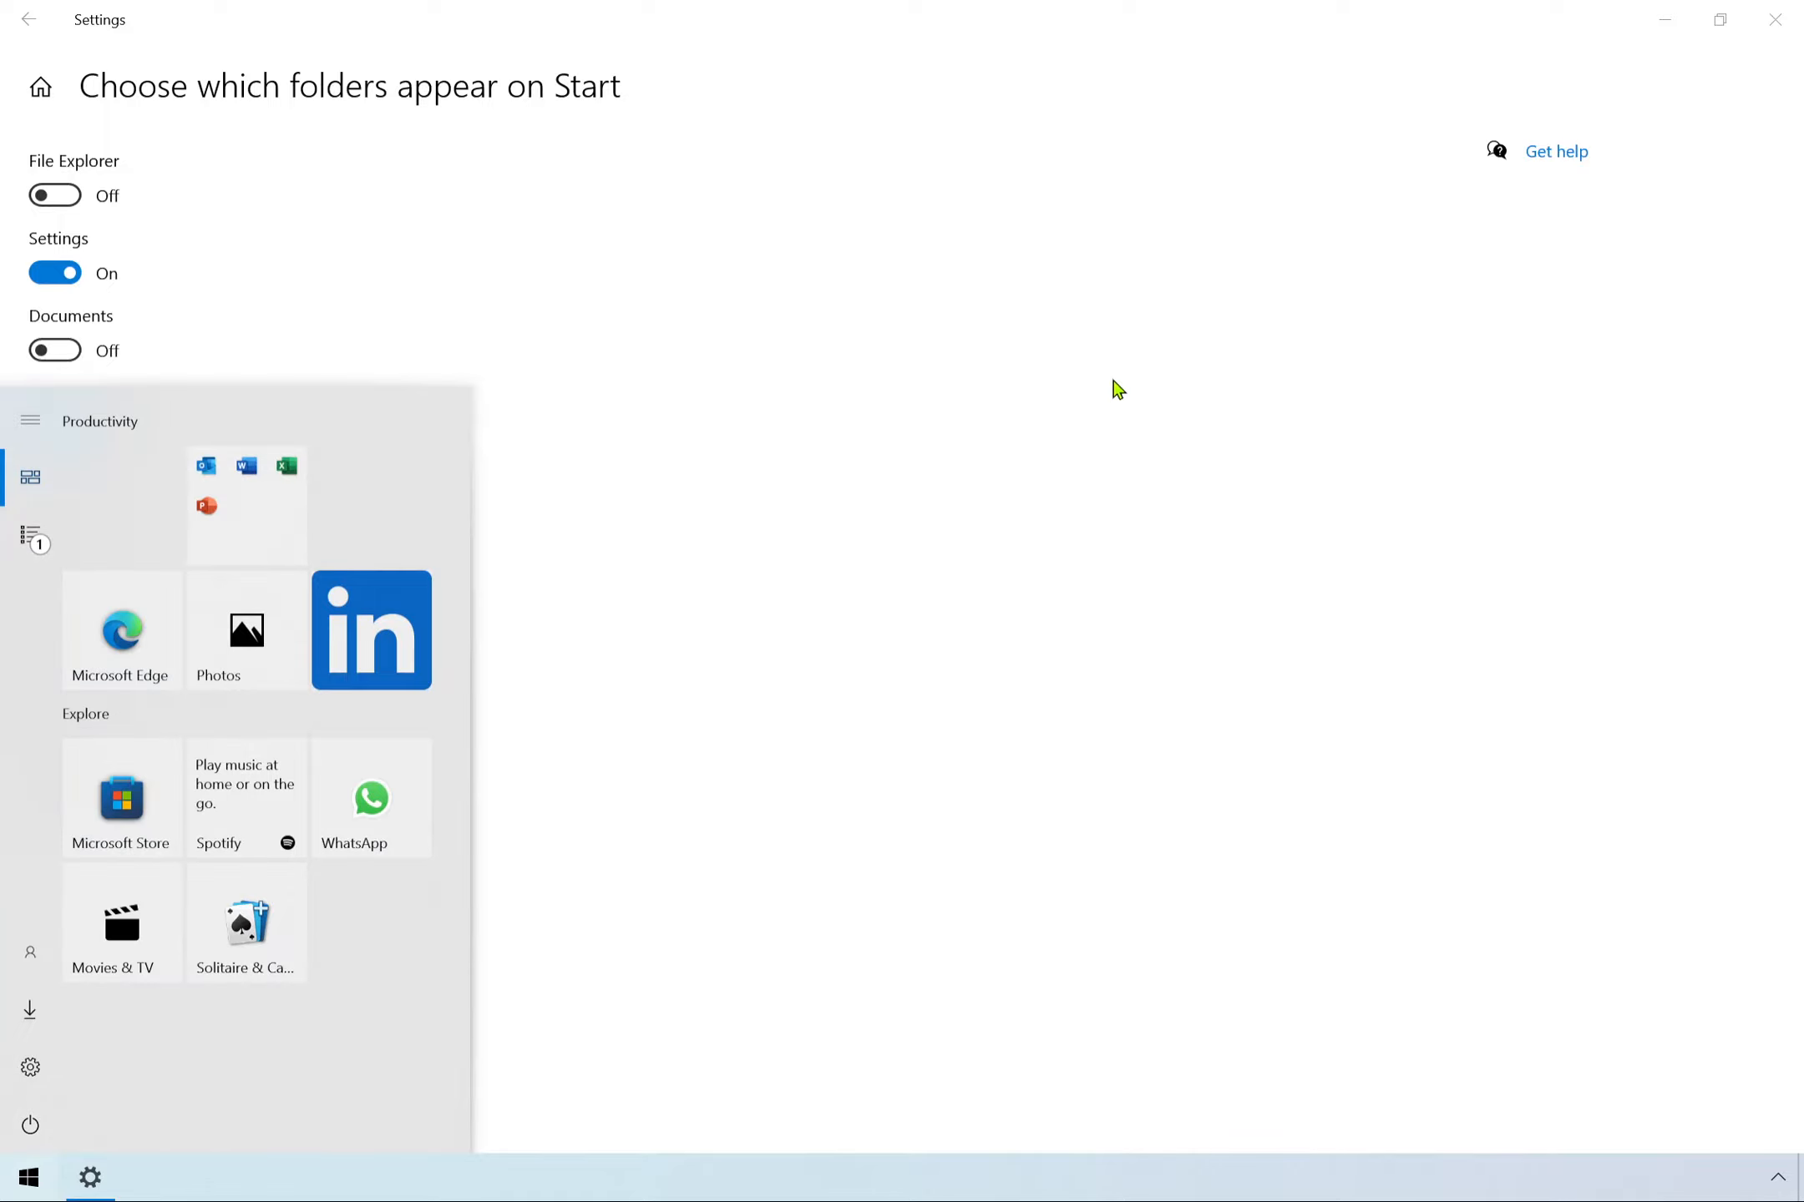
left_click(1772, 22)
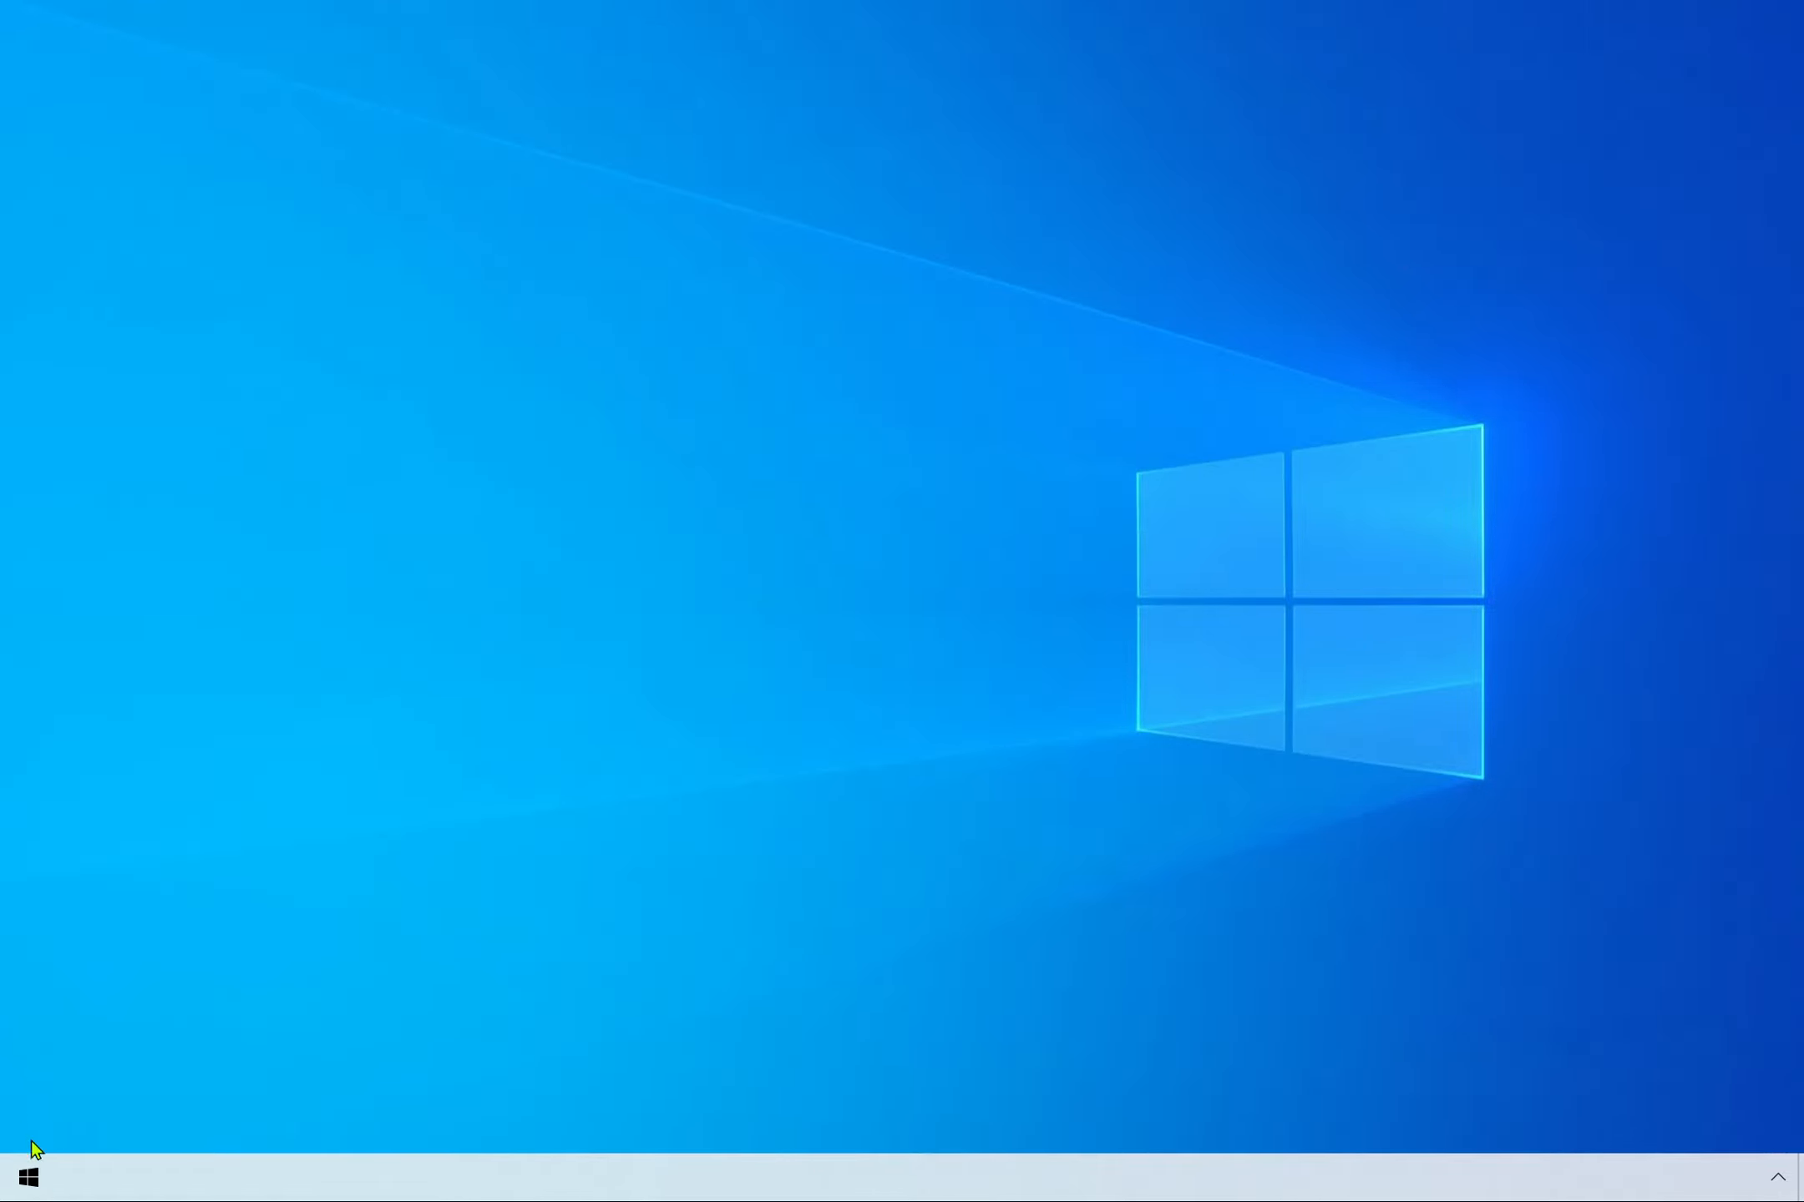
Uninstall the LinkedIn and WhatsApp apps from their Start tiles.
left_click(26, 1189)
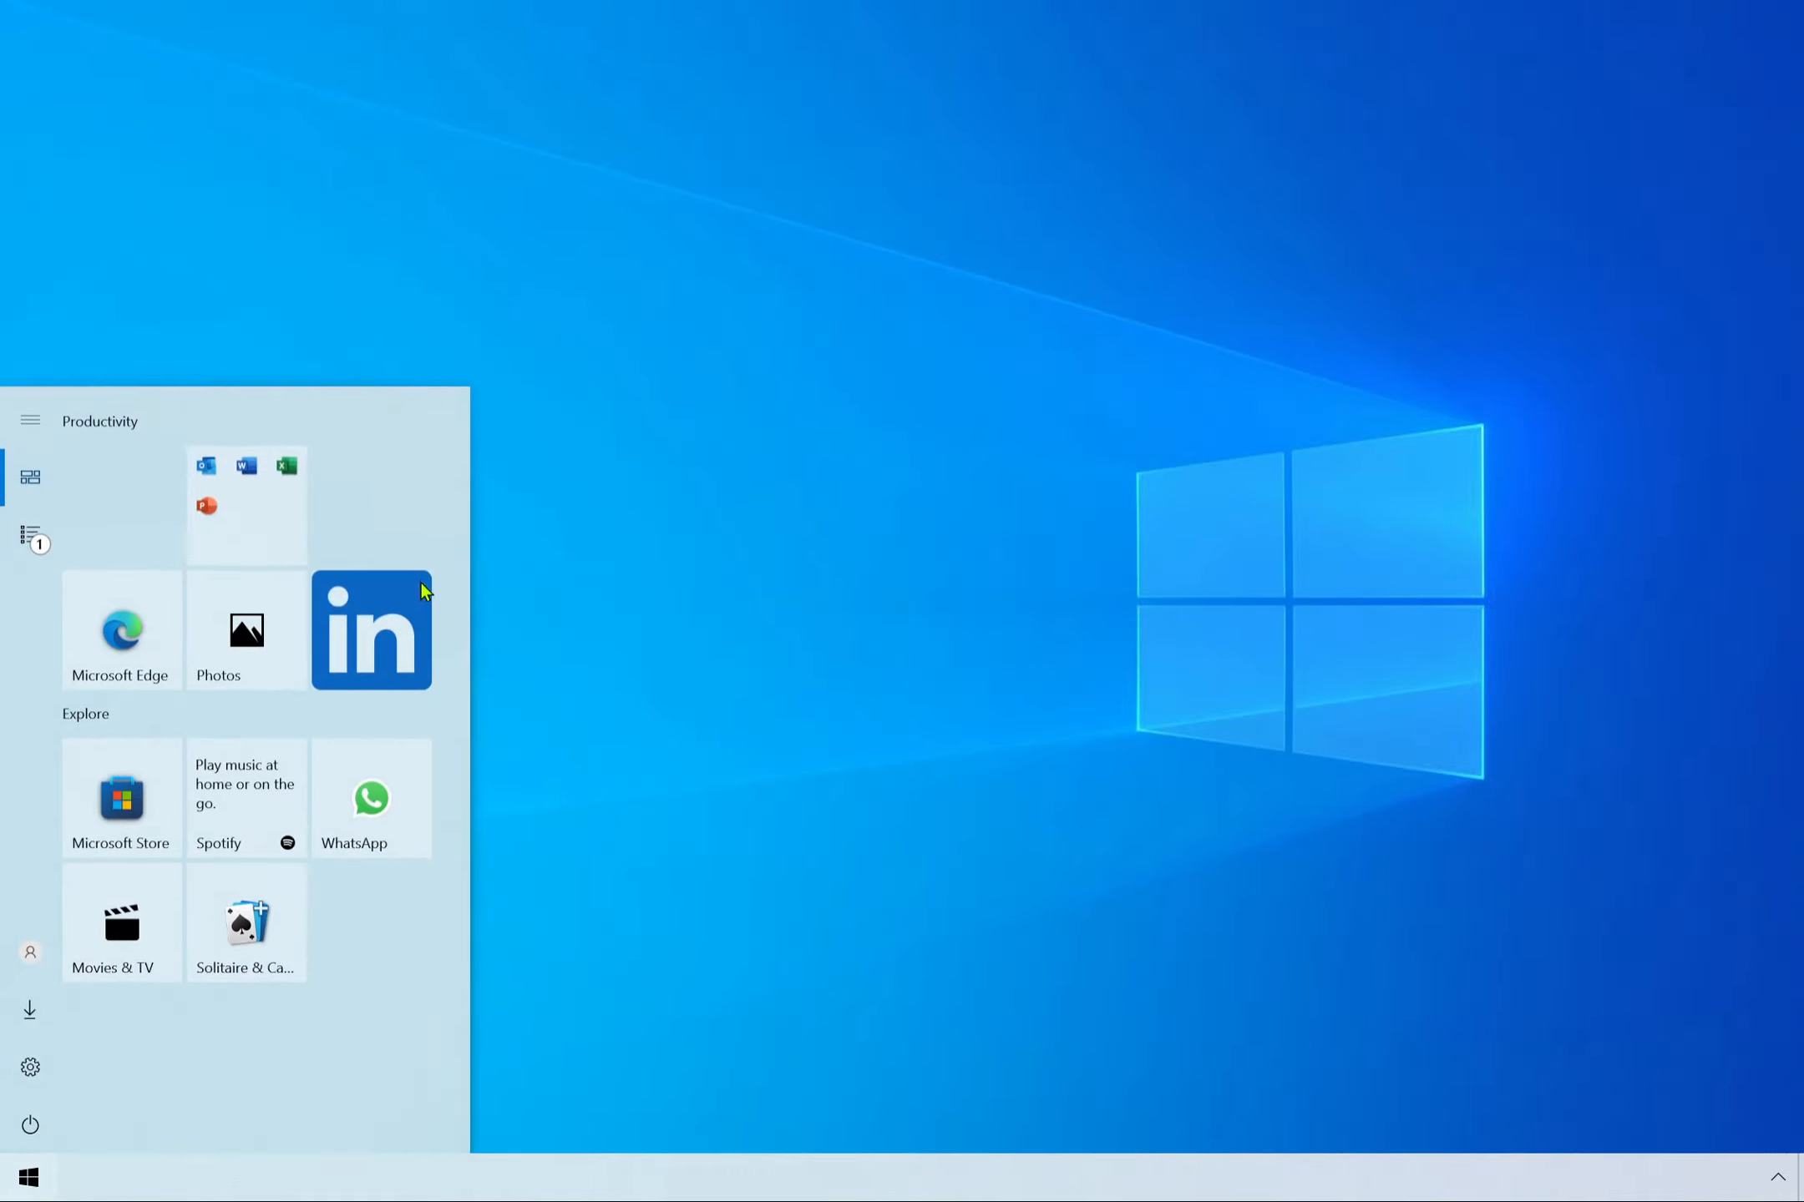
right_click(403, 648)
left_click(498, 782)
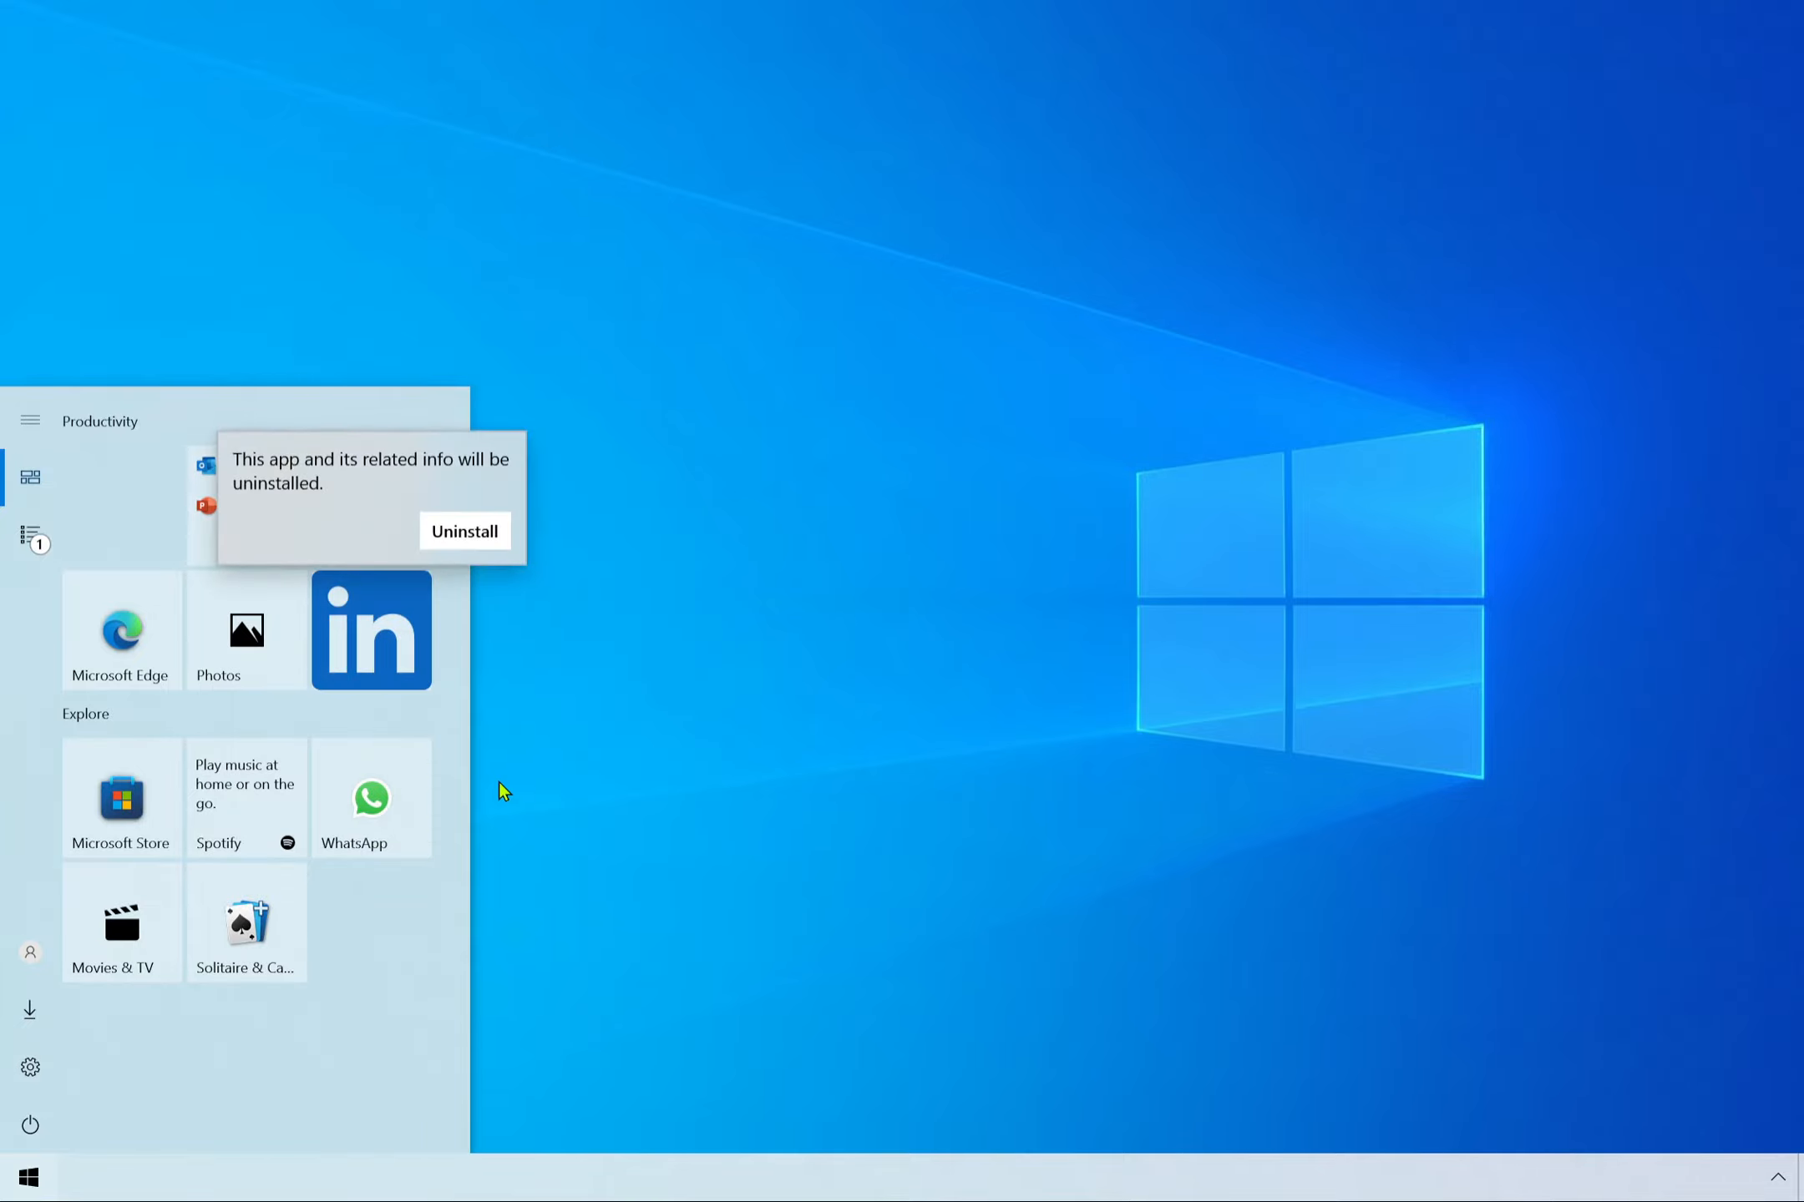
left_click(494, 529)
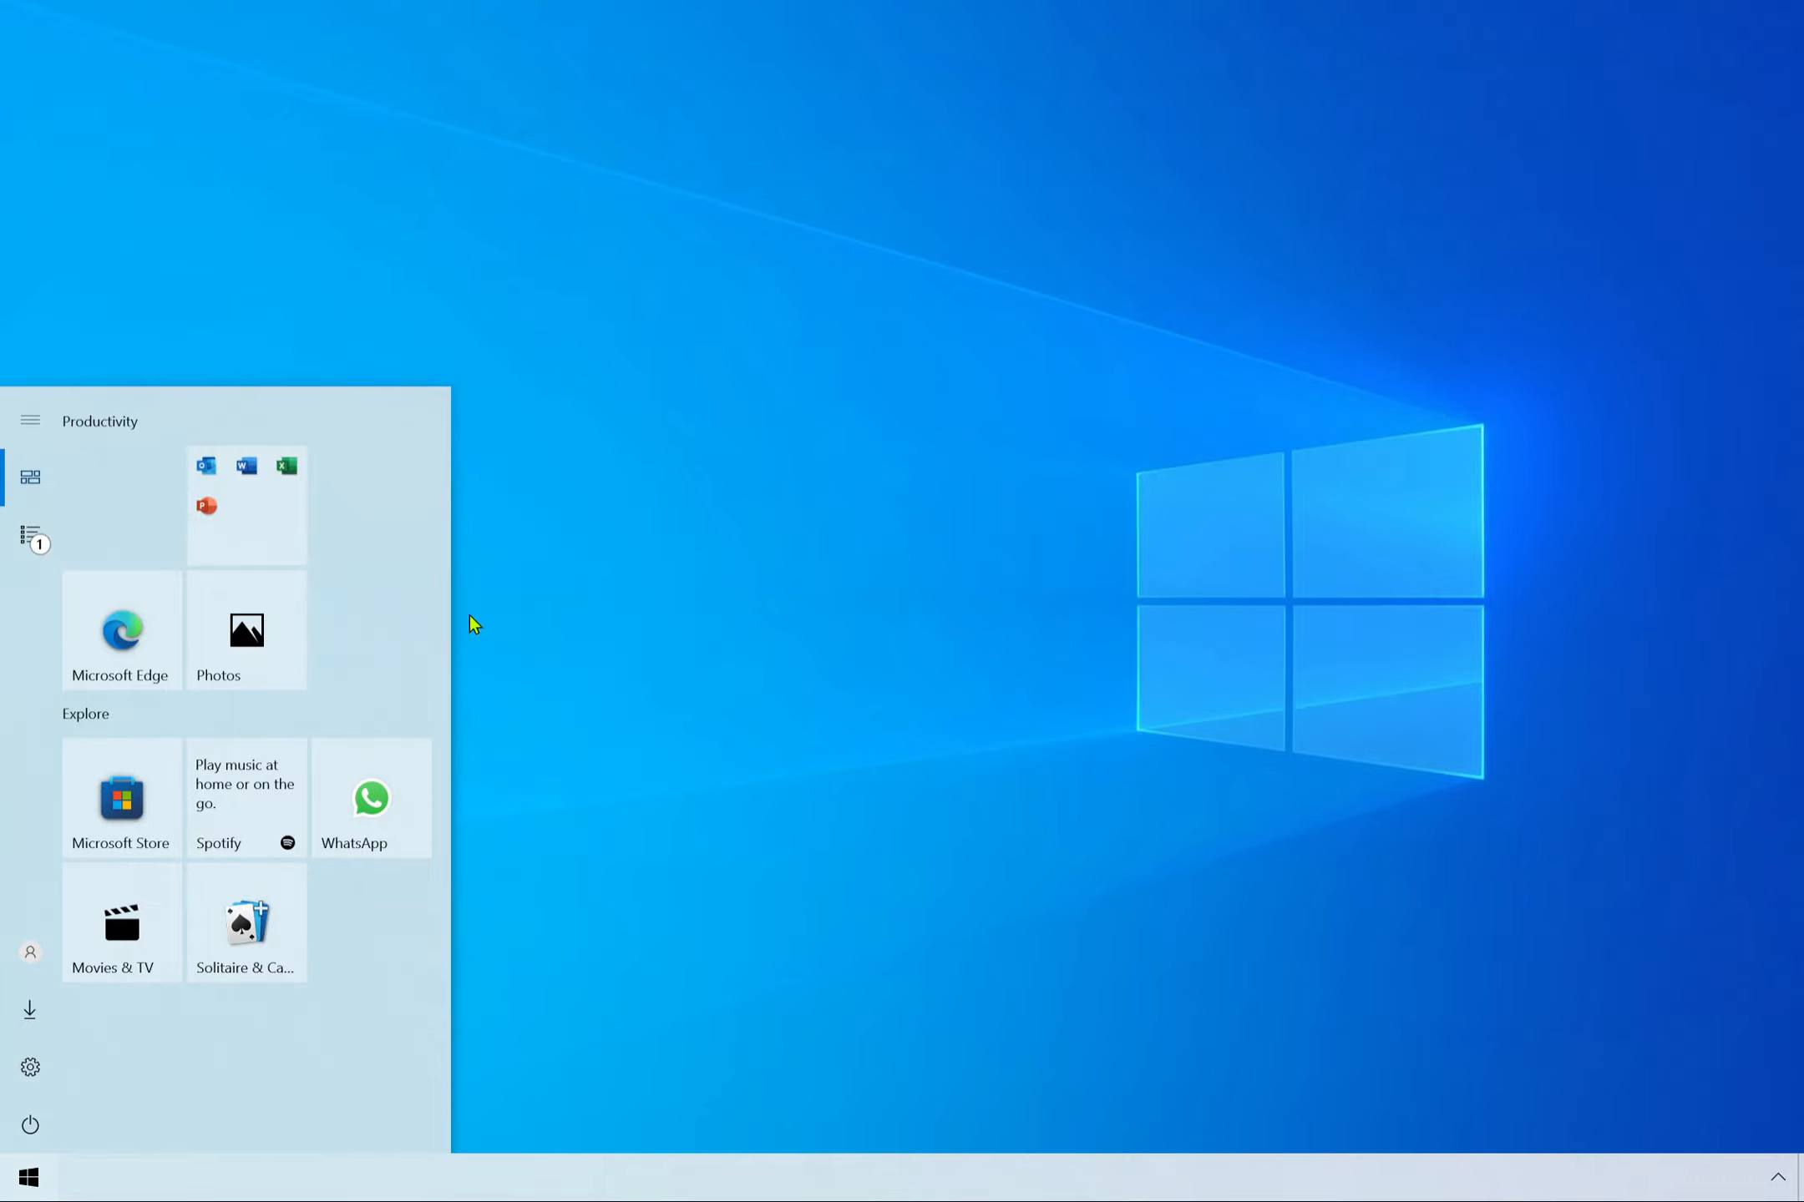
right_click(373, 789)
left_click(553, 932)
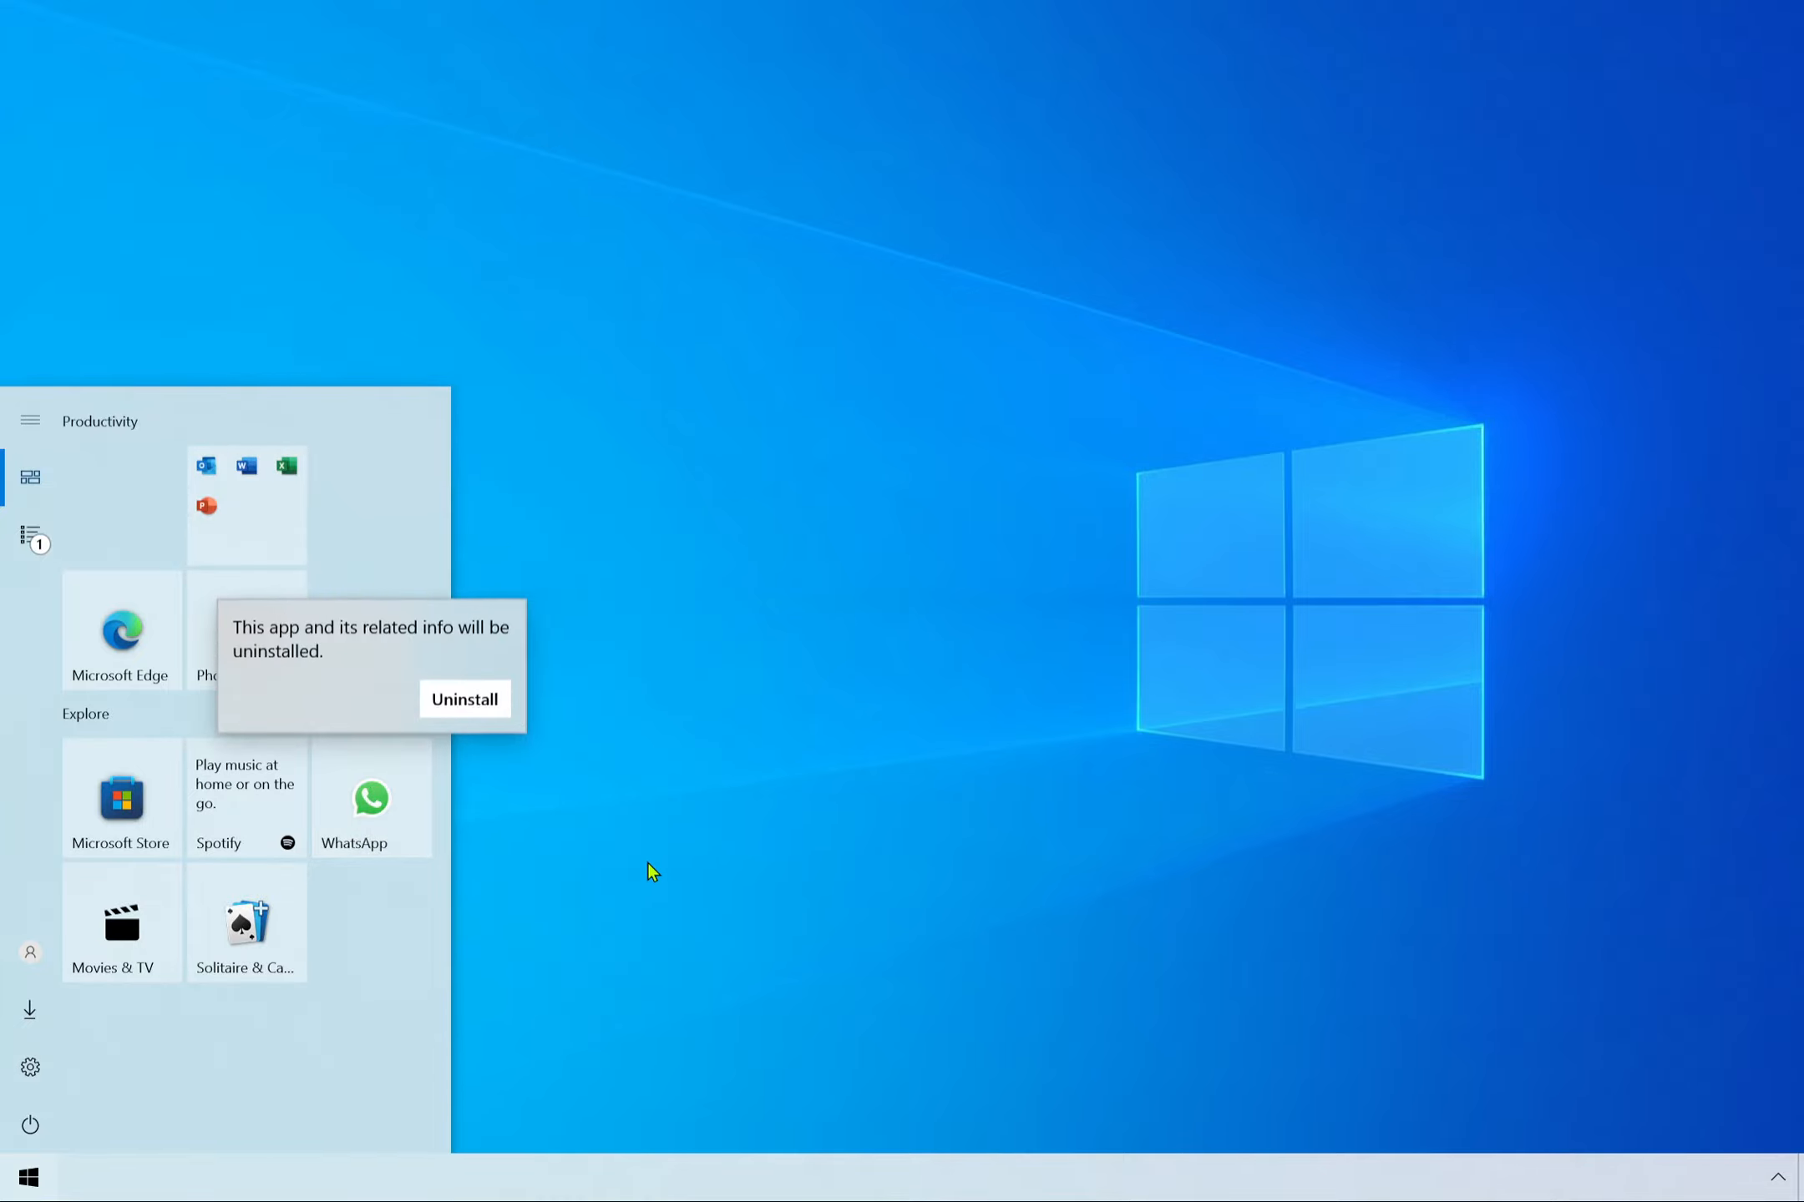
left_click(506, 688)
Uninstall the Solitaire and Movies & TV apps from their Start tiles.
right_click(283, 902)
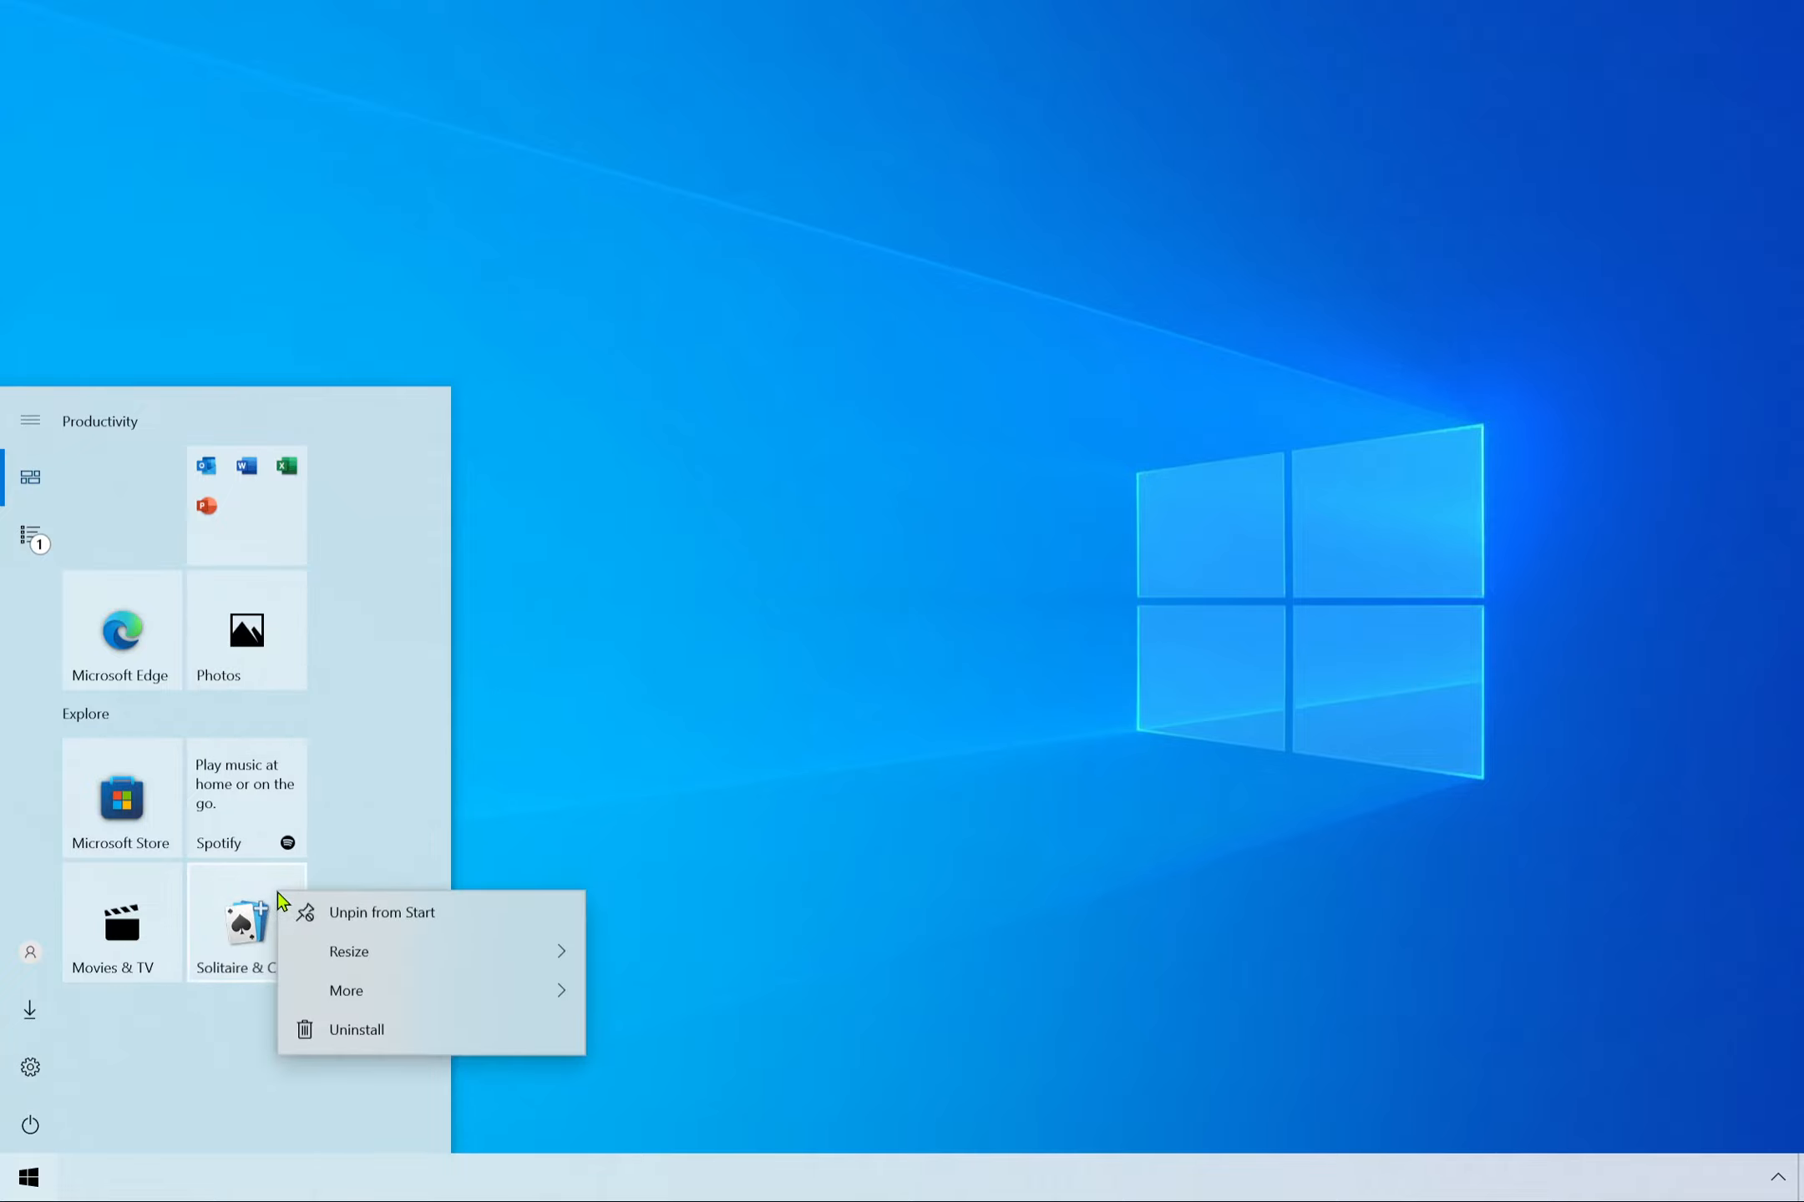
left_click(384, 1045)
left_click(373, 825)
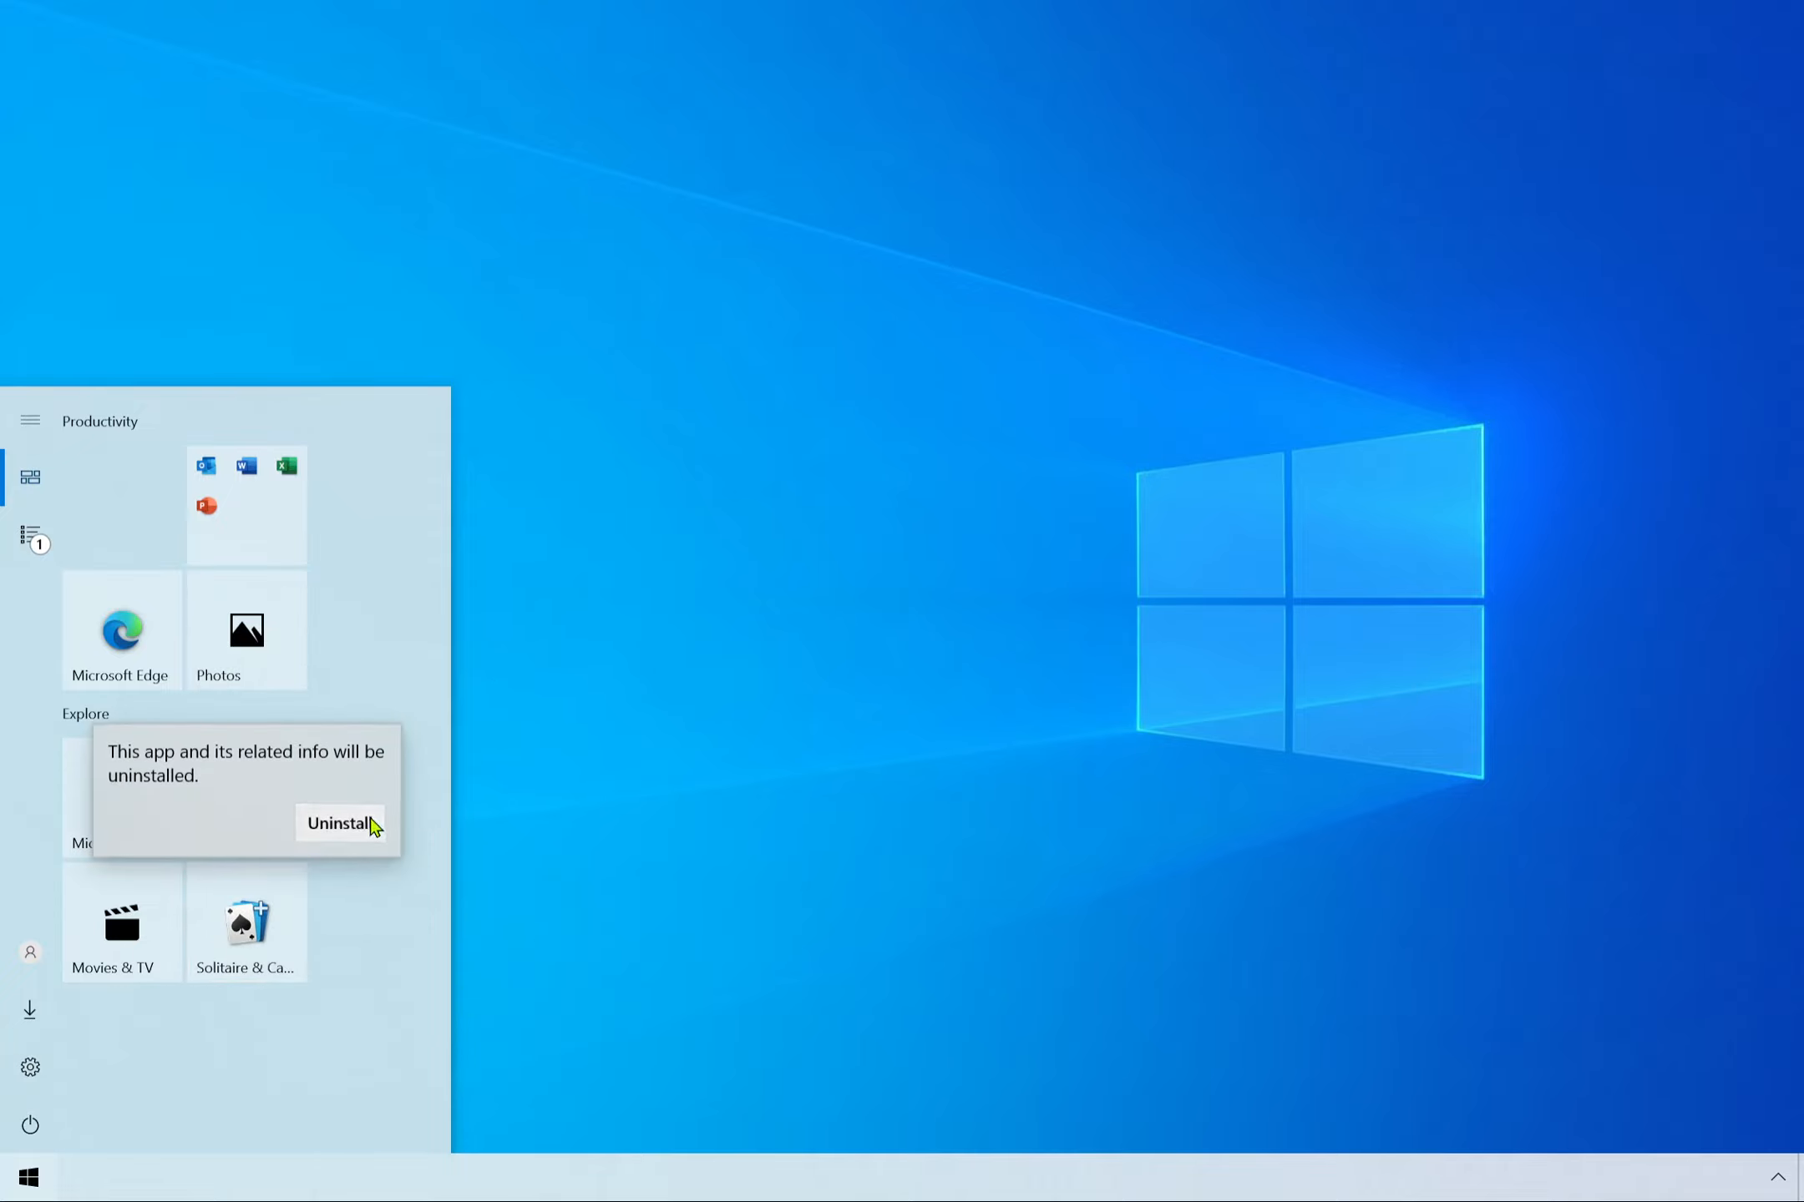
right_click(133, 918)
left_click(241, 1053)
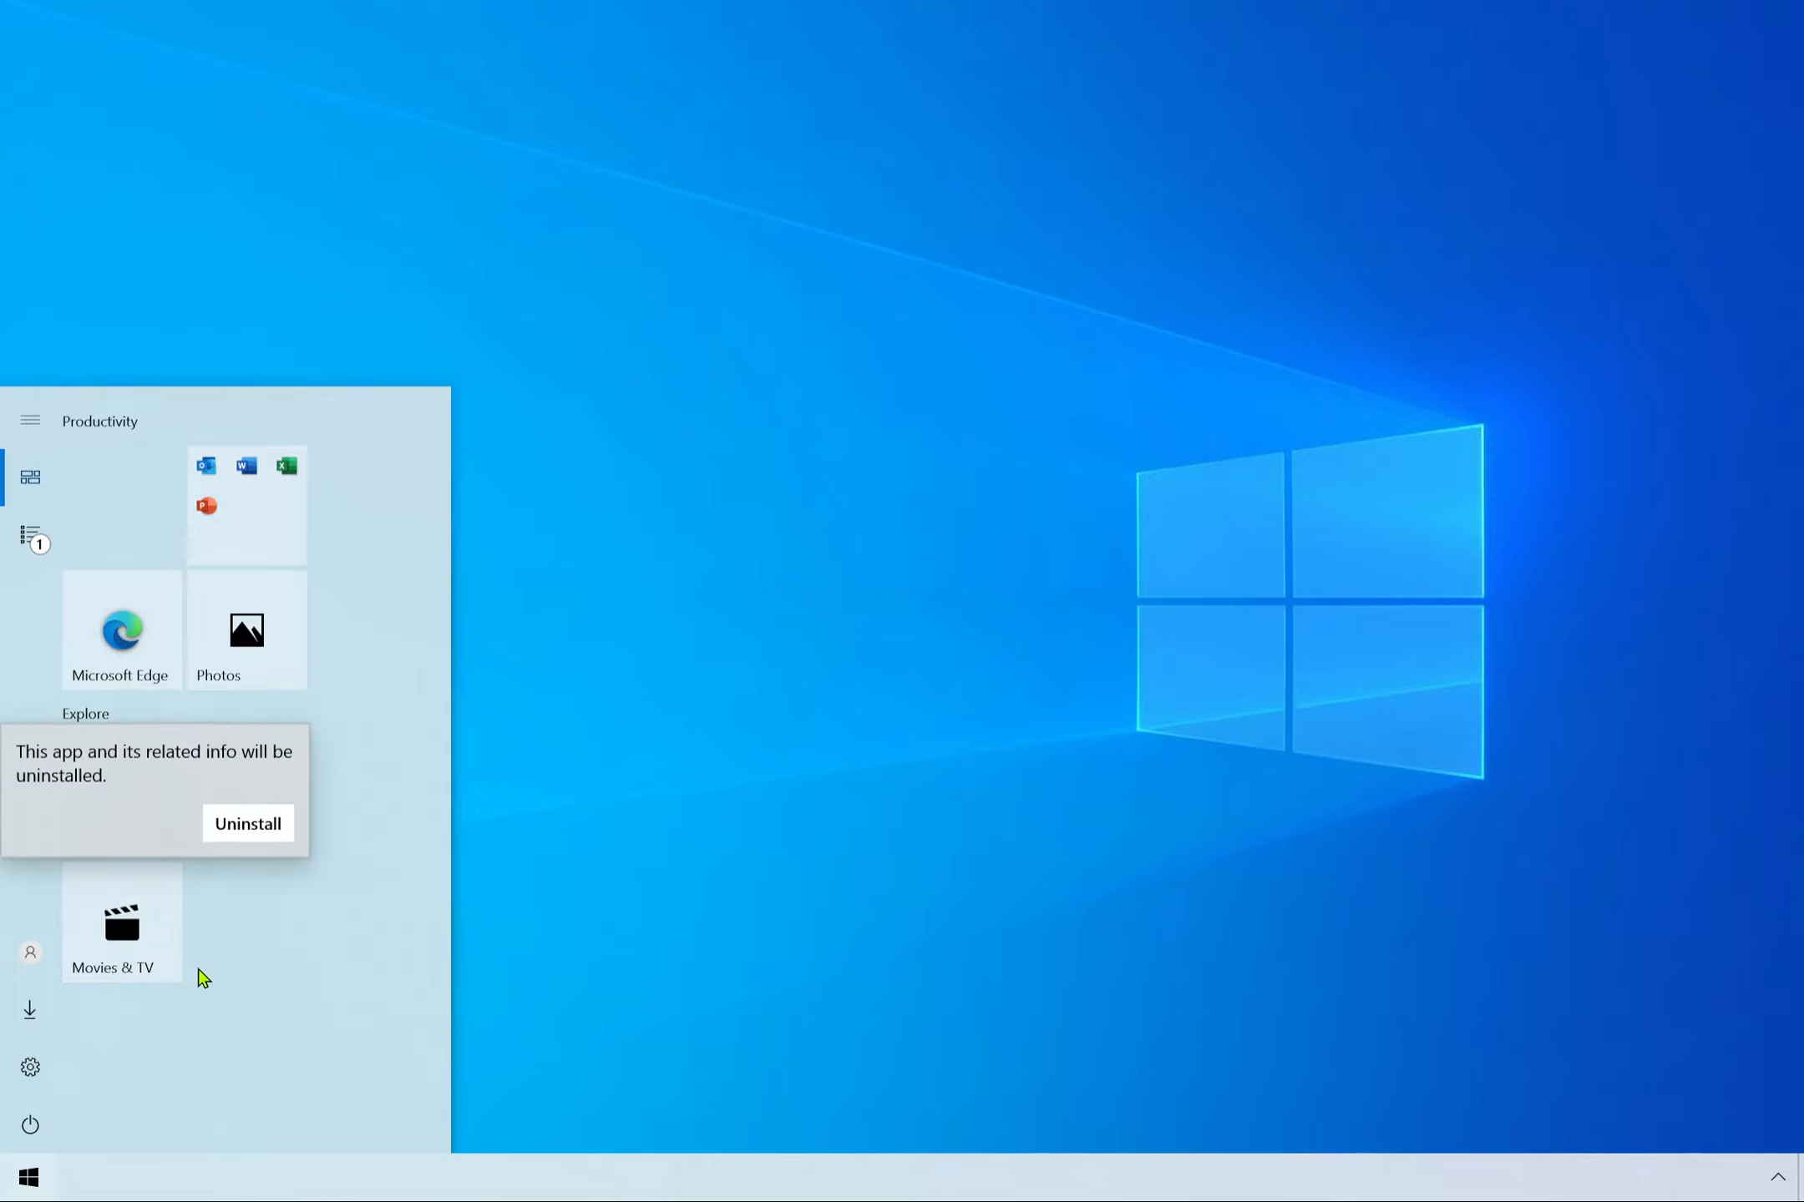
left_click(240, 833)
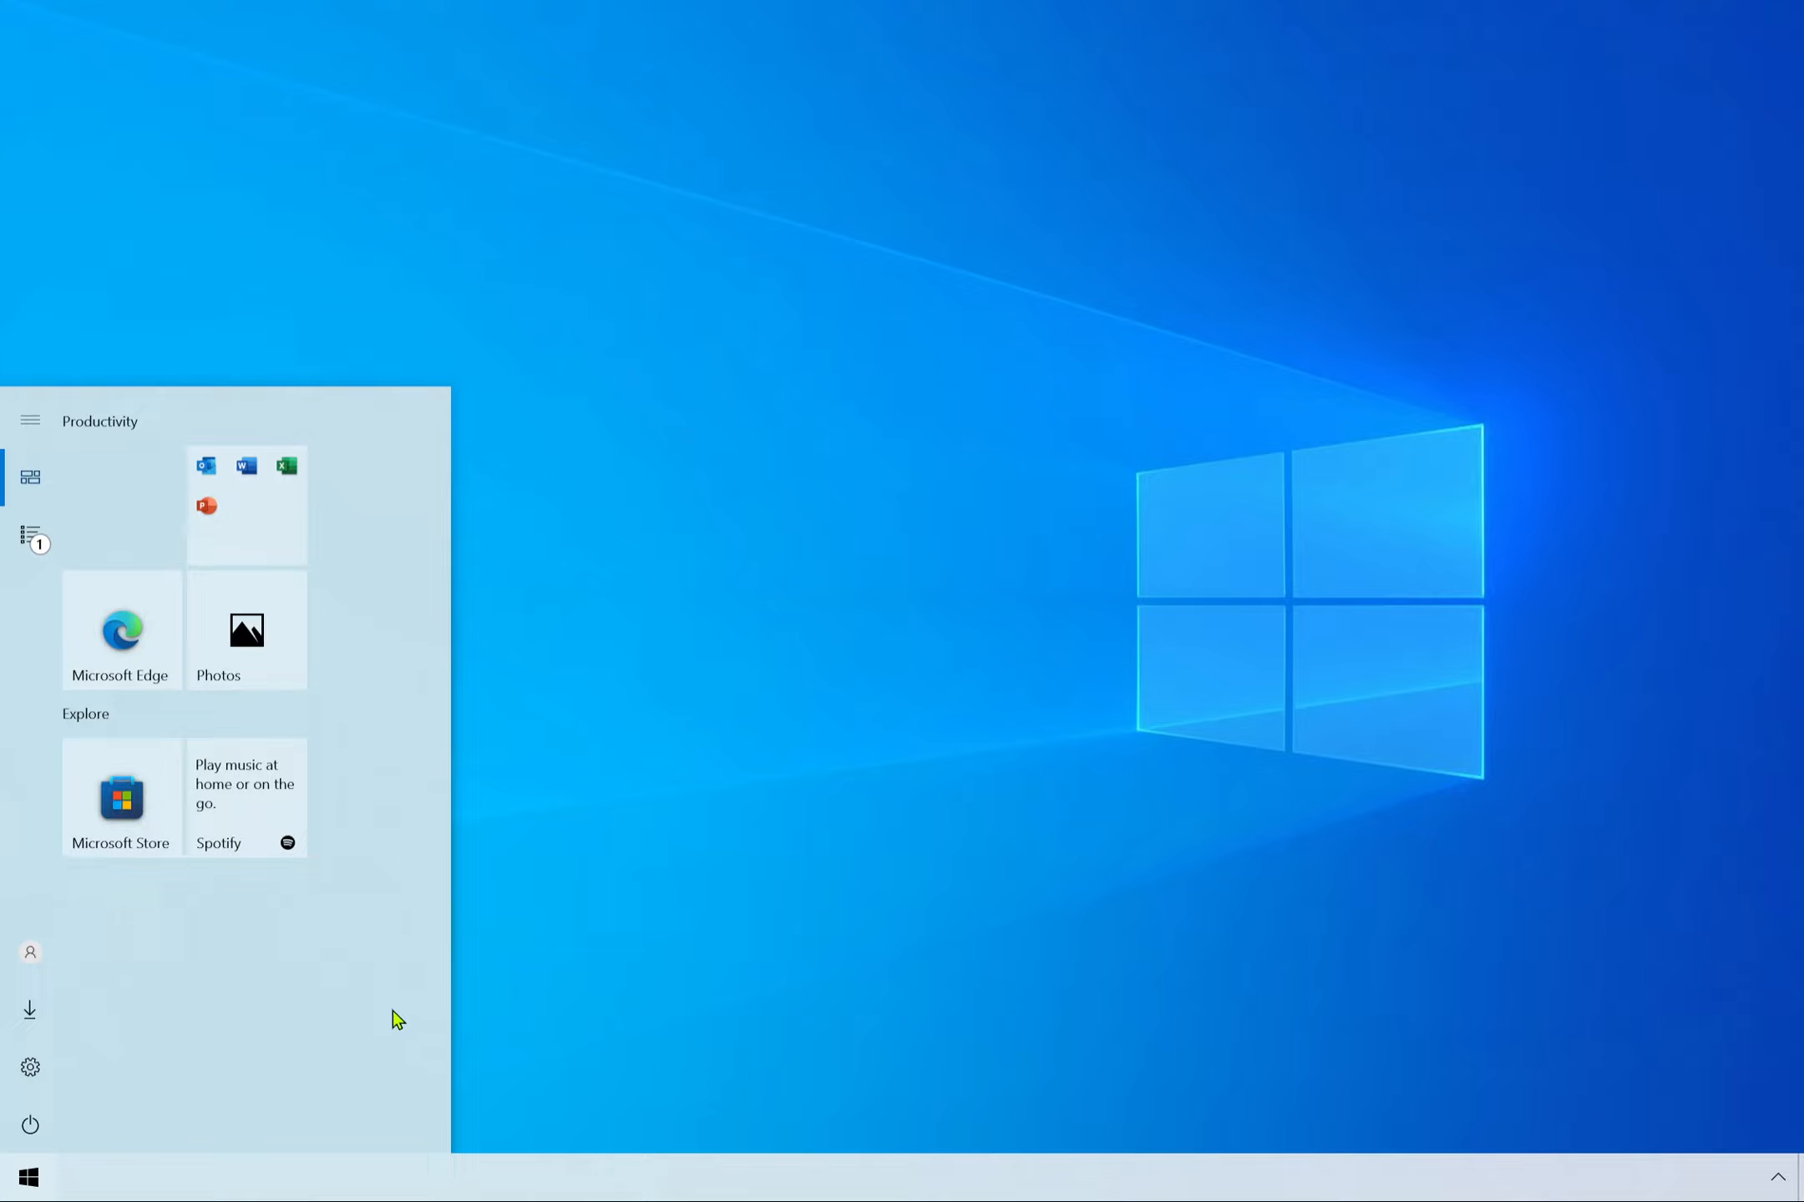
Uninstall the Spotify app from its Start tile.
right_click(249, 786)
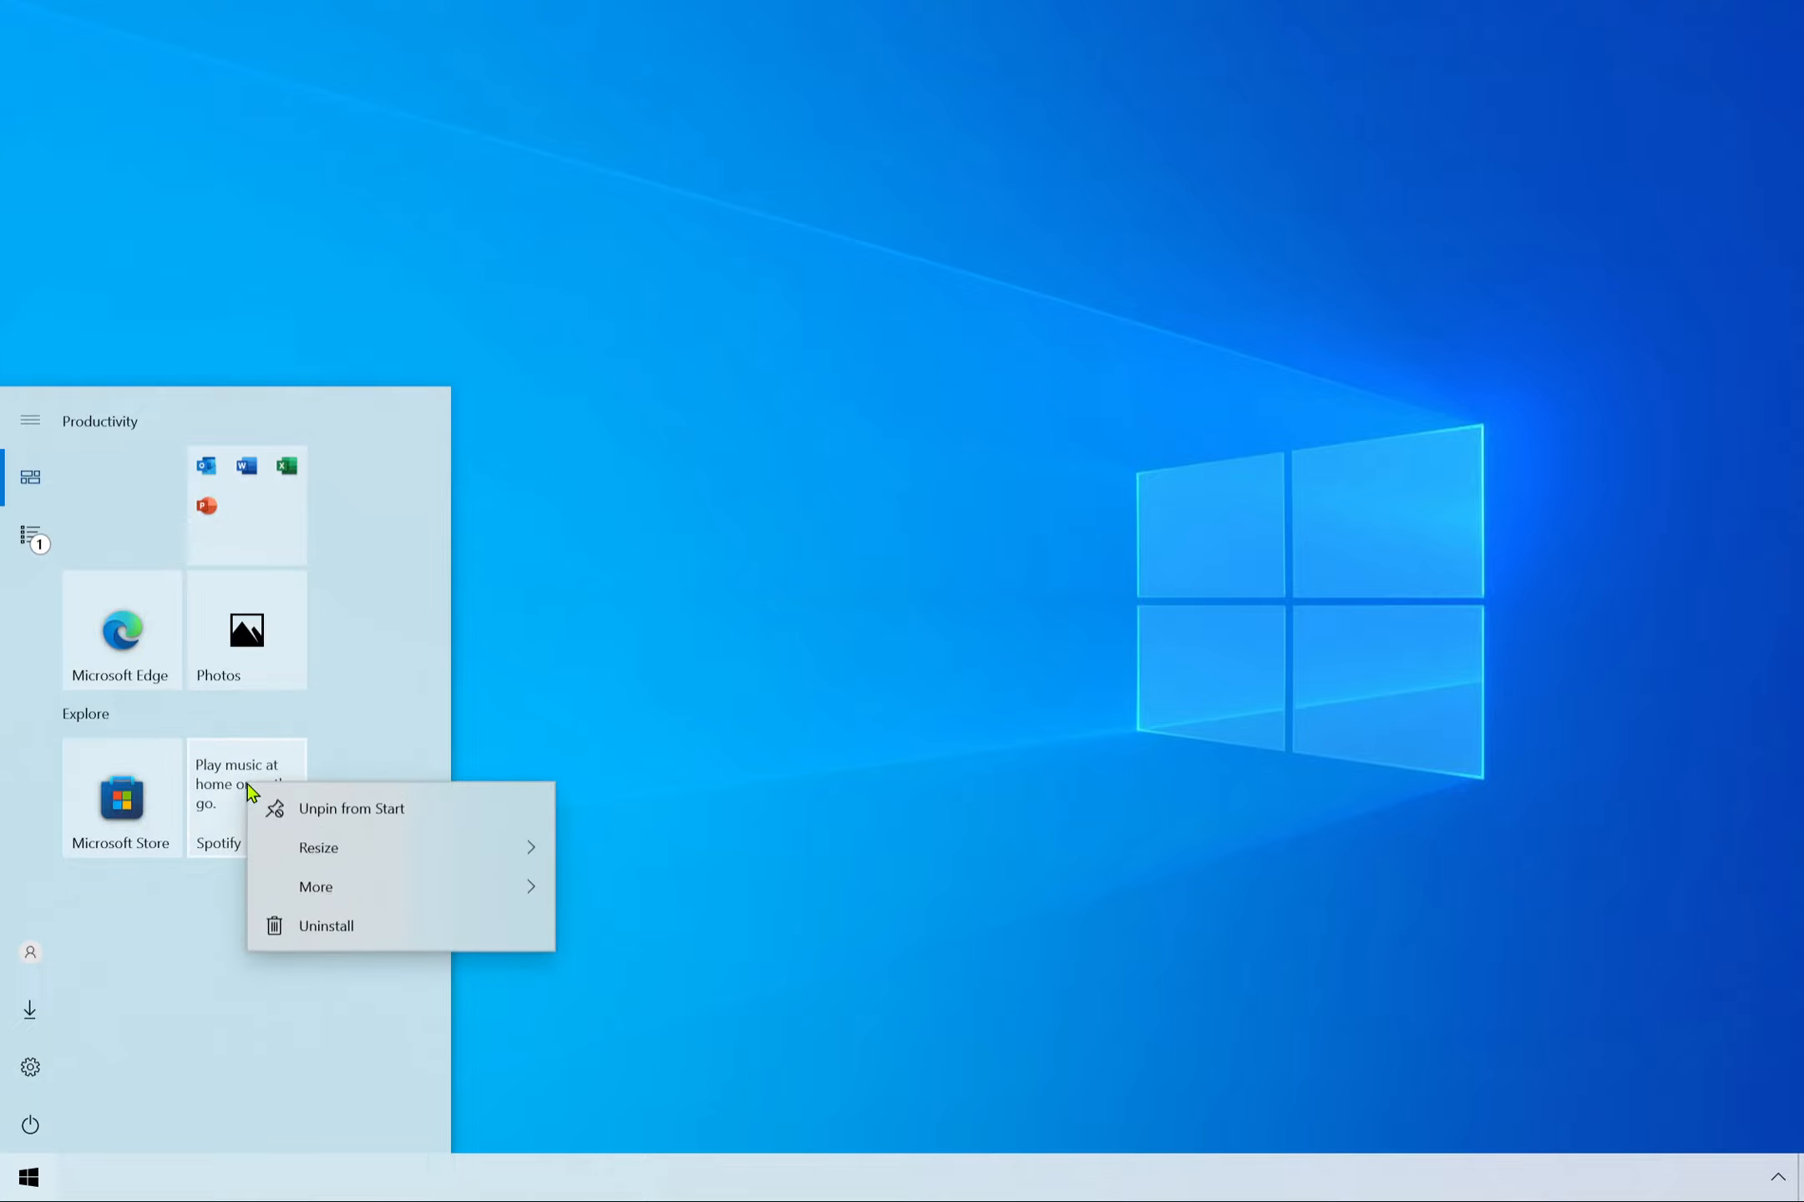
left_click(384, 931)
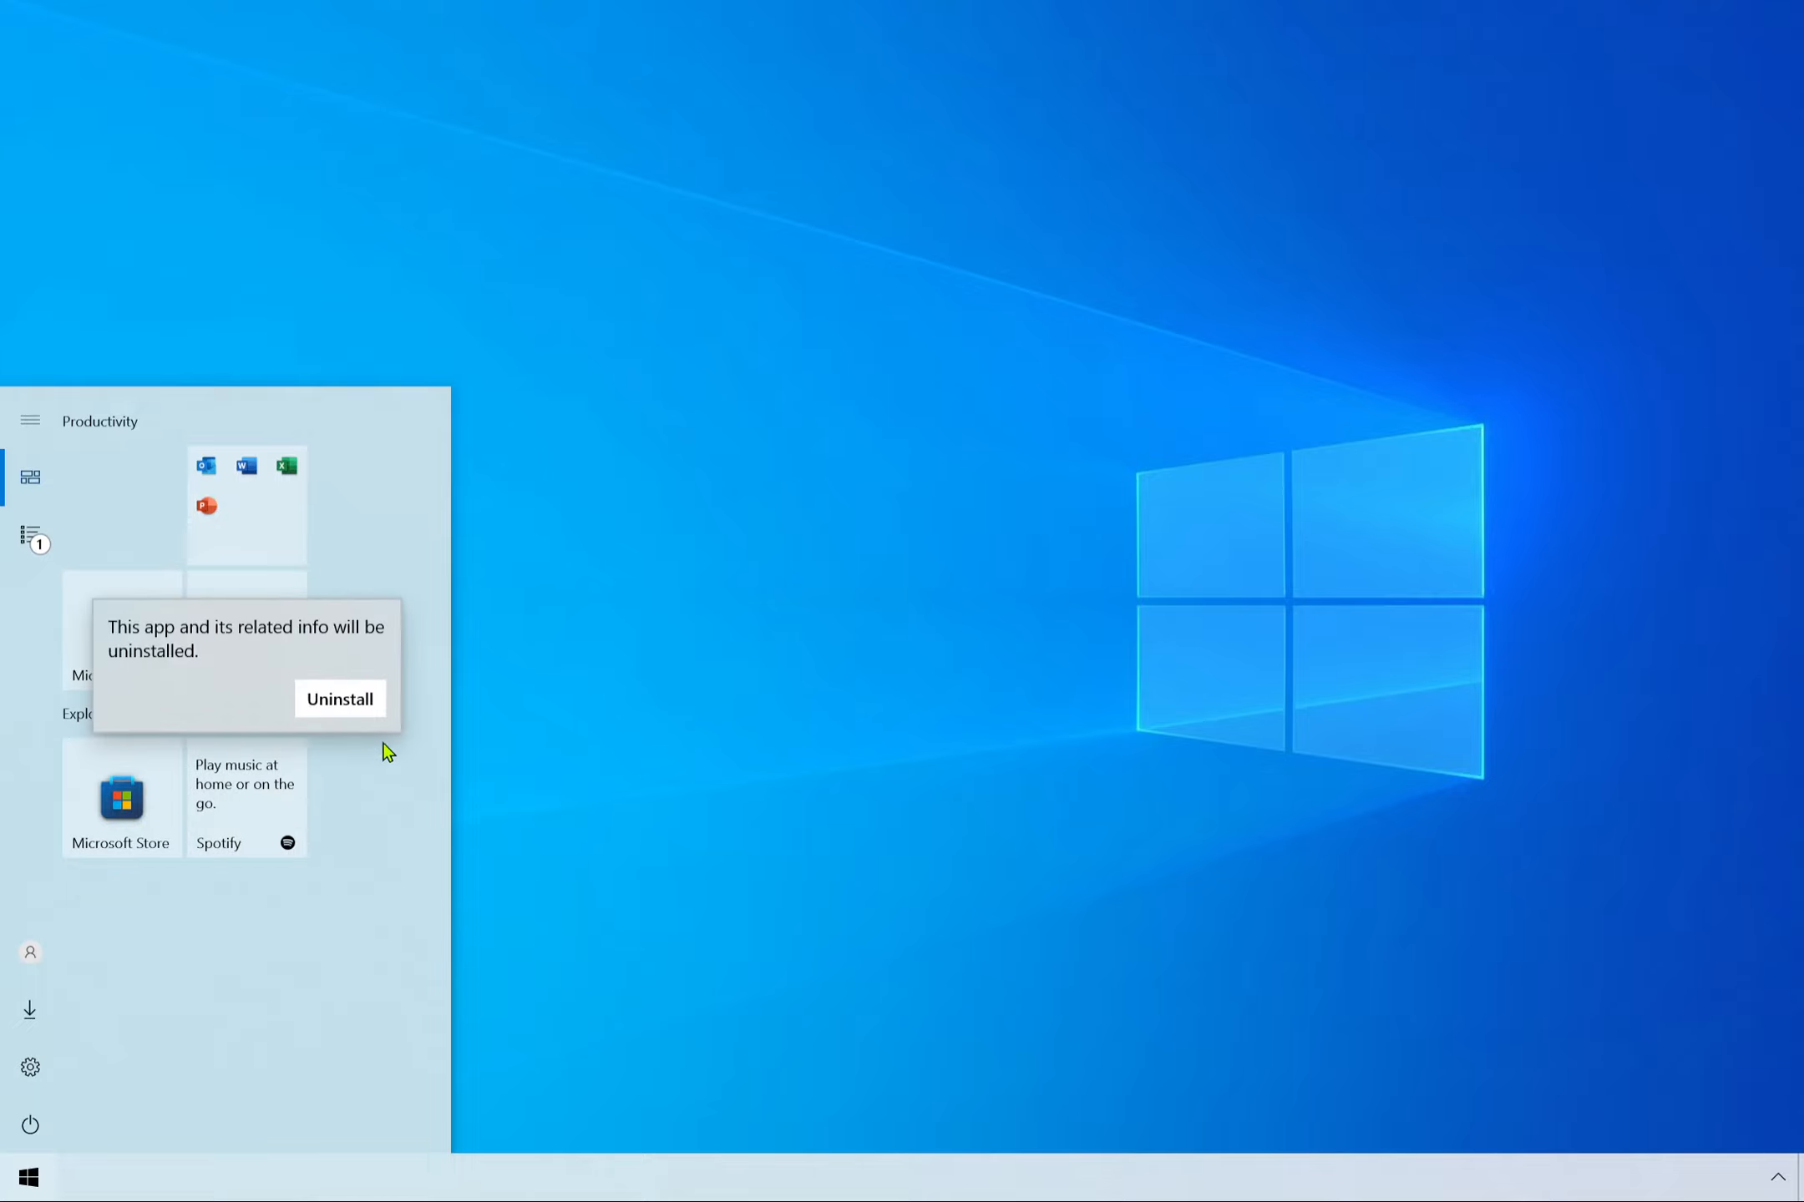
left_click(370, 705)
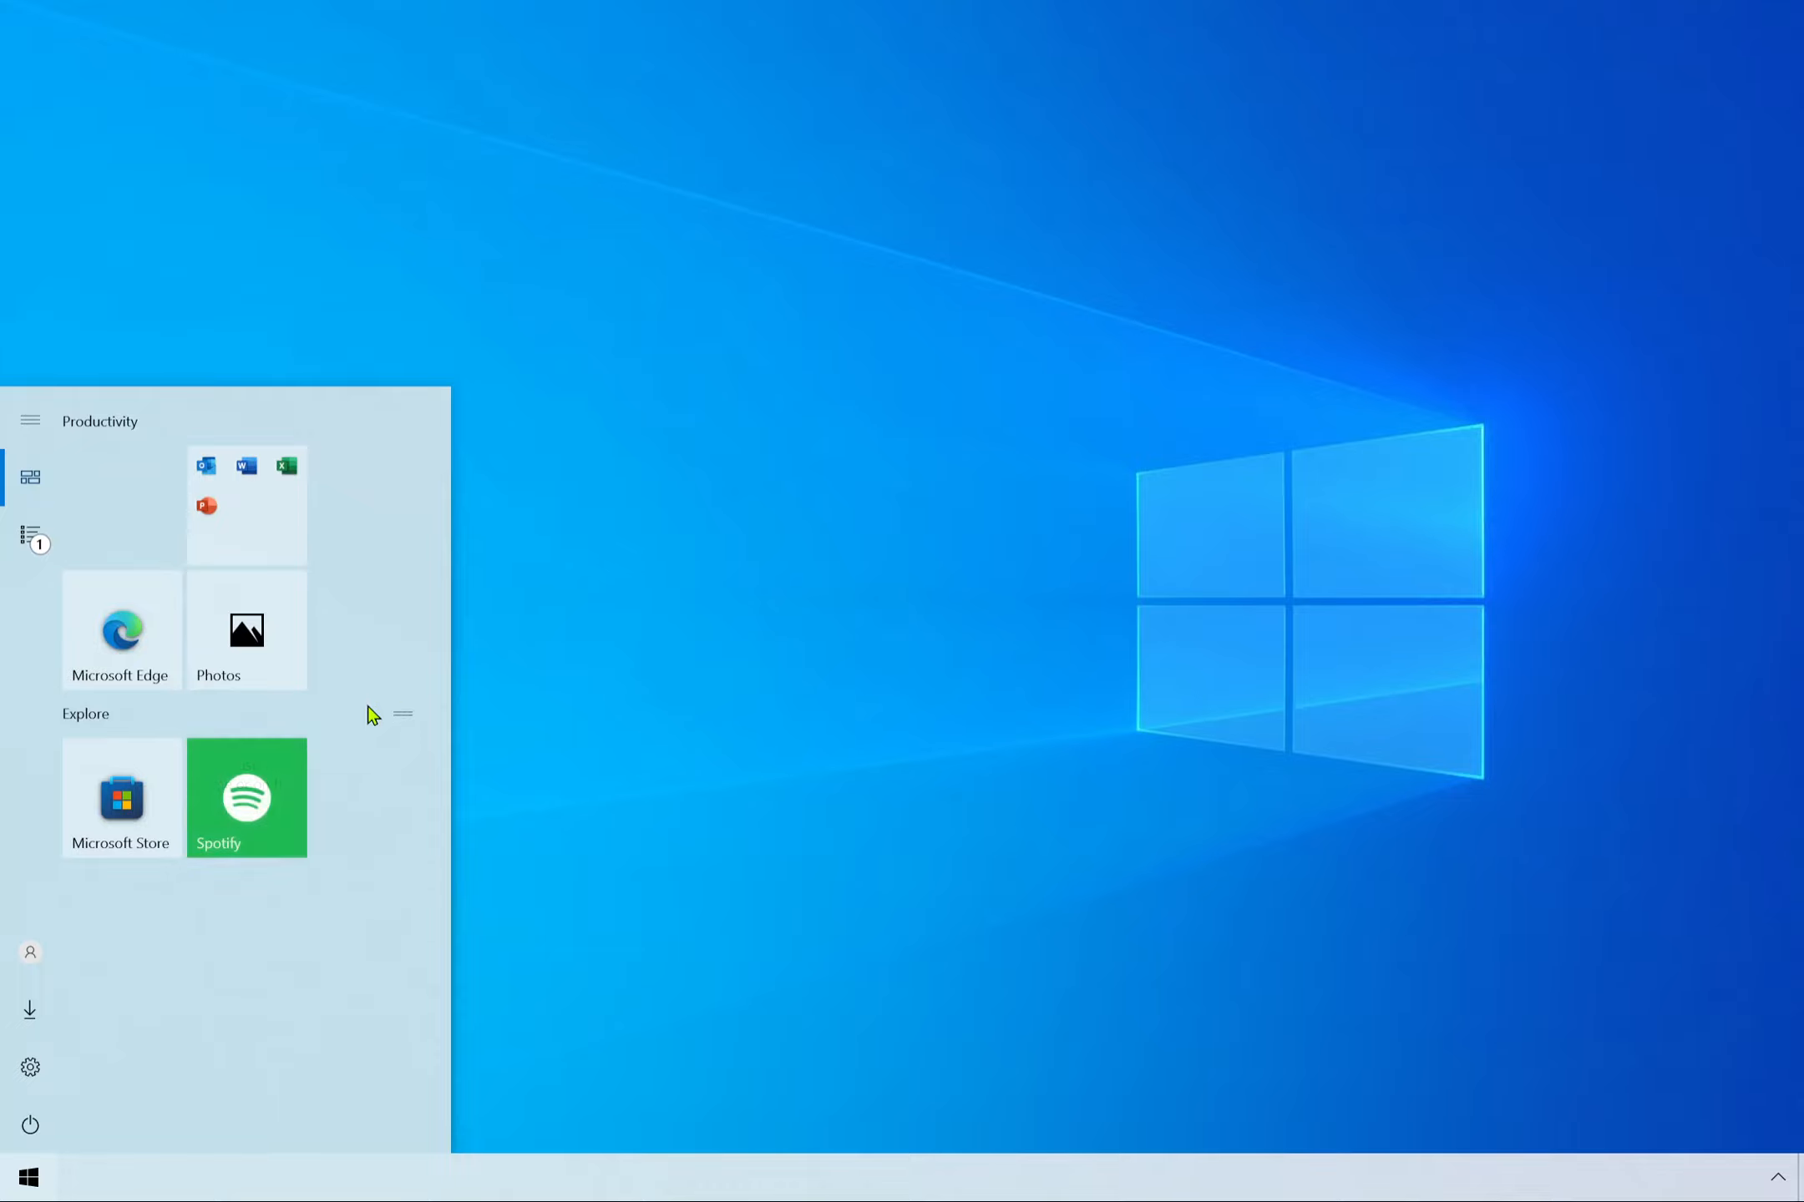
Unpin the Photos and Microsoft Edge tiles from Start.
right_click(259, 633)
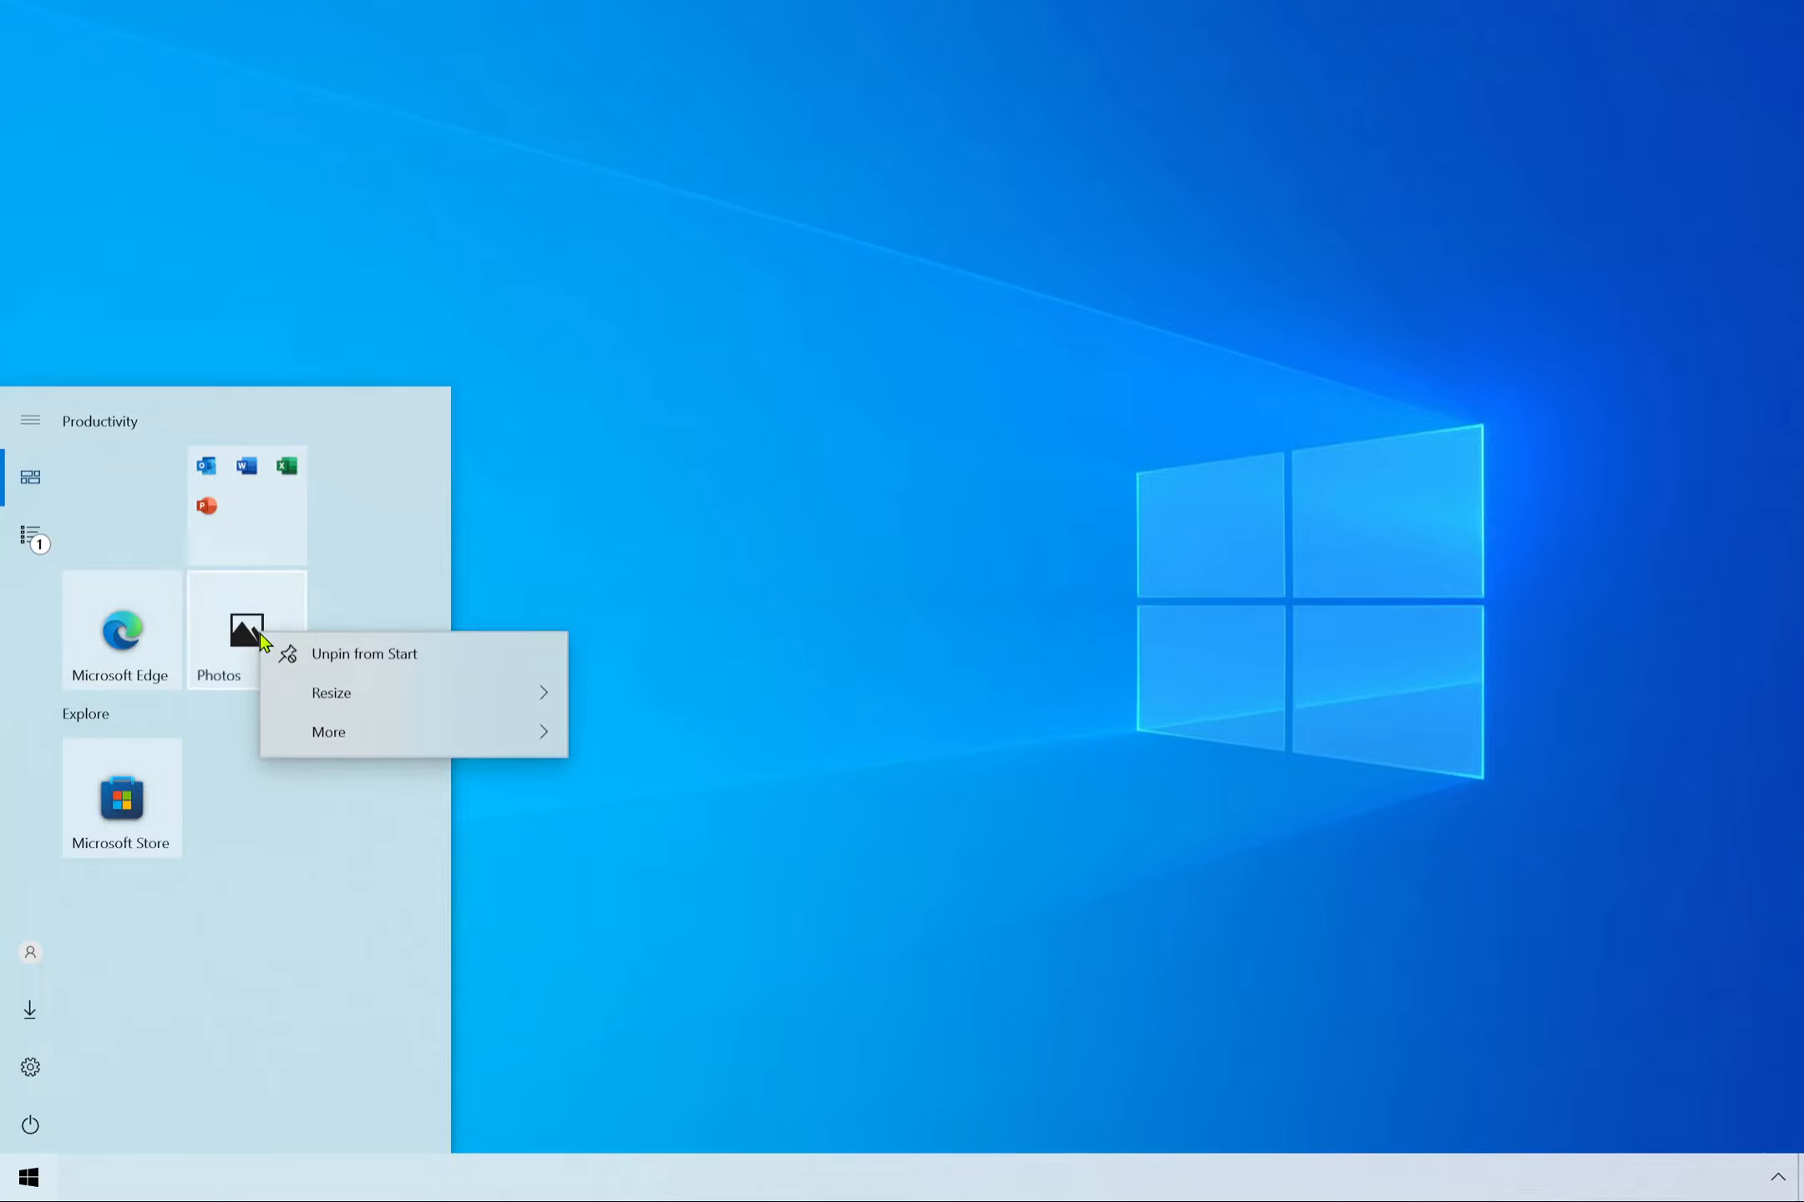
left_click(365, 662)
right_click(118, 521)
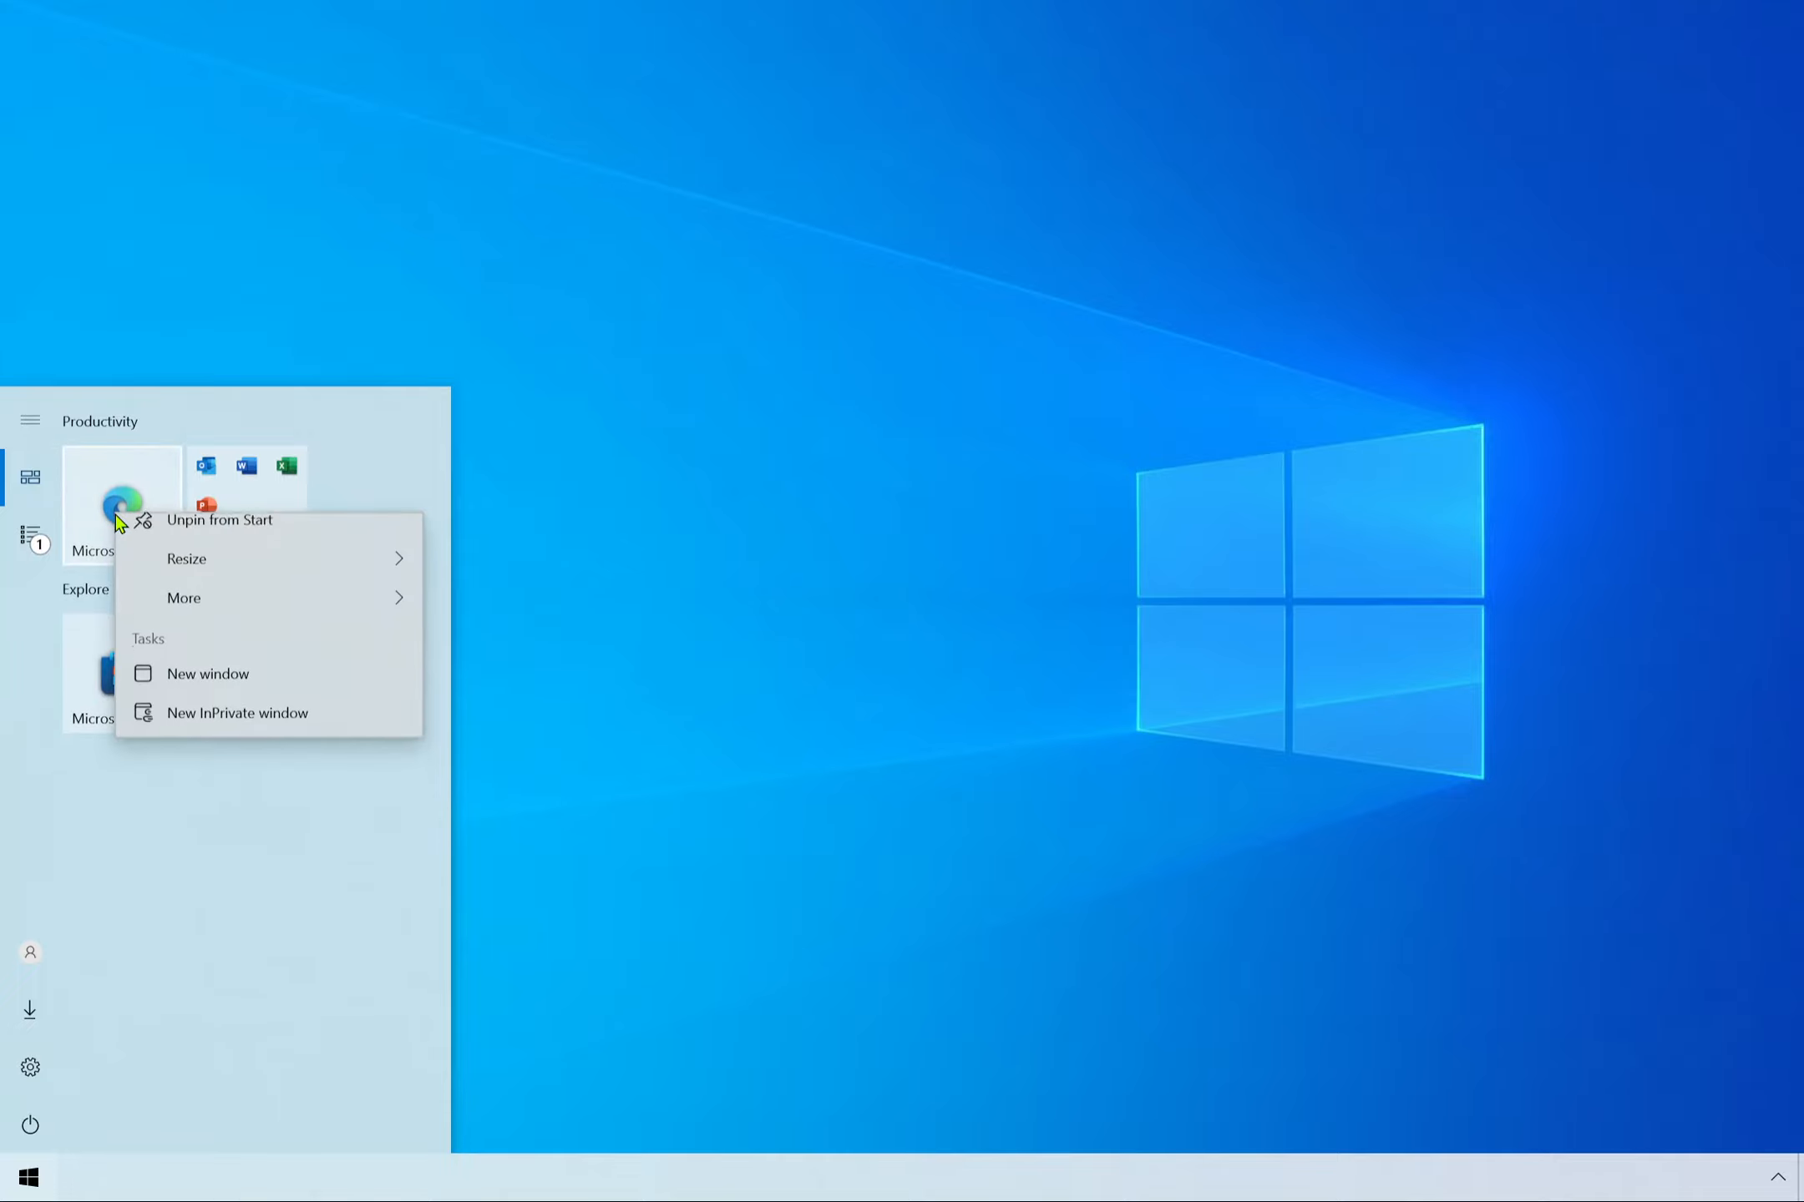
left_click(254, 545)
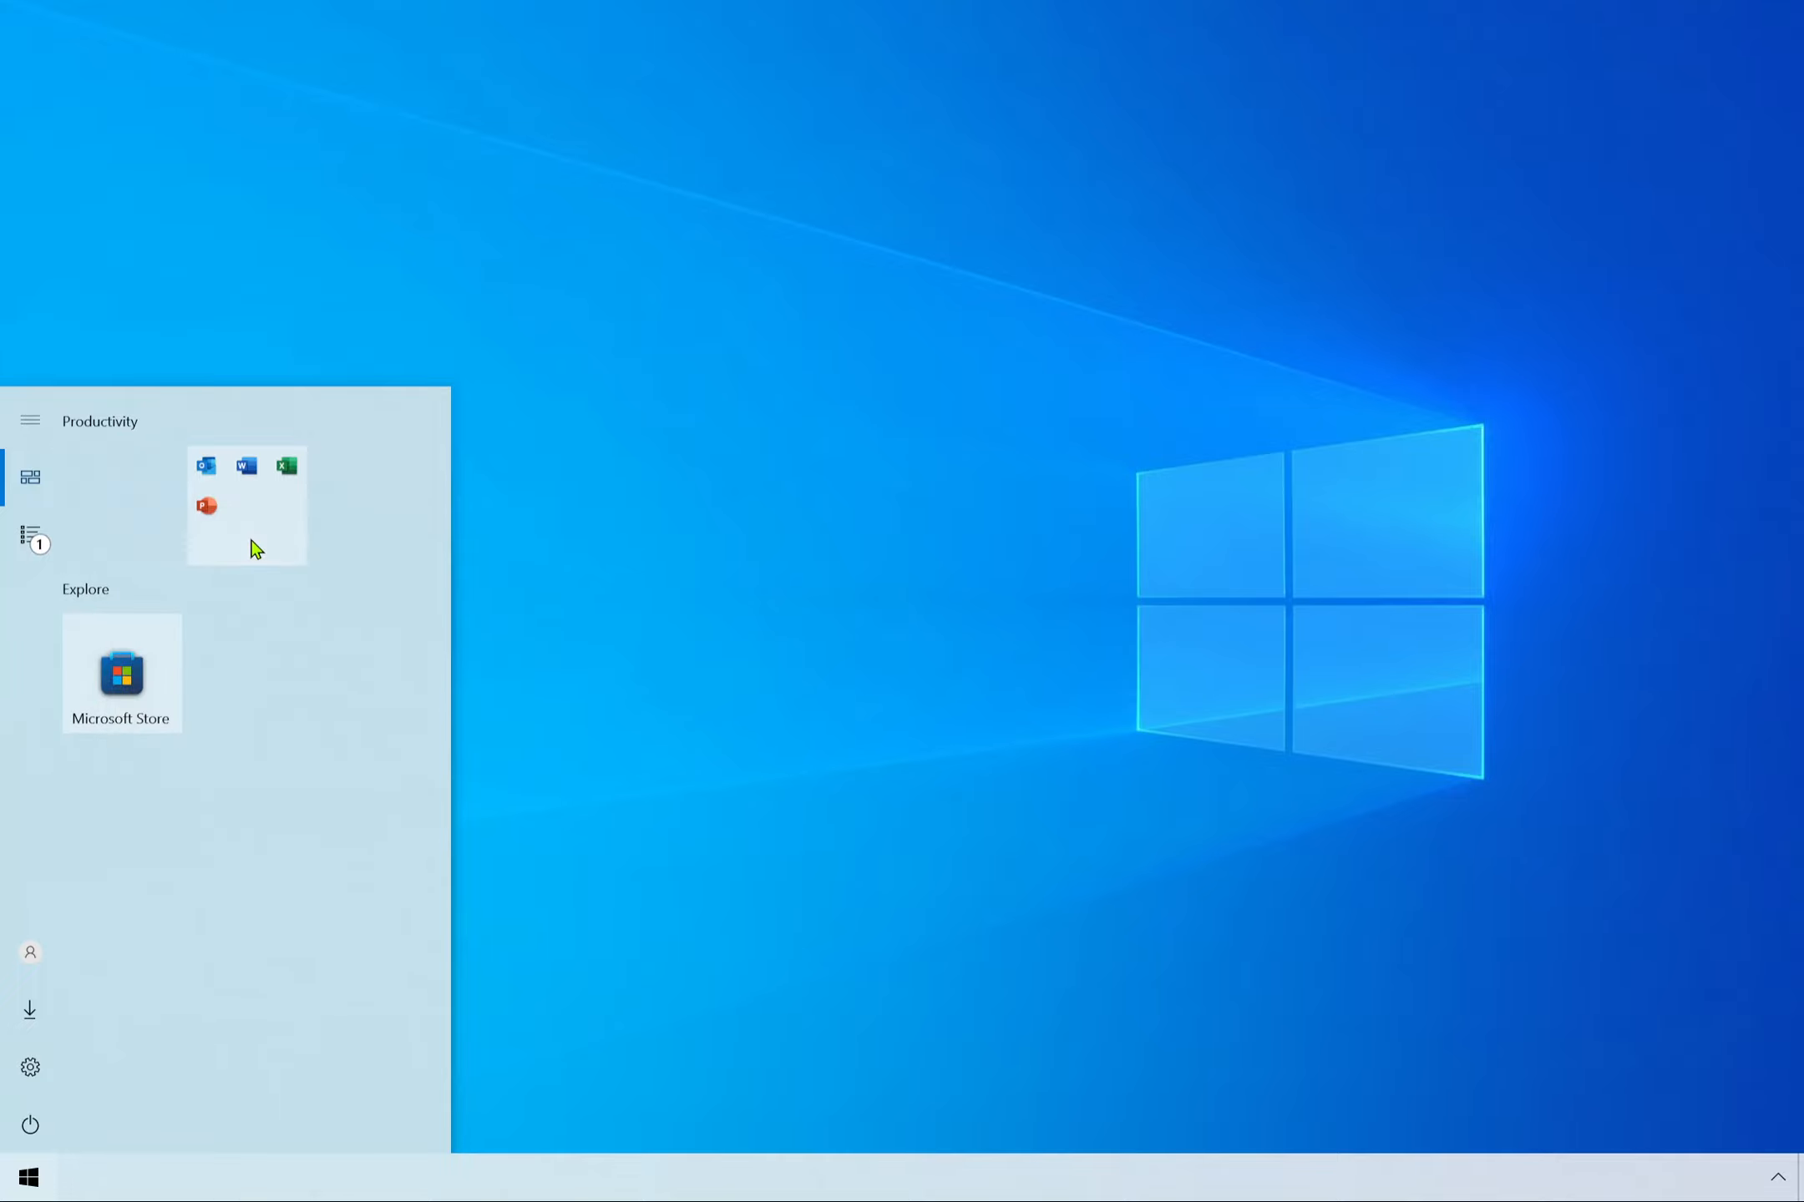
Unpin the Office apps folder and the Microsoft Store tile from Start, and close the Start menu.
right_click(253, 549)
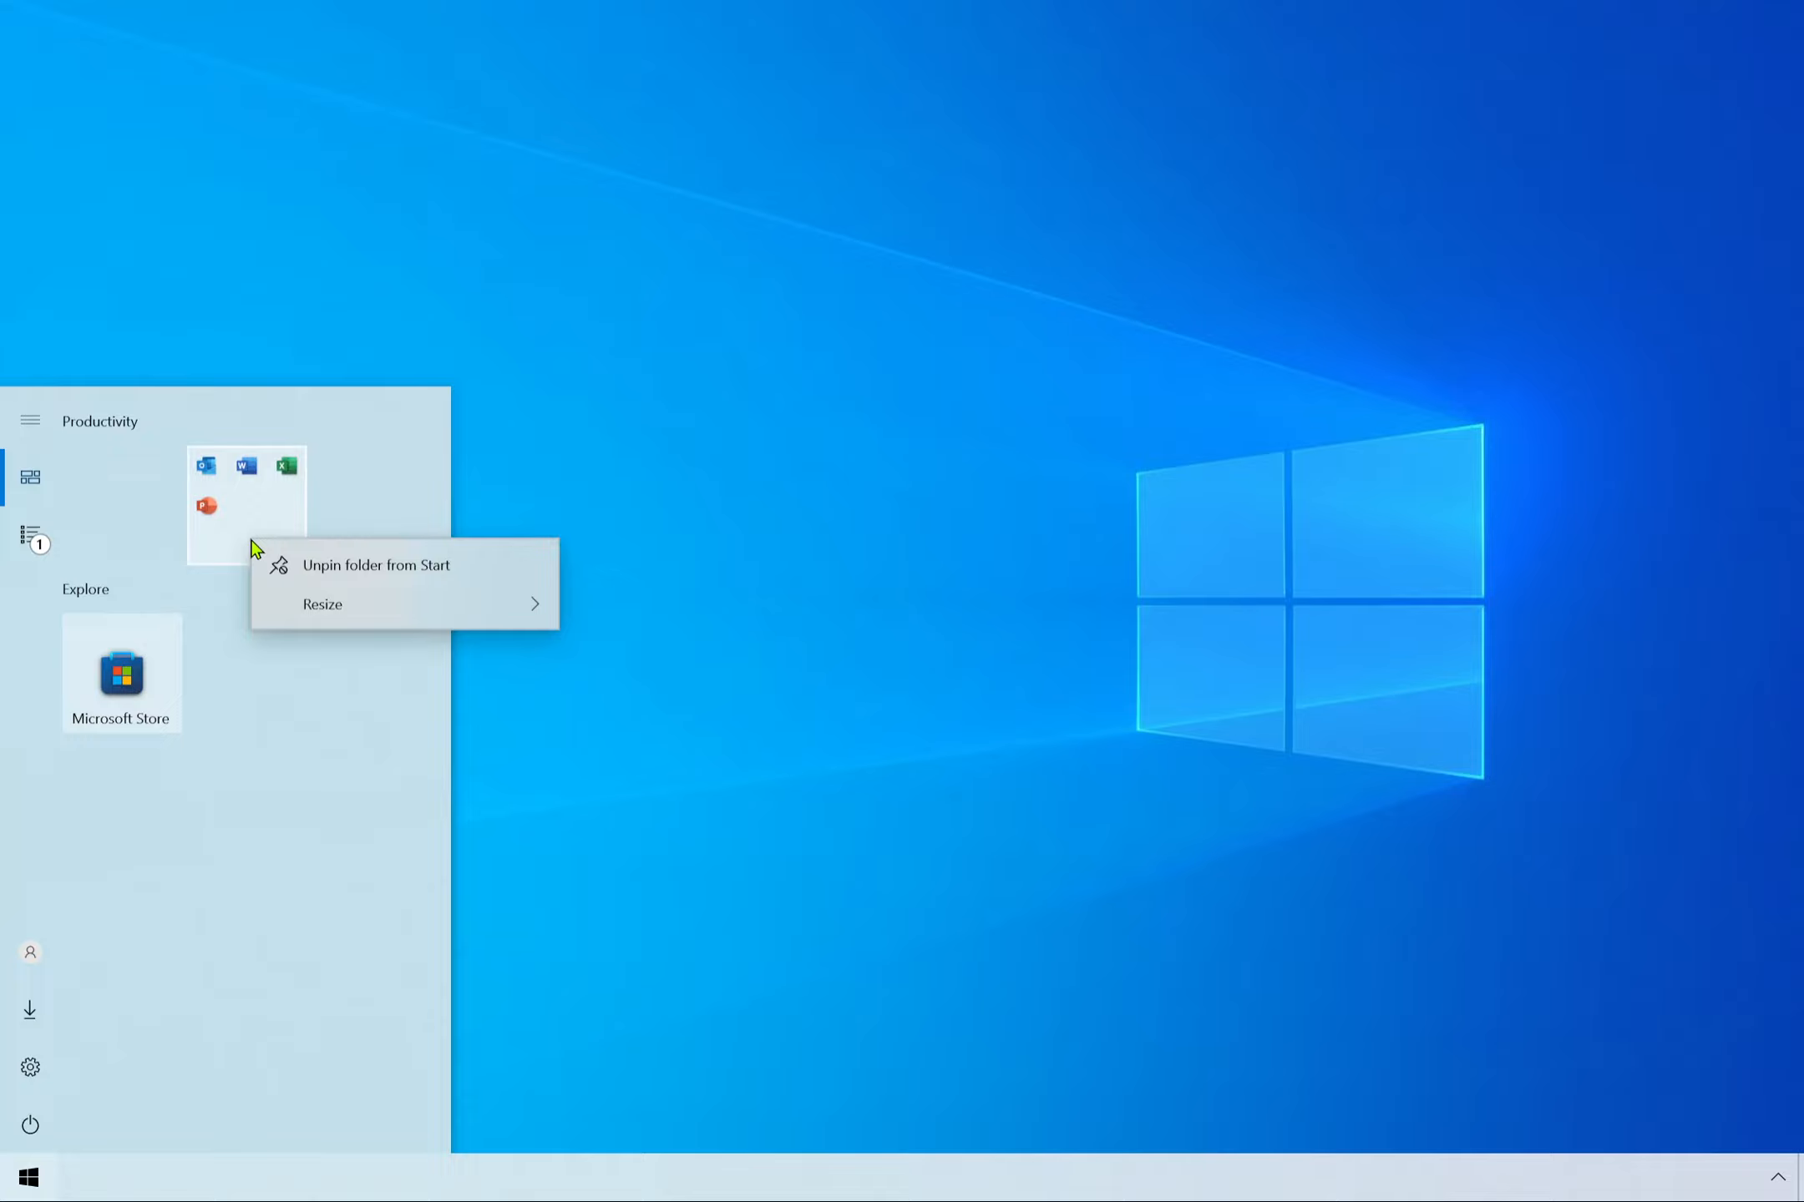
left_click(349, 566)
right_click(142, 524)
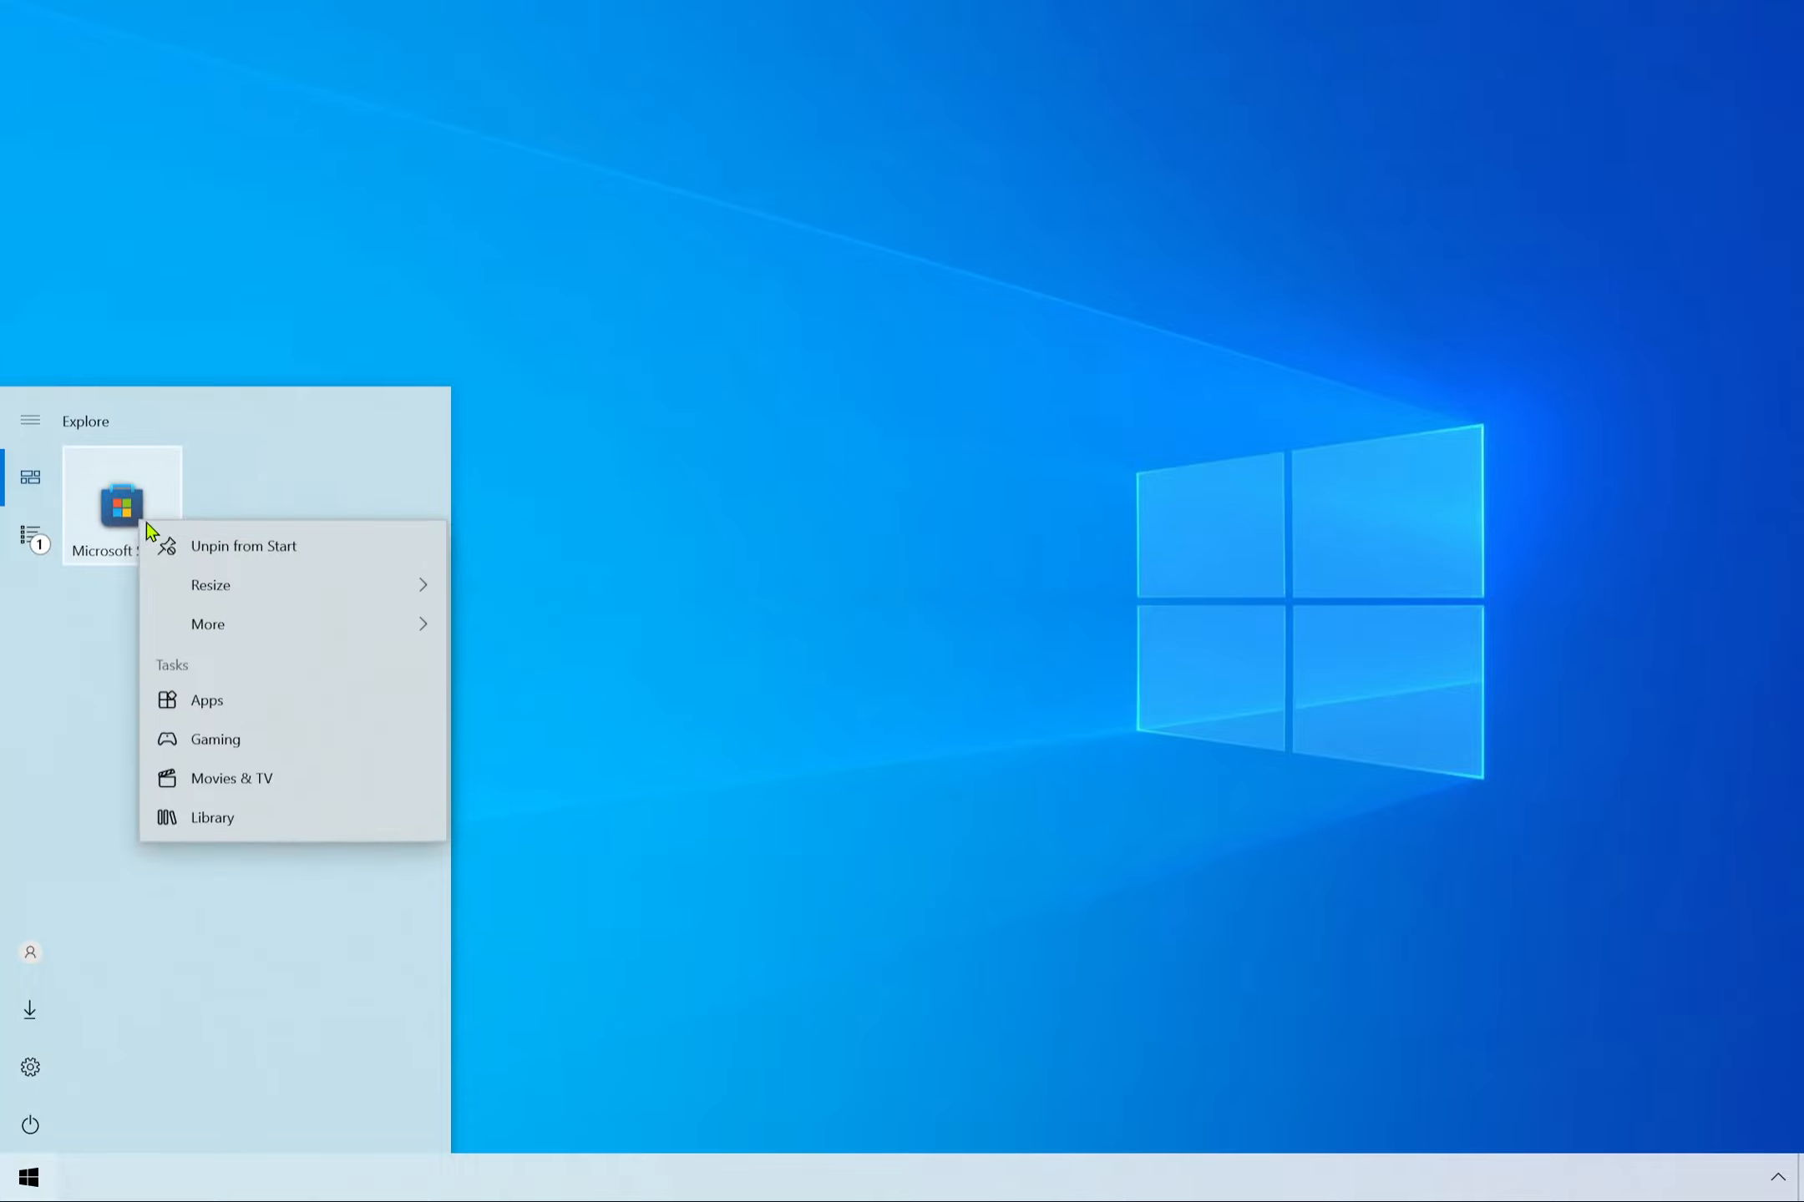
left_click(276, 539)
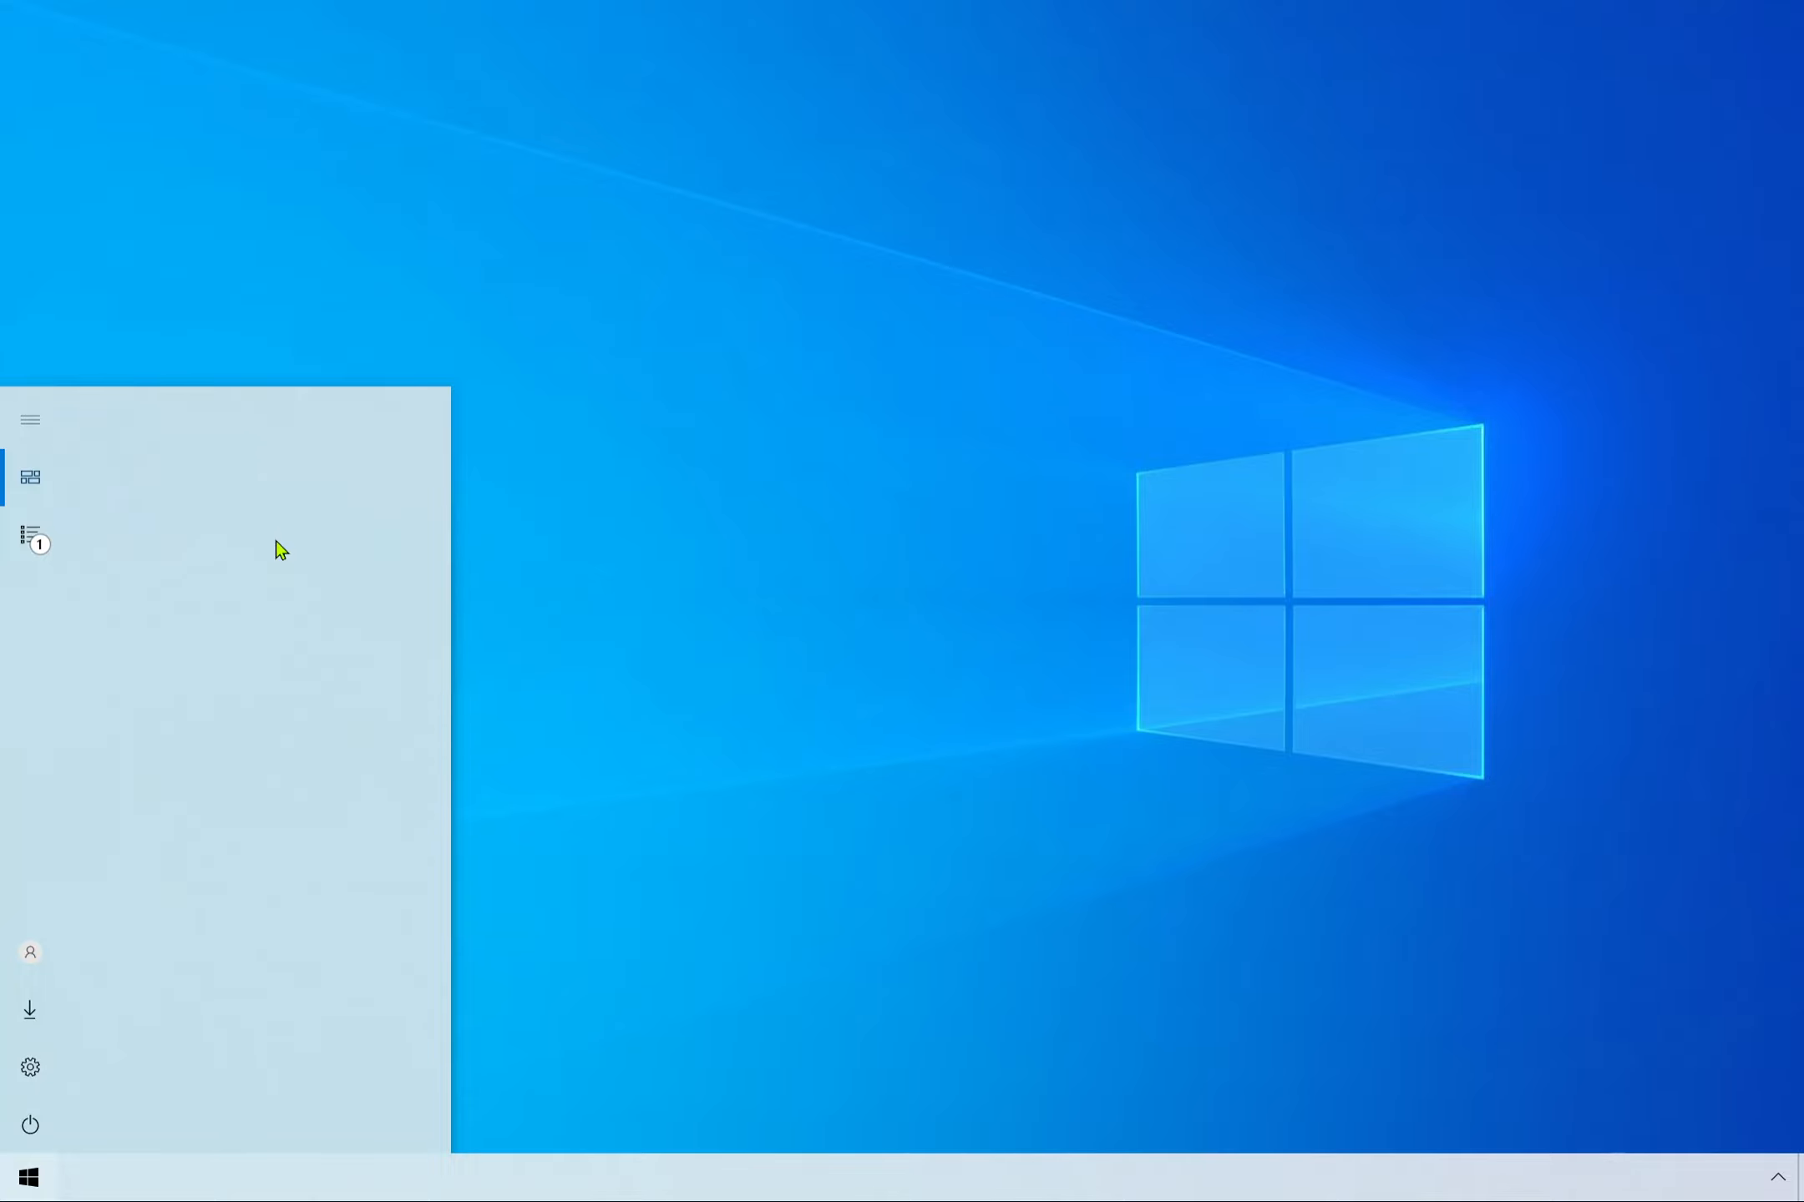
left_click(837, 616)
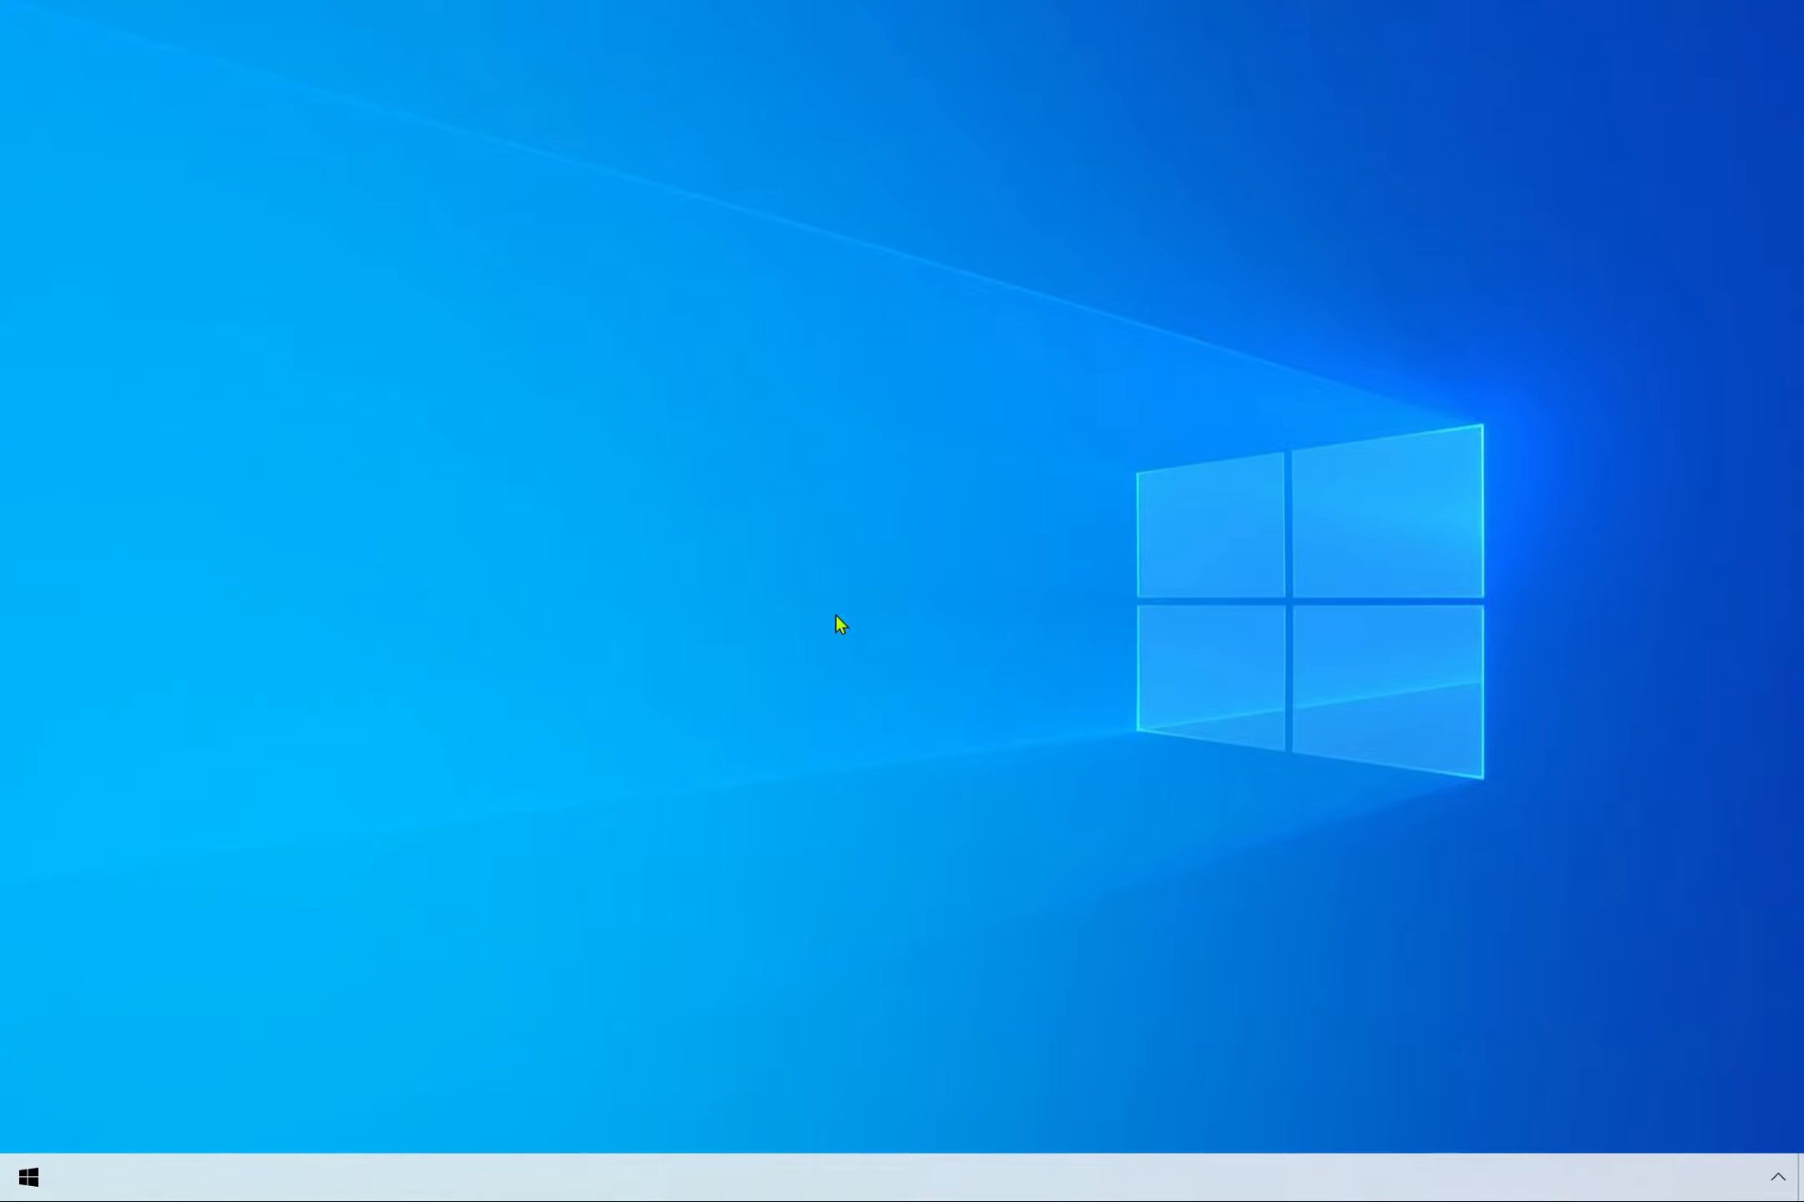
left_click(29, 1169)
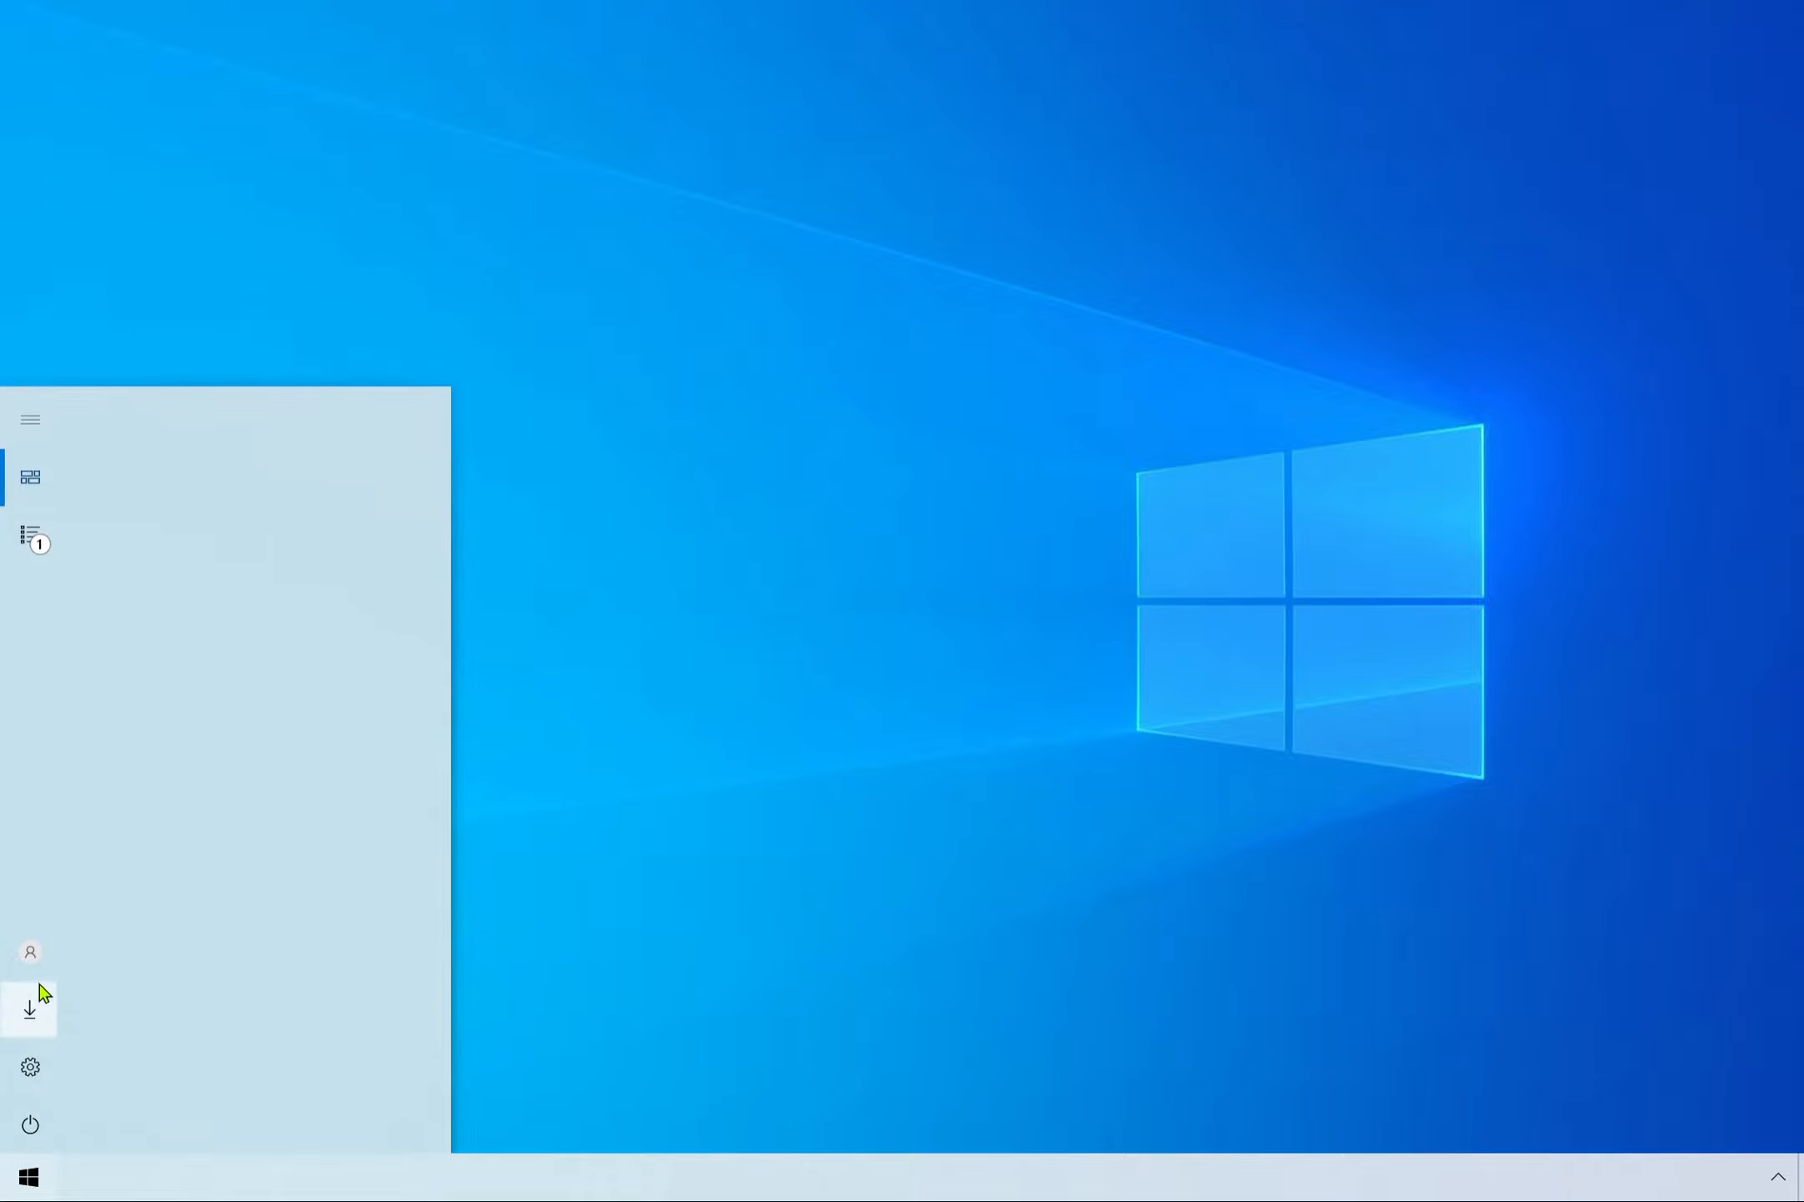
left_click(1238, 723)
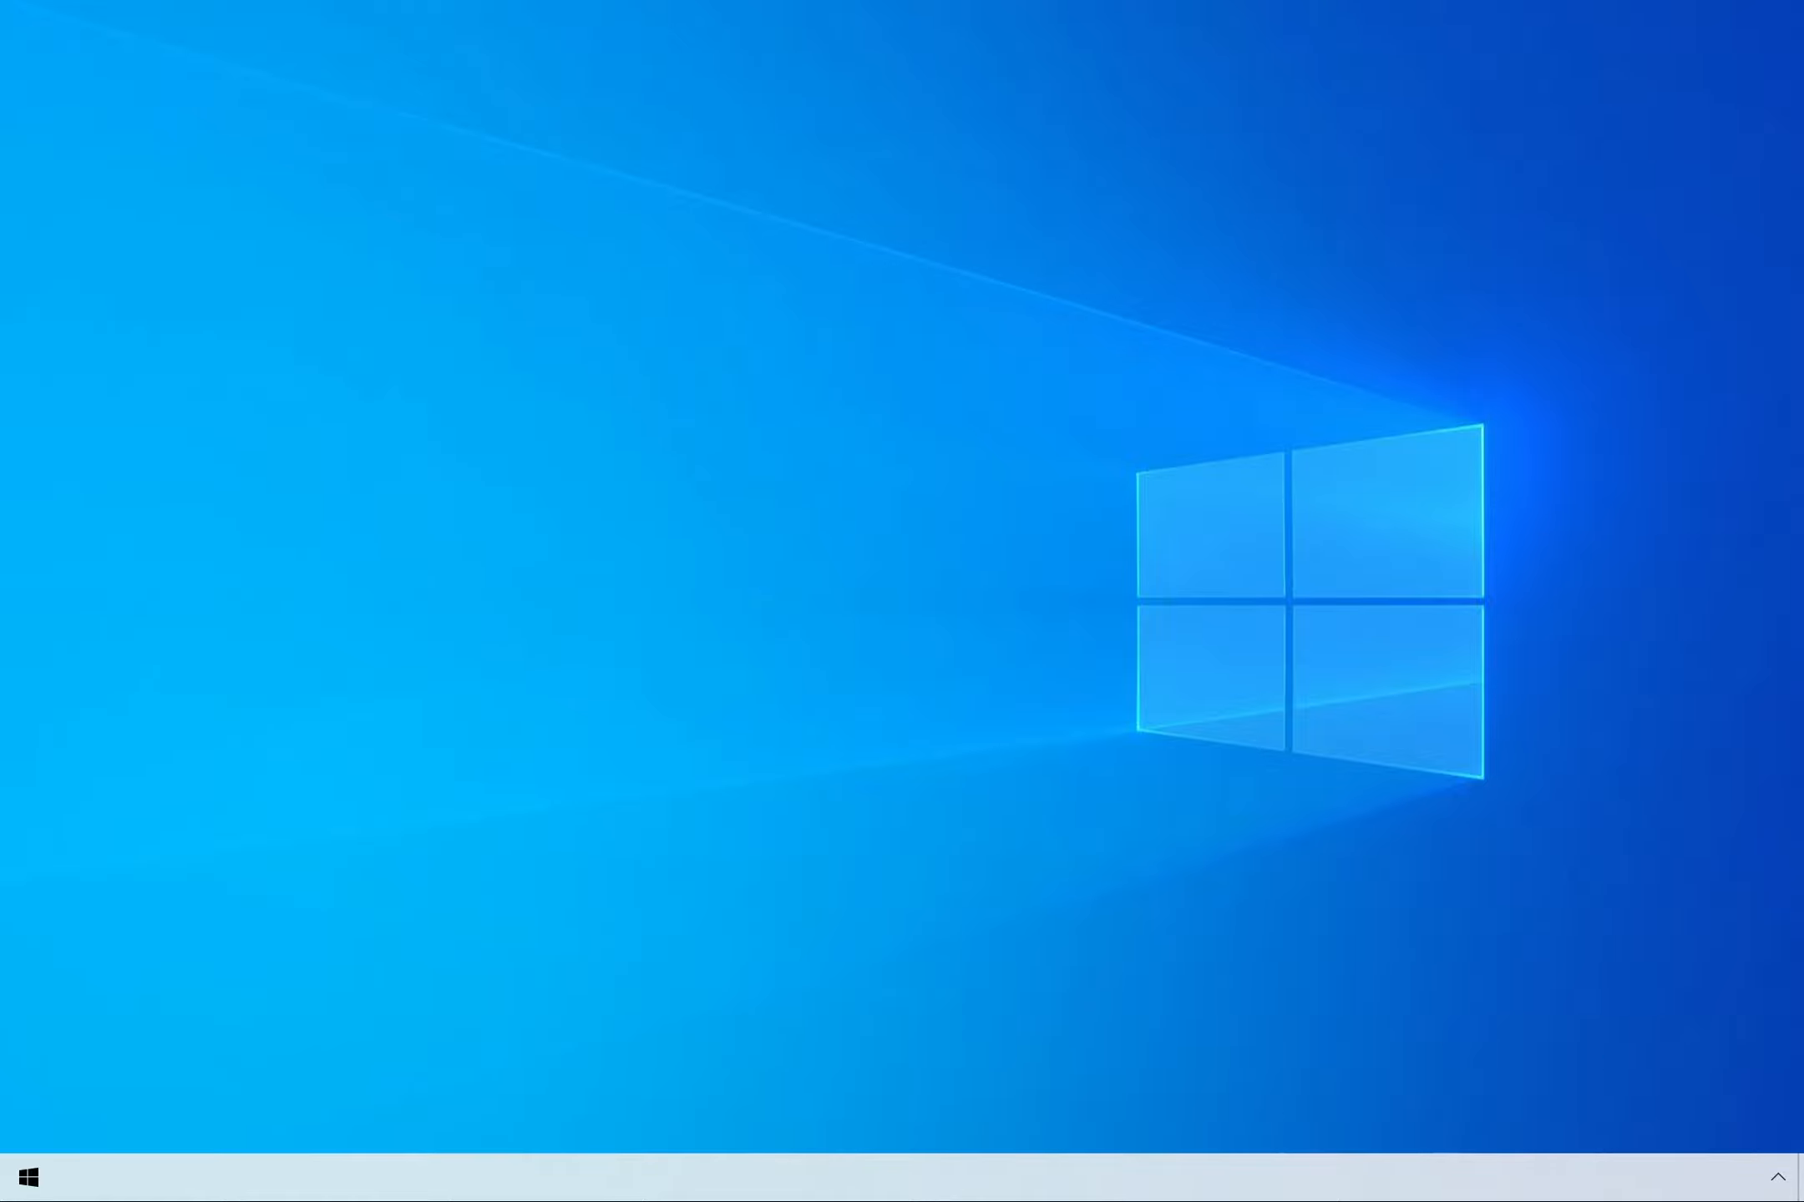
Uninstall Xbox Live through Apps & features in Settings.
left_click(28, 1178)
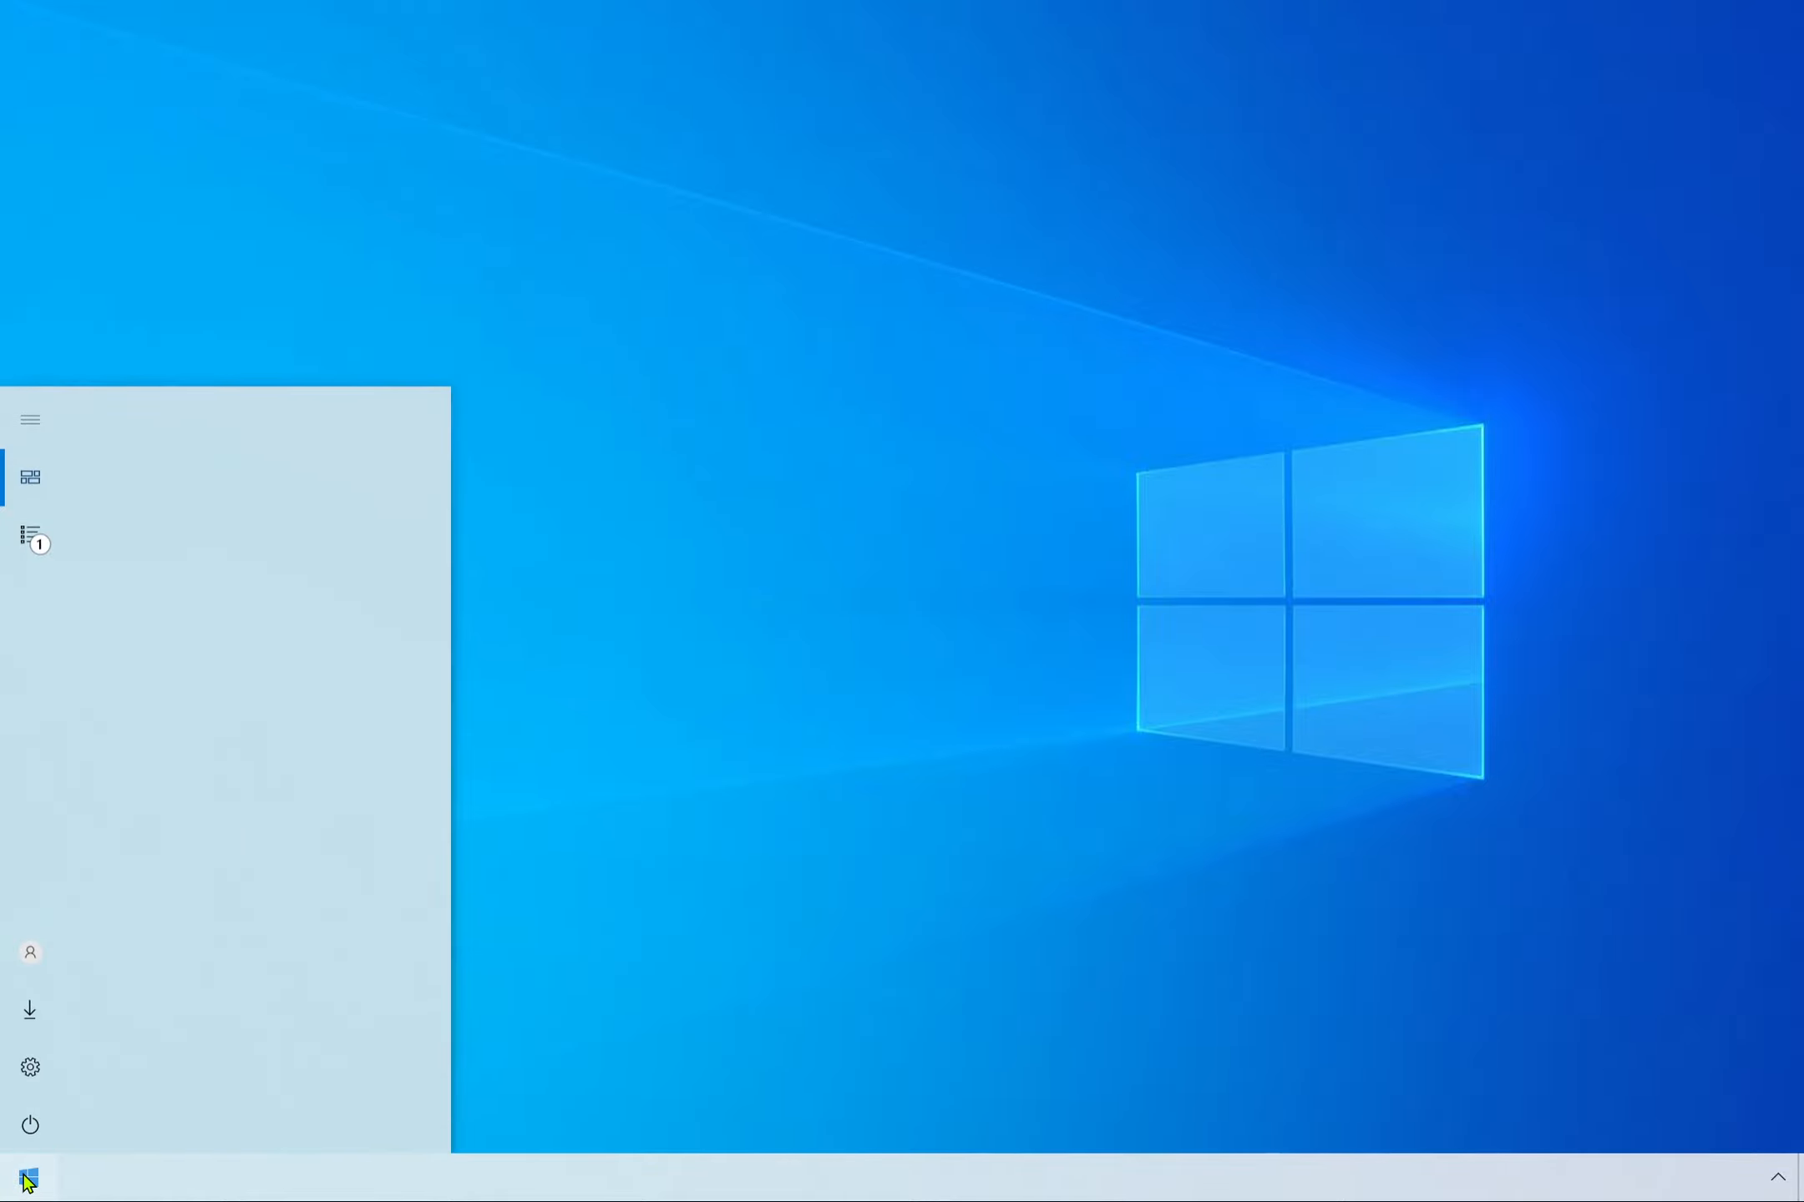
left_click(32, 1069)
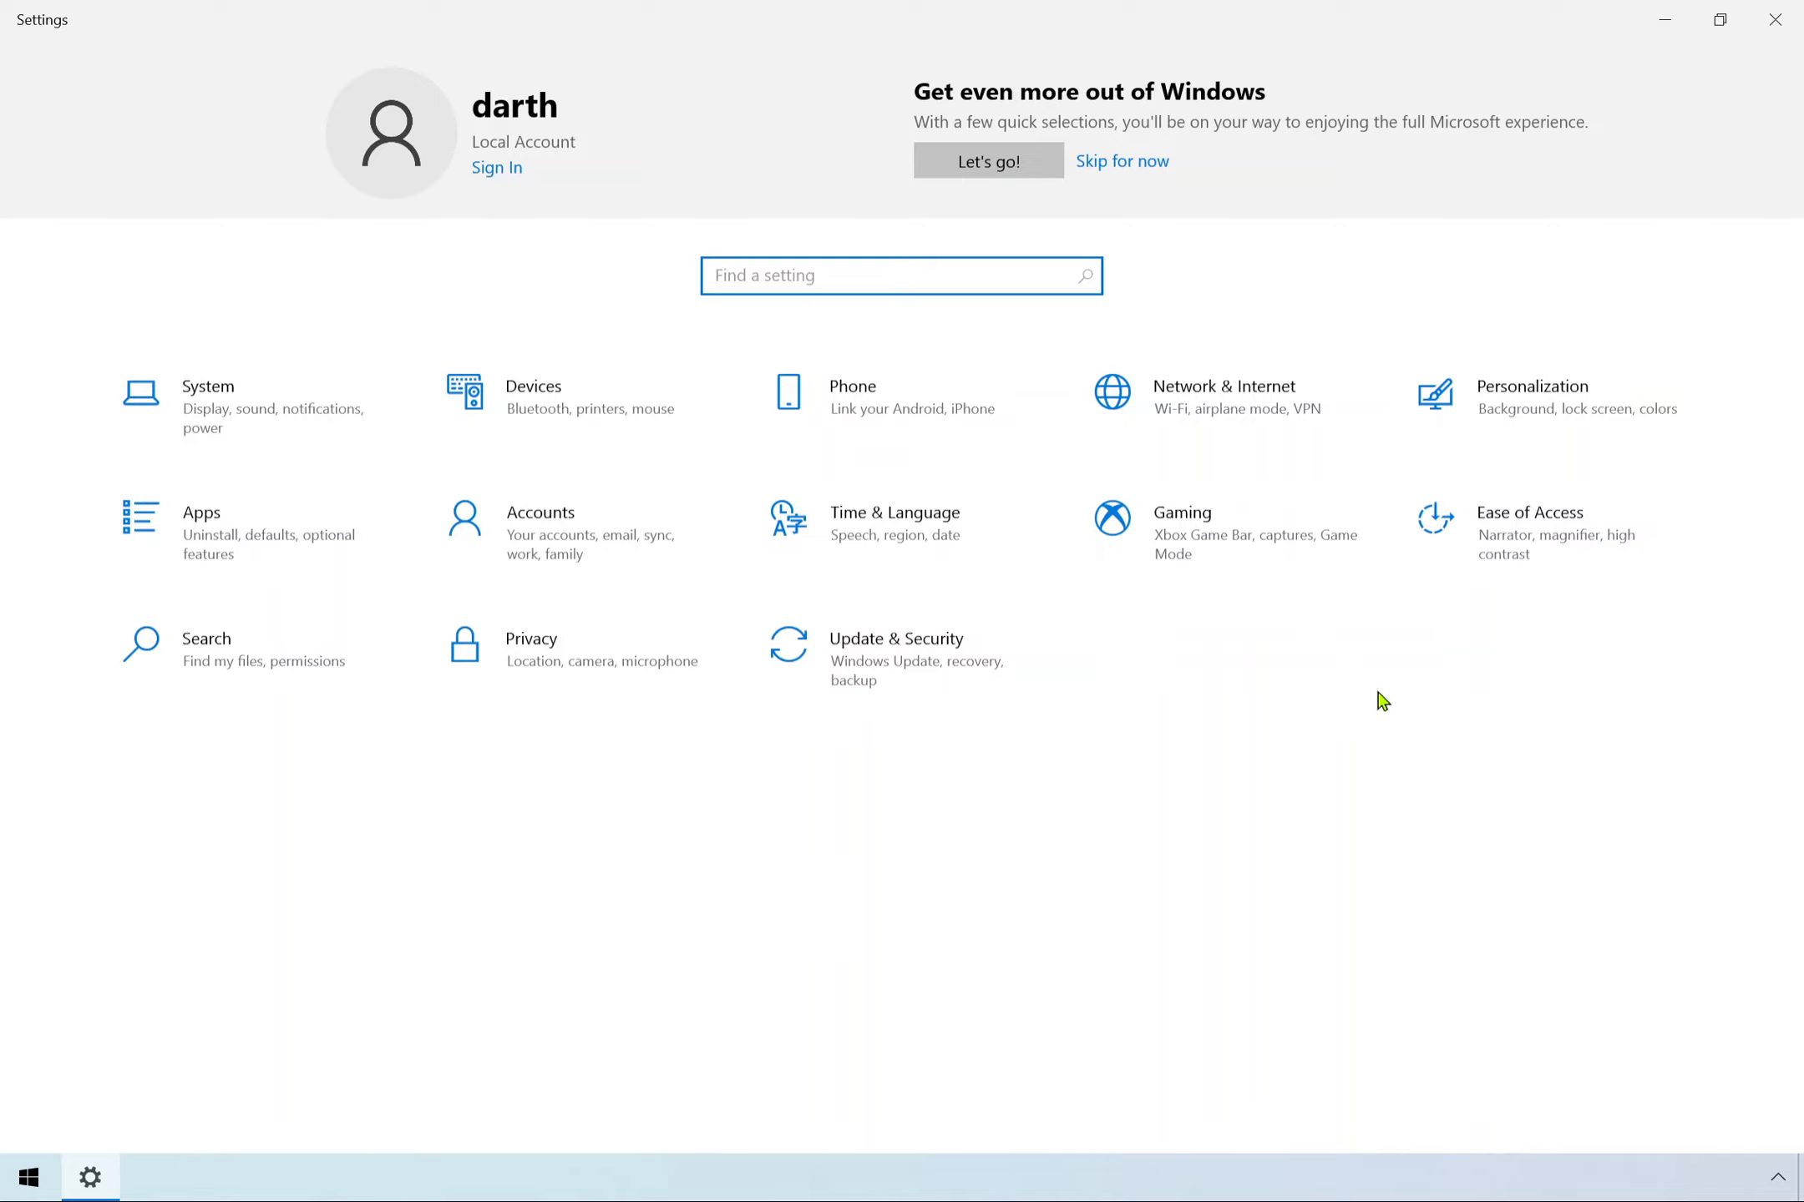
left_click(238, 548)
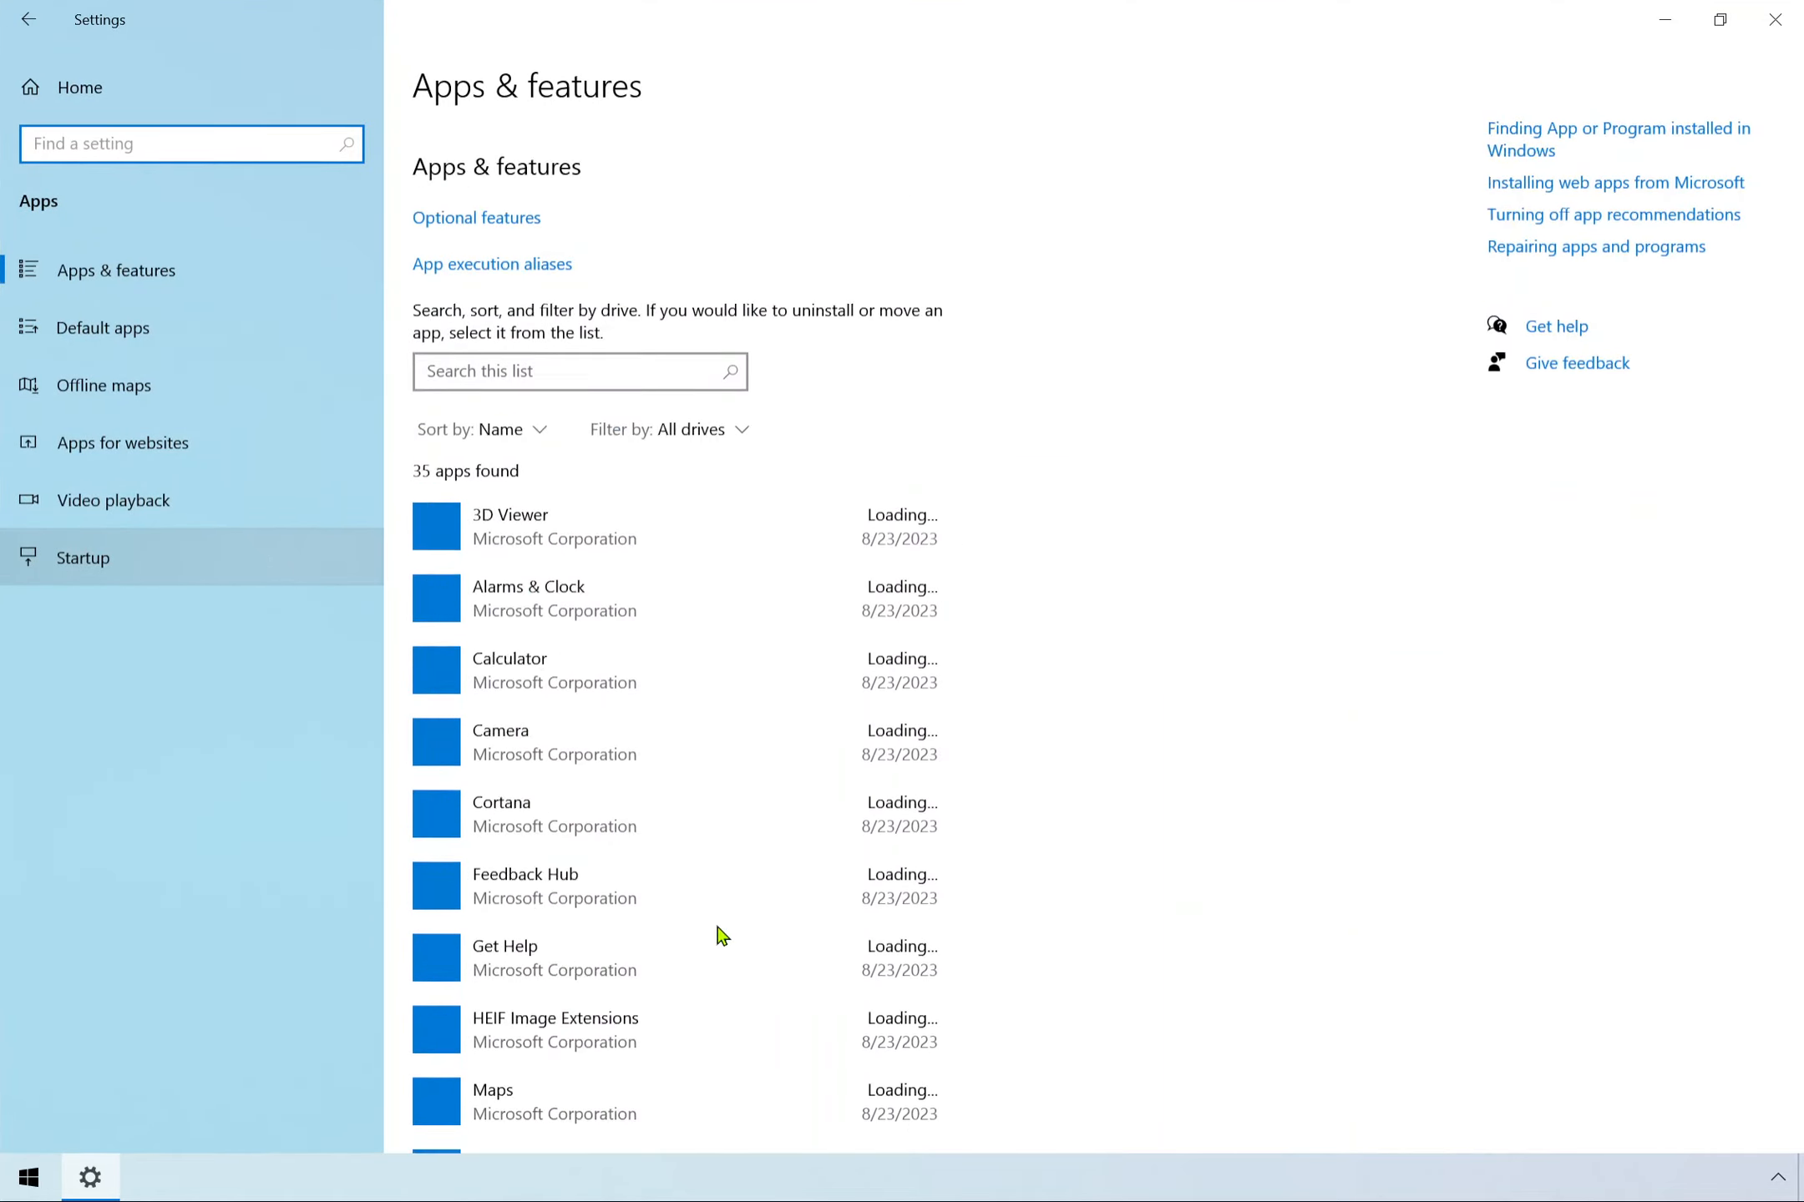
scroll(721, 935, "down", 15)
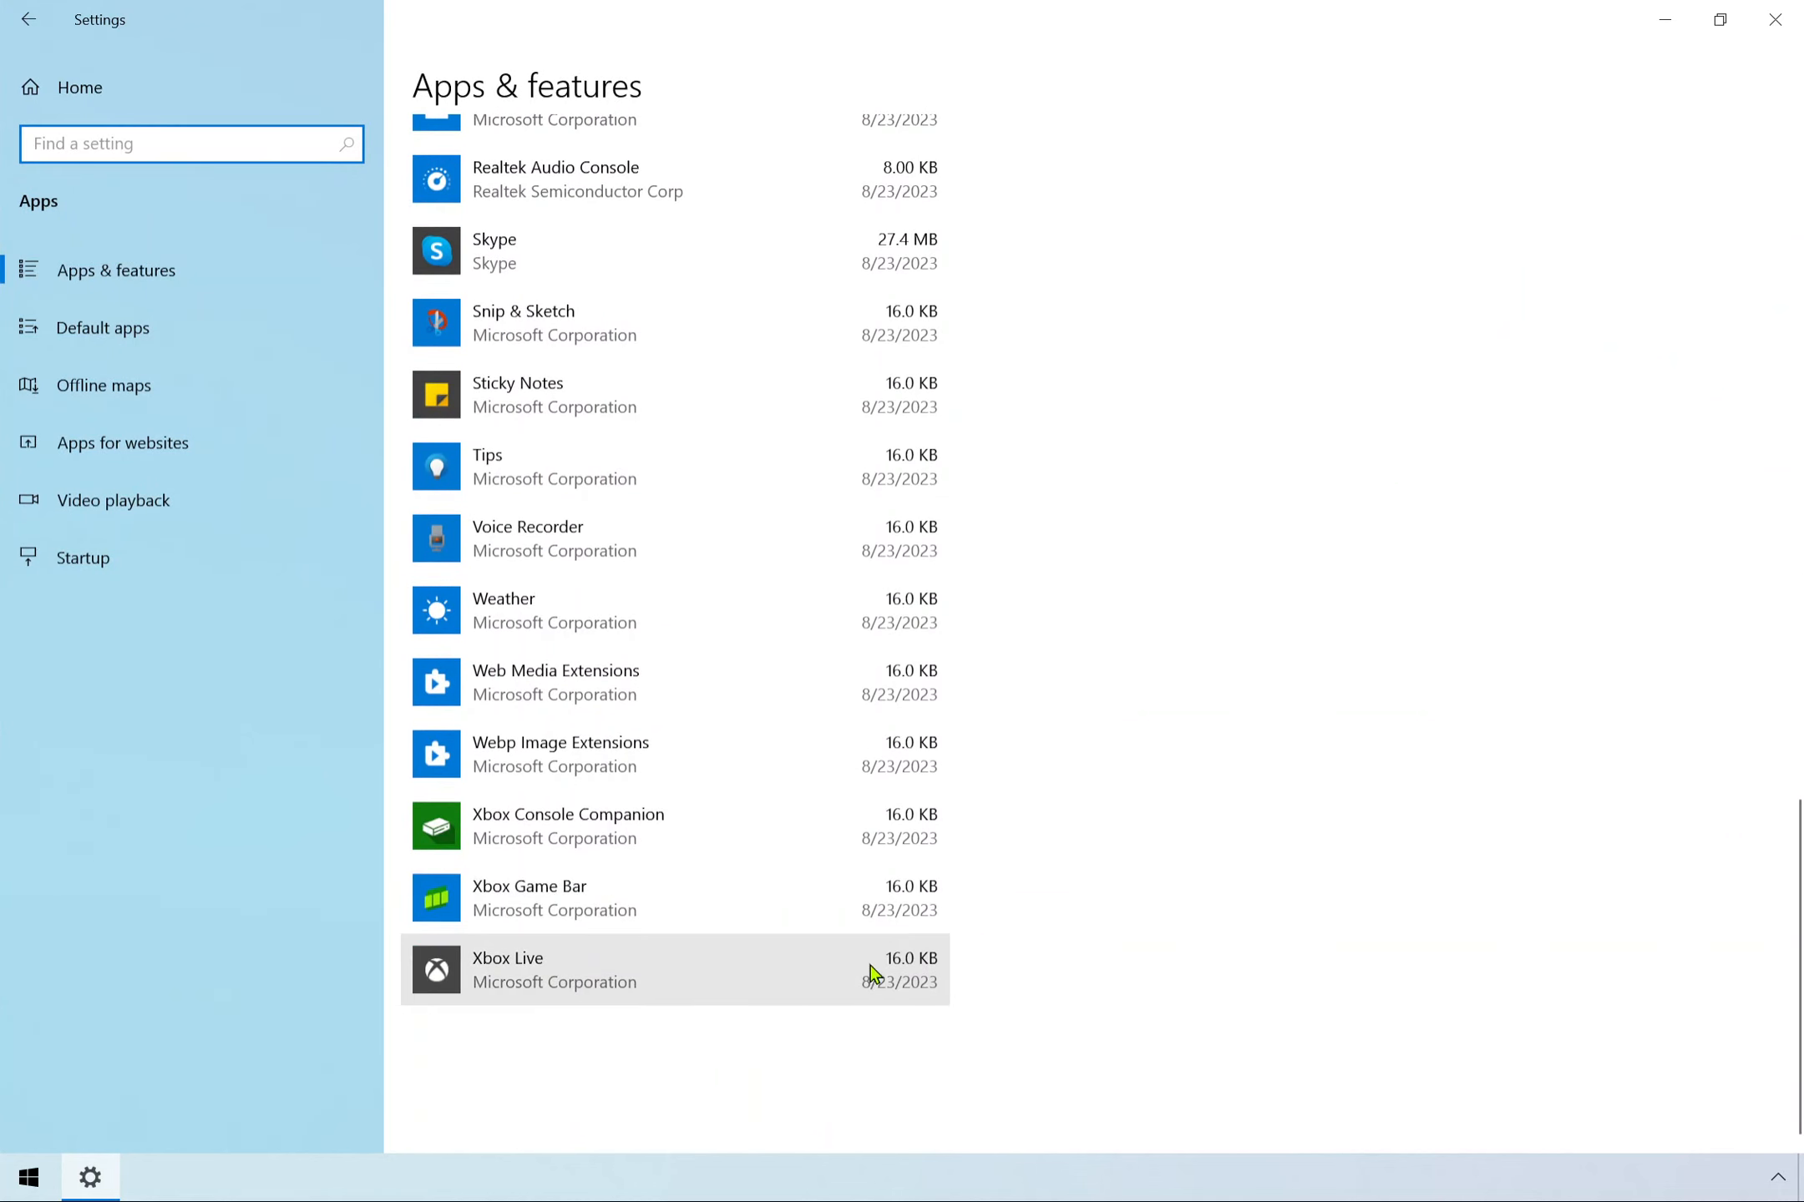
left_click(869, 967)
left_click(914, 1070)
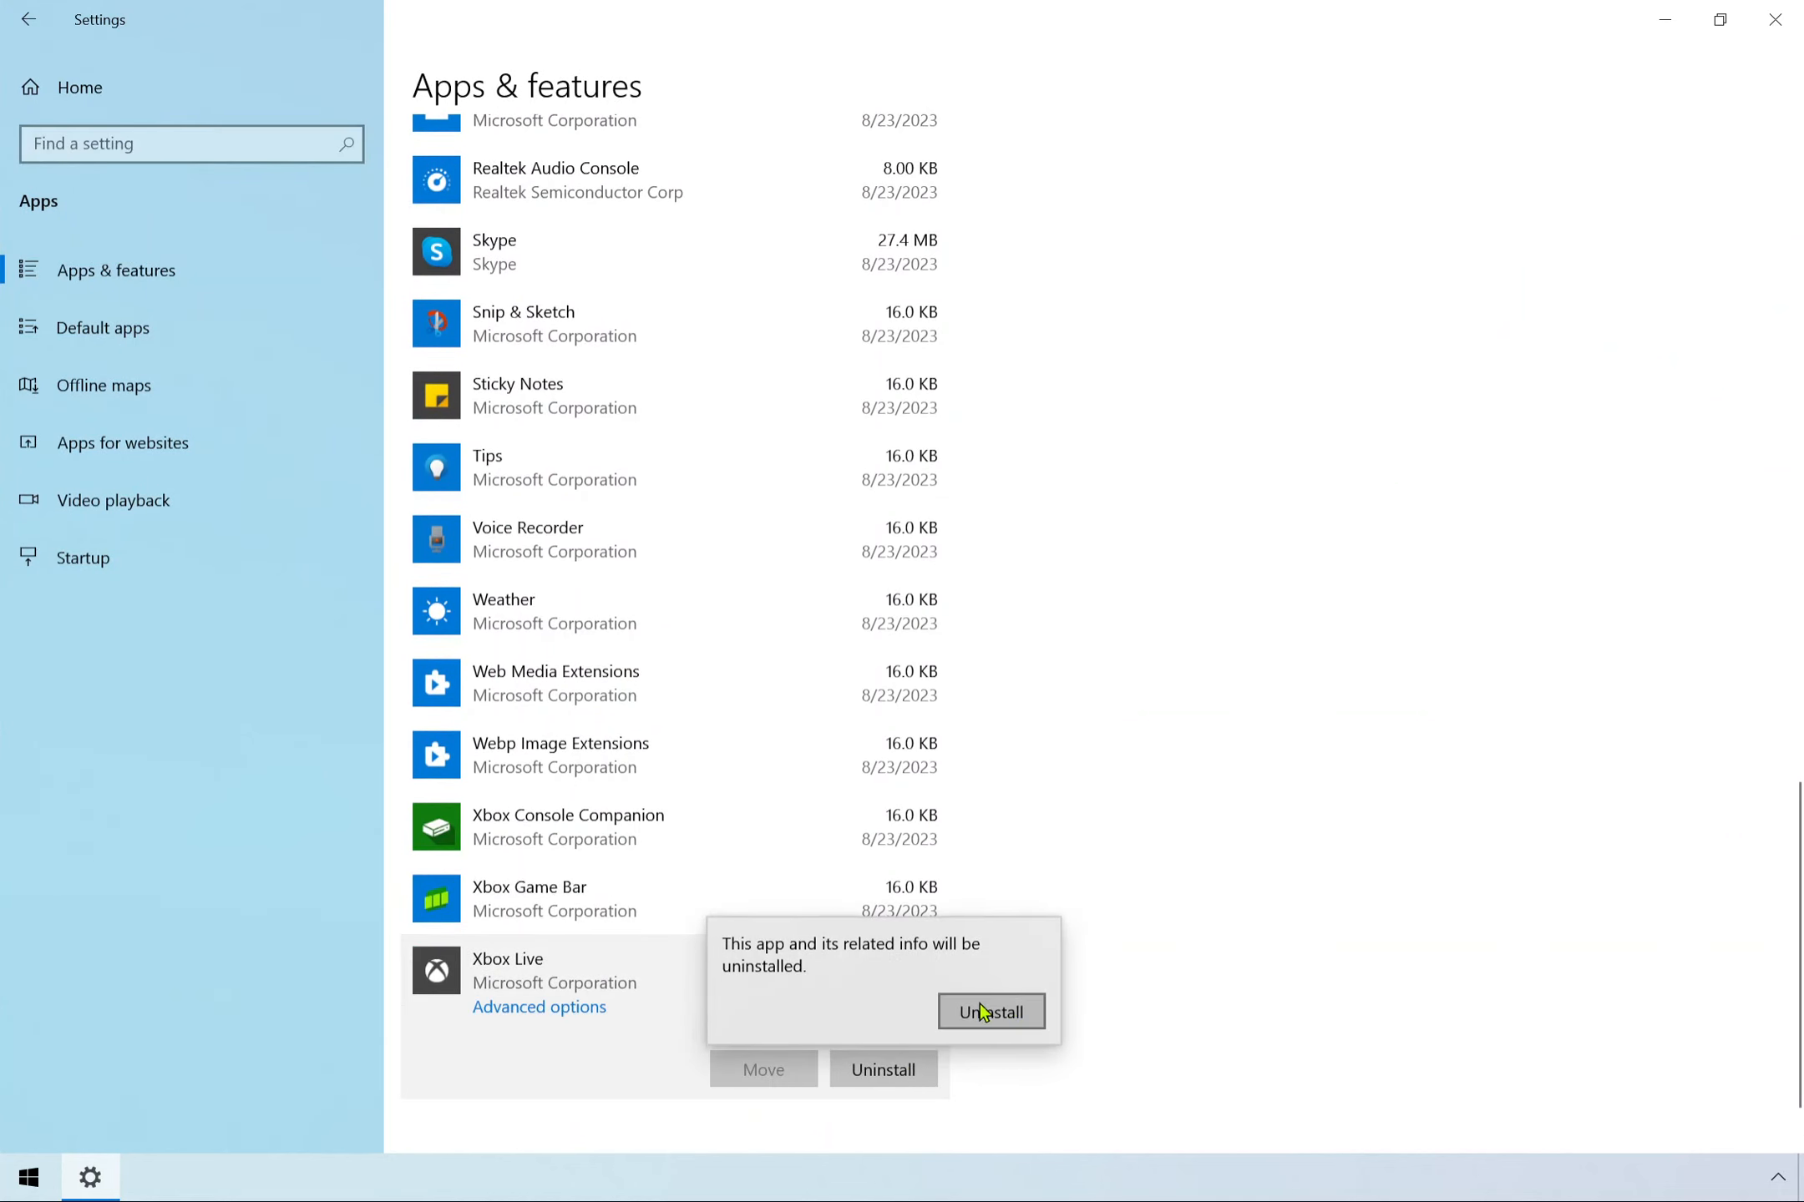
left_click(1008, 1002)
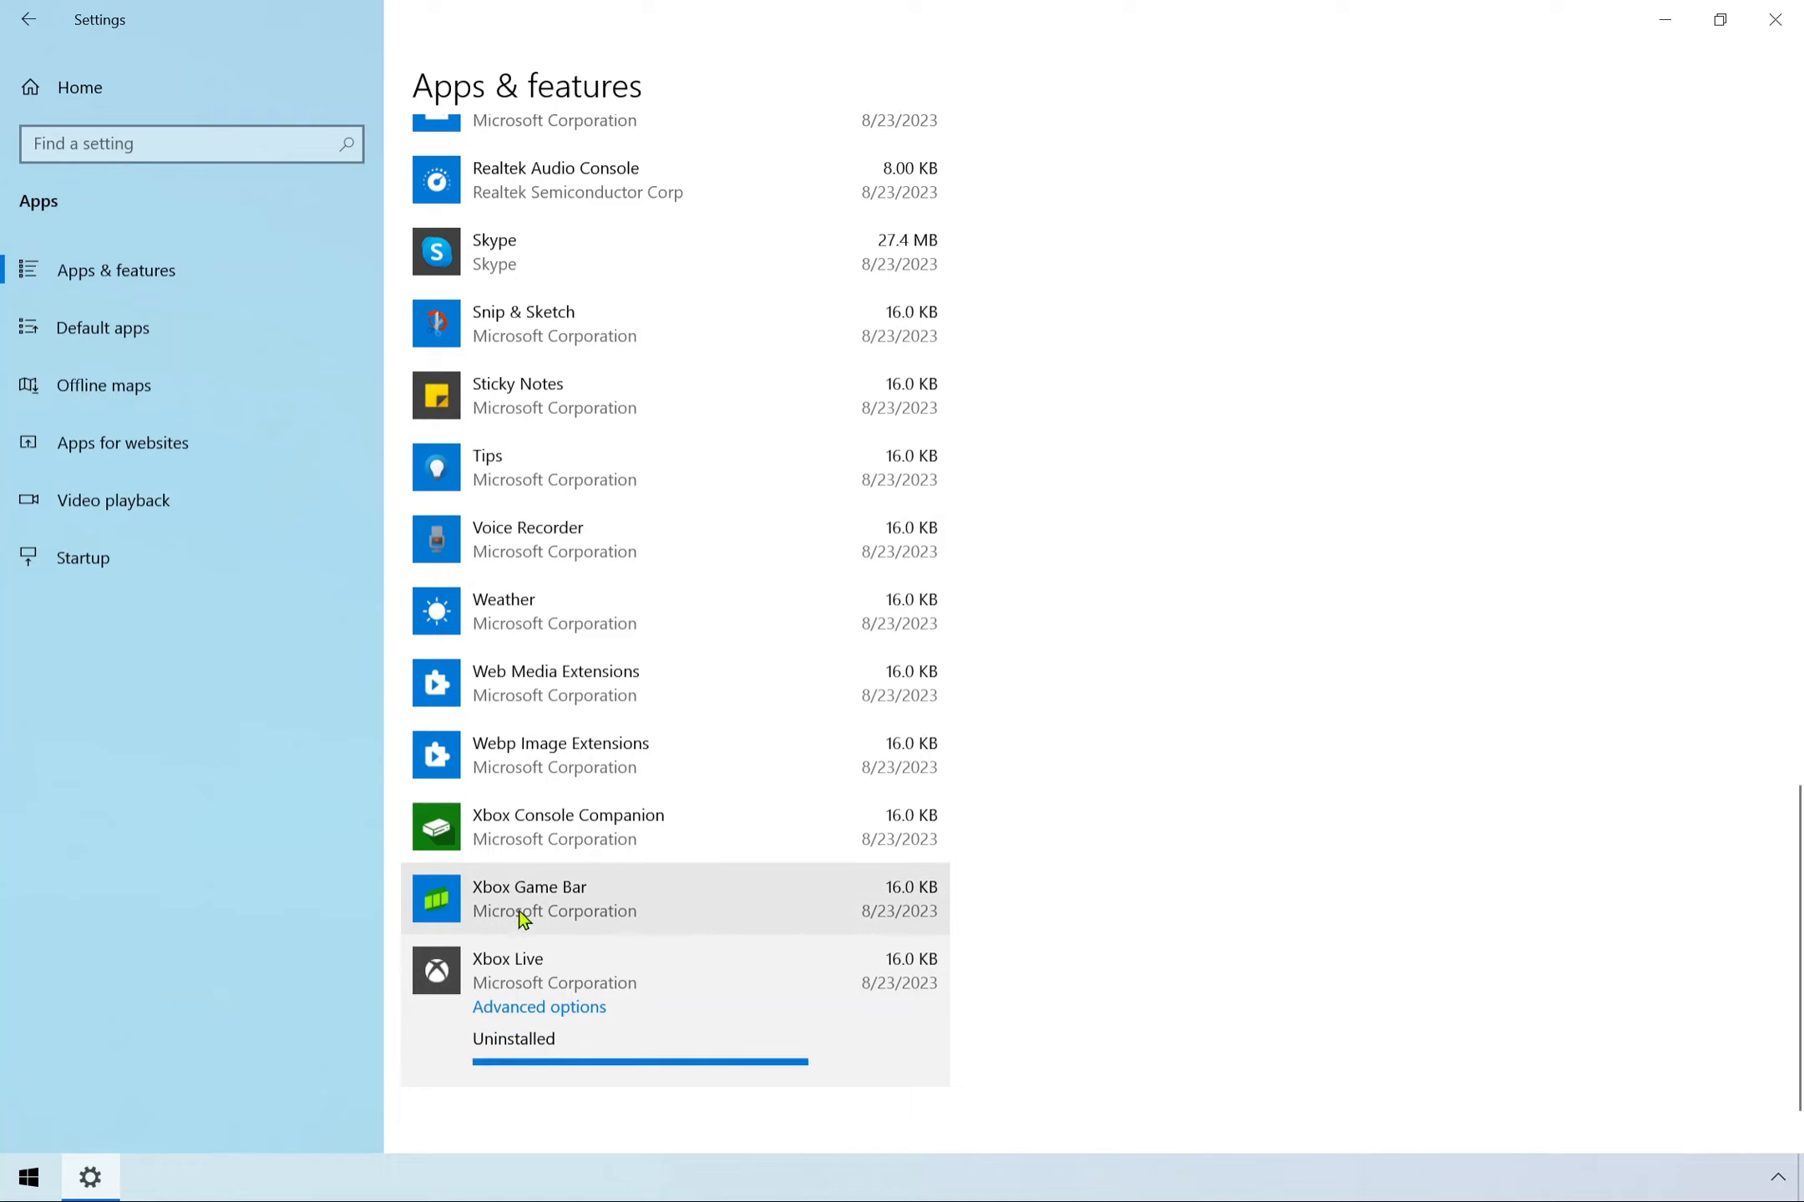
Uninstall the Xbox Console Companion and Weather apps, checking in between whether Xbox Game Bar can be removed.
left_click(542, 916)
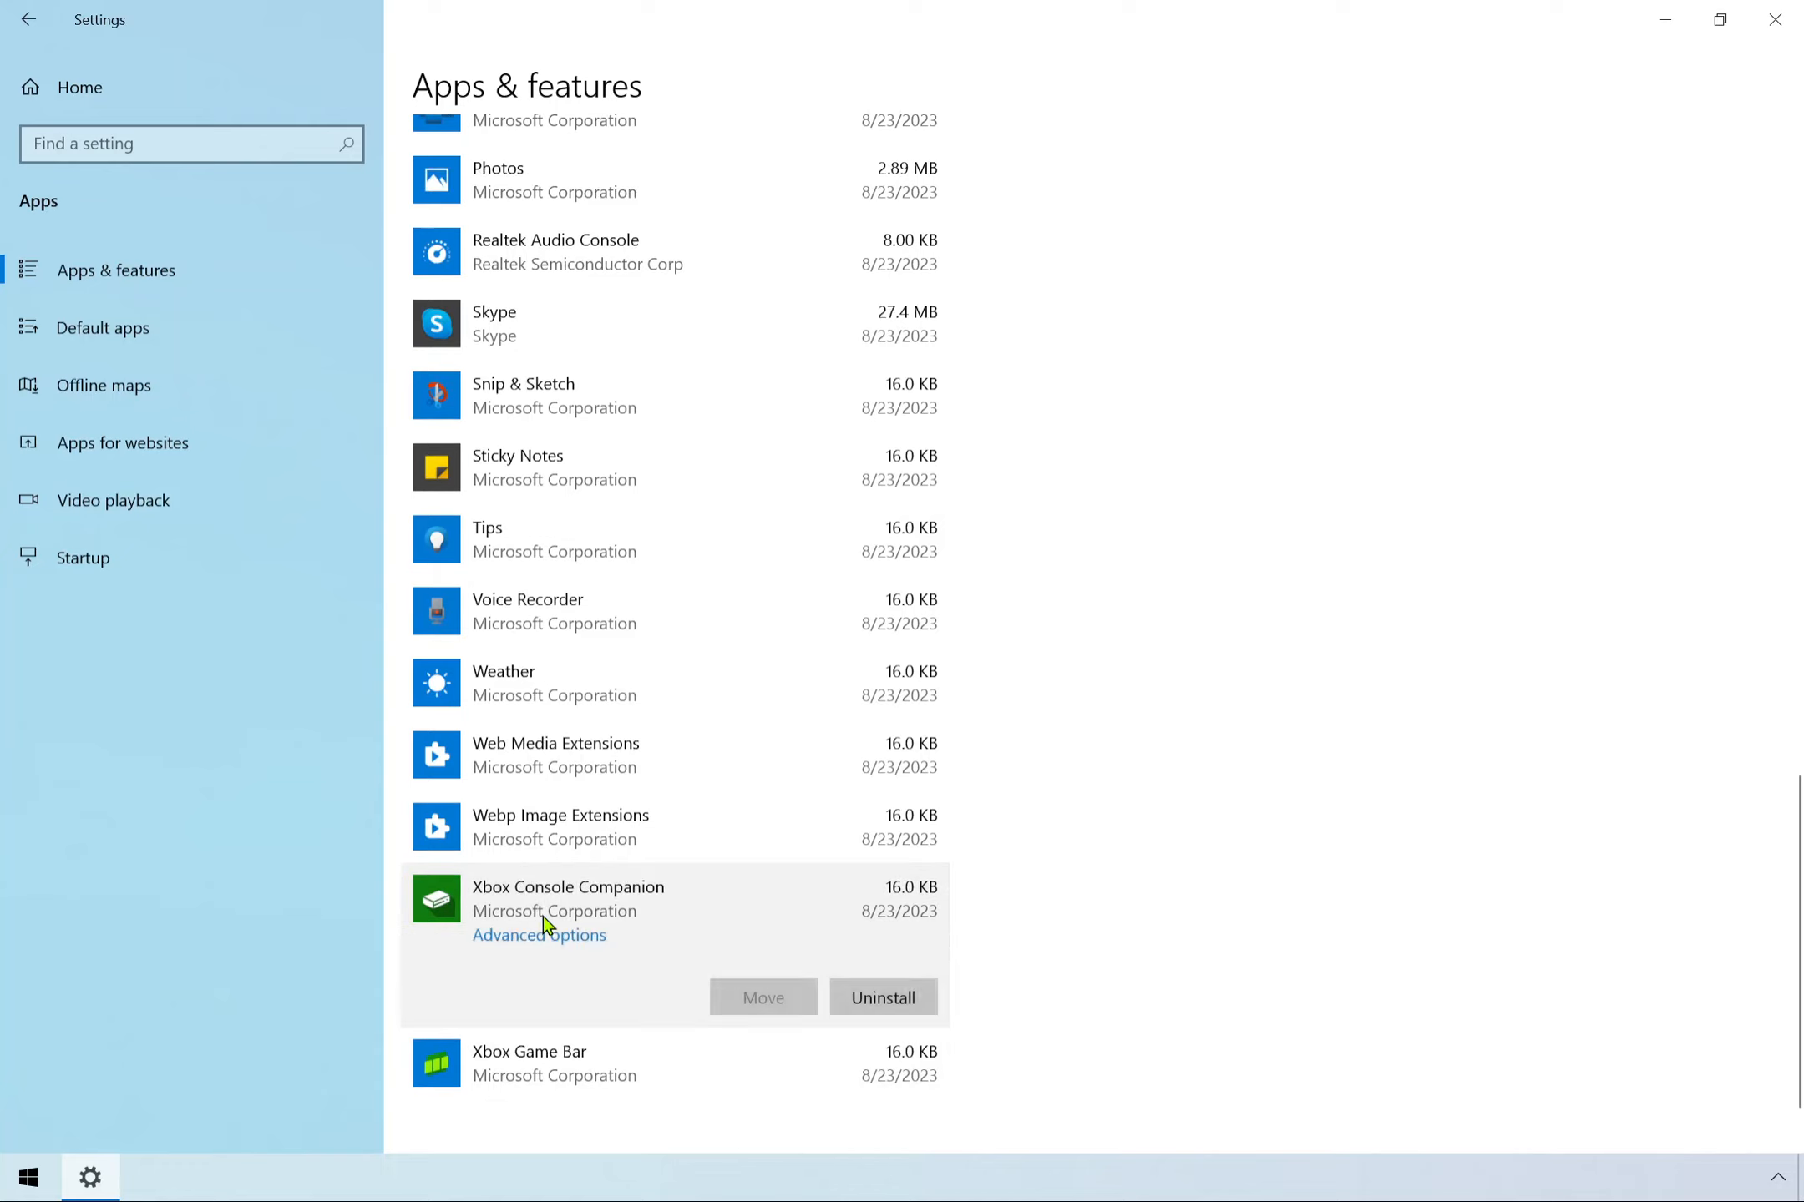
left_click(885, 999)
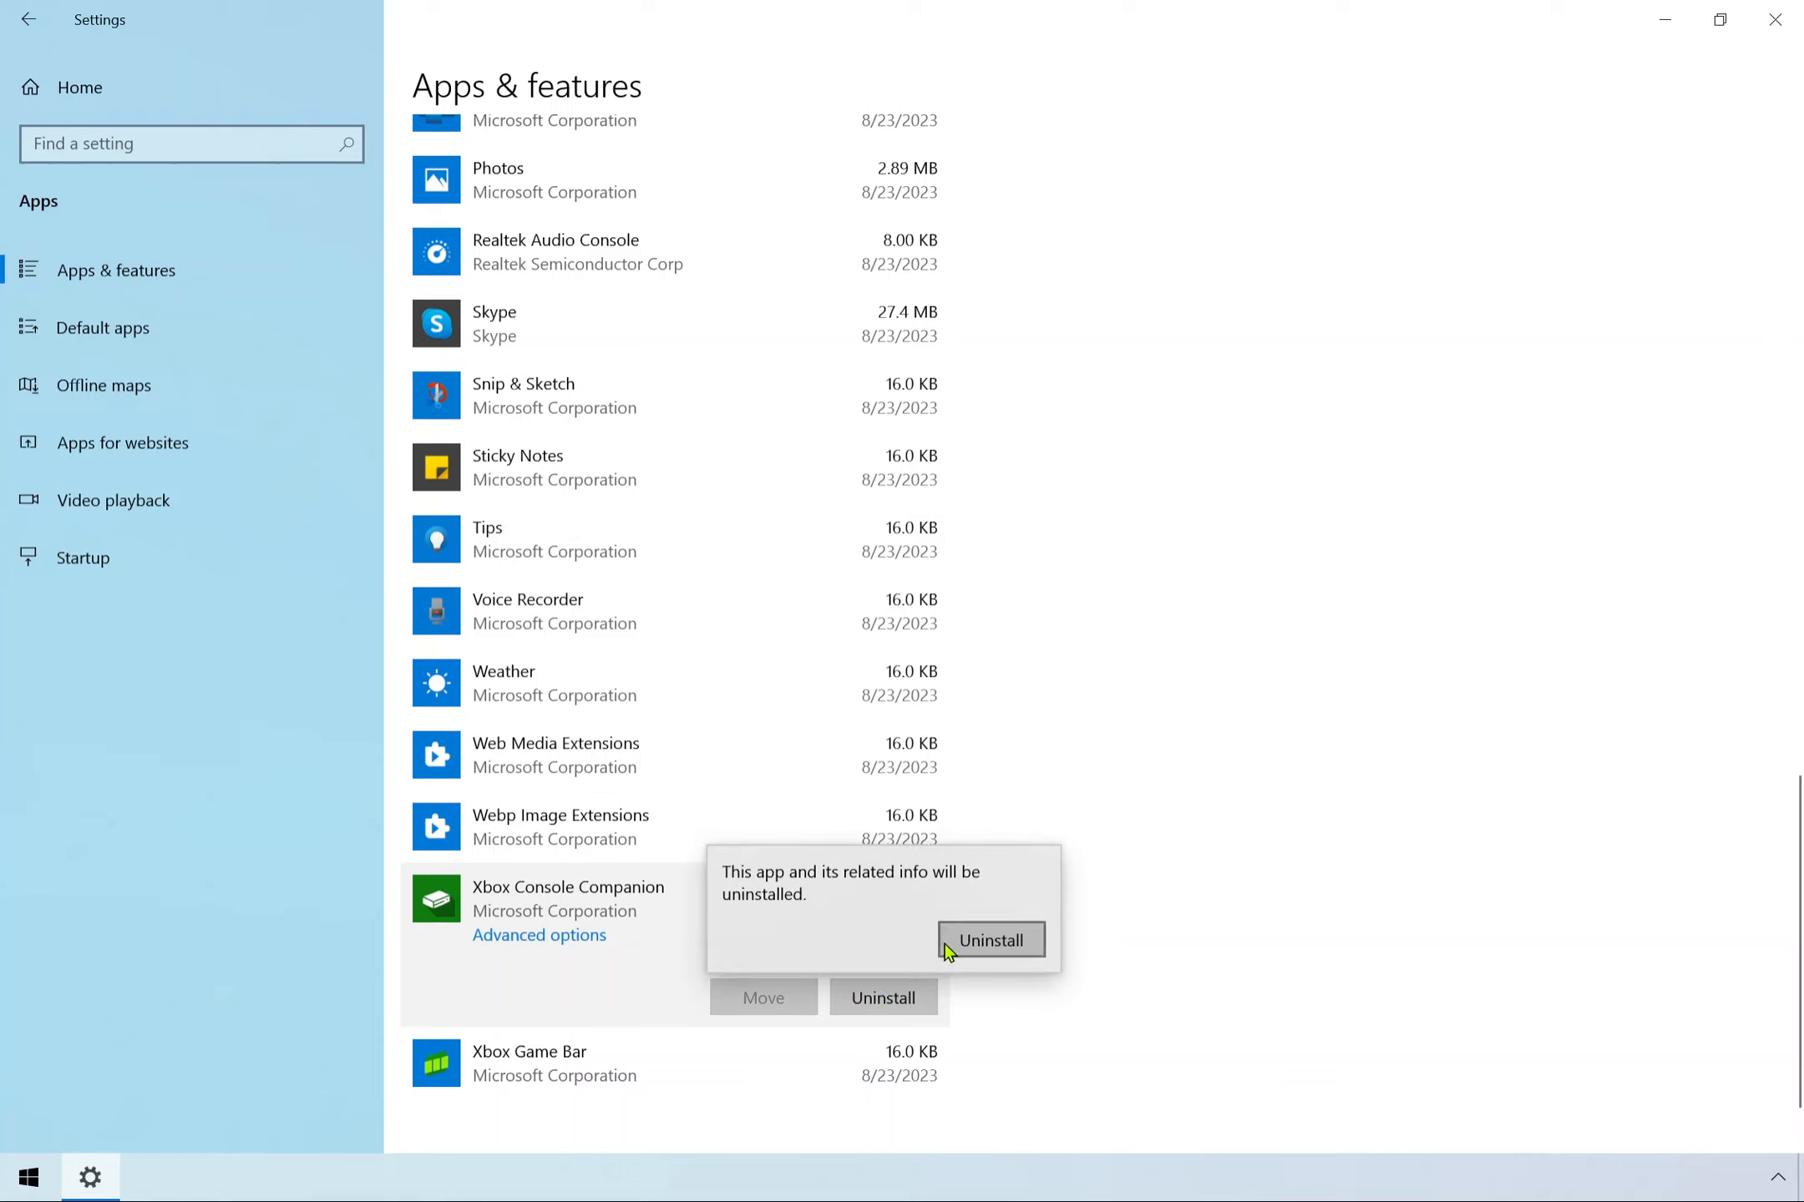
left_click(989, 938)
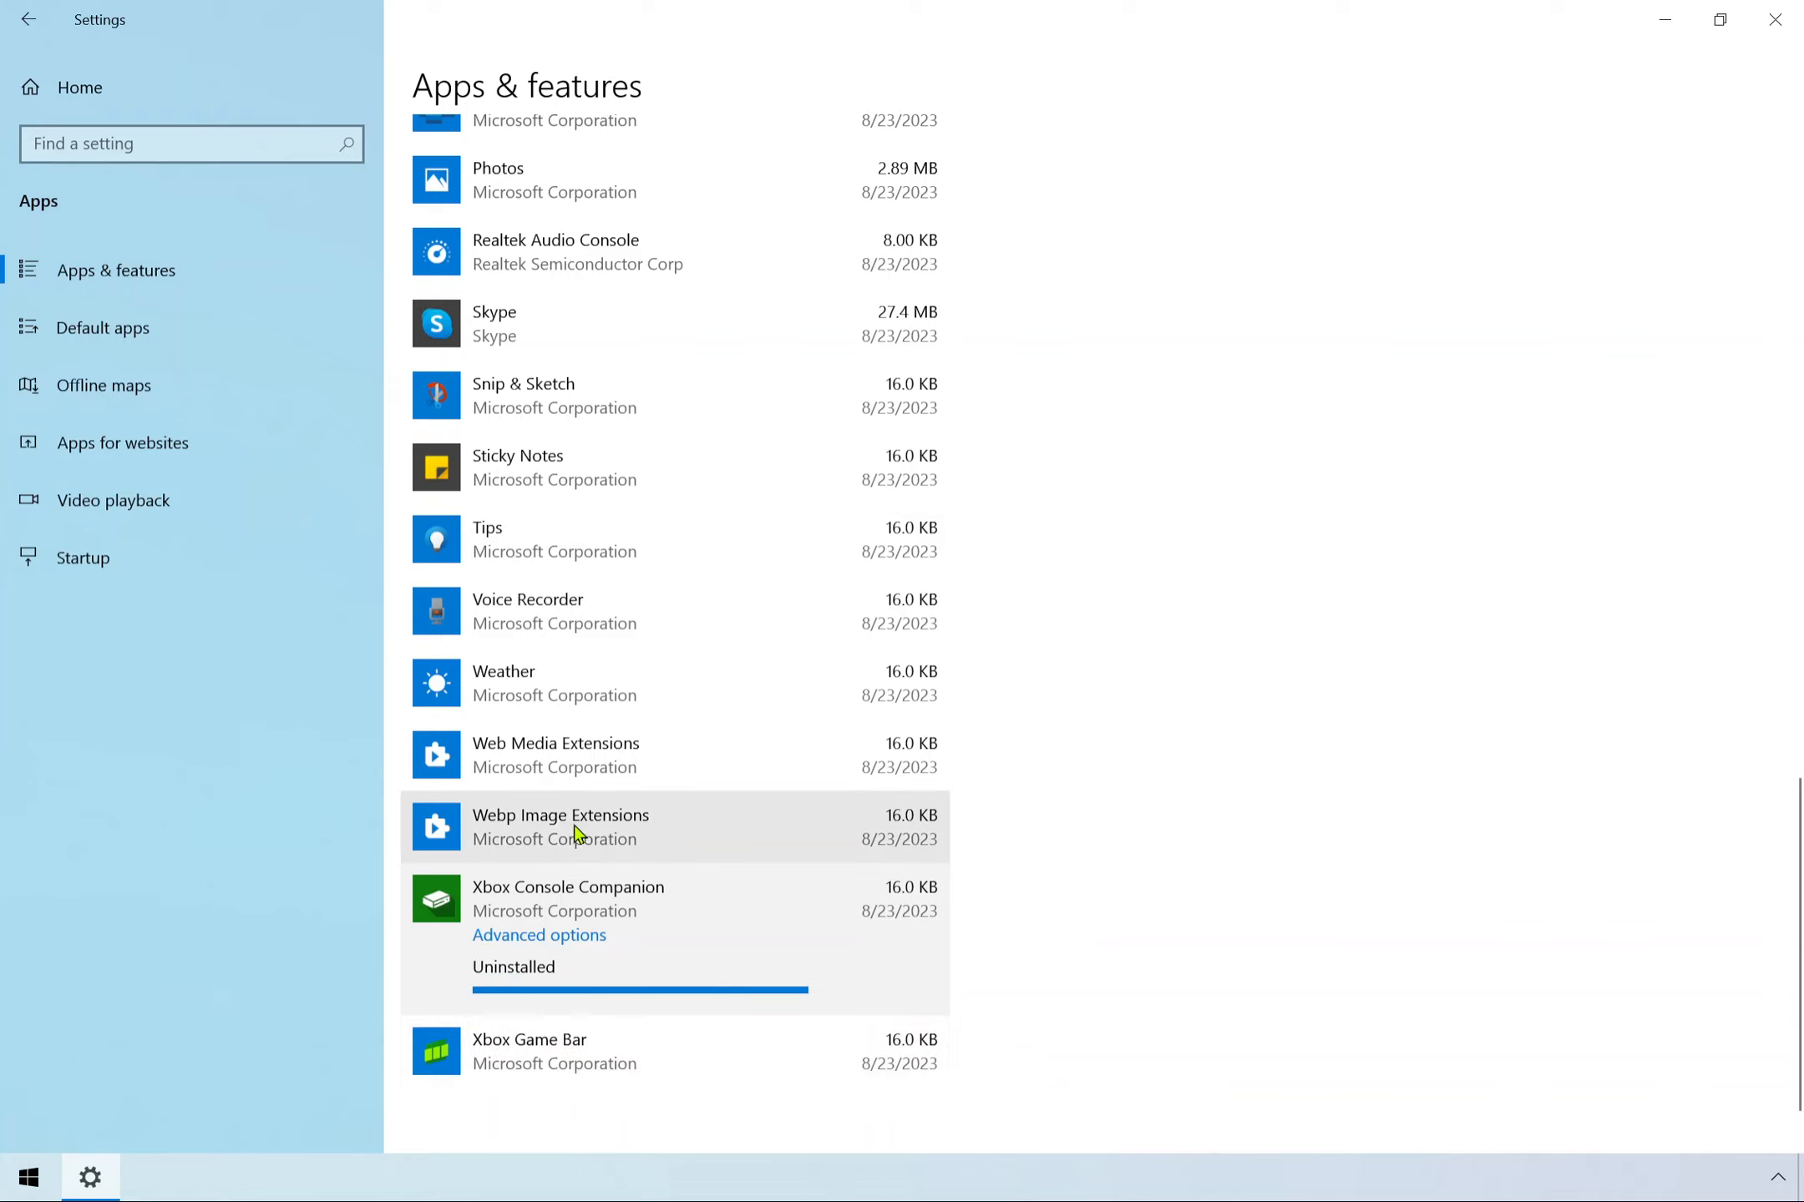
left_click(626, 1005)
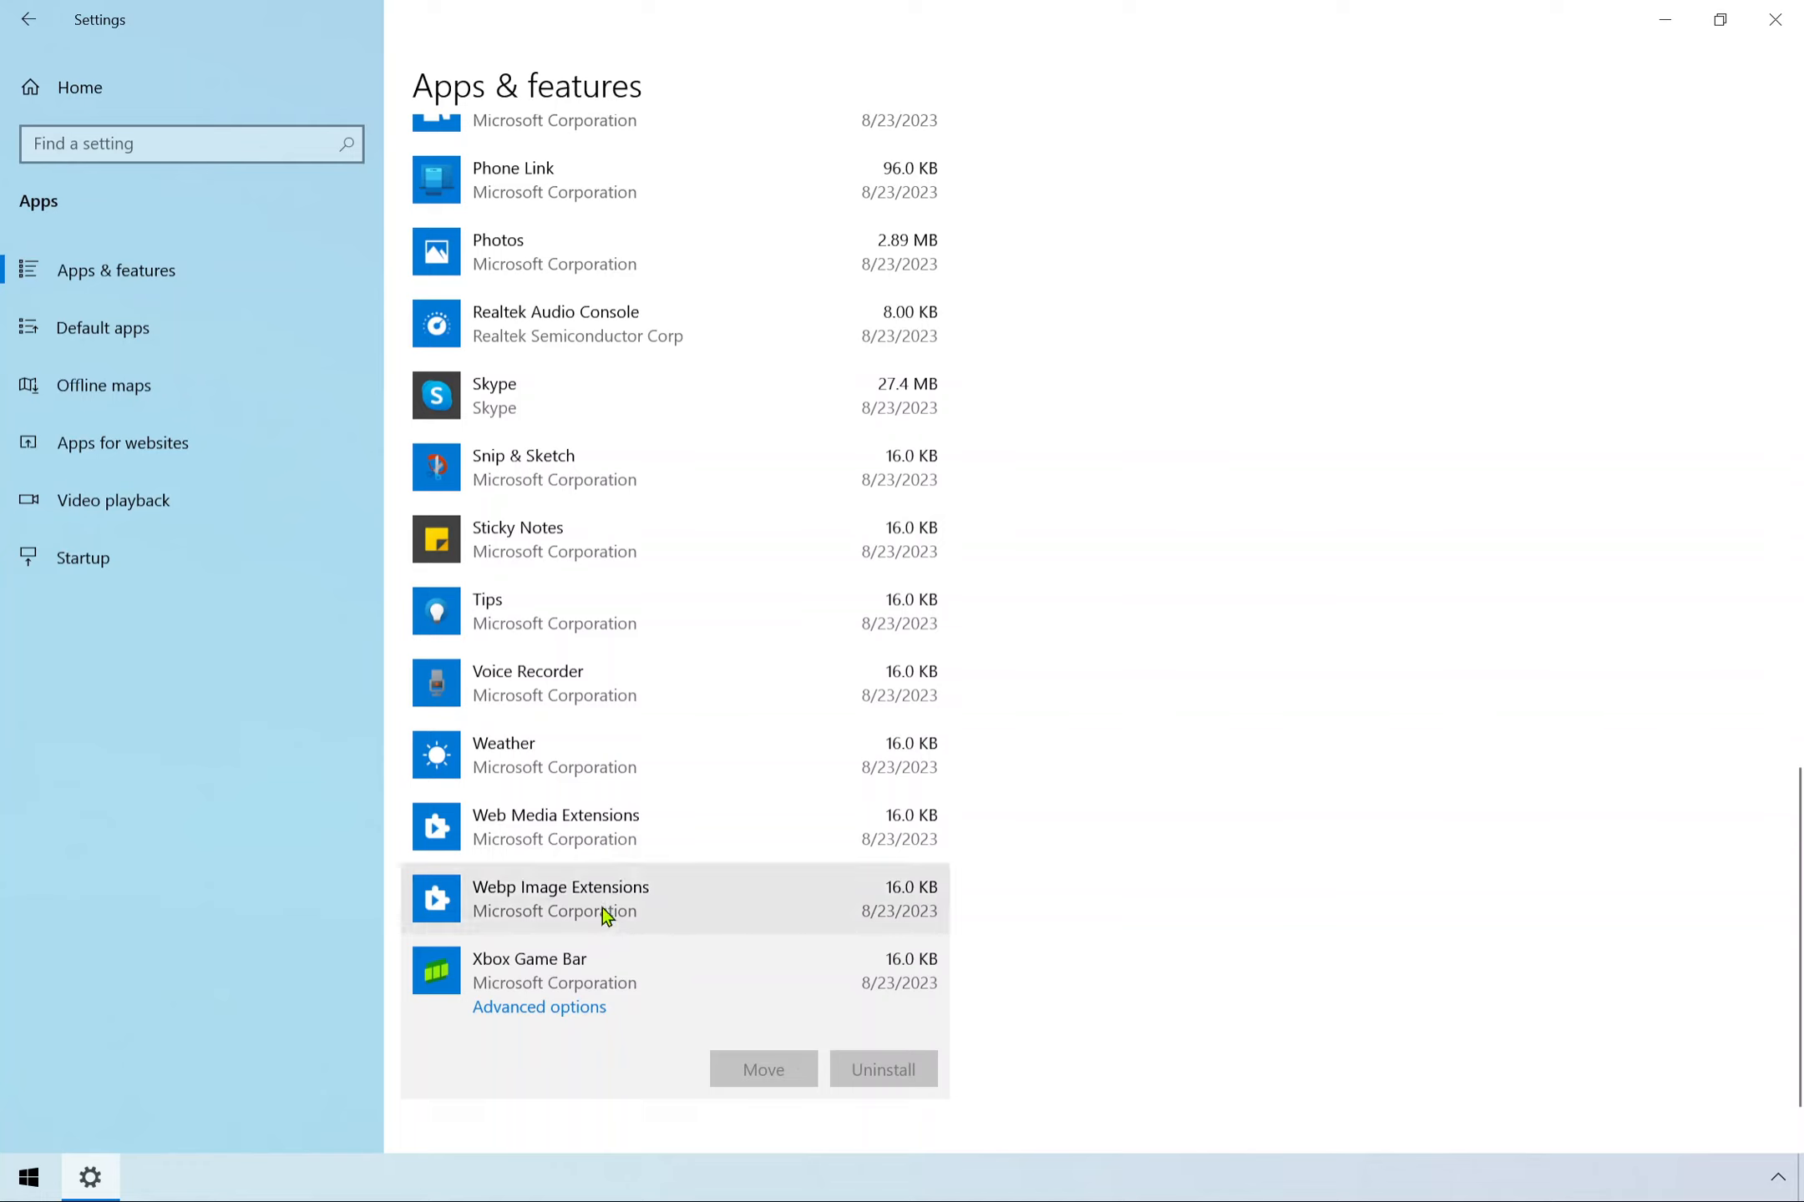
left_click(584, 756)
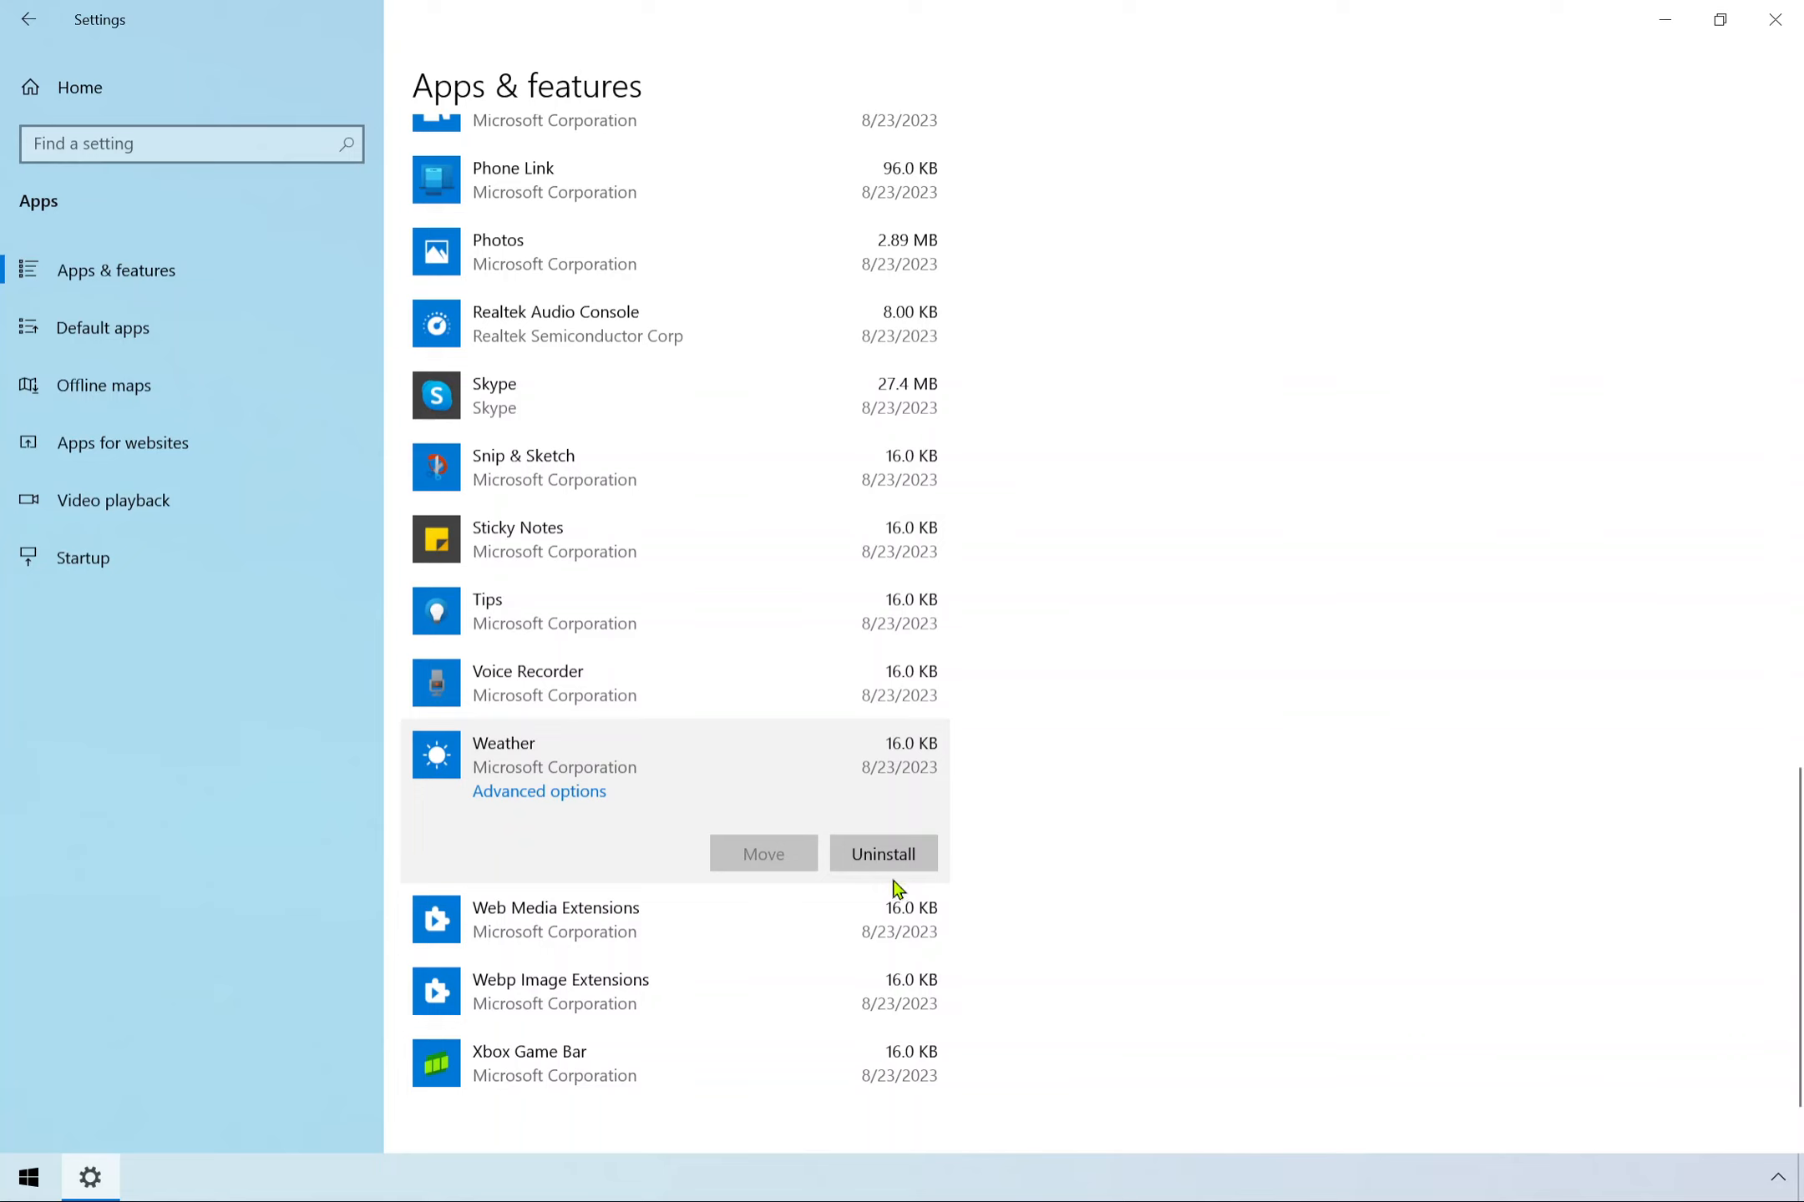
left_click(885, 855)
left_click(1005, 793)
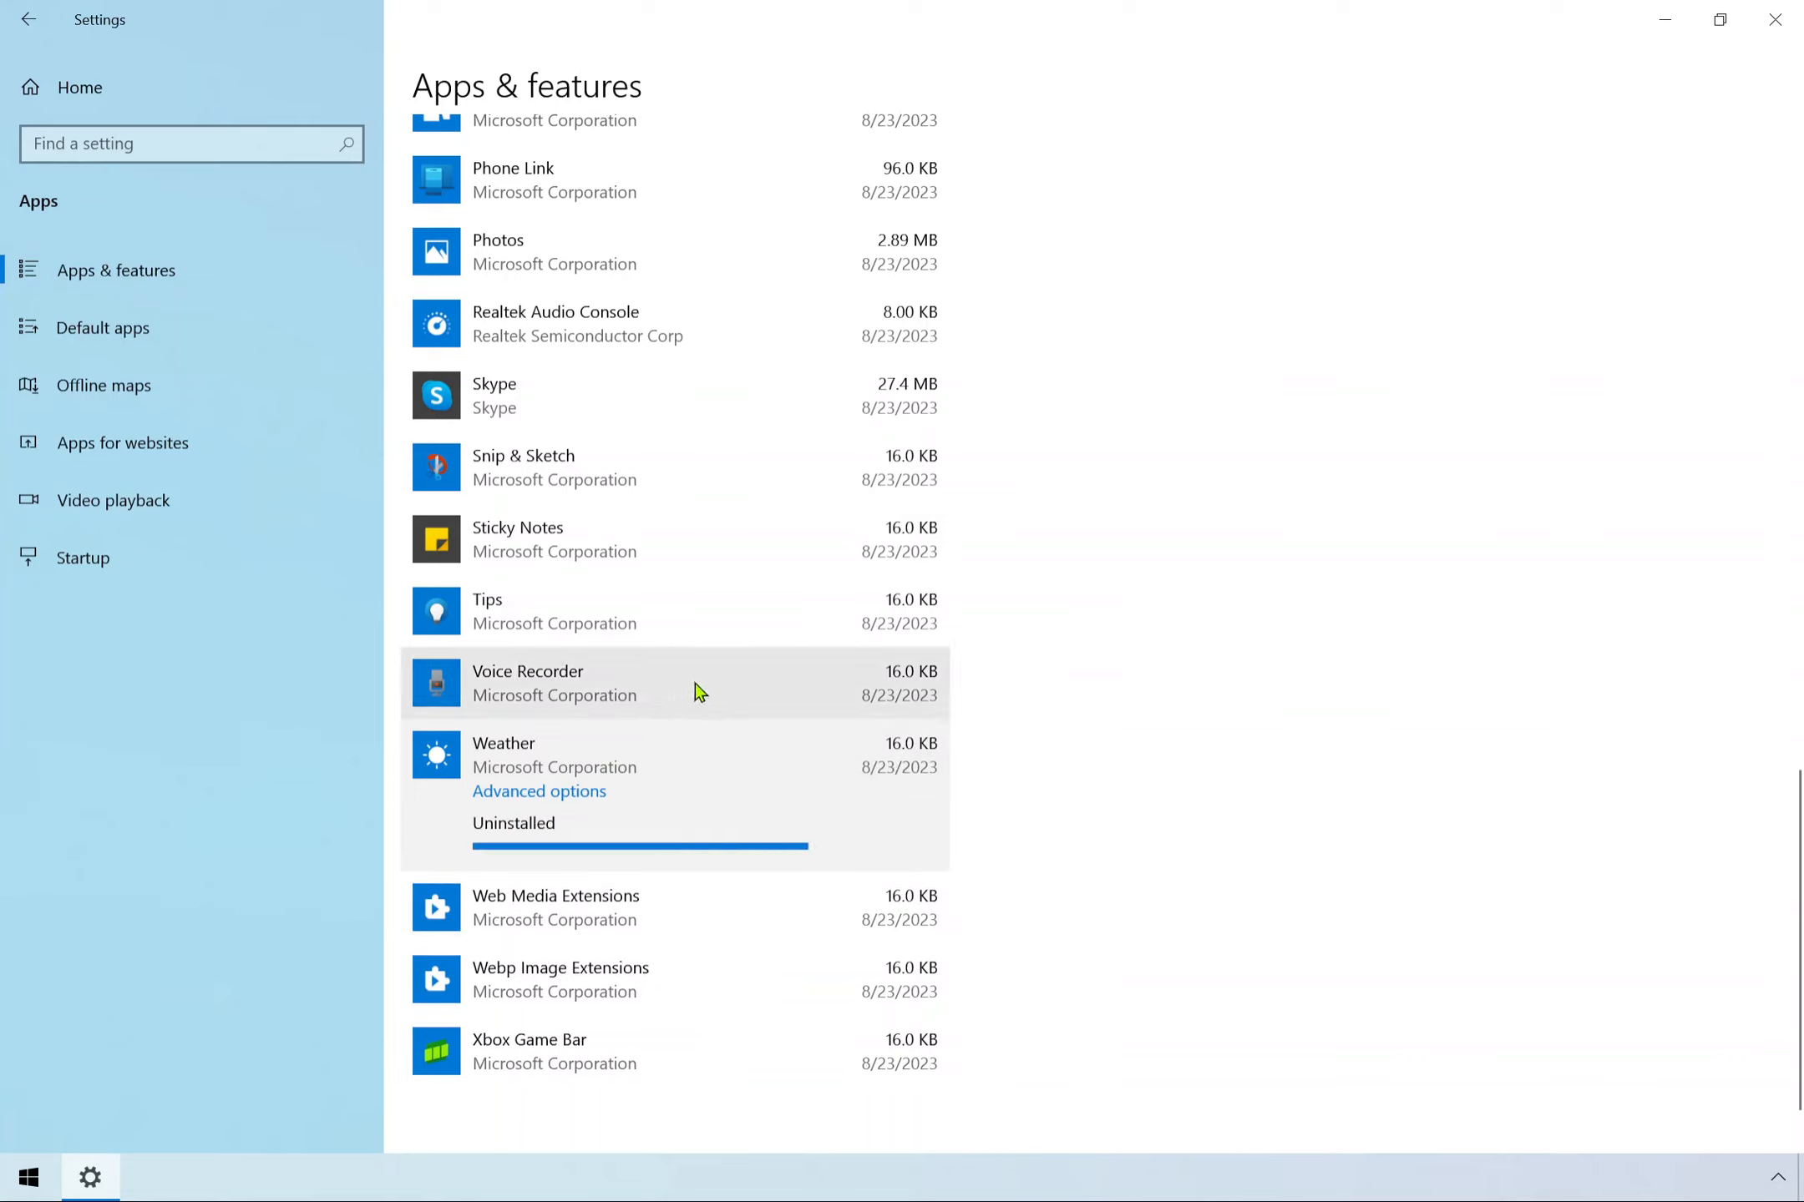
Uninstall the Tips app and the Web Media Extensions from the installed apps list.
left_click(759, 691)
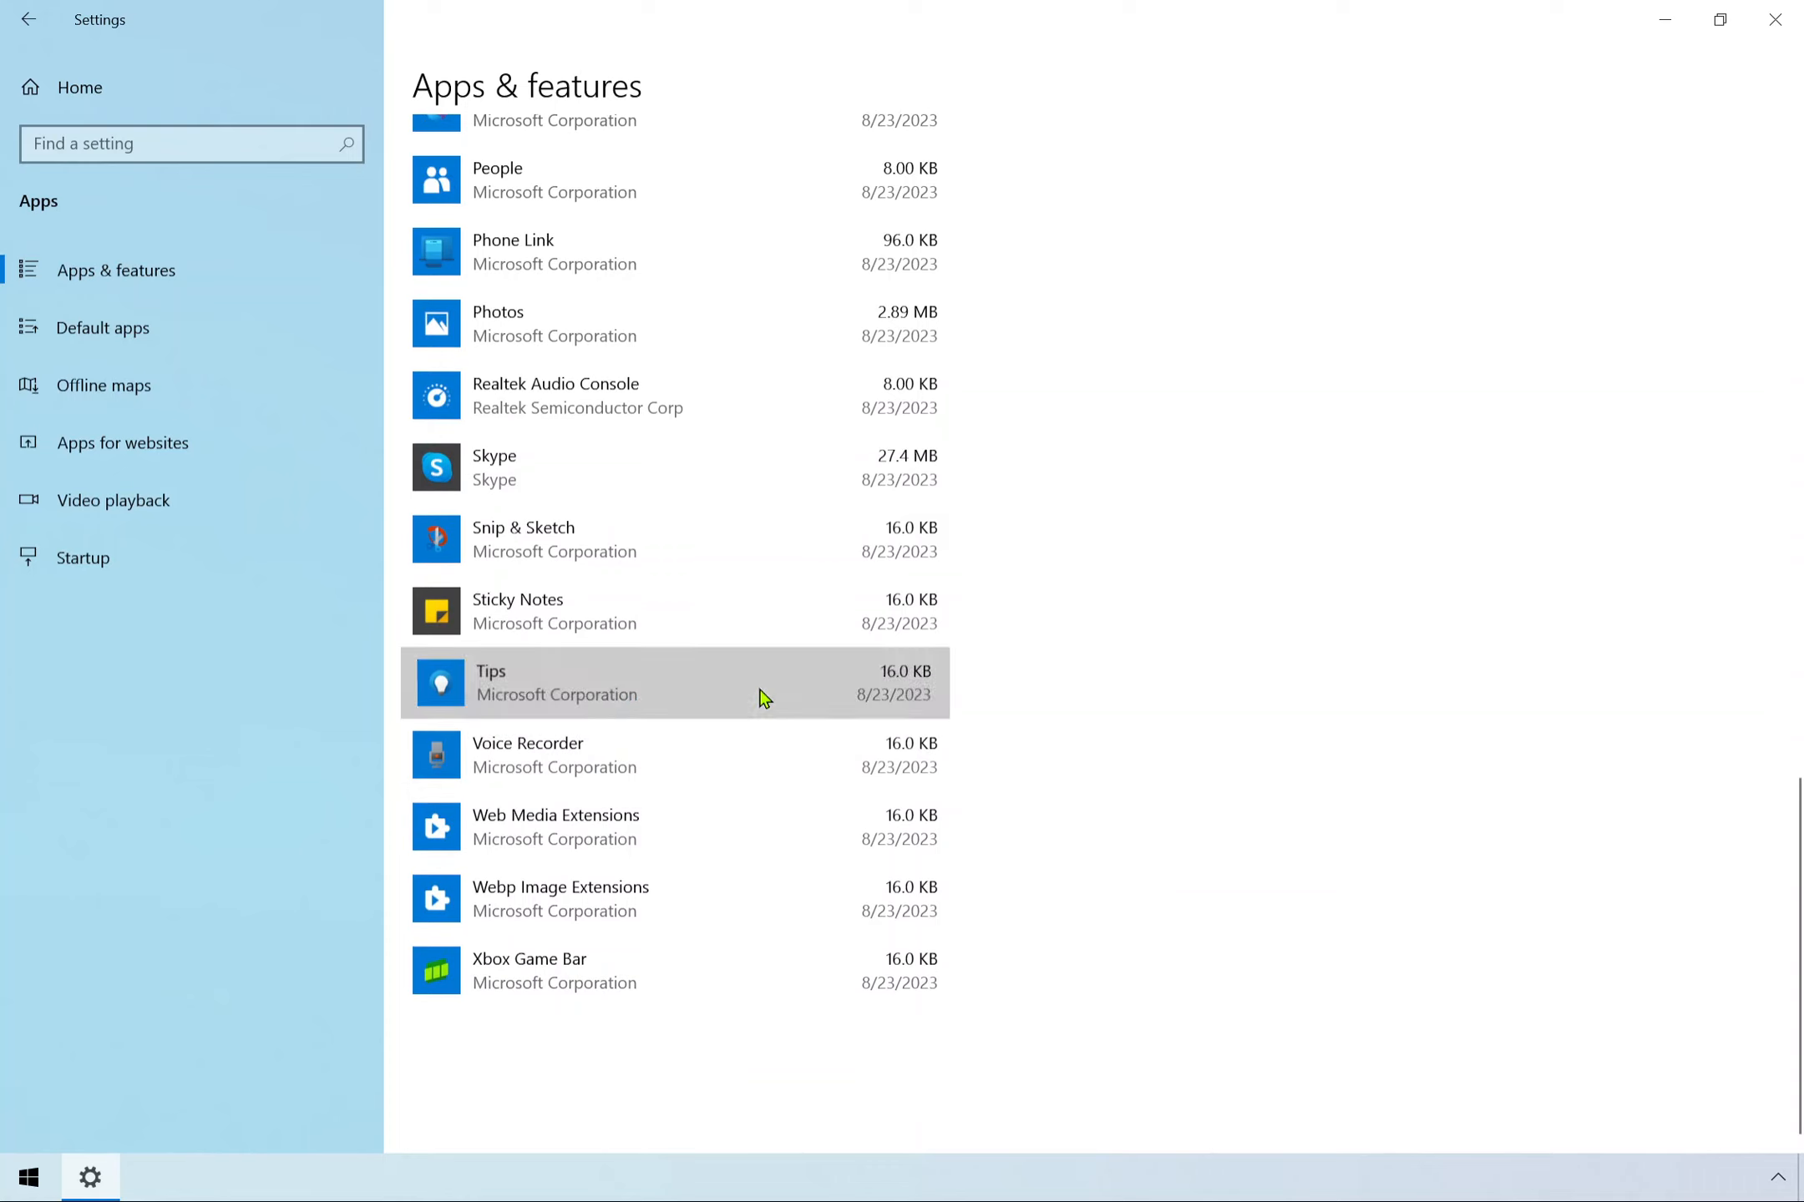
left_click(915, 775)
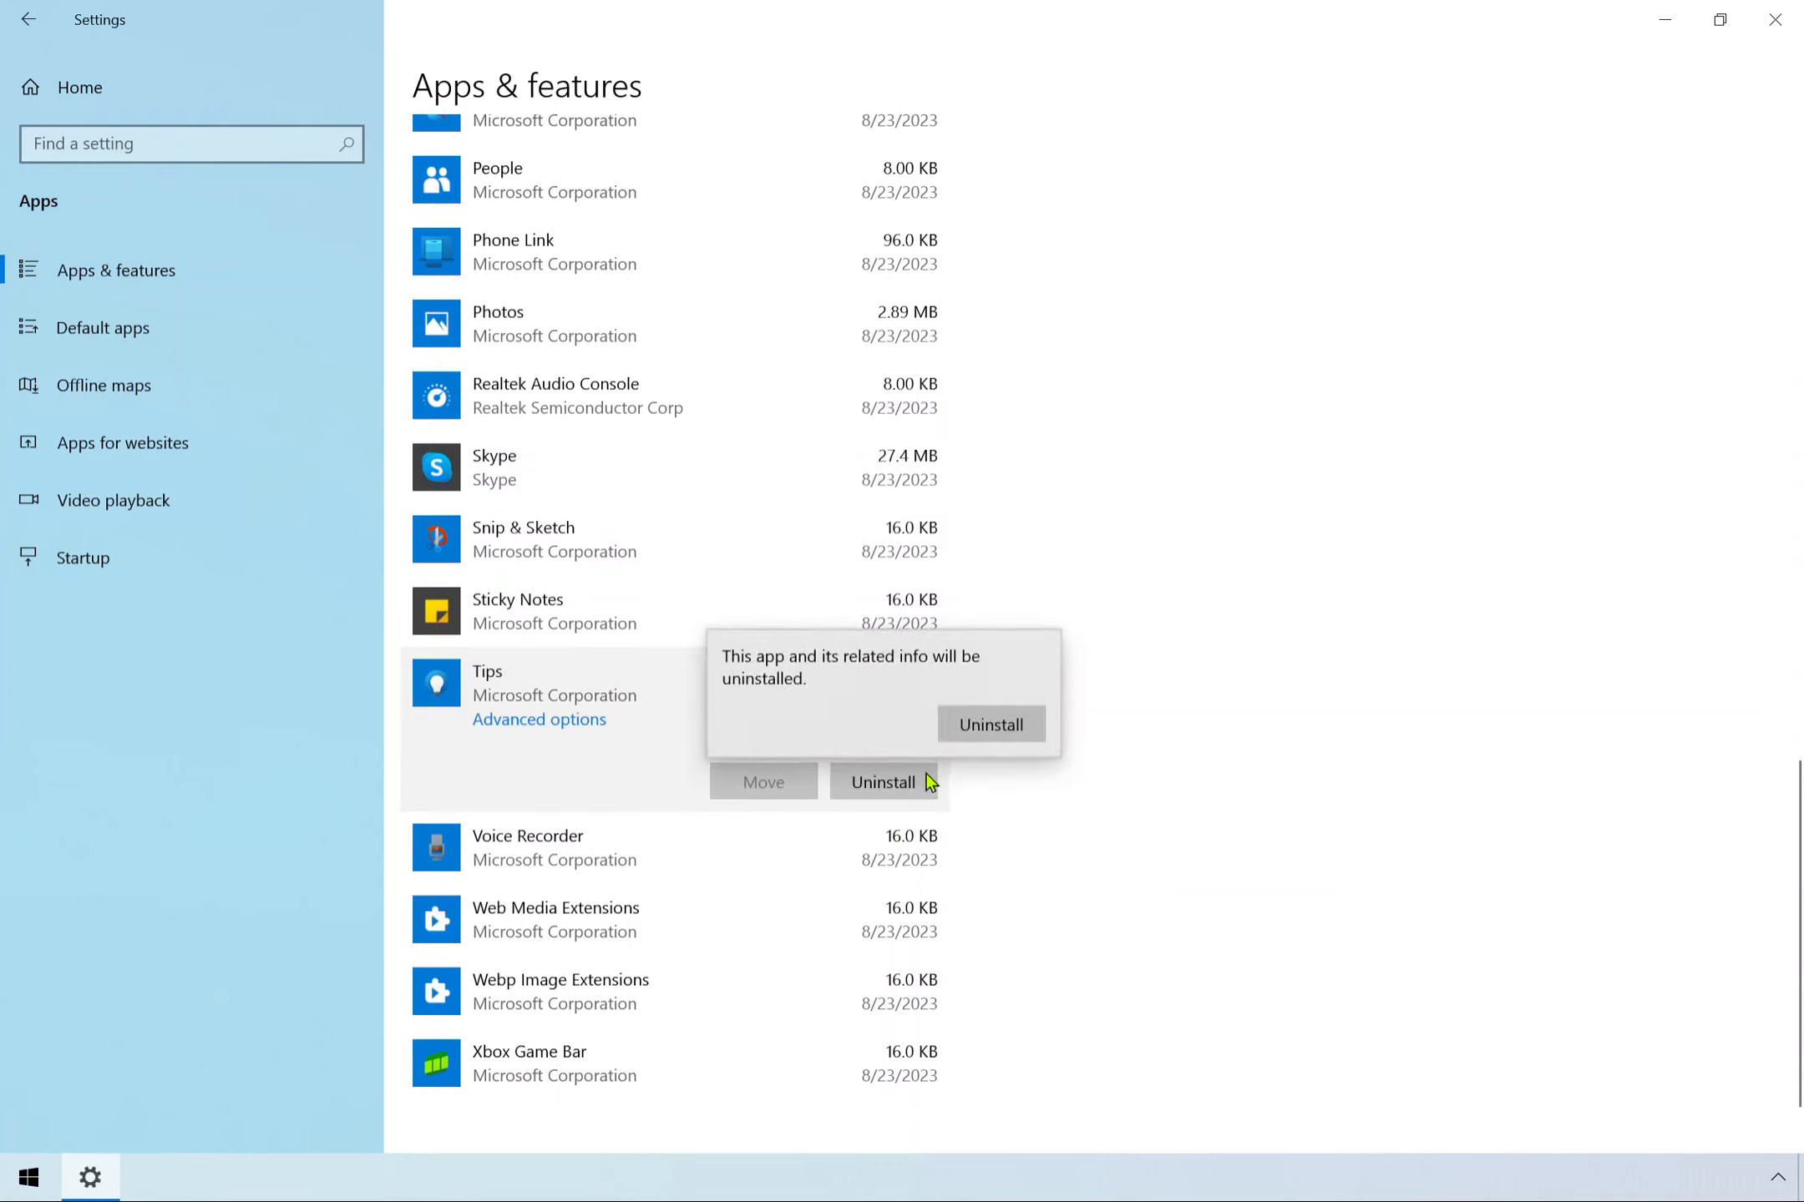
left_click(992, 731)
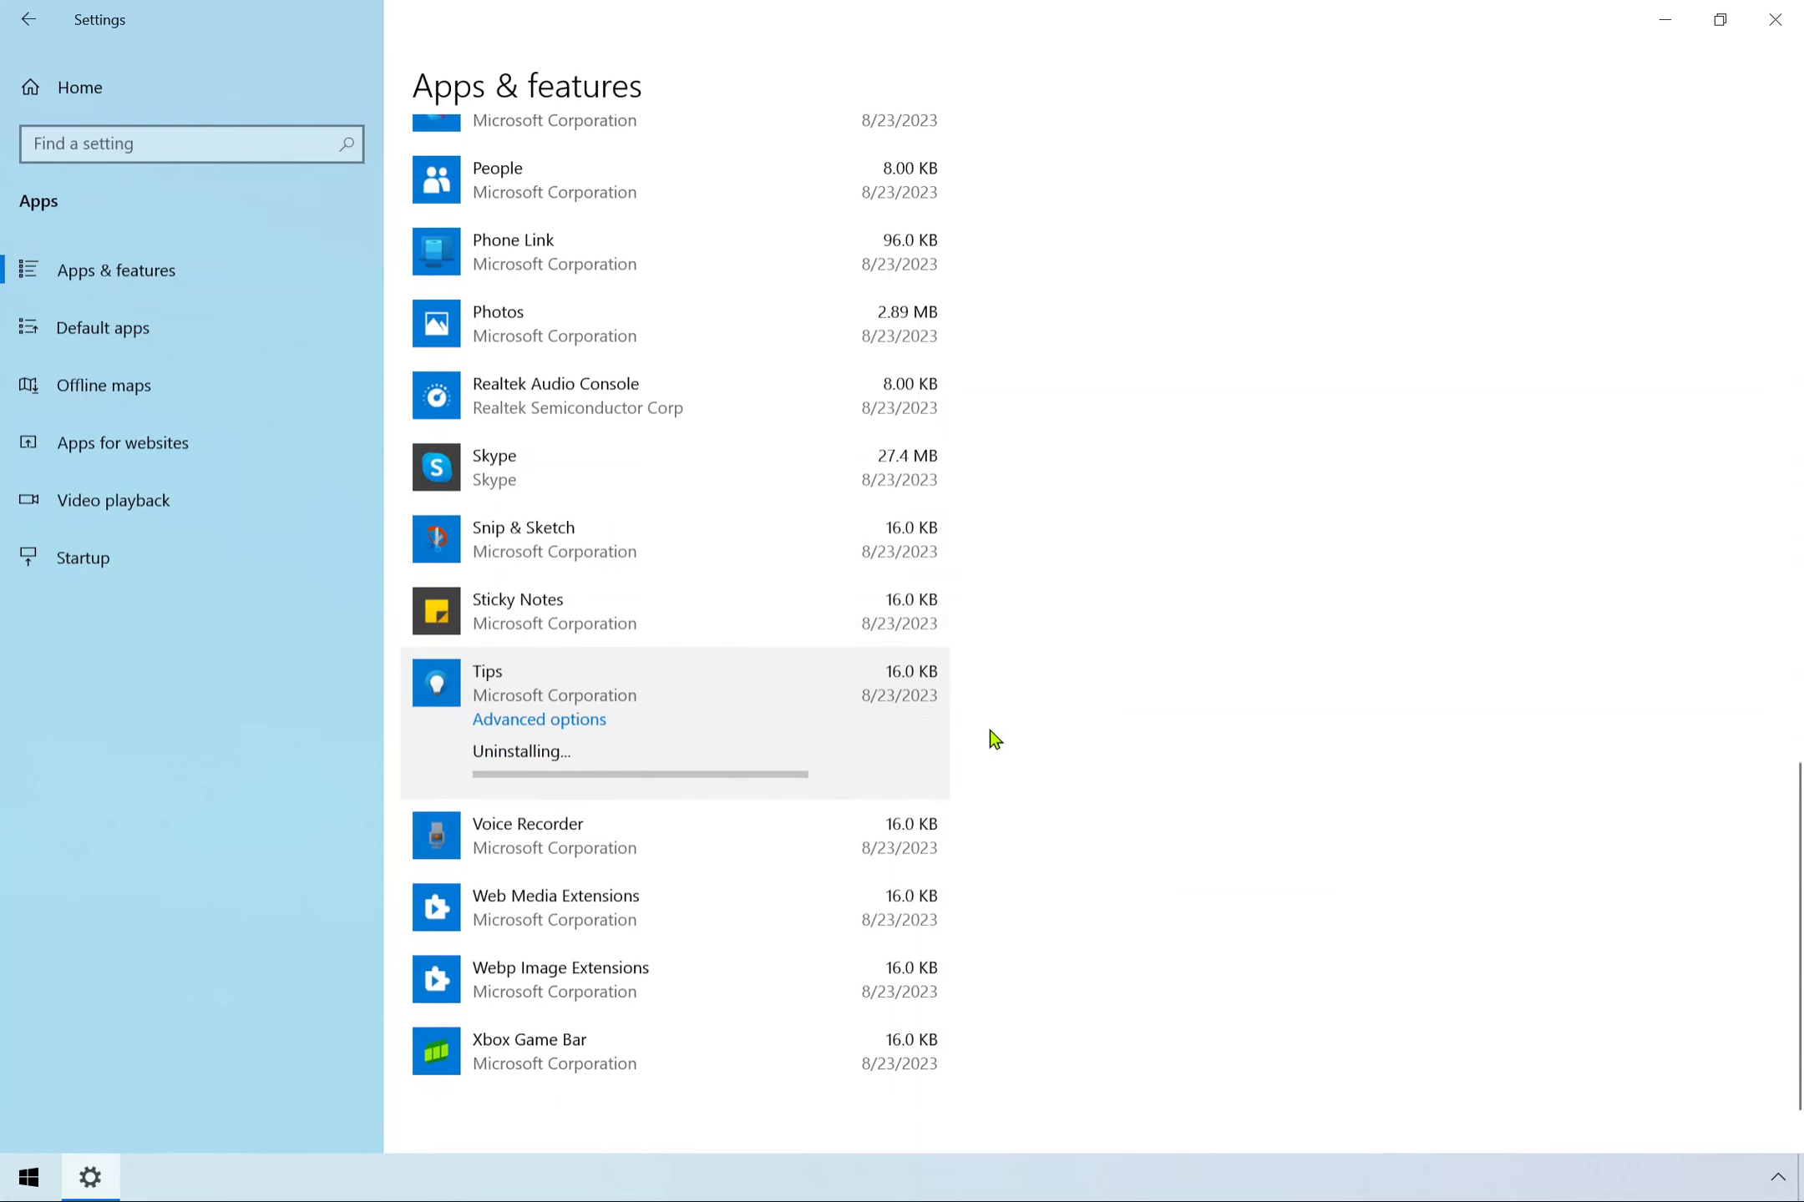
left_click(868, 837)
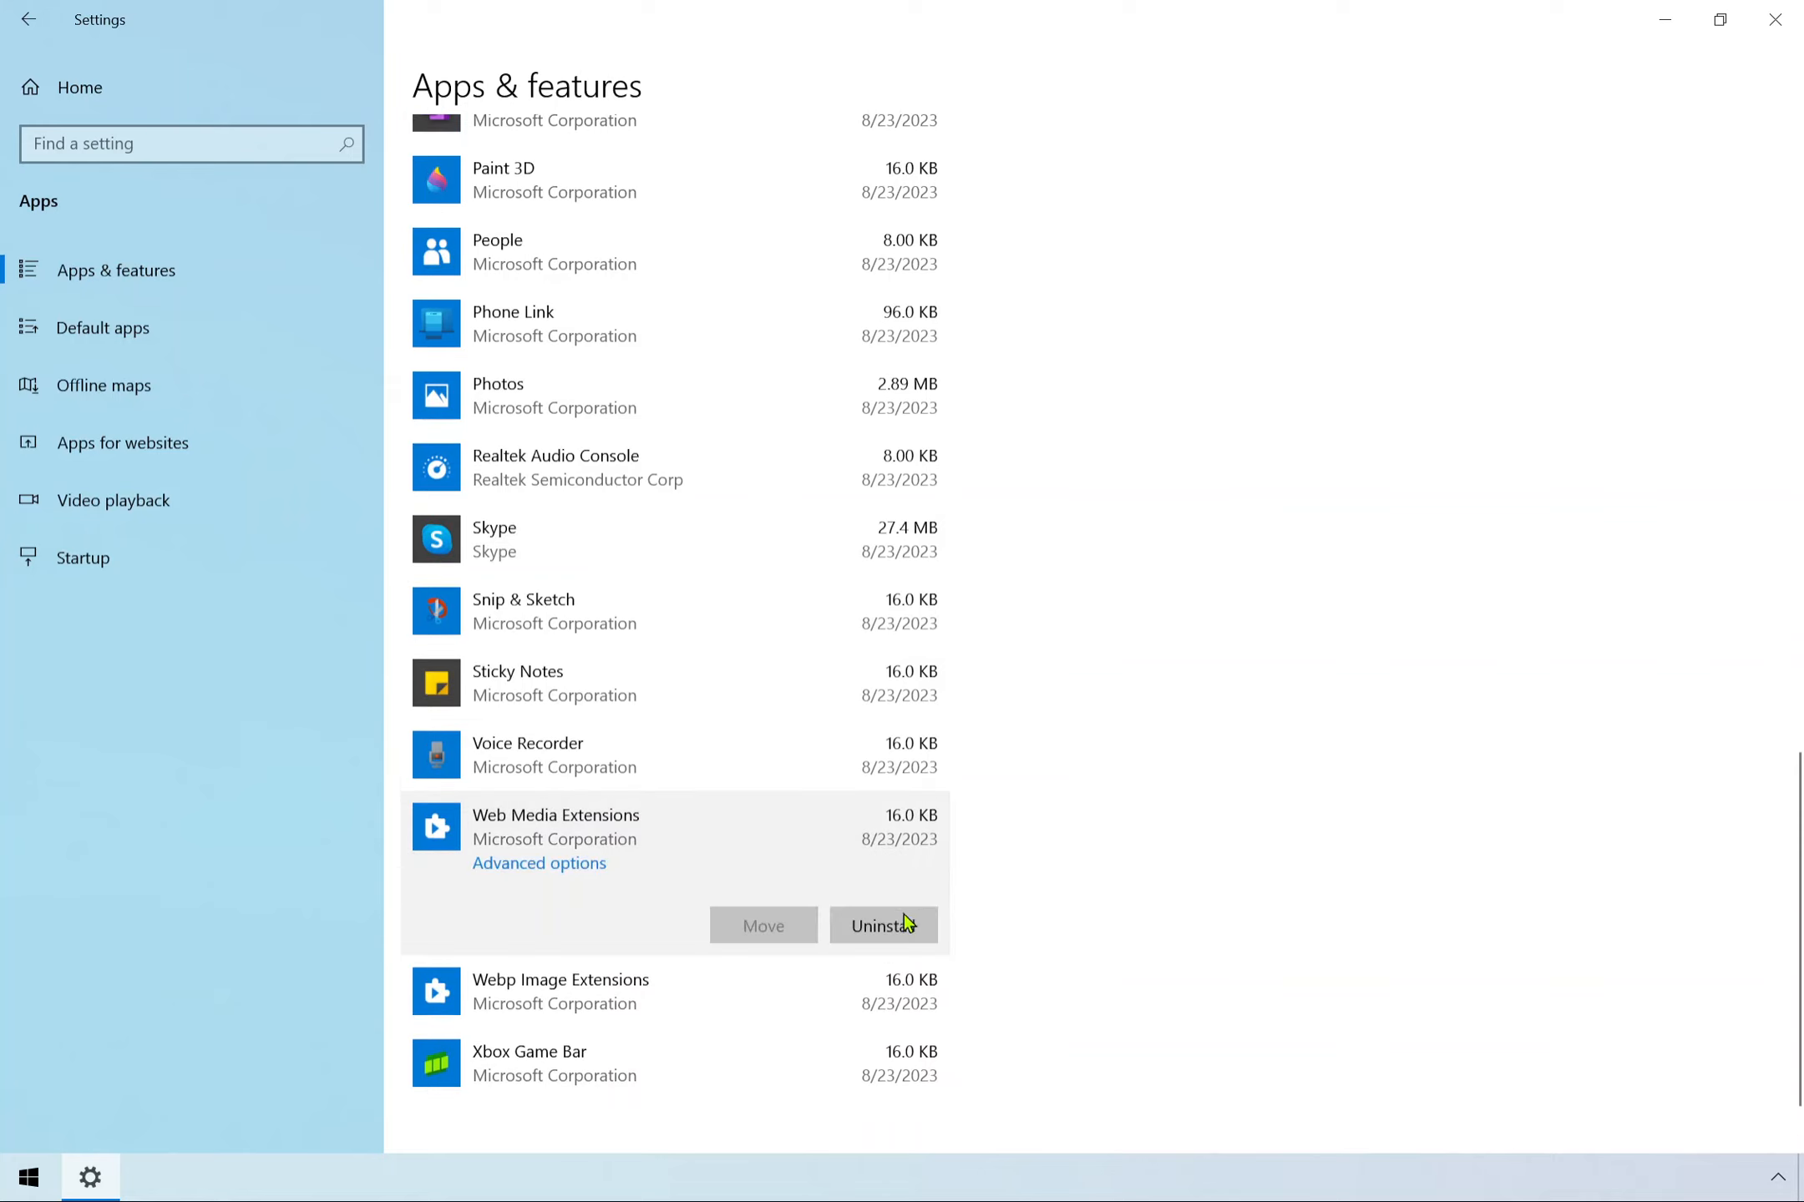
left_click(901, 926)
left_click(988, 883)
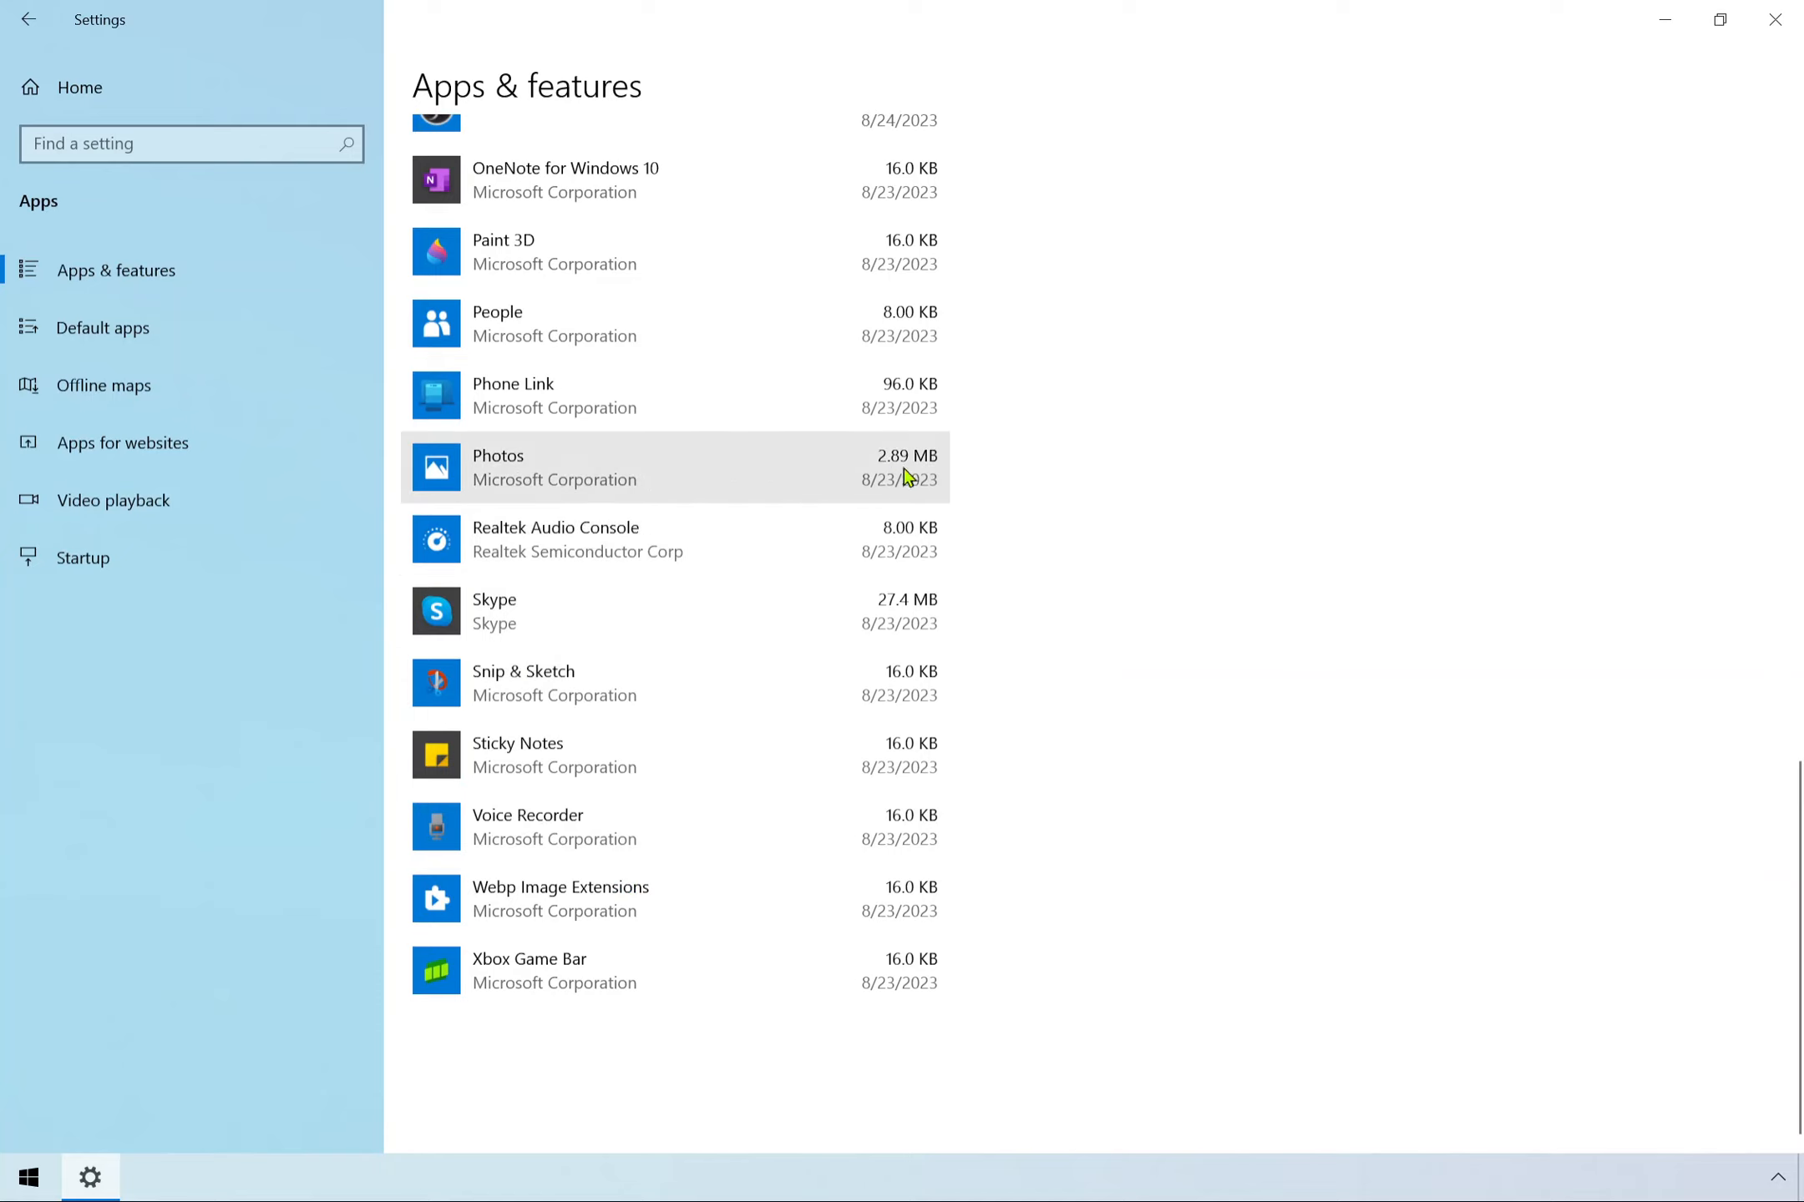
Check whether Photos, Phone Link and People can be removed, and uninstall Paint 3D.
left_click(862, 468)
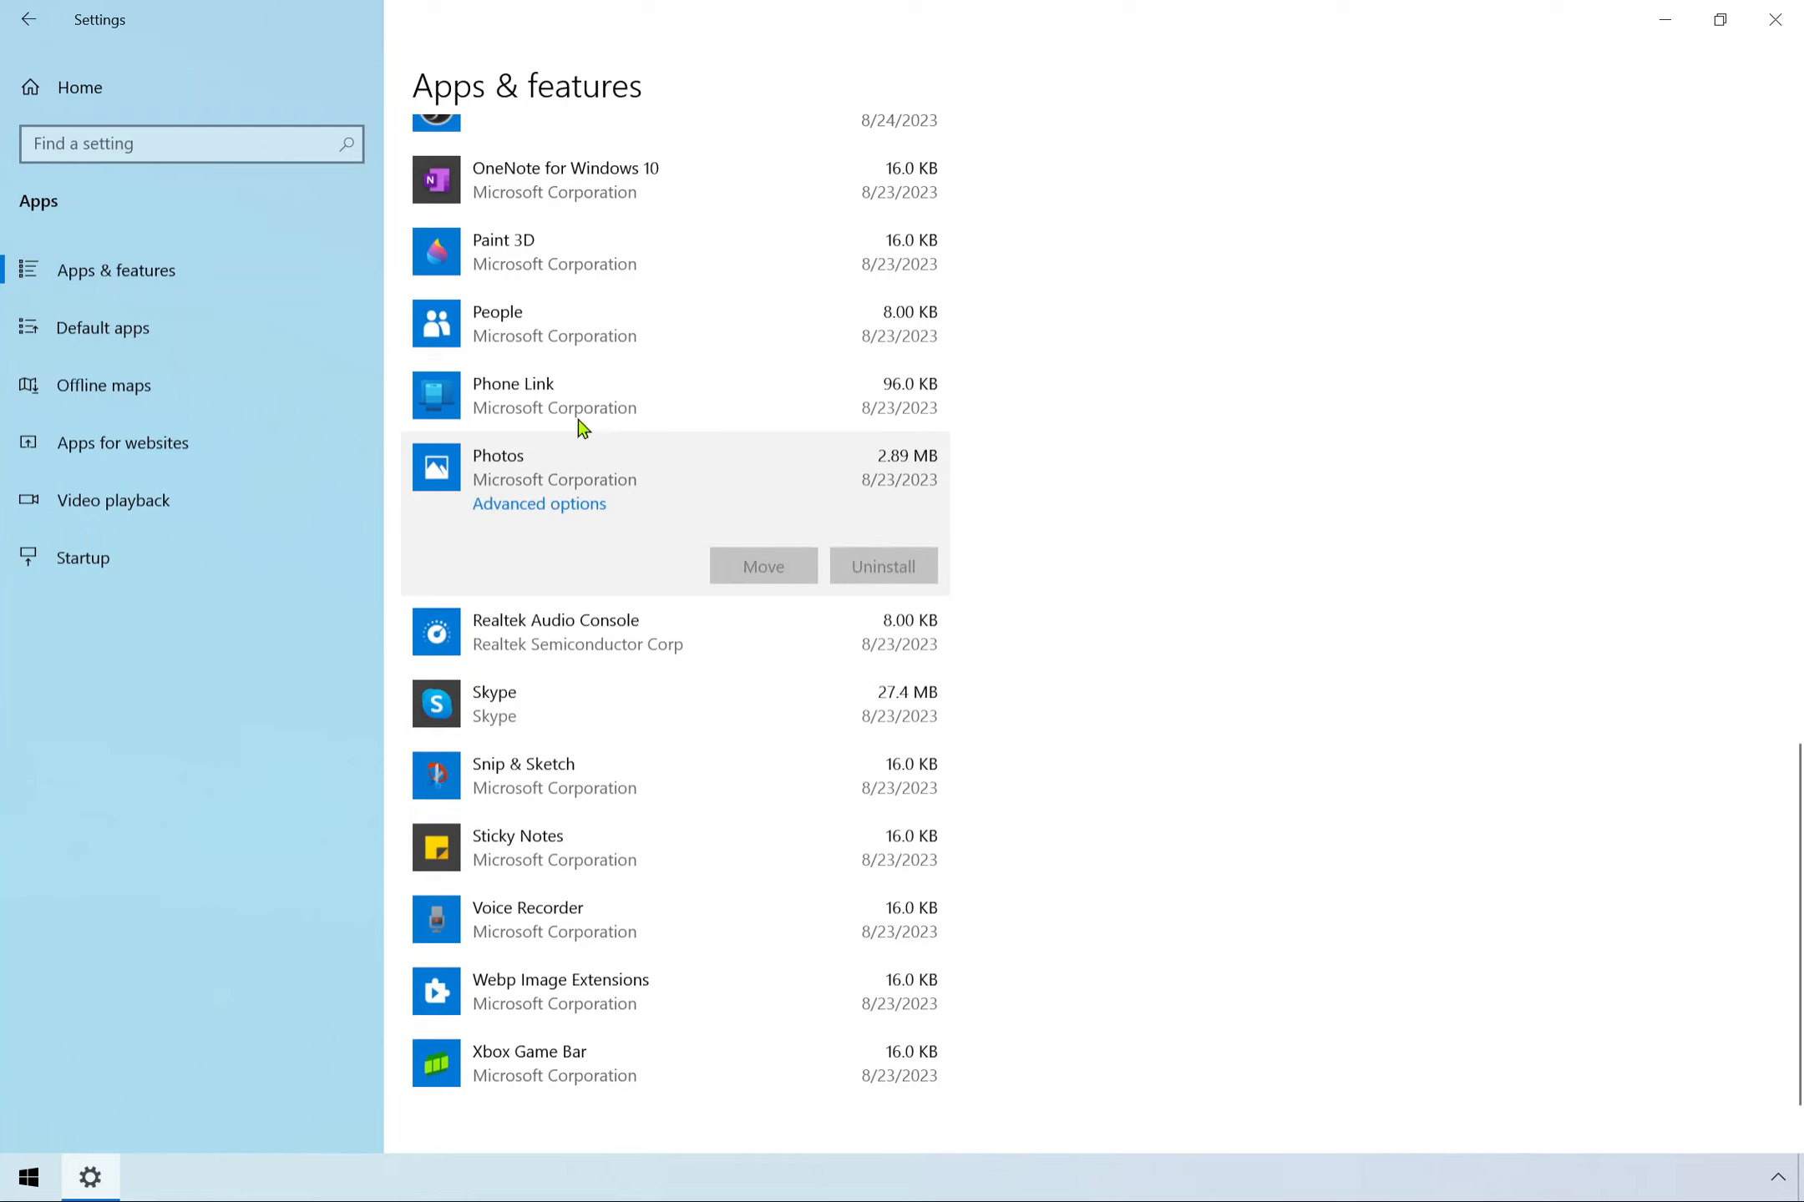
left_click(727, 403)
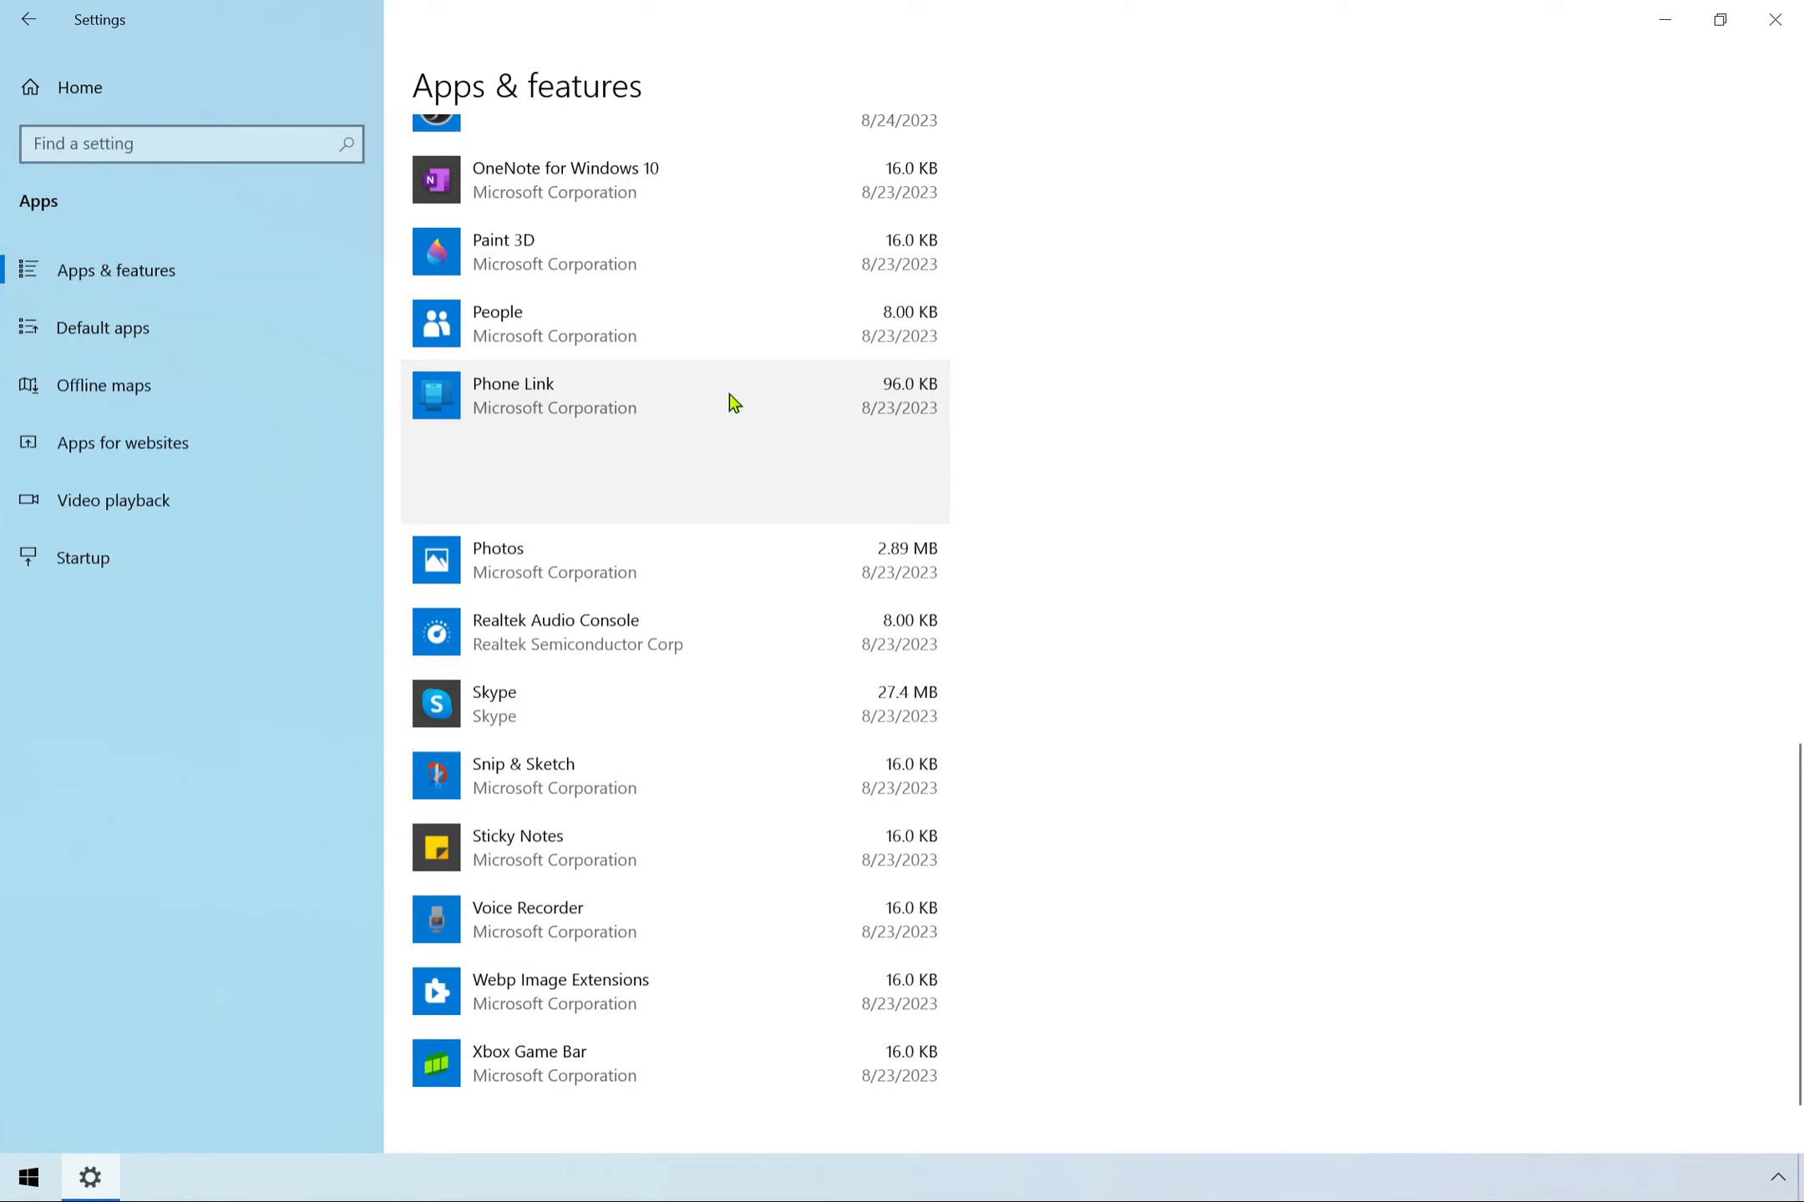
left_click(740, 349)
scroll(732, 347, "up", 2)
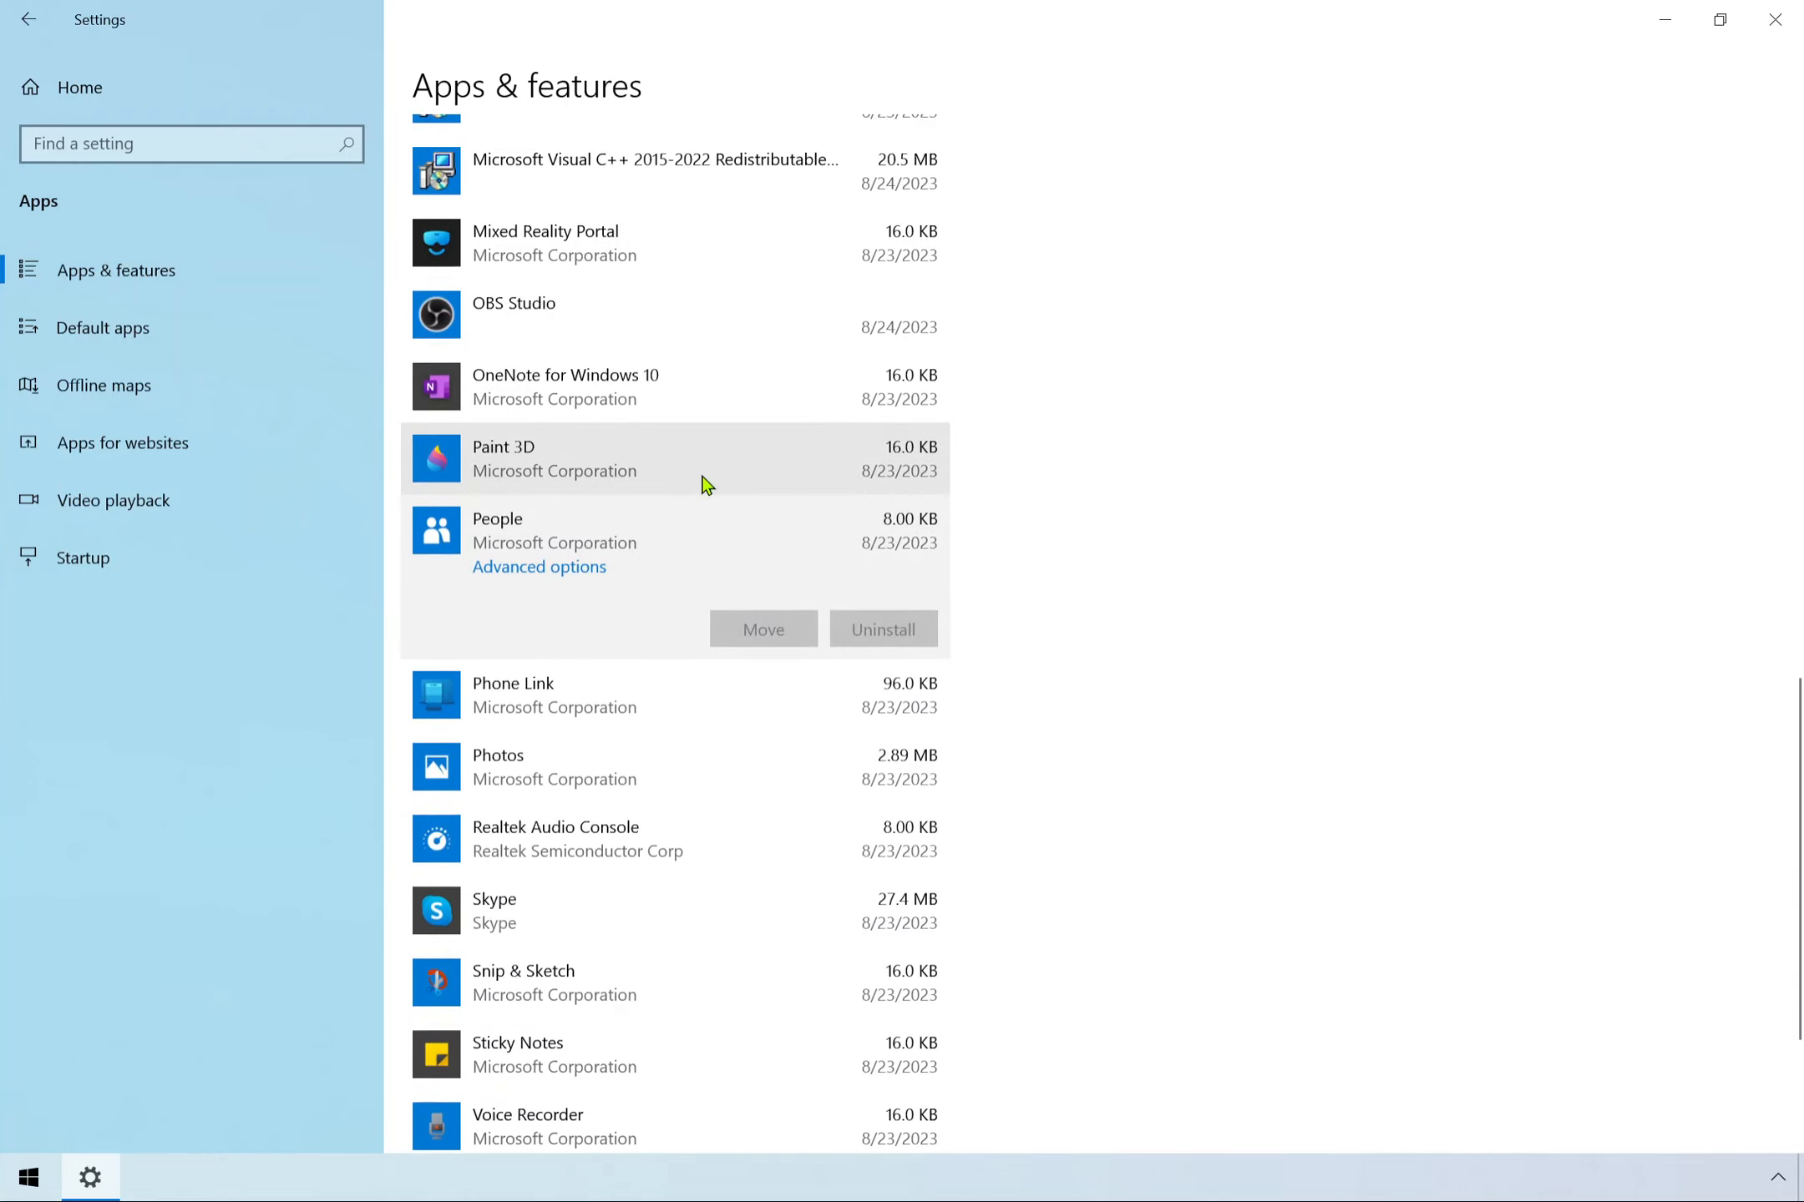
left_click(769, 457)
left_click(885, 559)
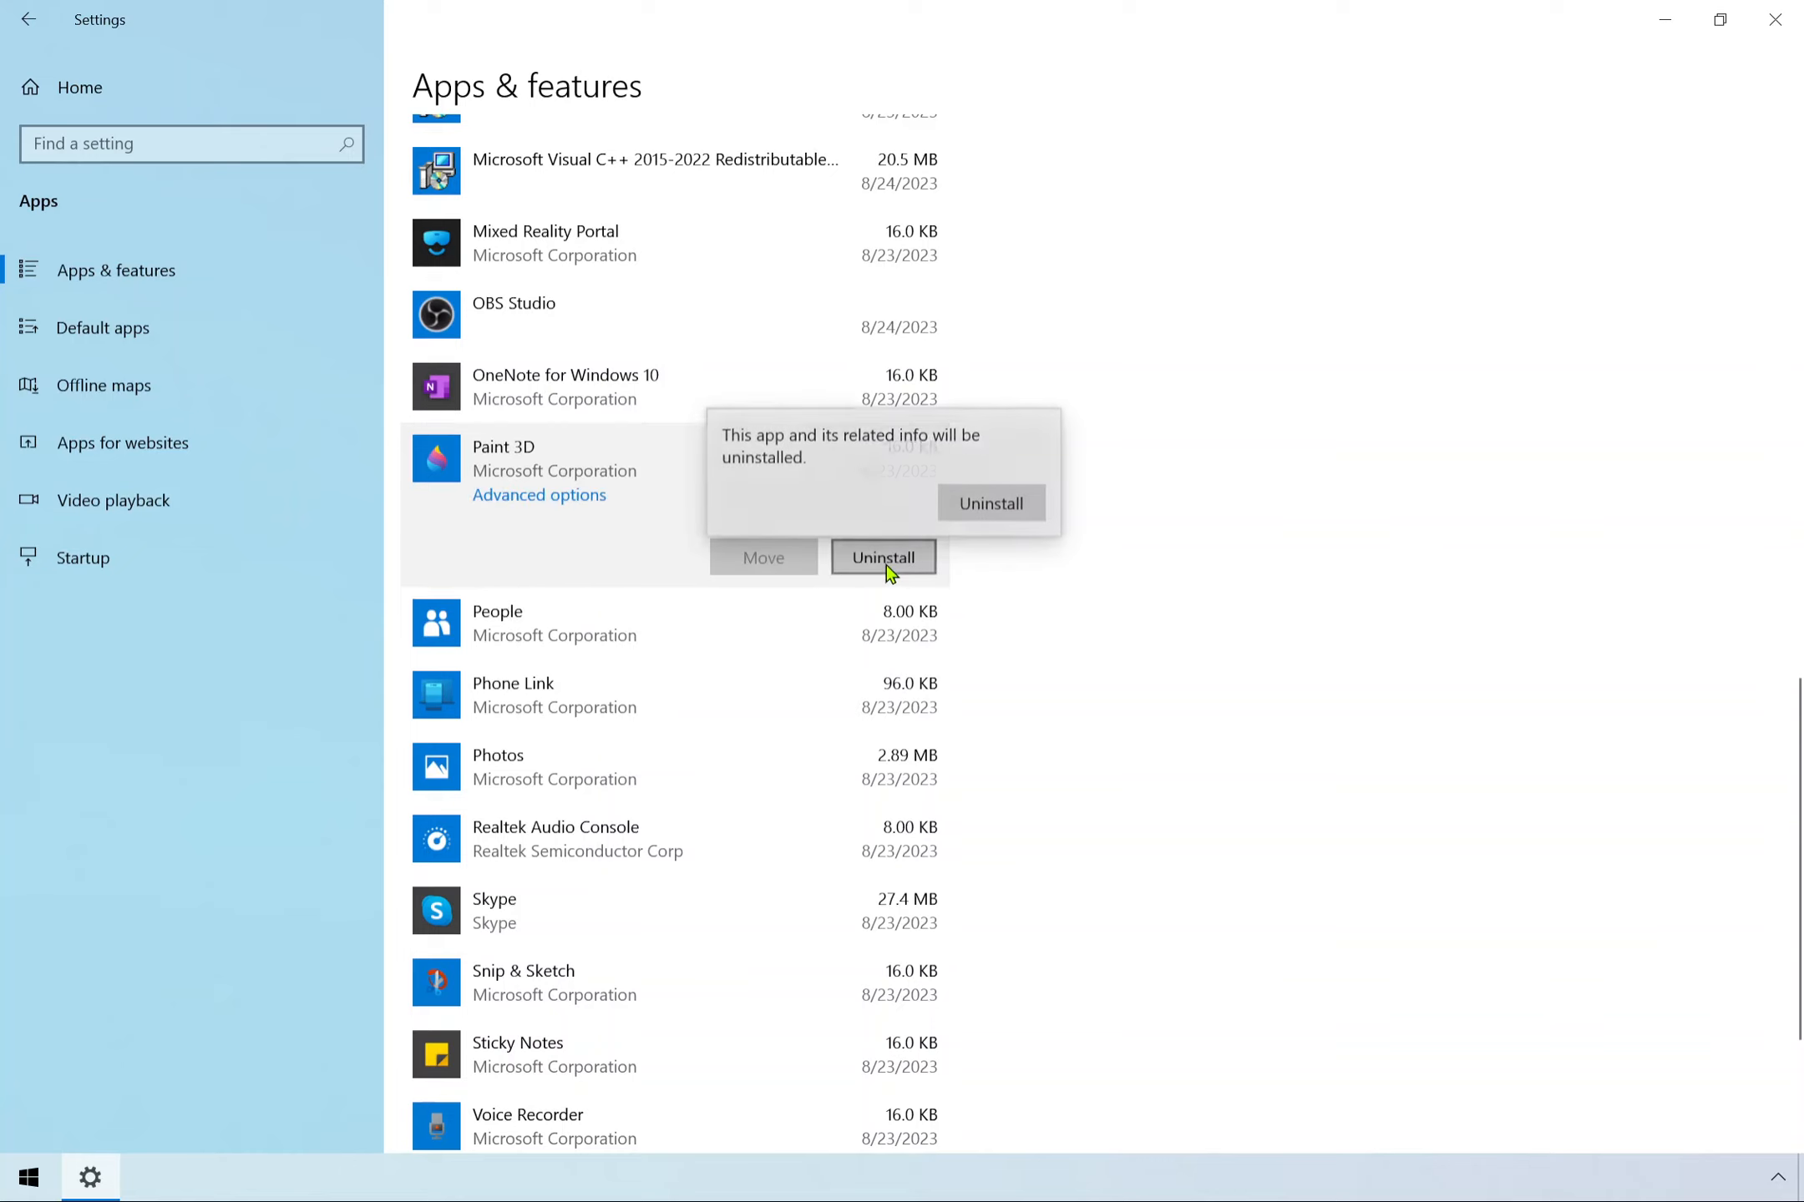
left_click(988, 506)
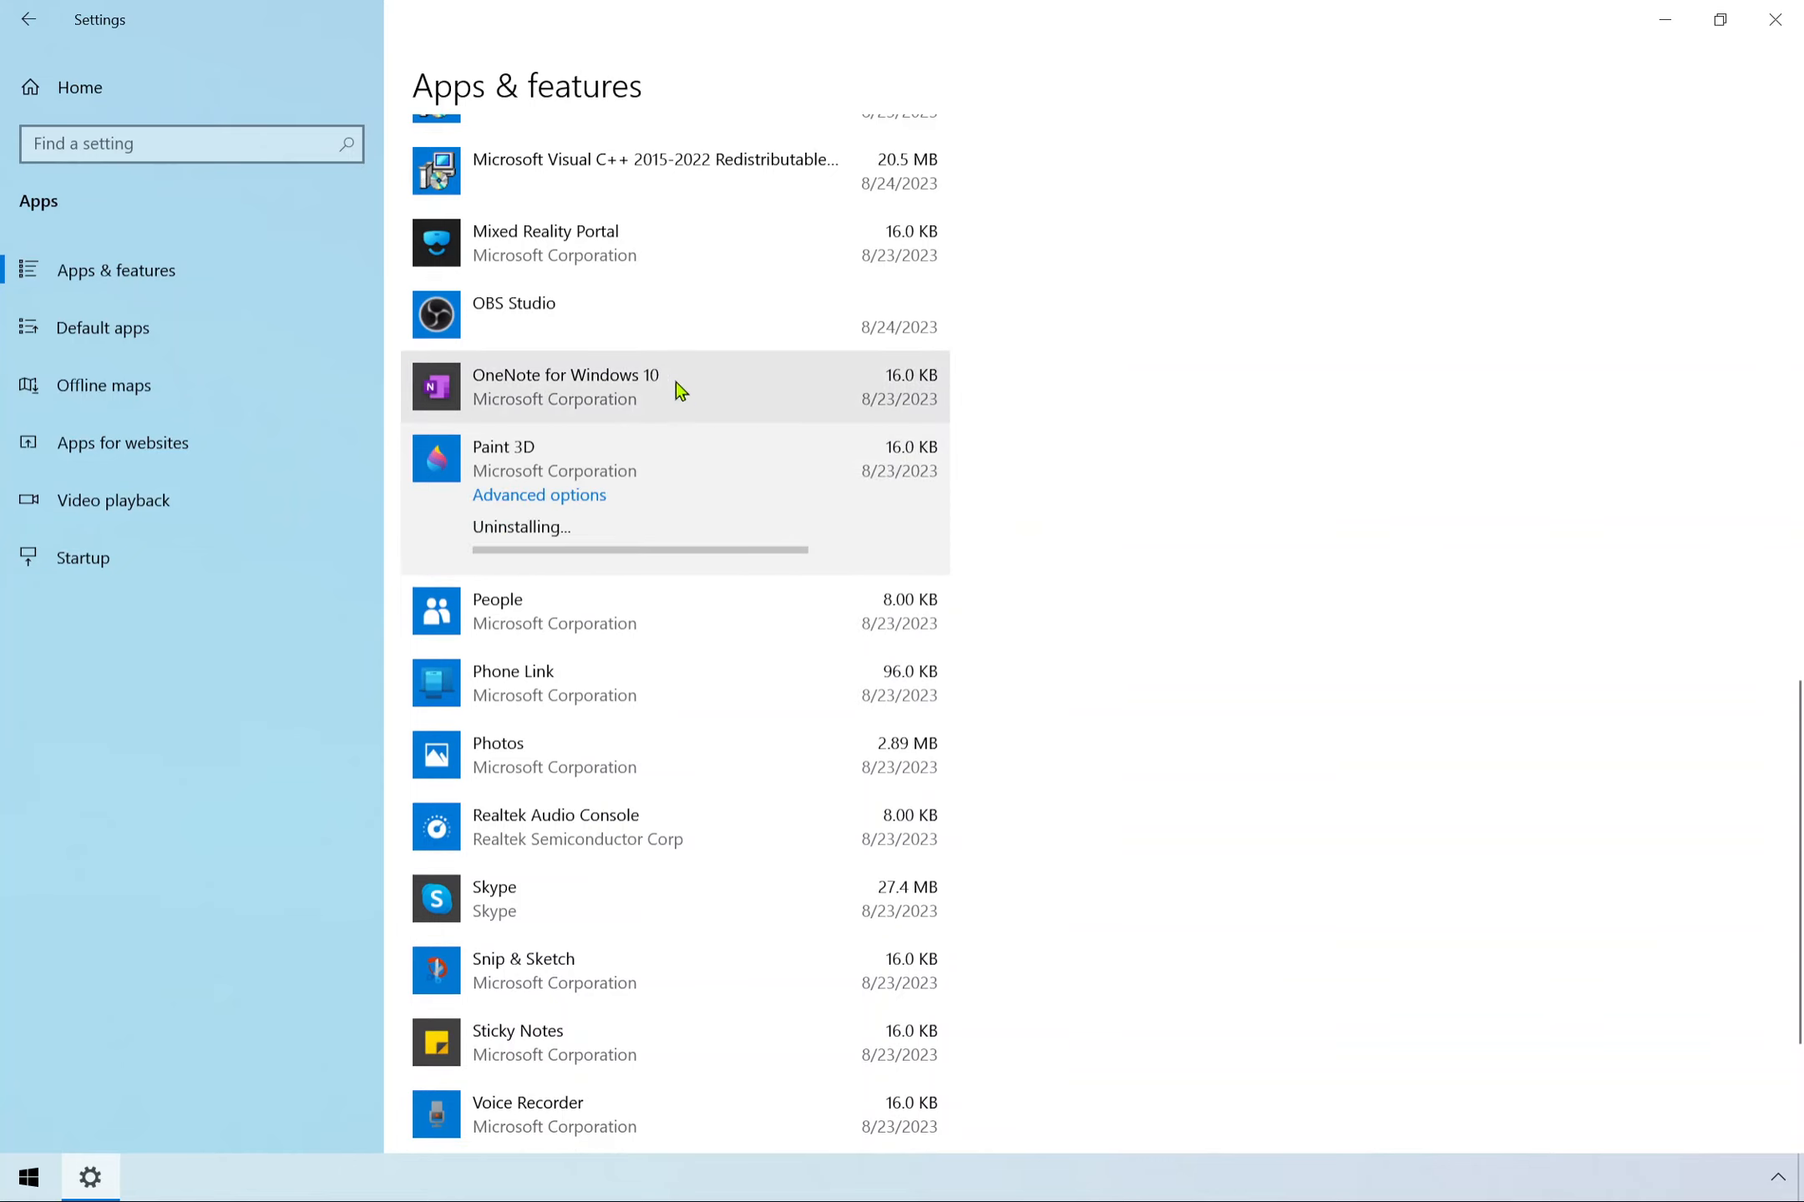
Uninstall OneNote for Windows 10 and Mixed Reality Portal from the installed apps list.
scroll(713, 400, "up", 1)
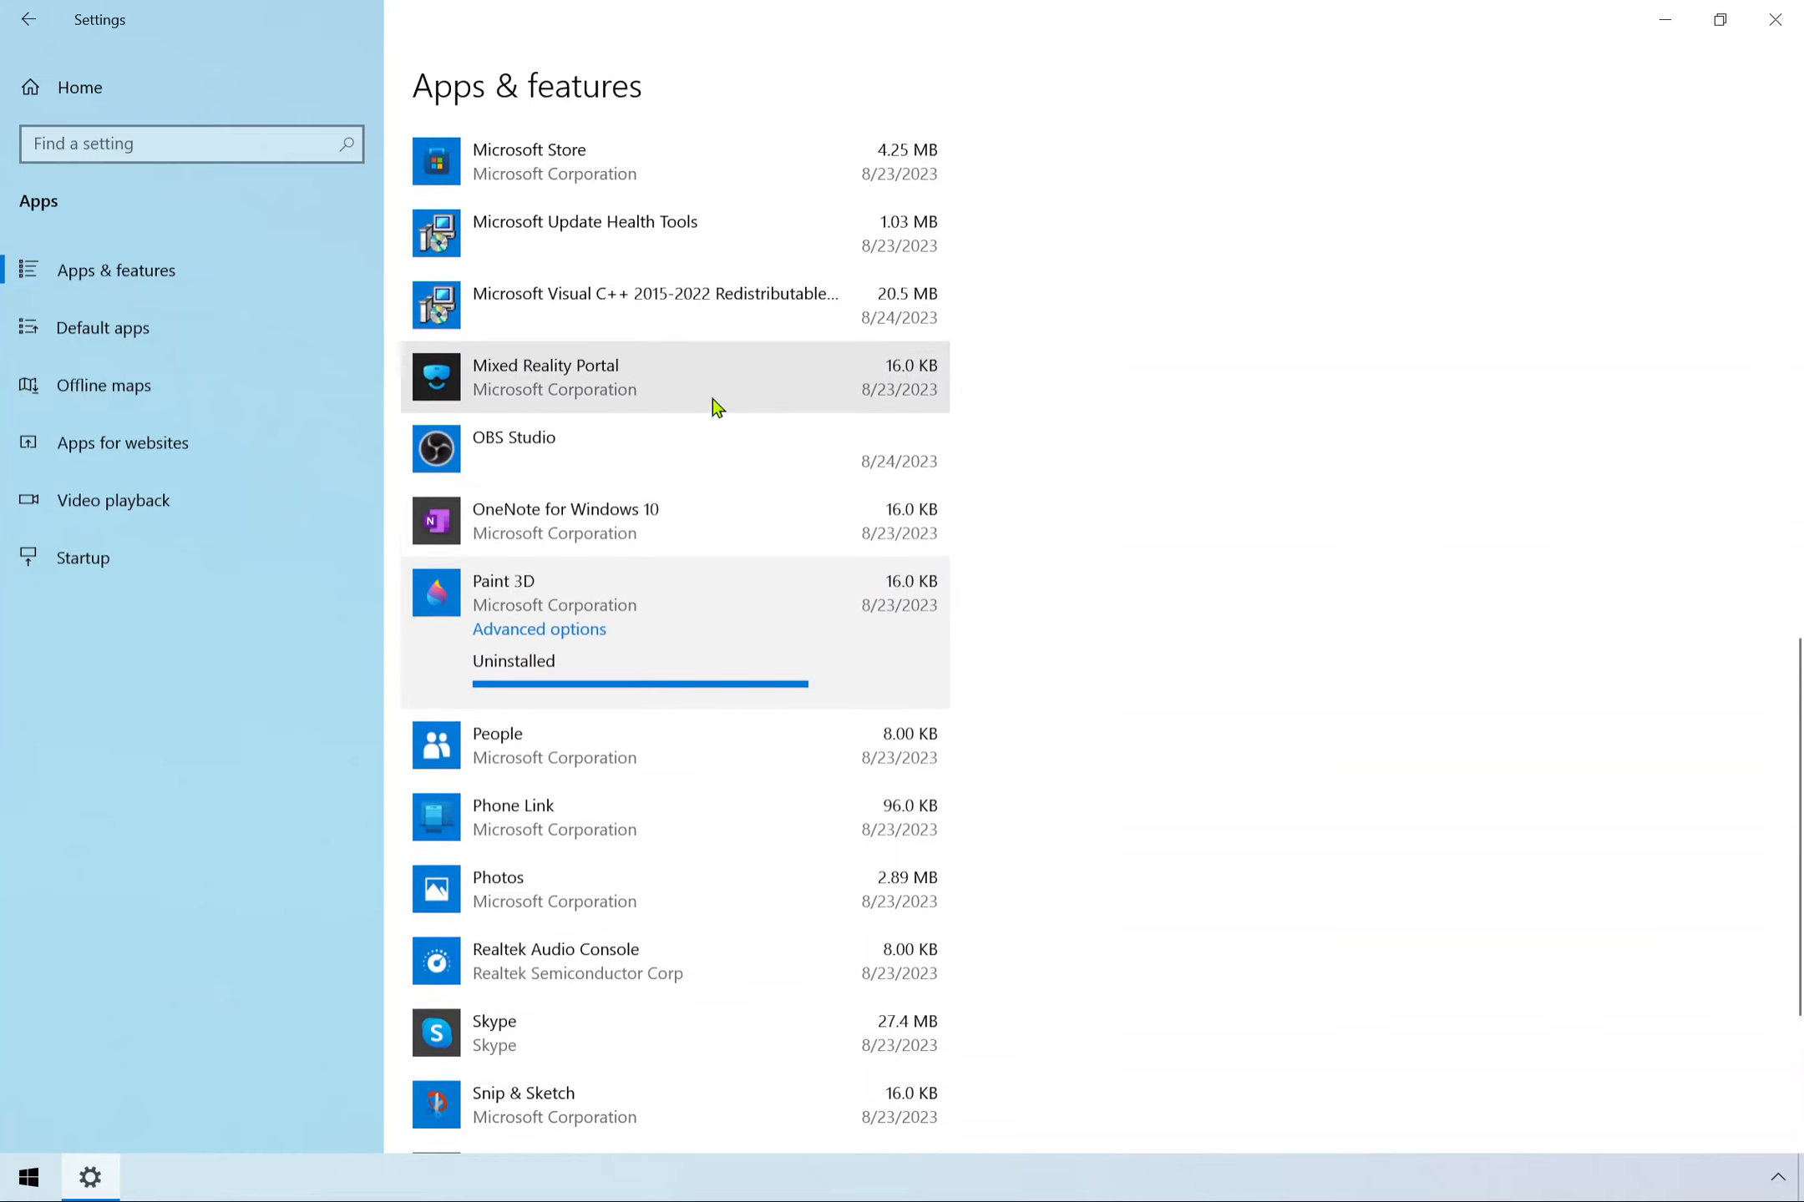
left_click(690, 541)
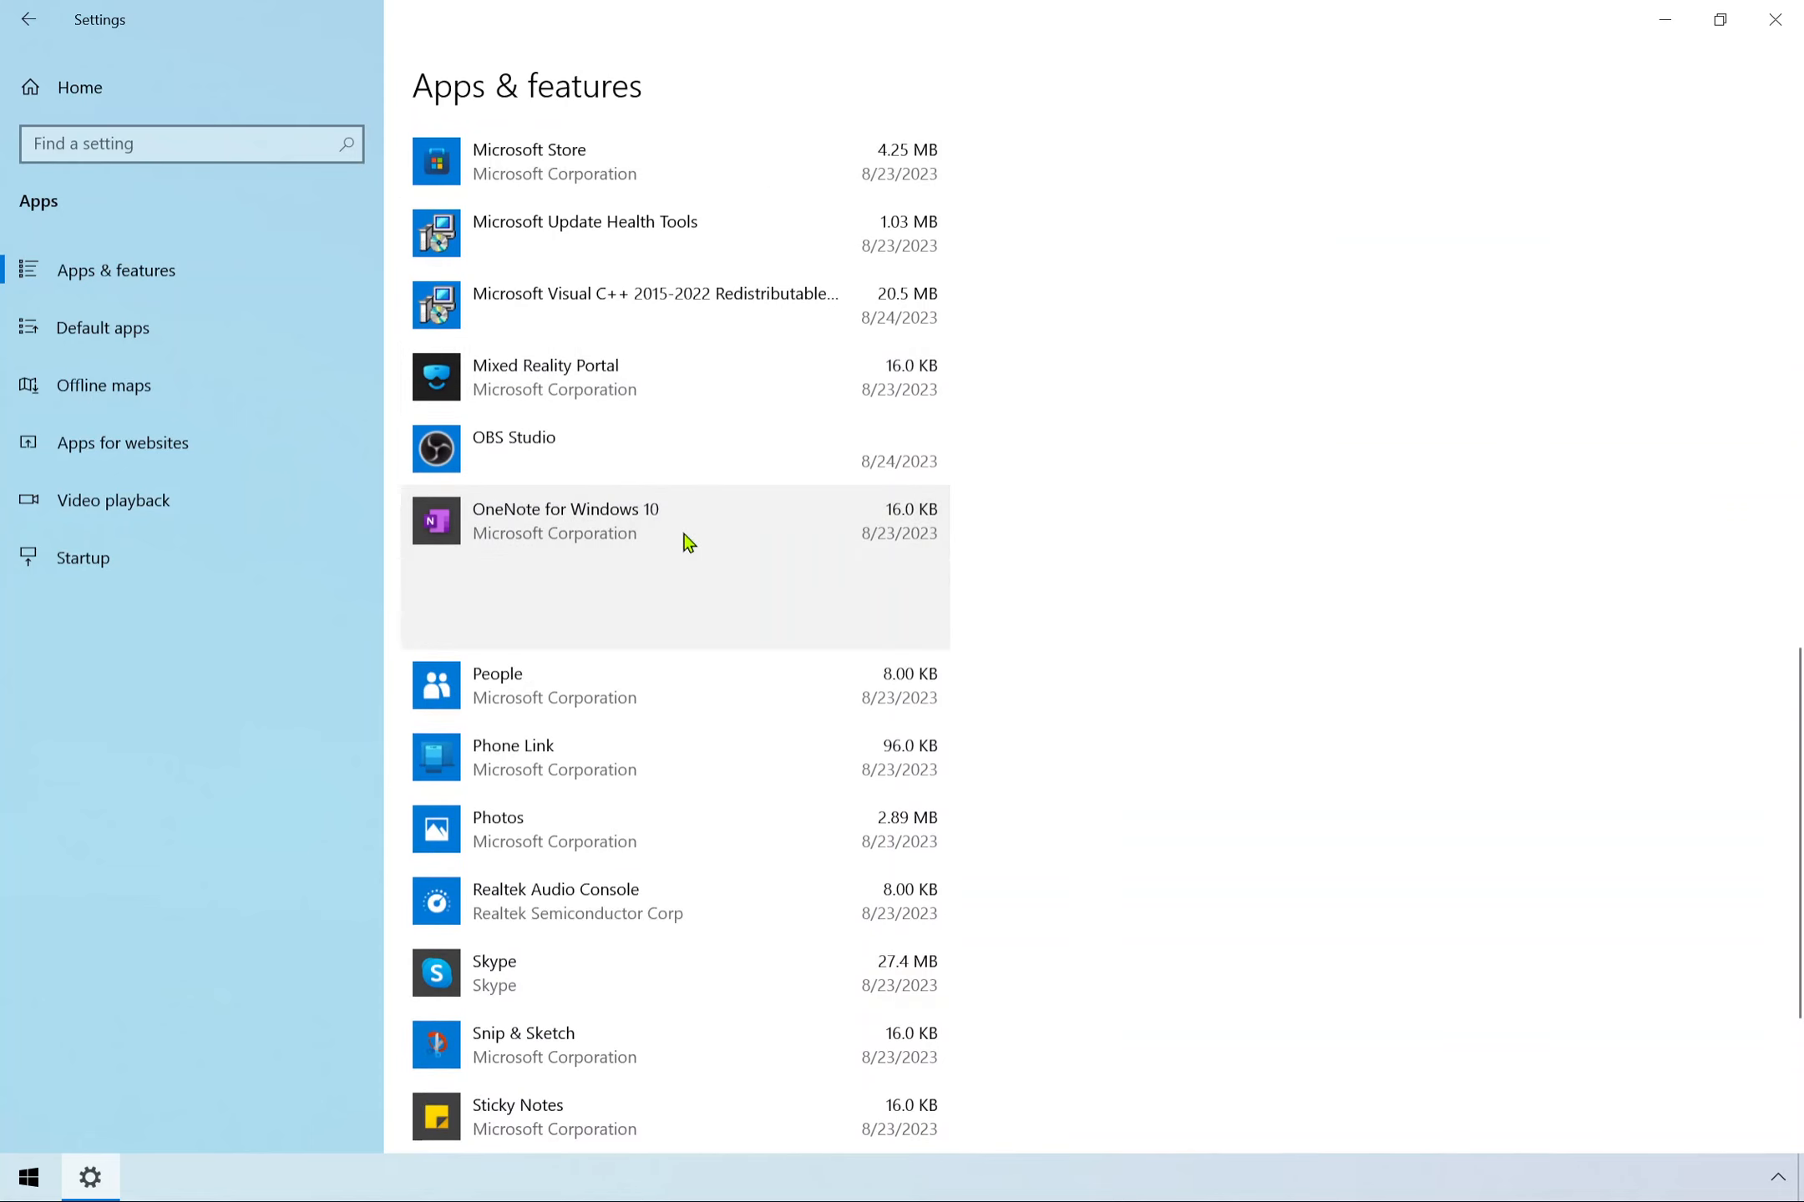
left_click(894, 627)
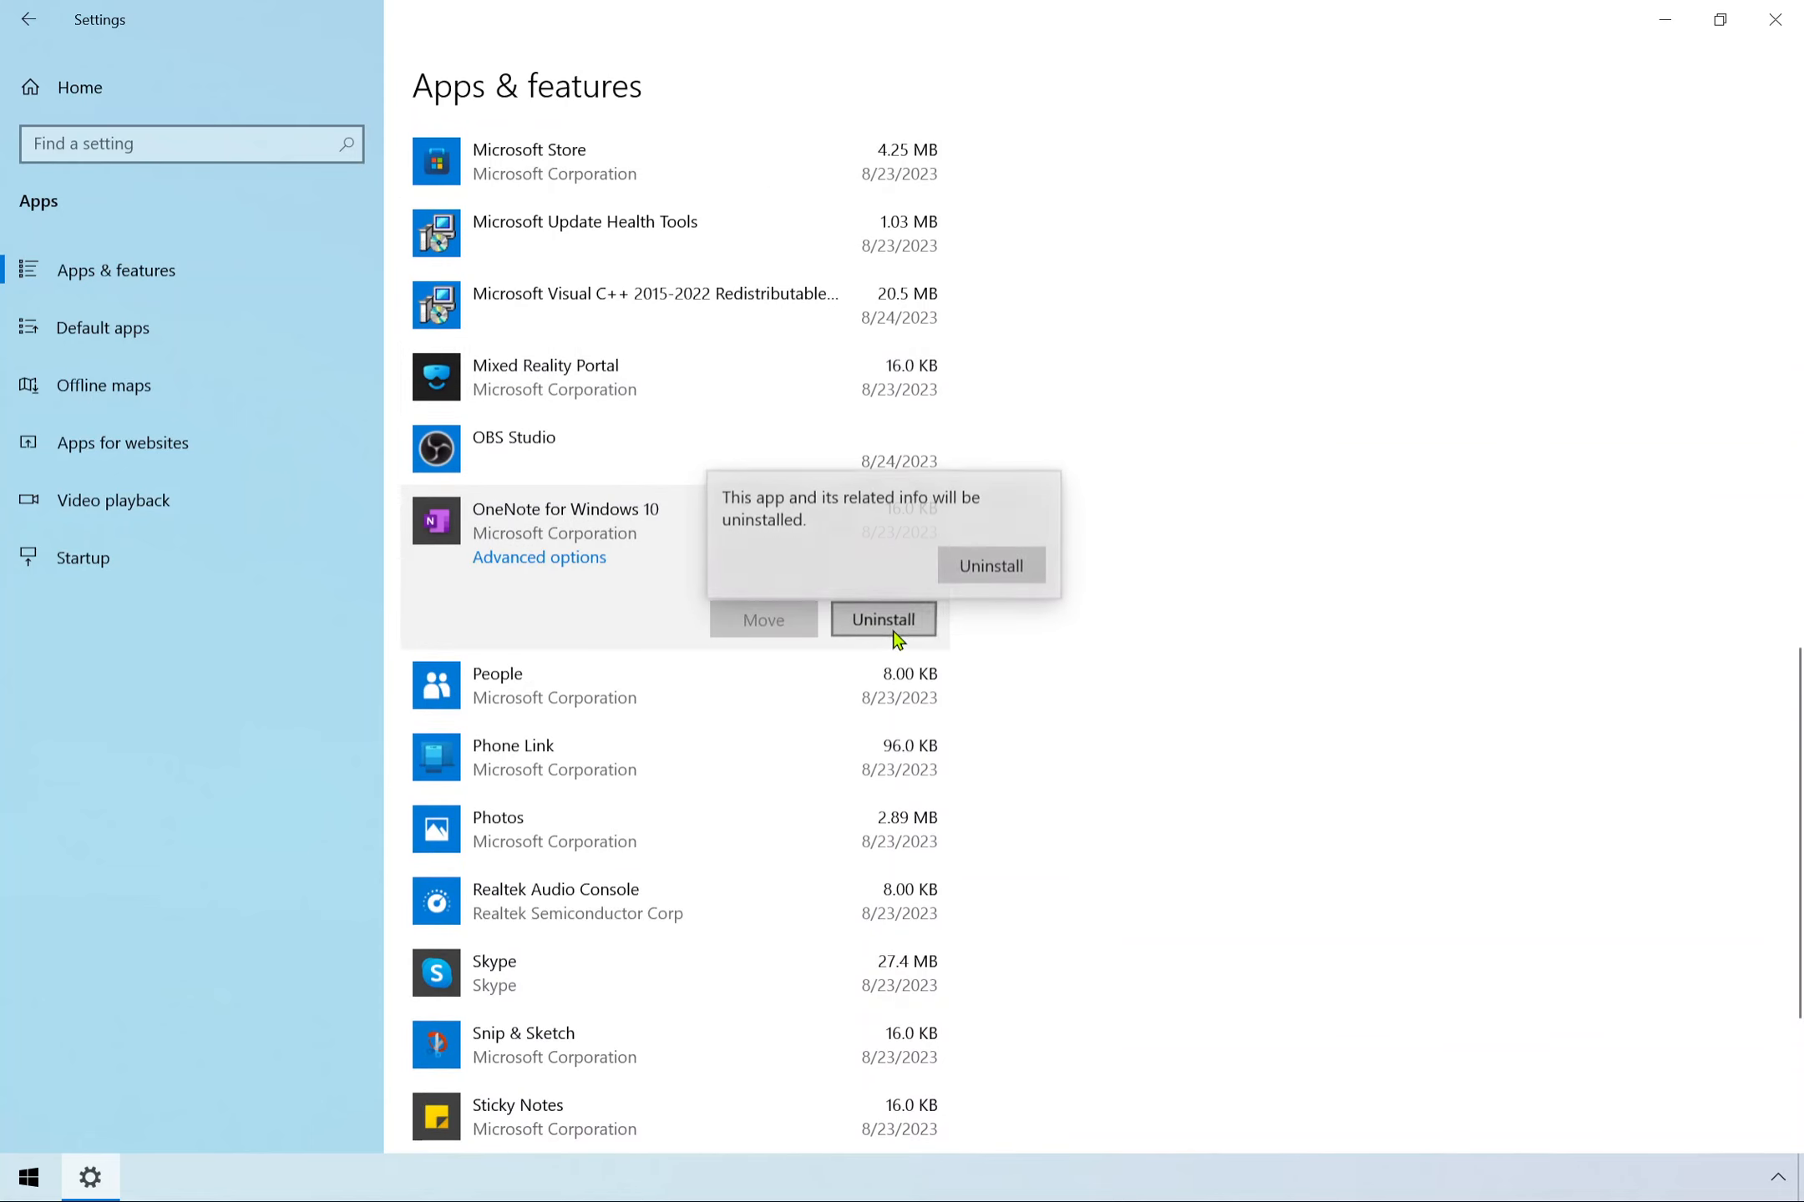
left_click(994, 565)
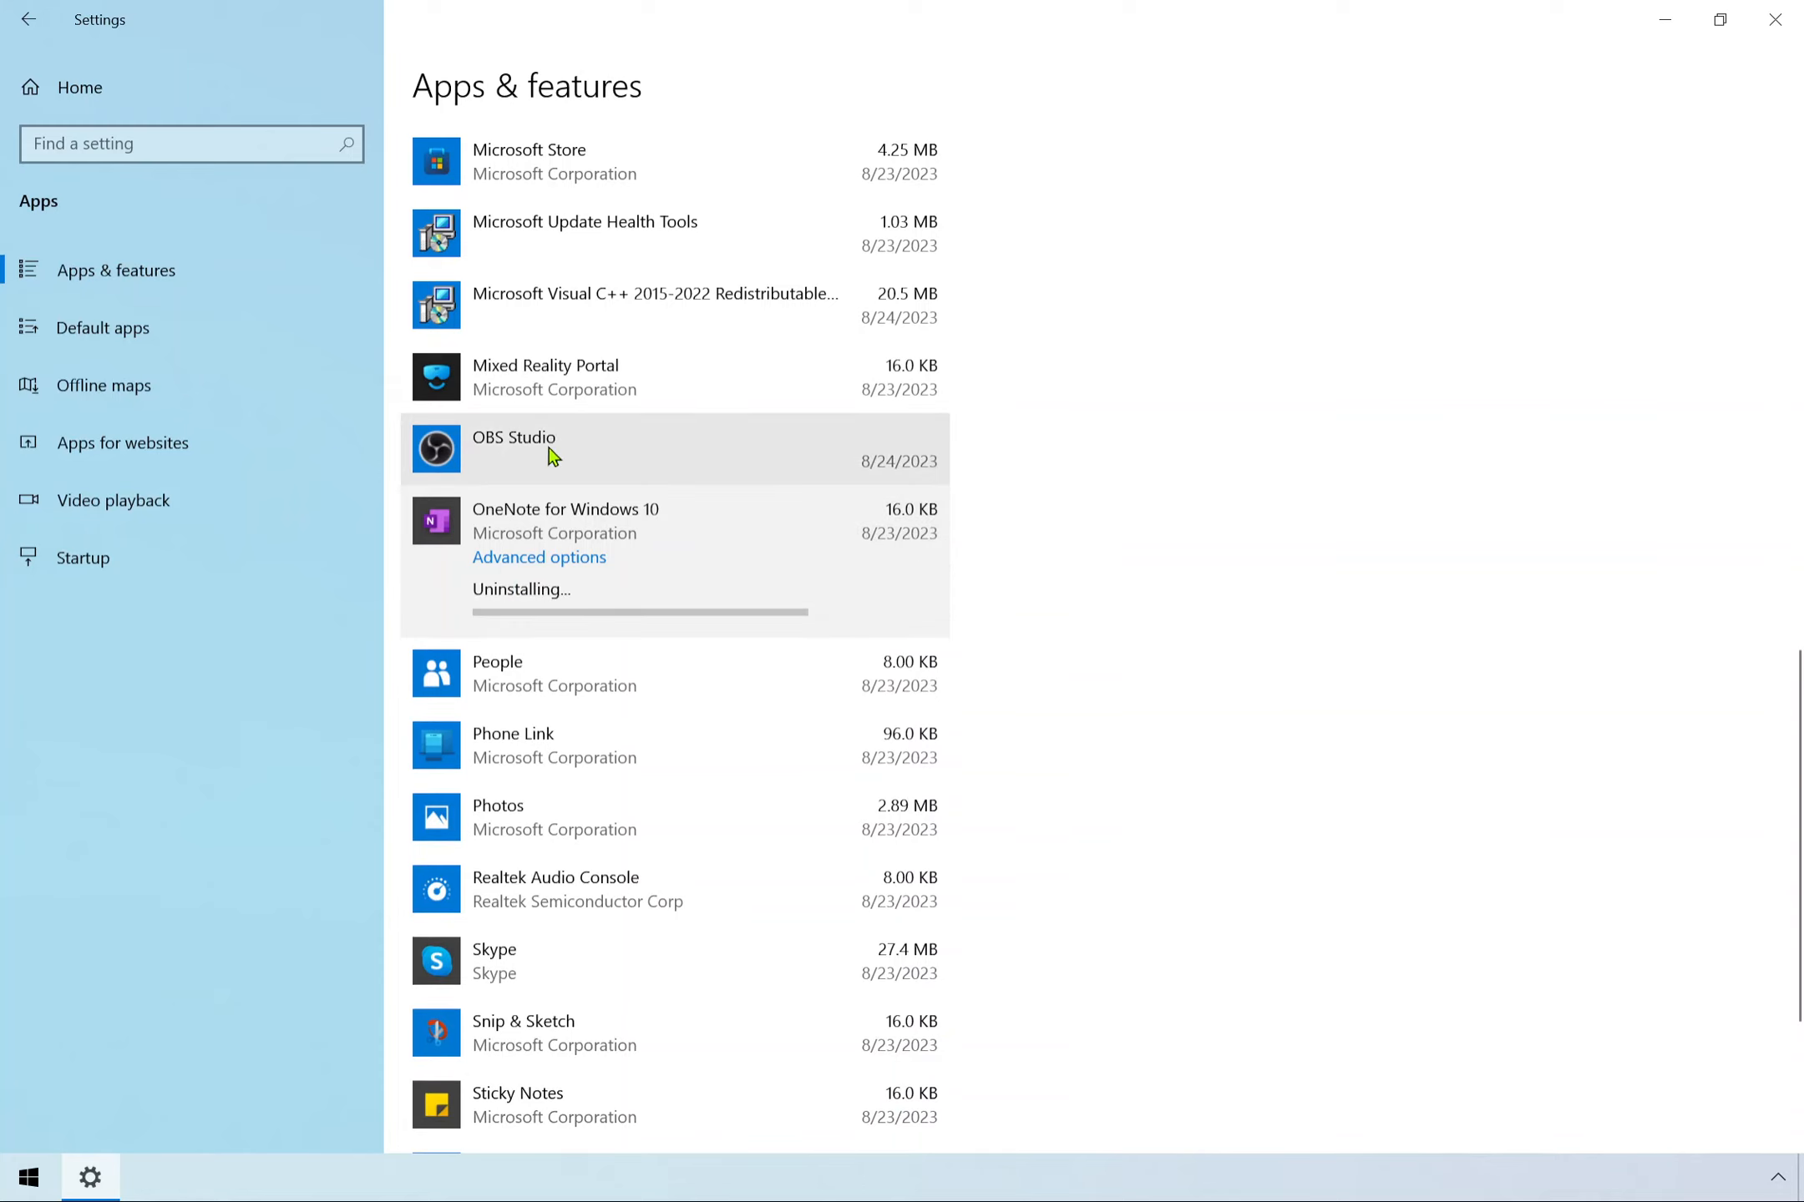
scroll(732, 475, "up", 2)
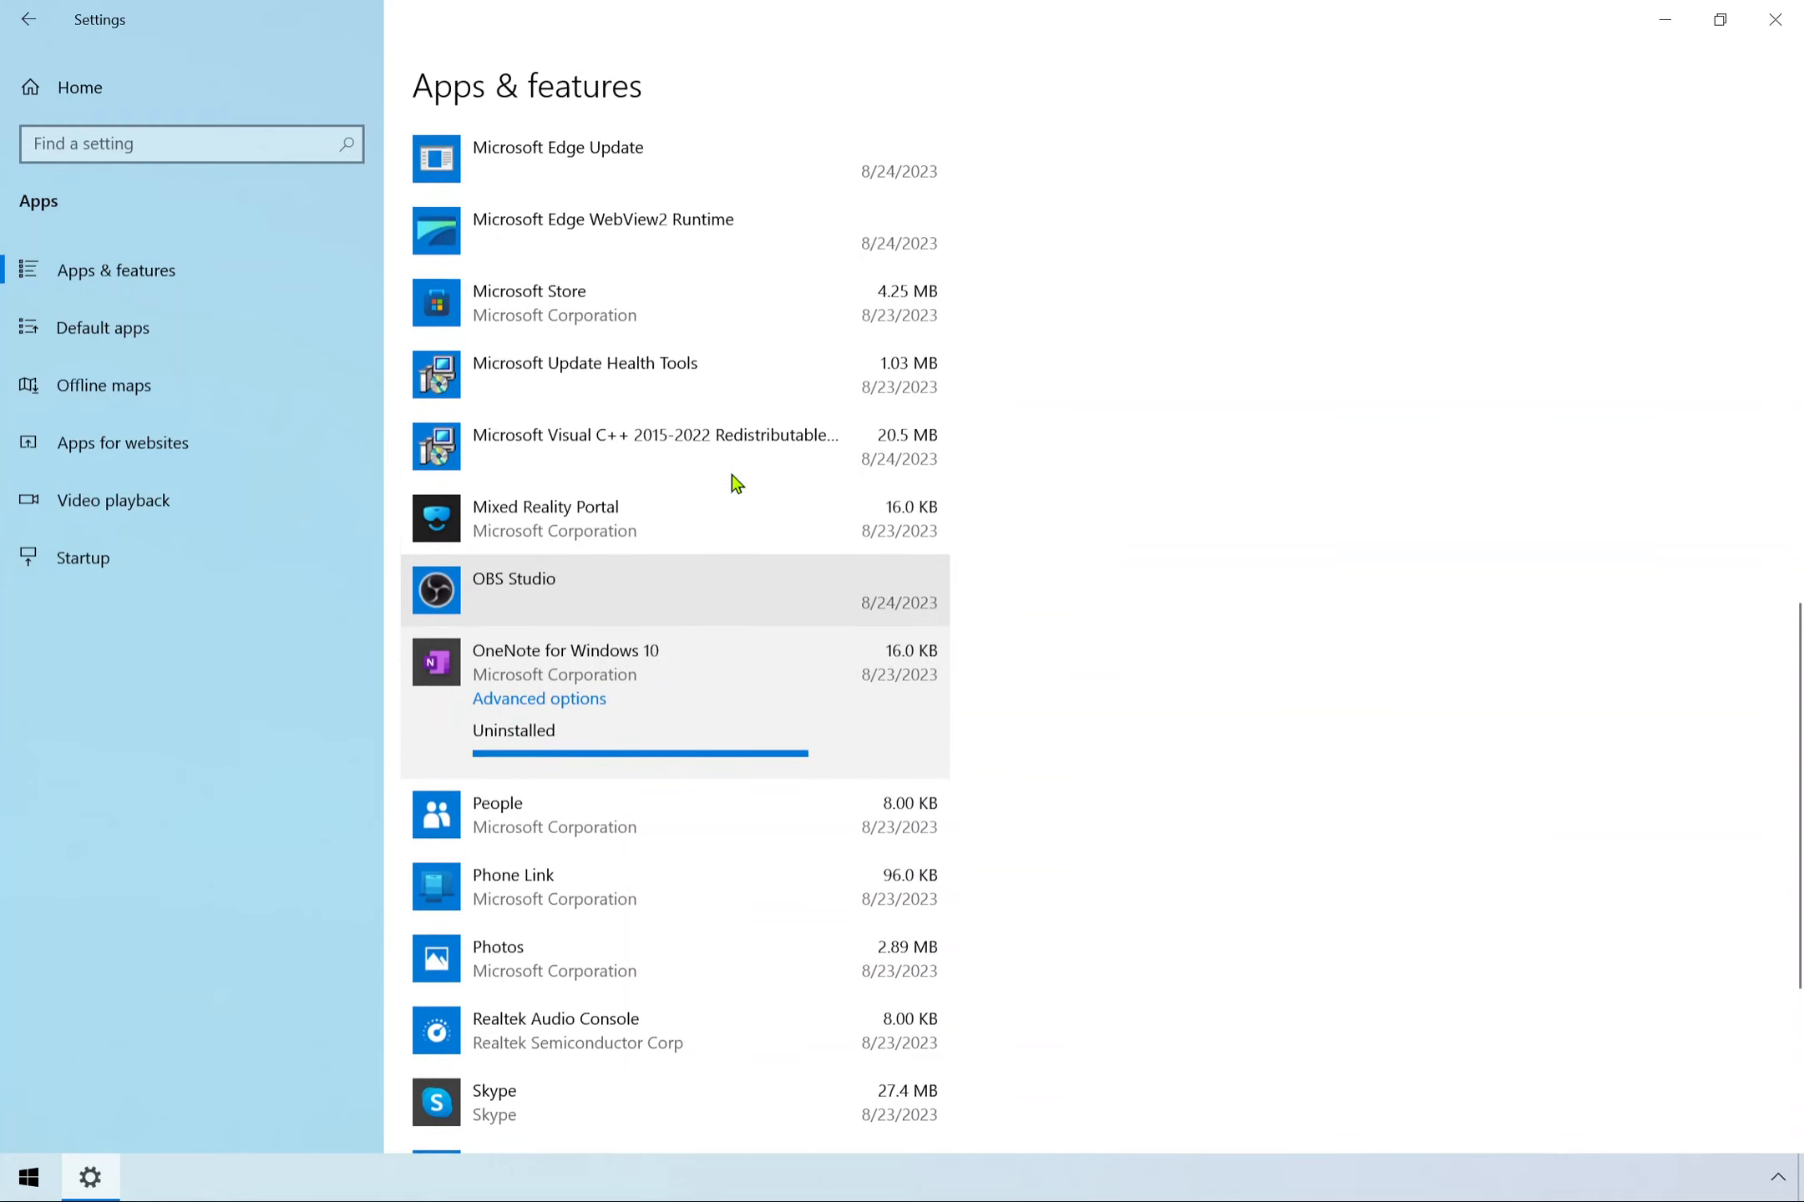
left_click(690, 530)
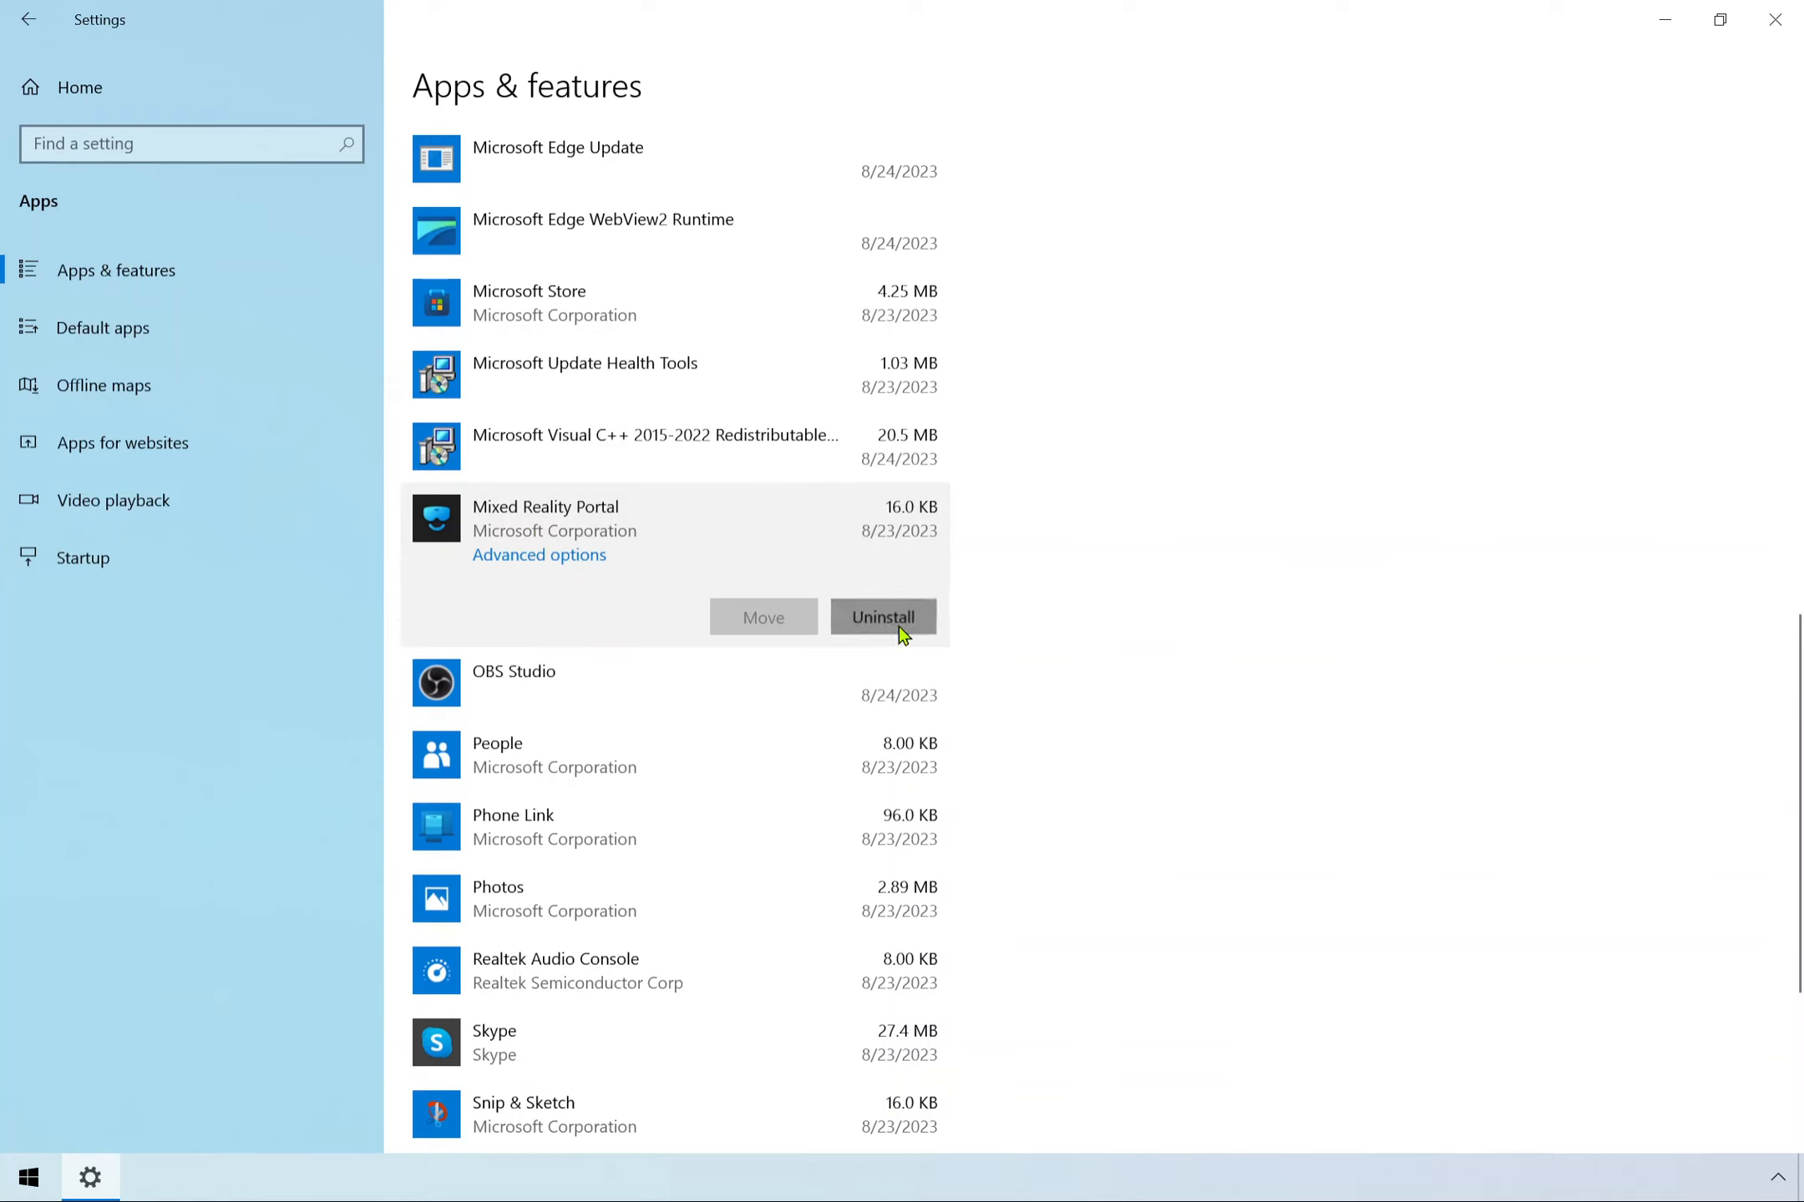
left_click(899, 625)
left_click(1009, 558)
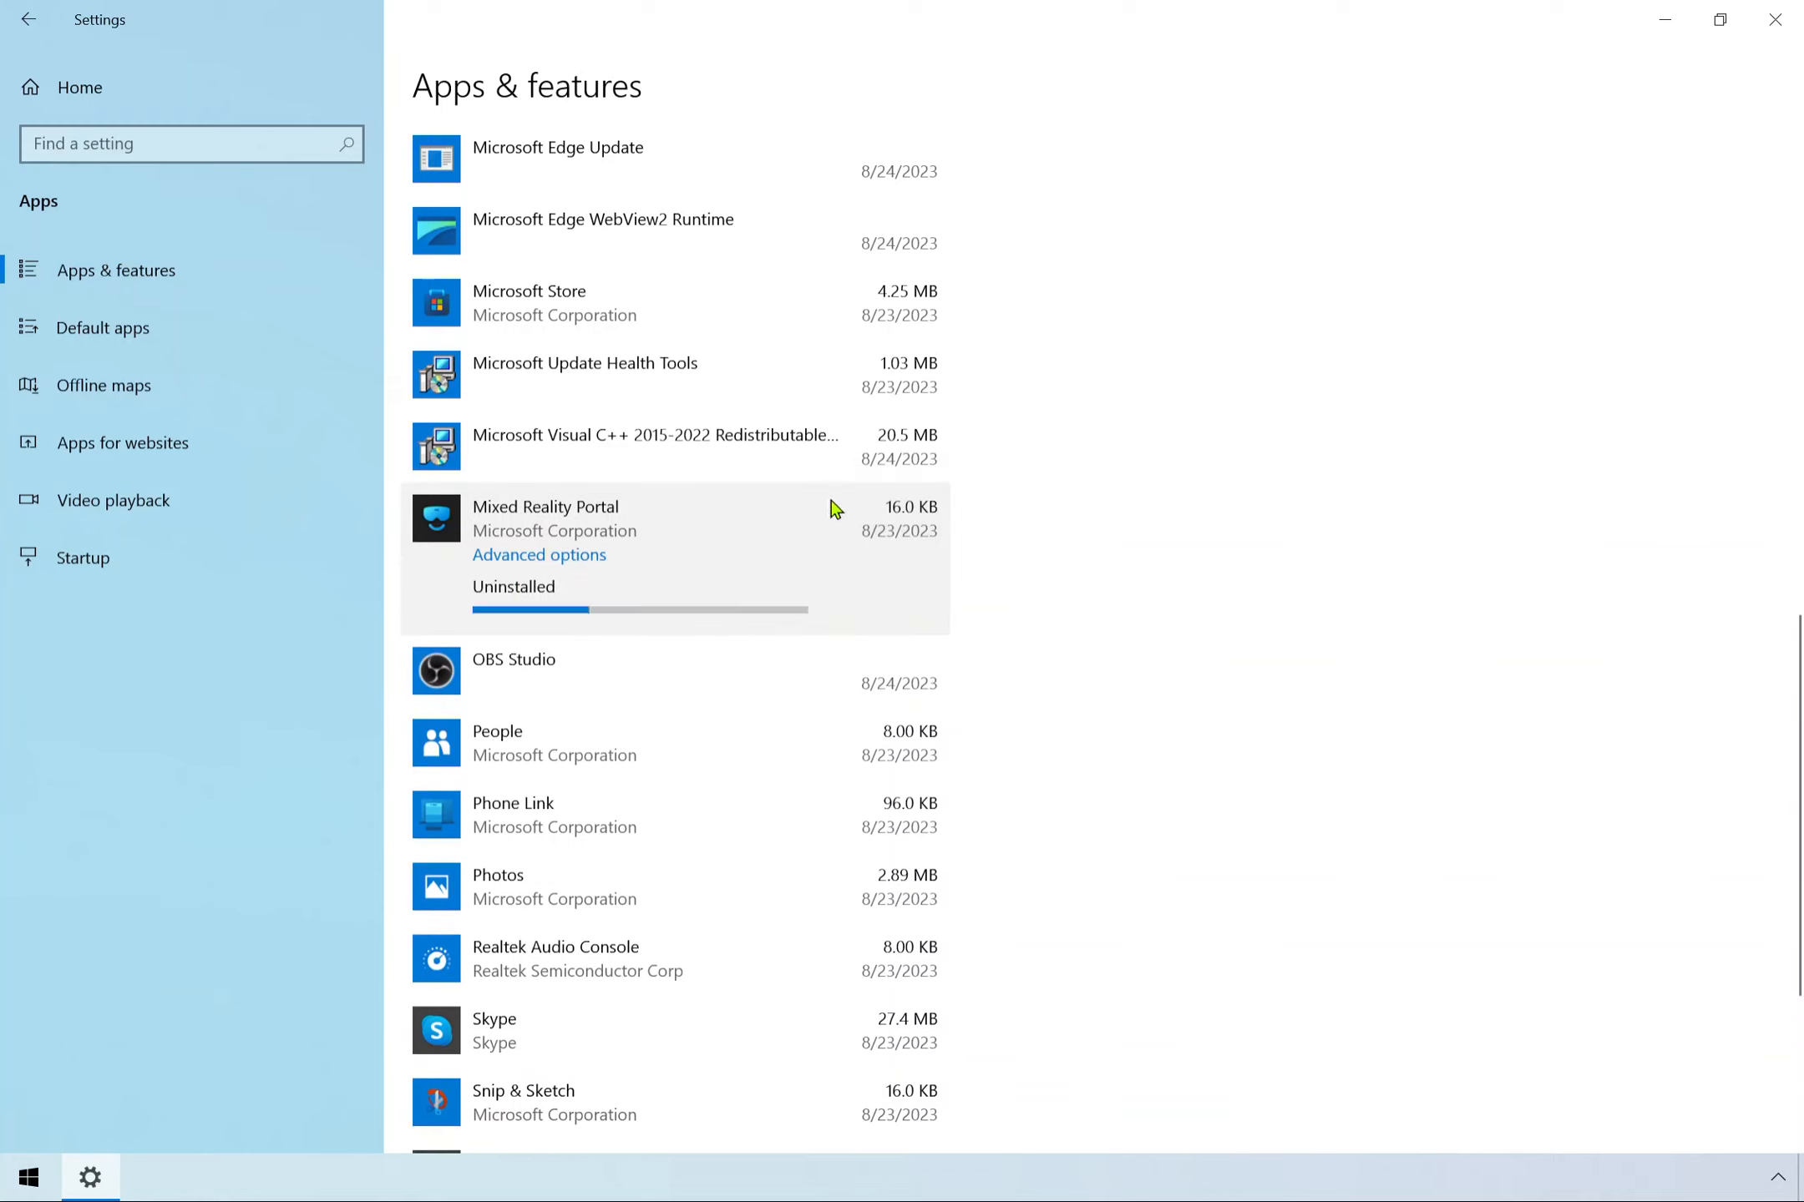
Uninstall Microsoft Update Health Tools and the Microsoft 365 (Office) app.
scroll(643, 382, "up", 2)
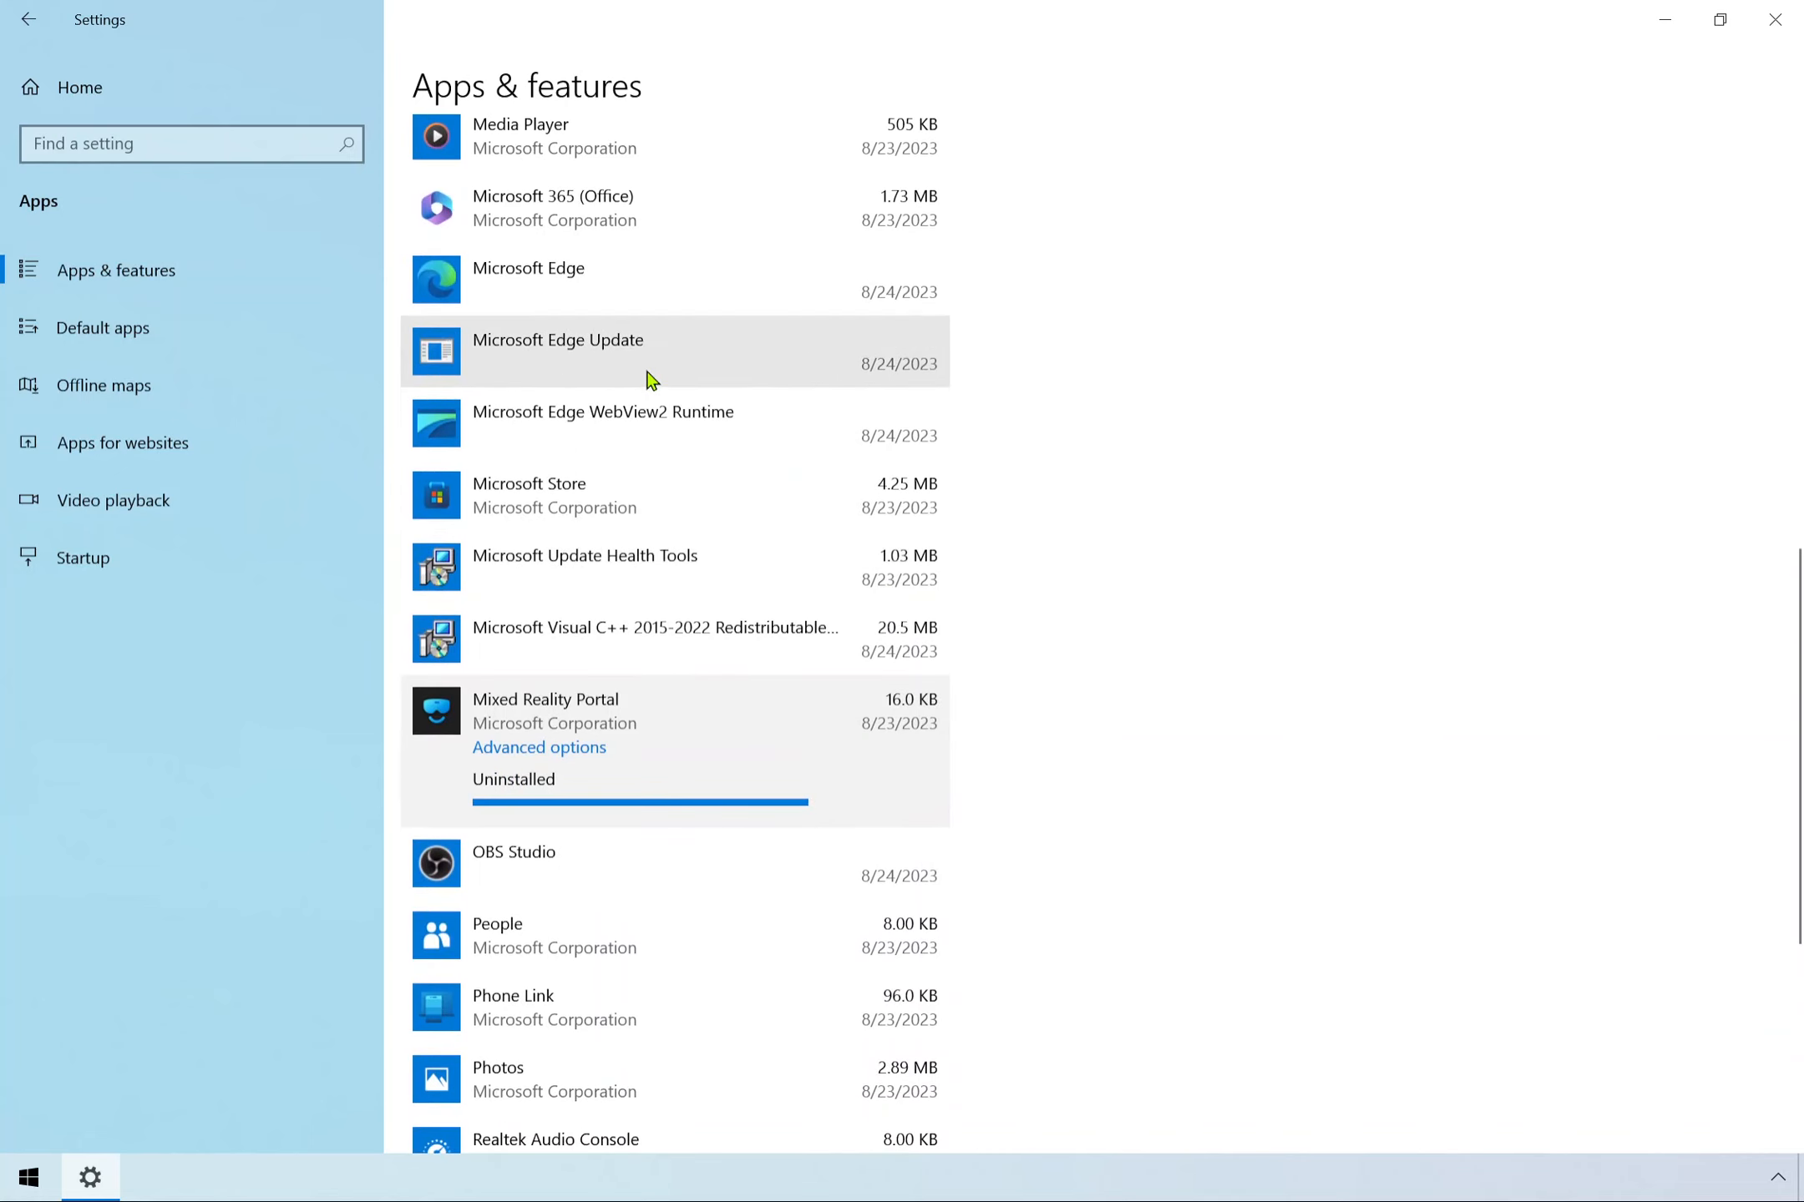
left_click(647, 593)
left_click(914, 664)
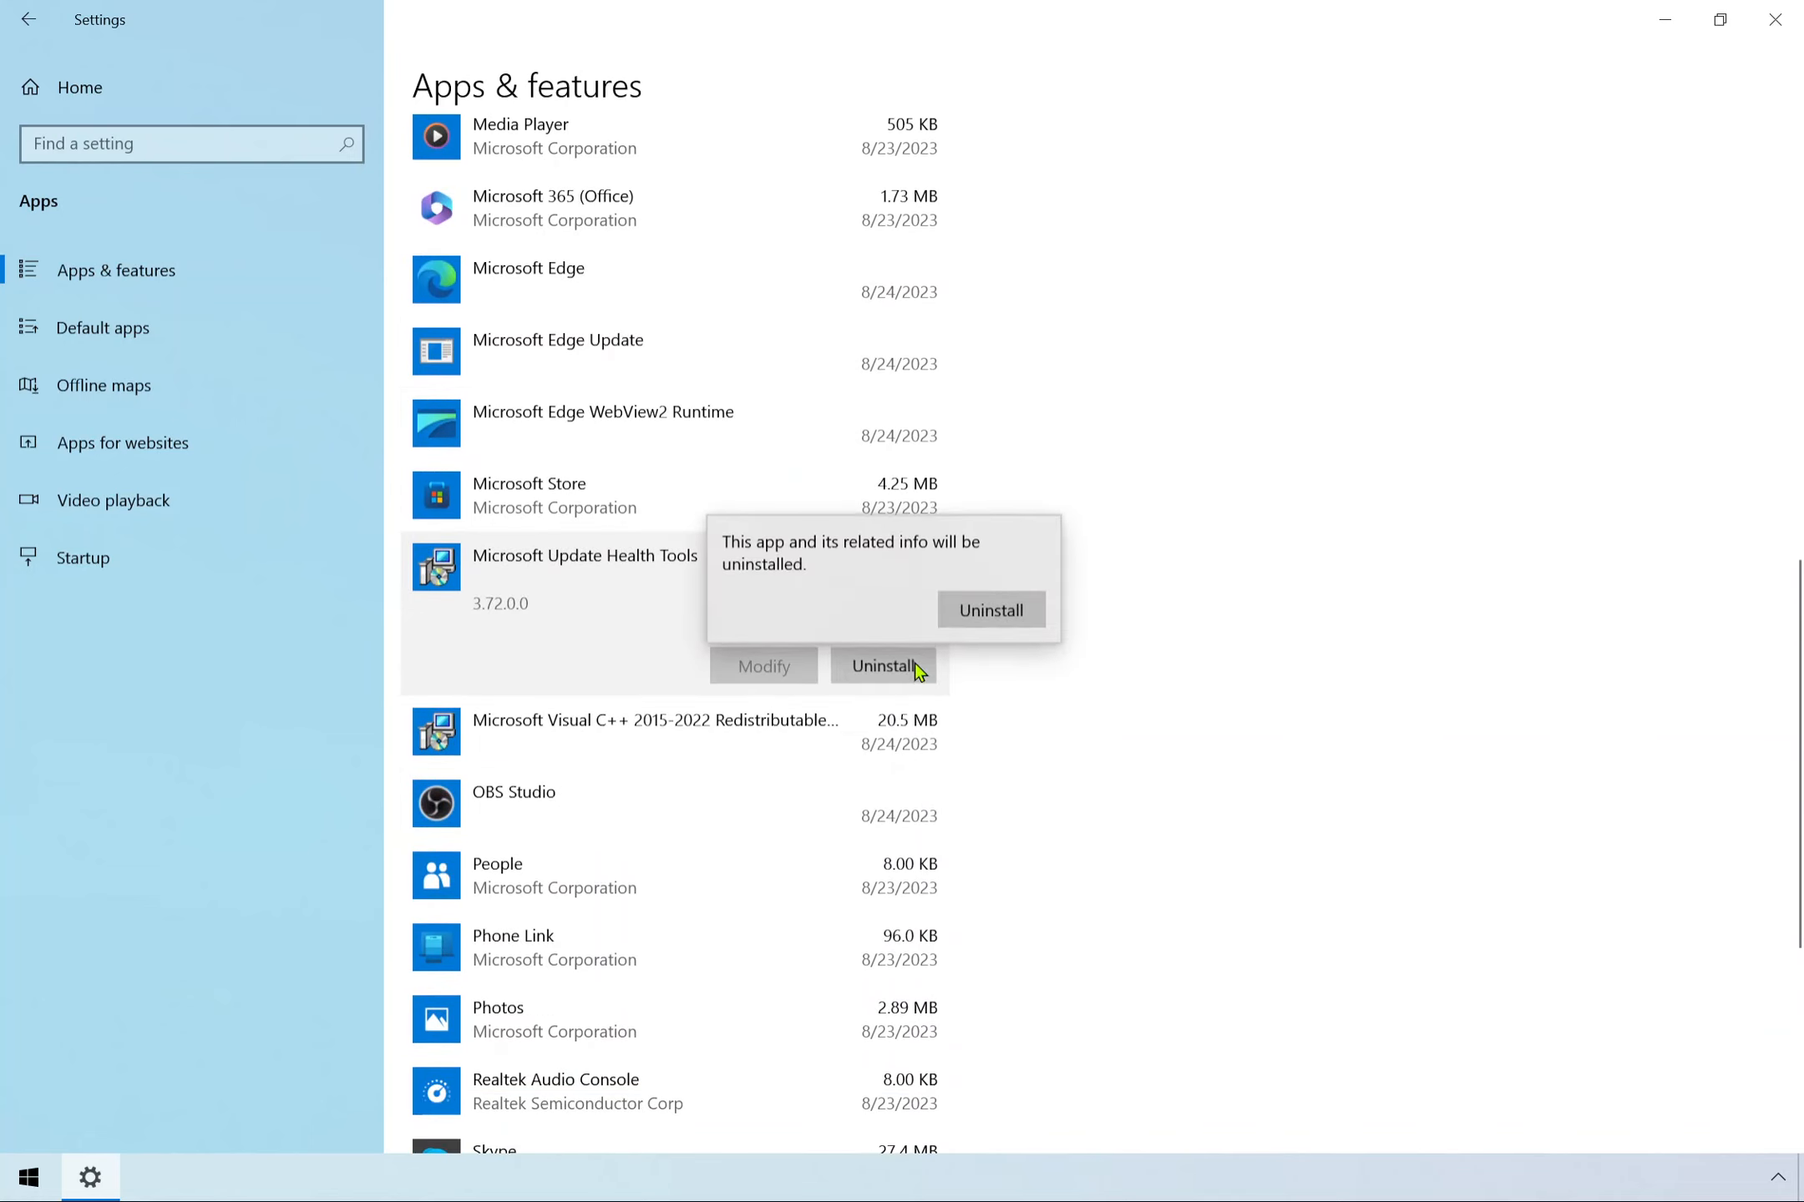
left_click(1035, 605)
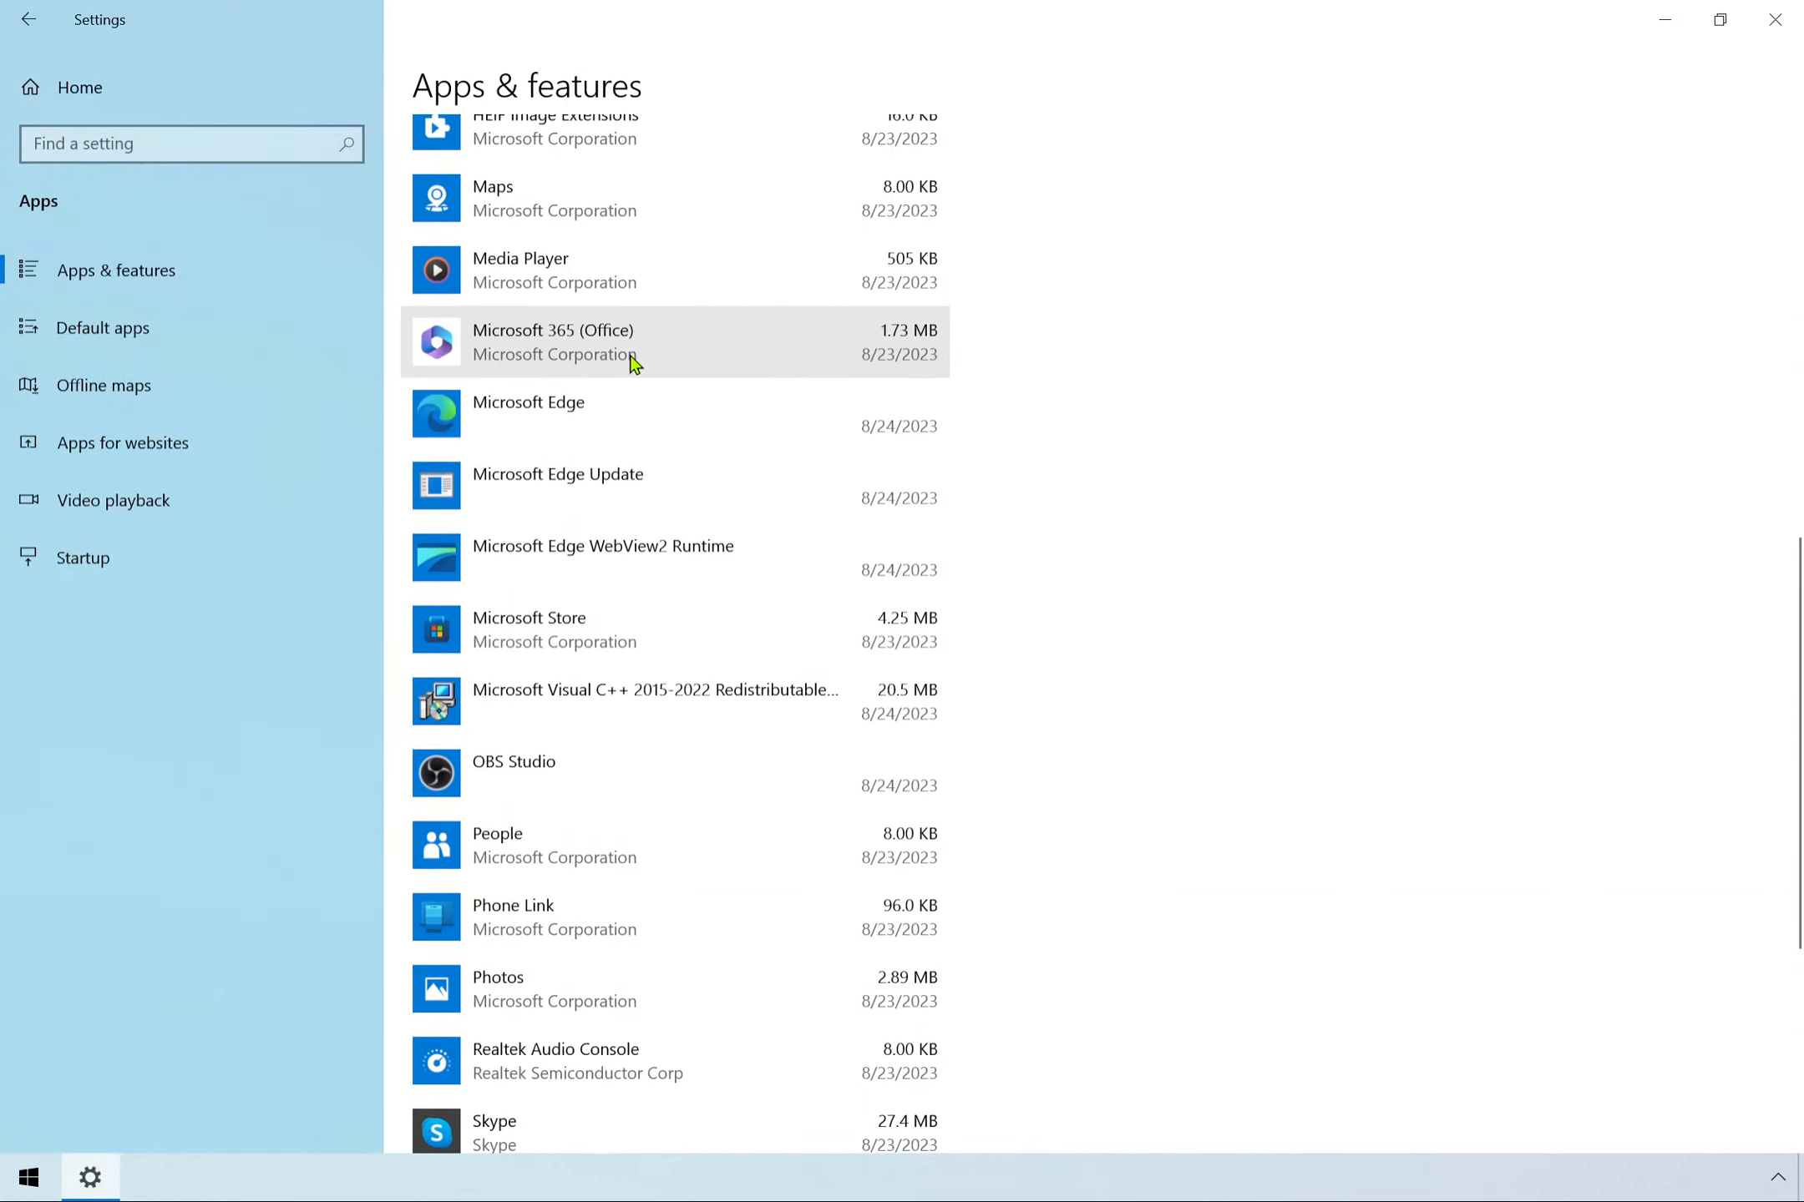
left_click(632, 361)
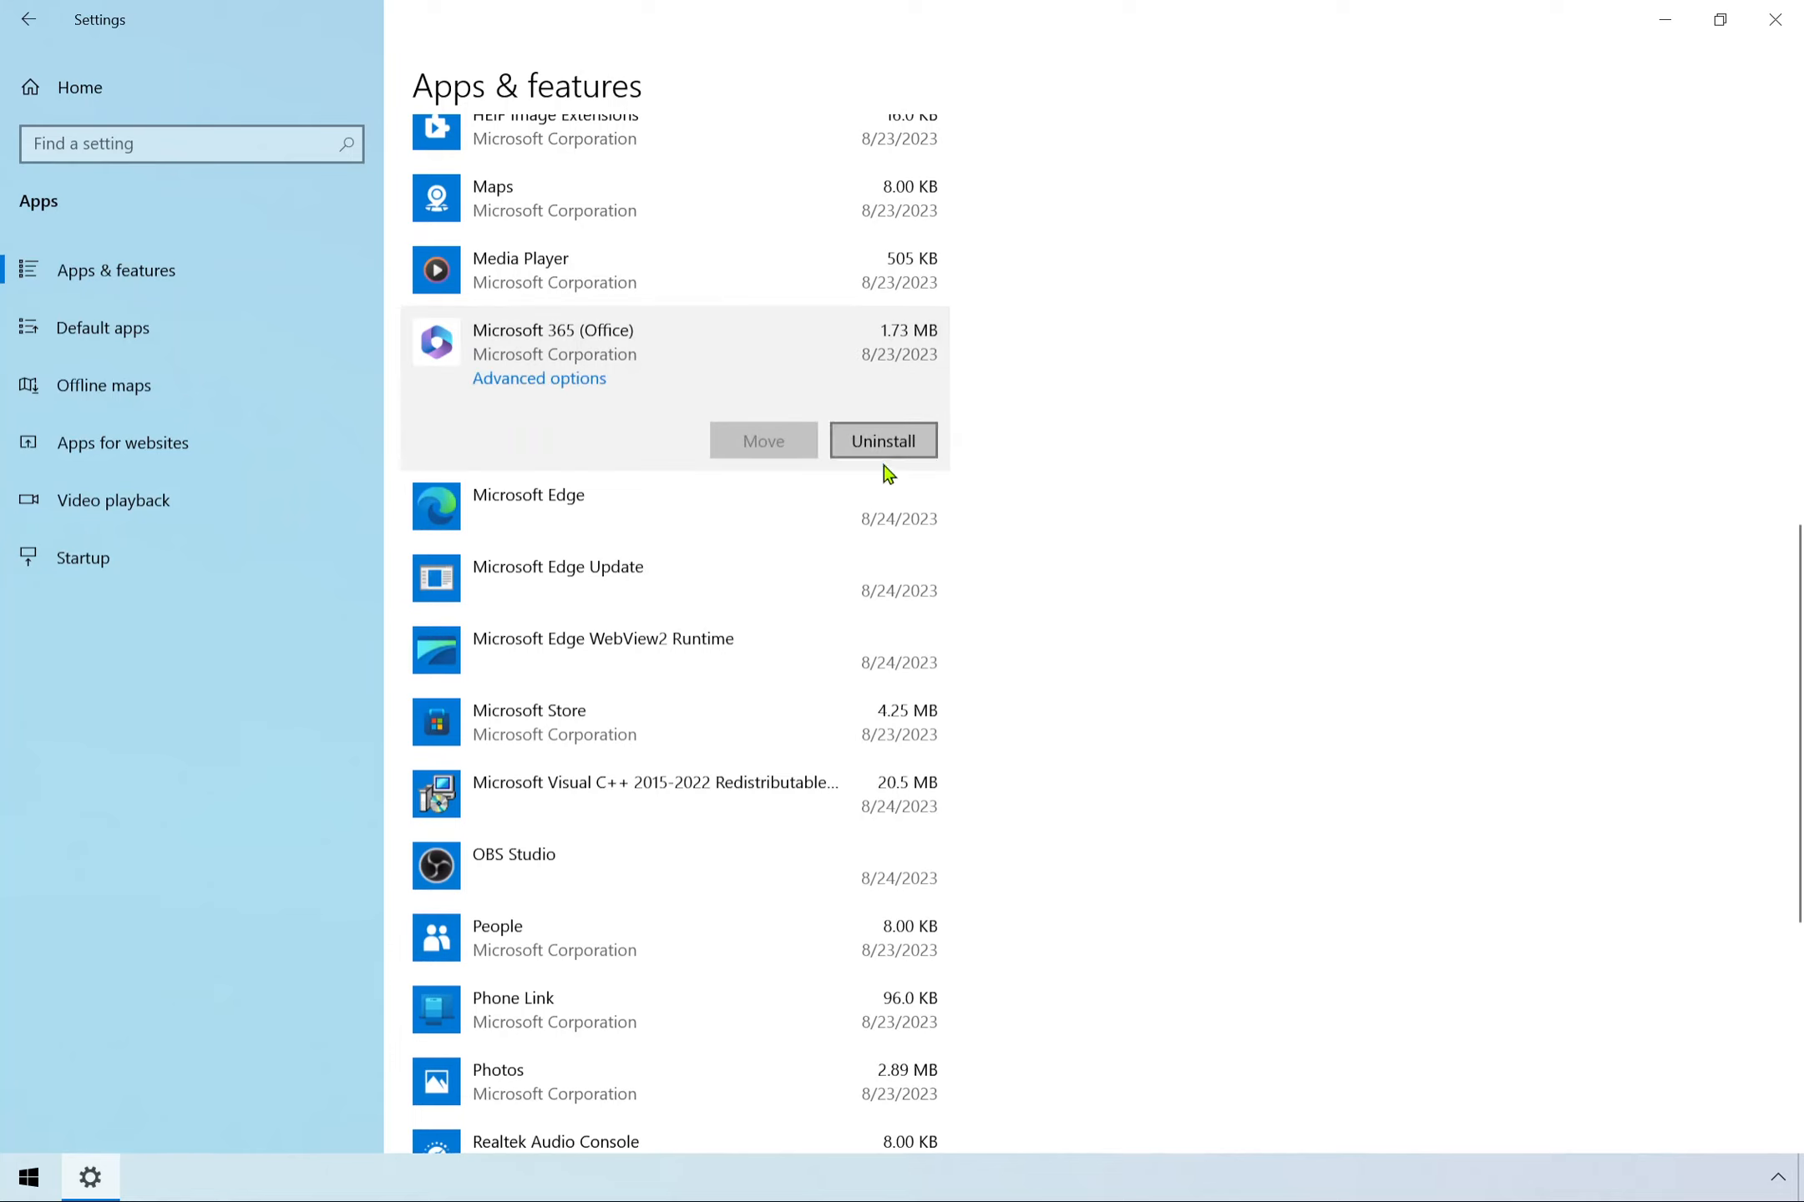
left_click(887, 444)
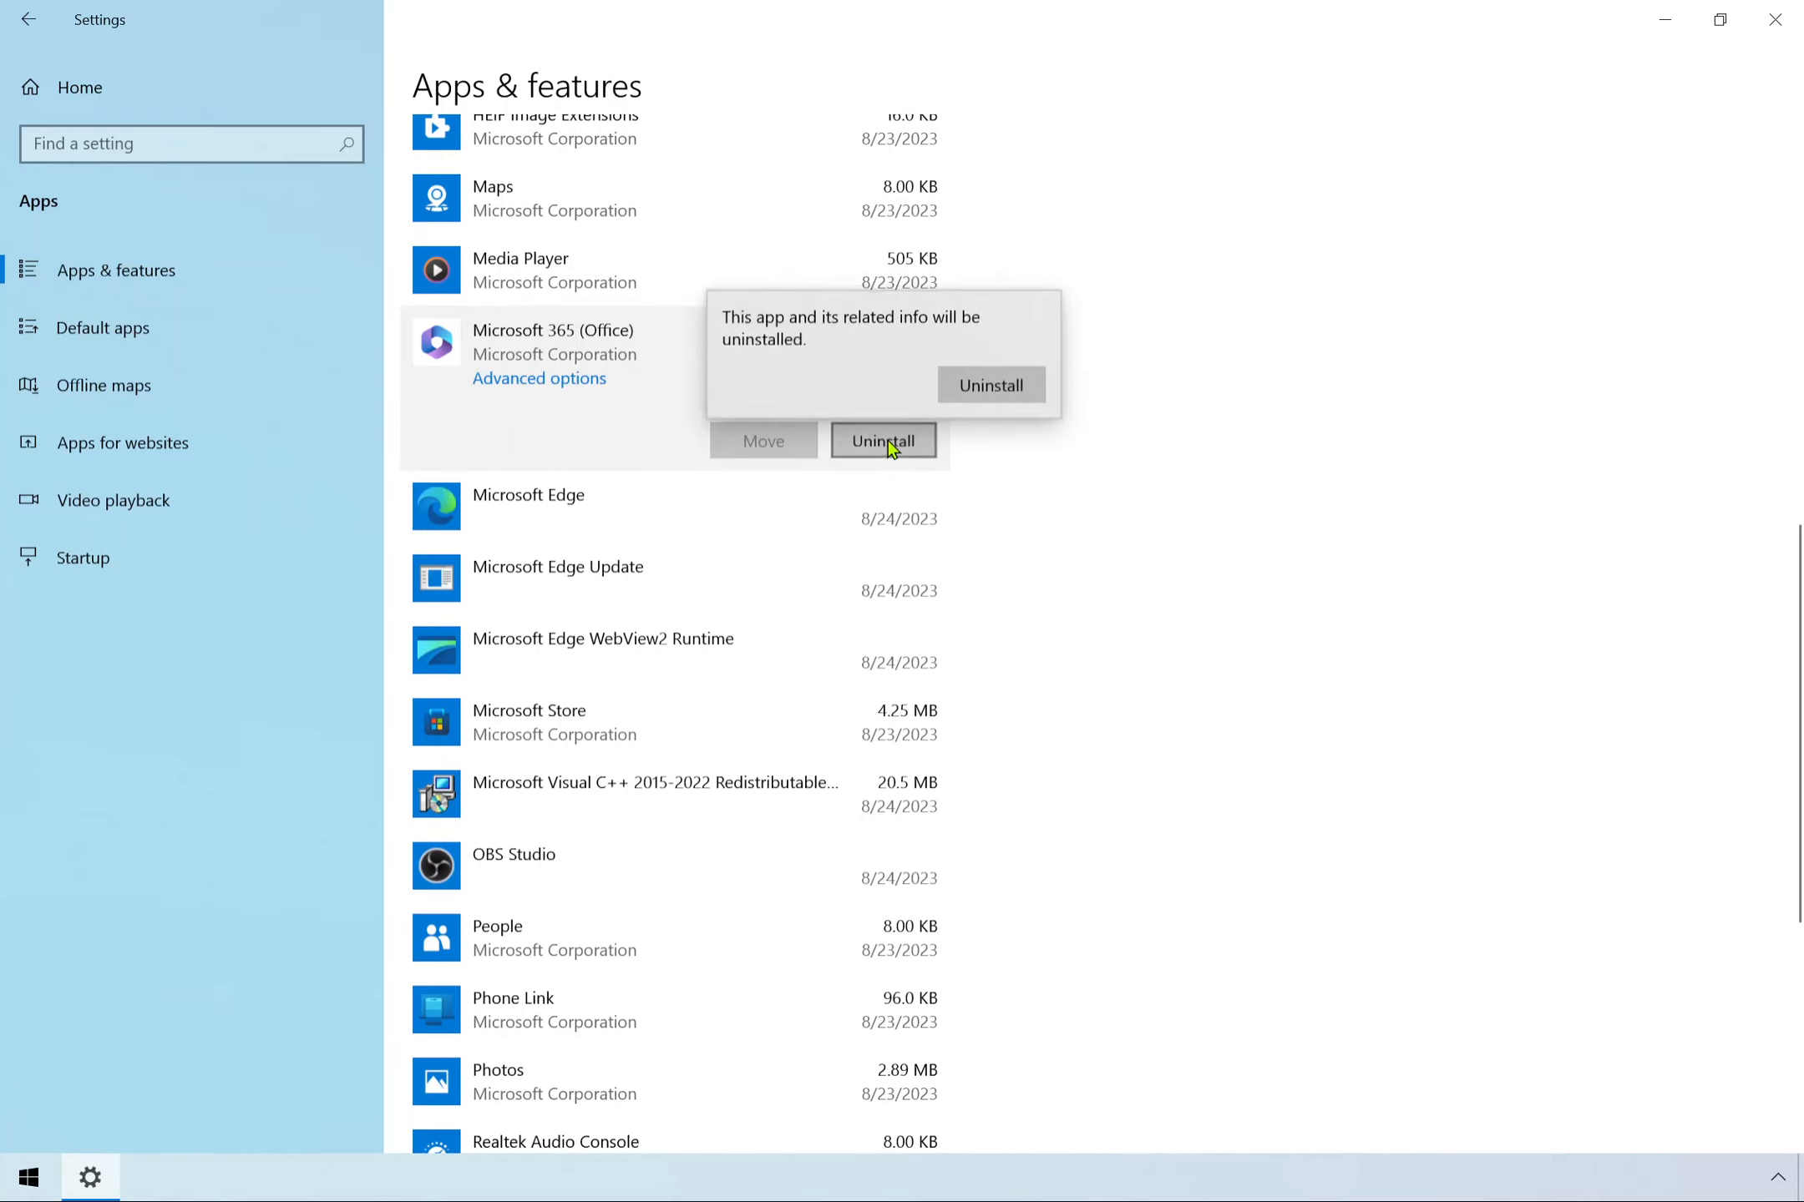
left_click(1026, 398)
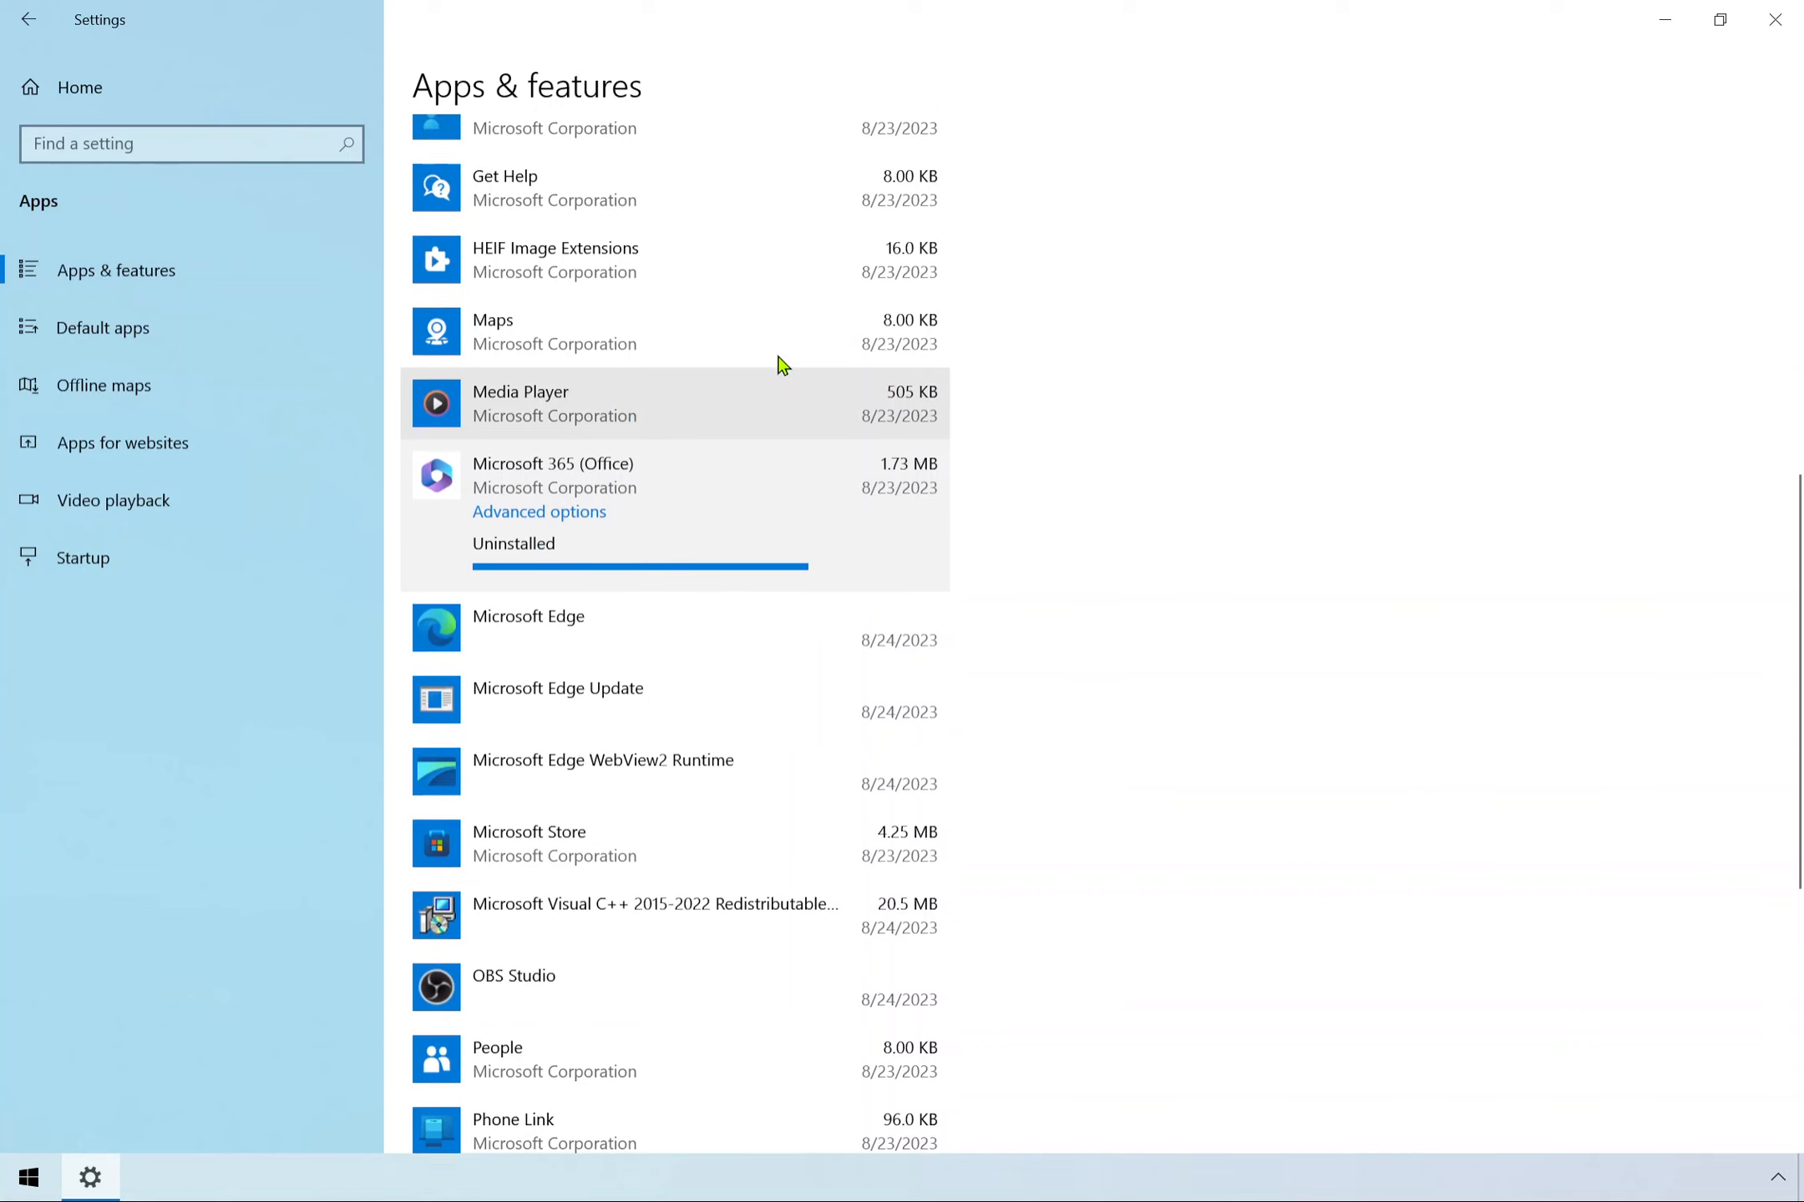
Check whether Maps, HEIF Image Extensions and Get Help can be removed, and uninstall Feedback Hub.
scroll(781, 365, "up", 3)
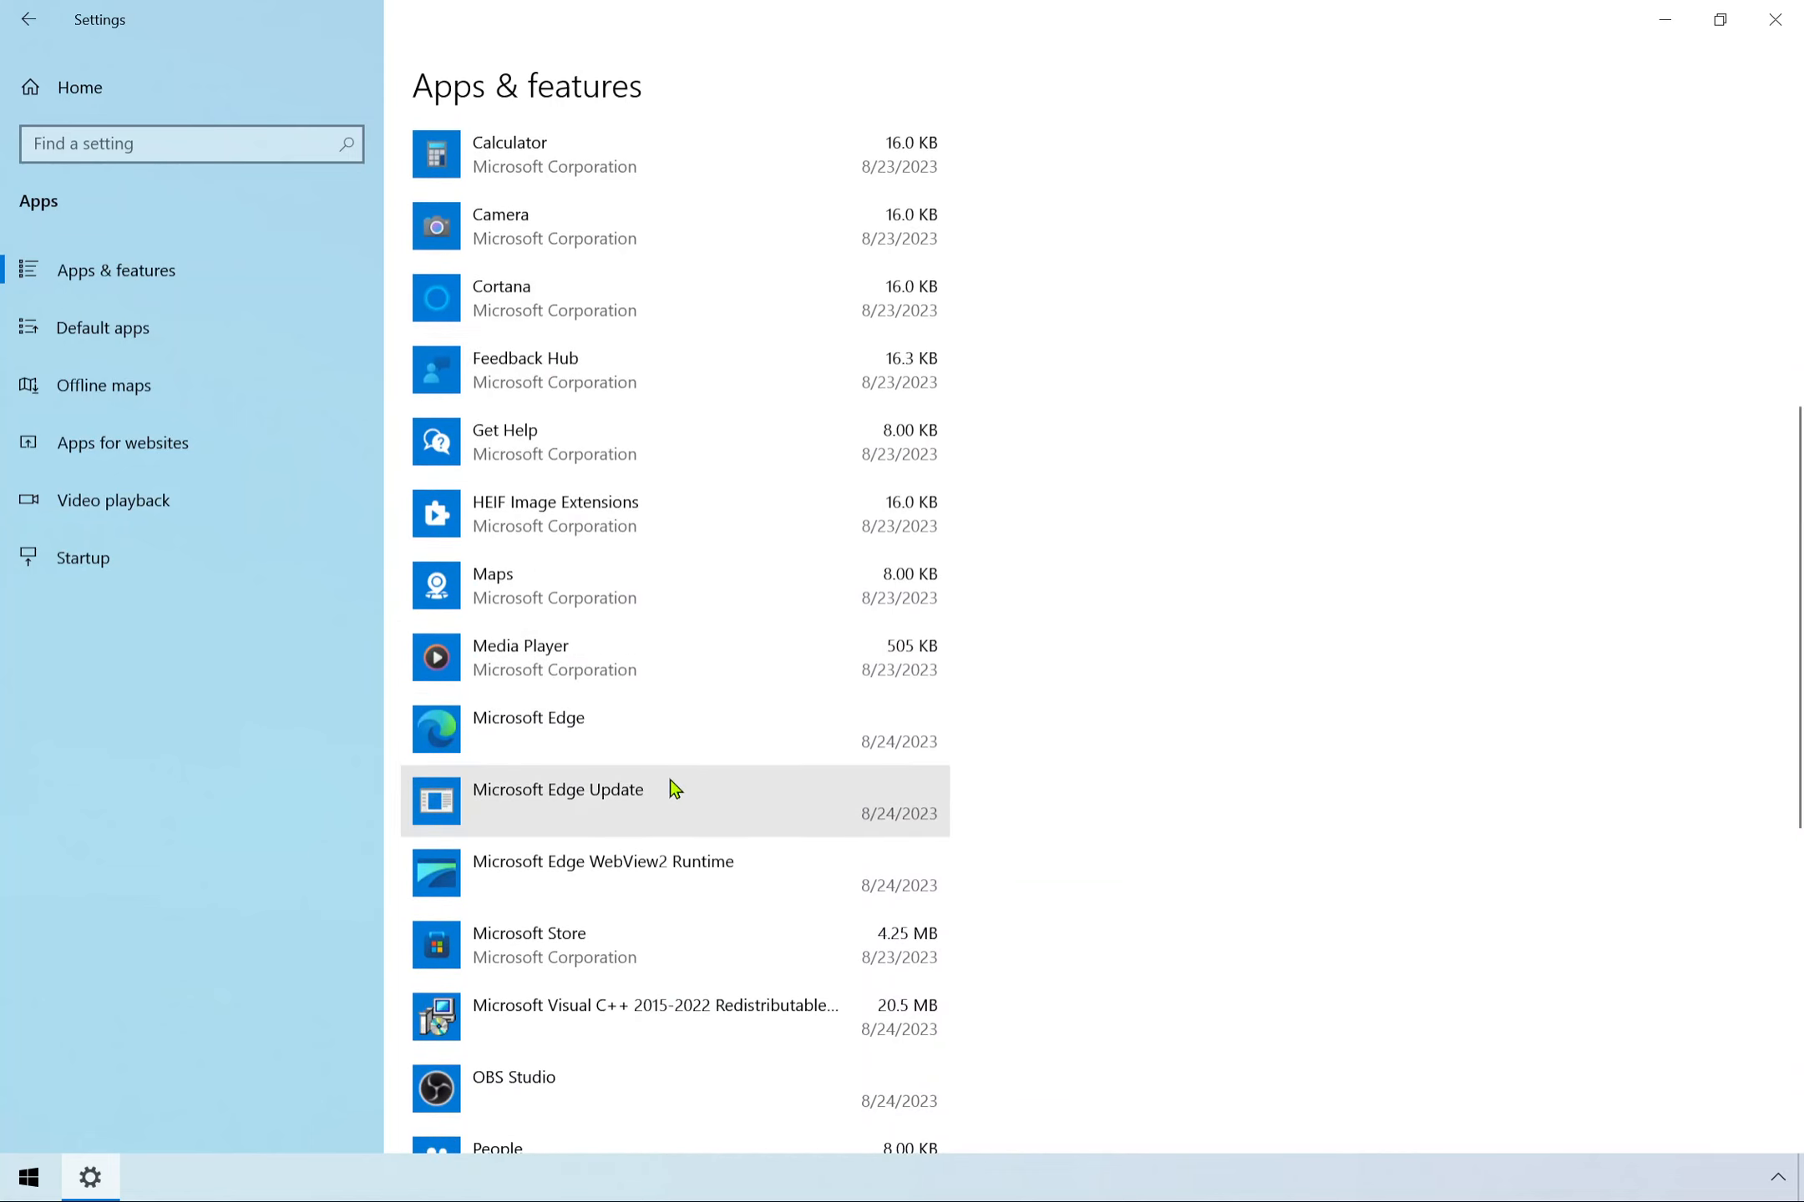
scroll(678, 810, "down", 1)
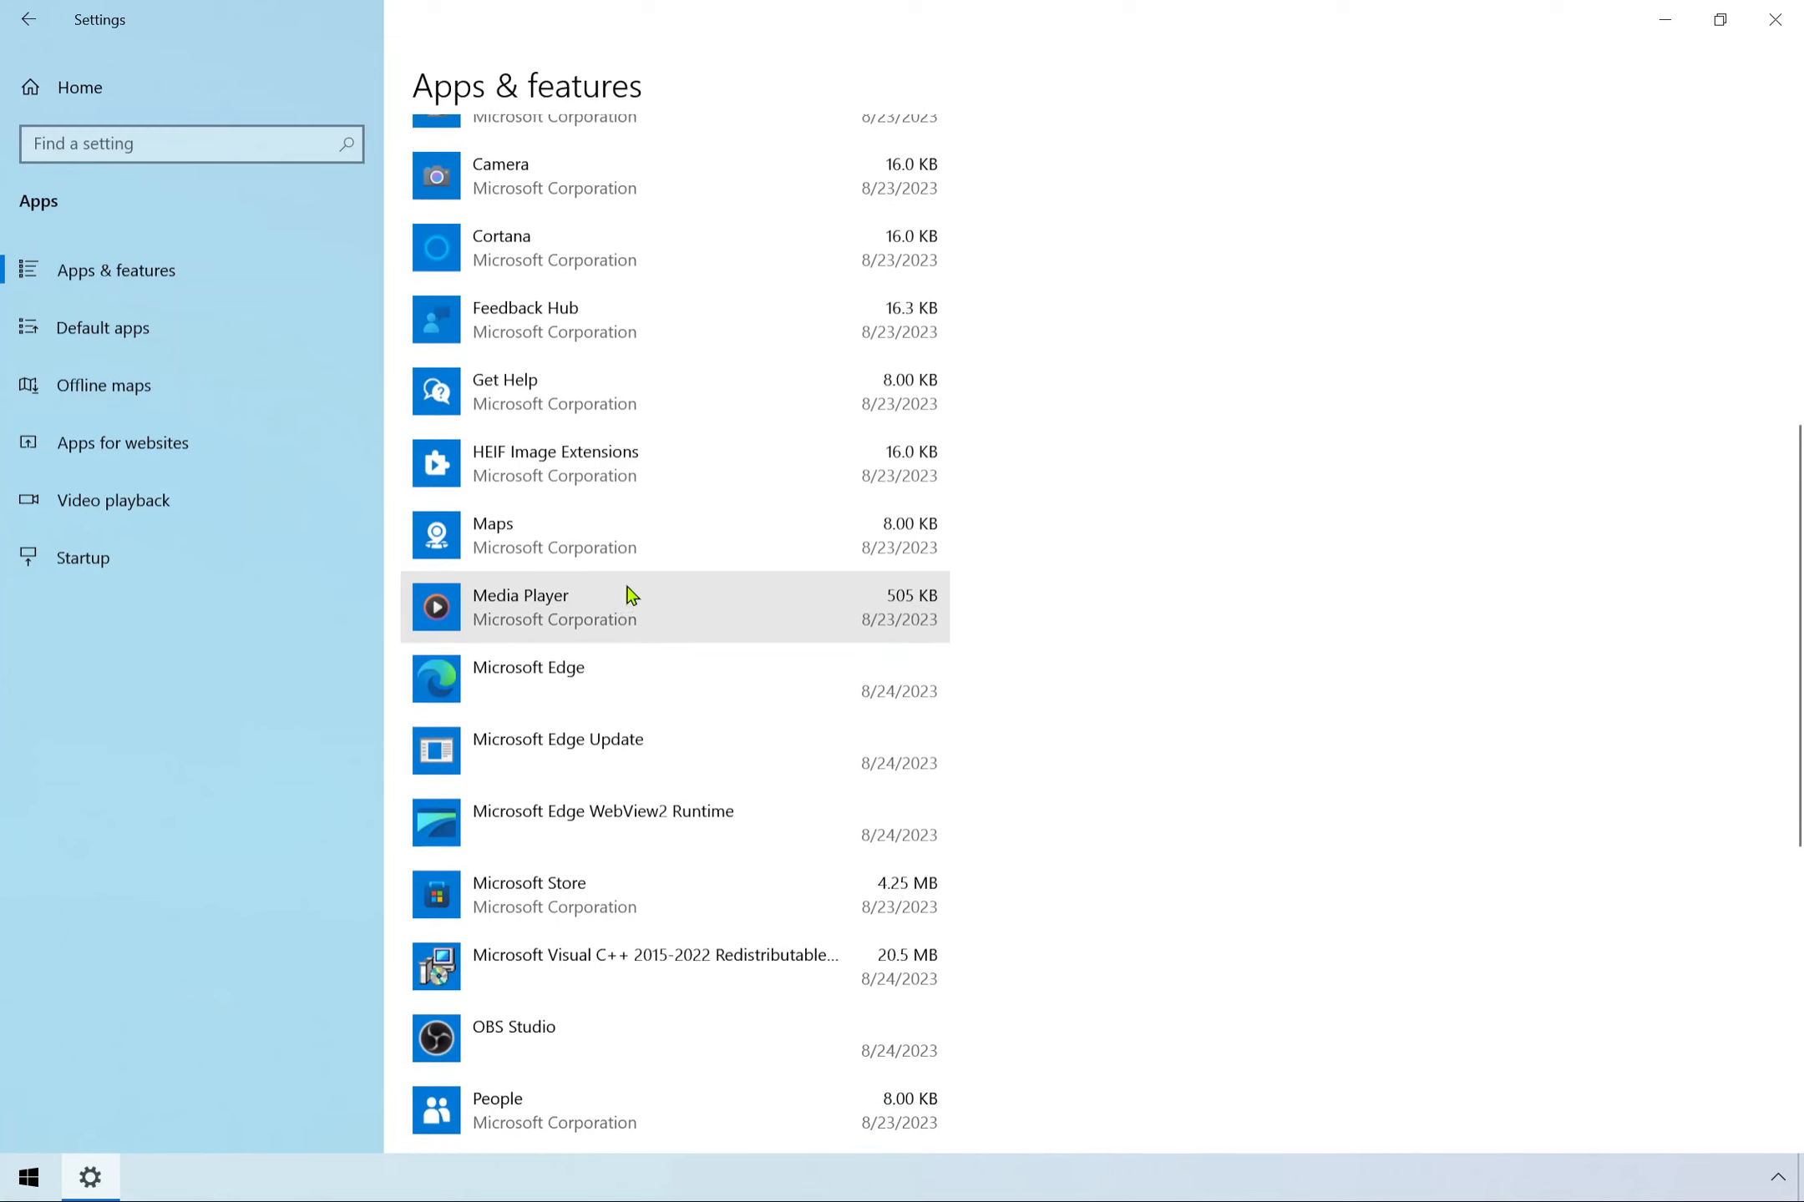
left_click(610, 547)
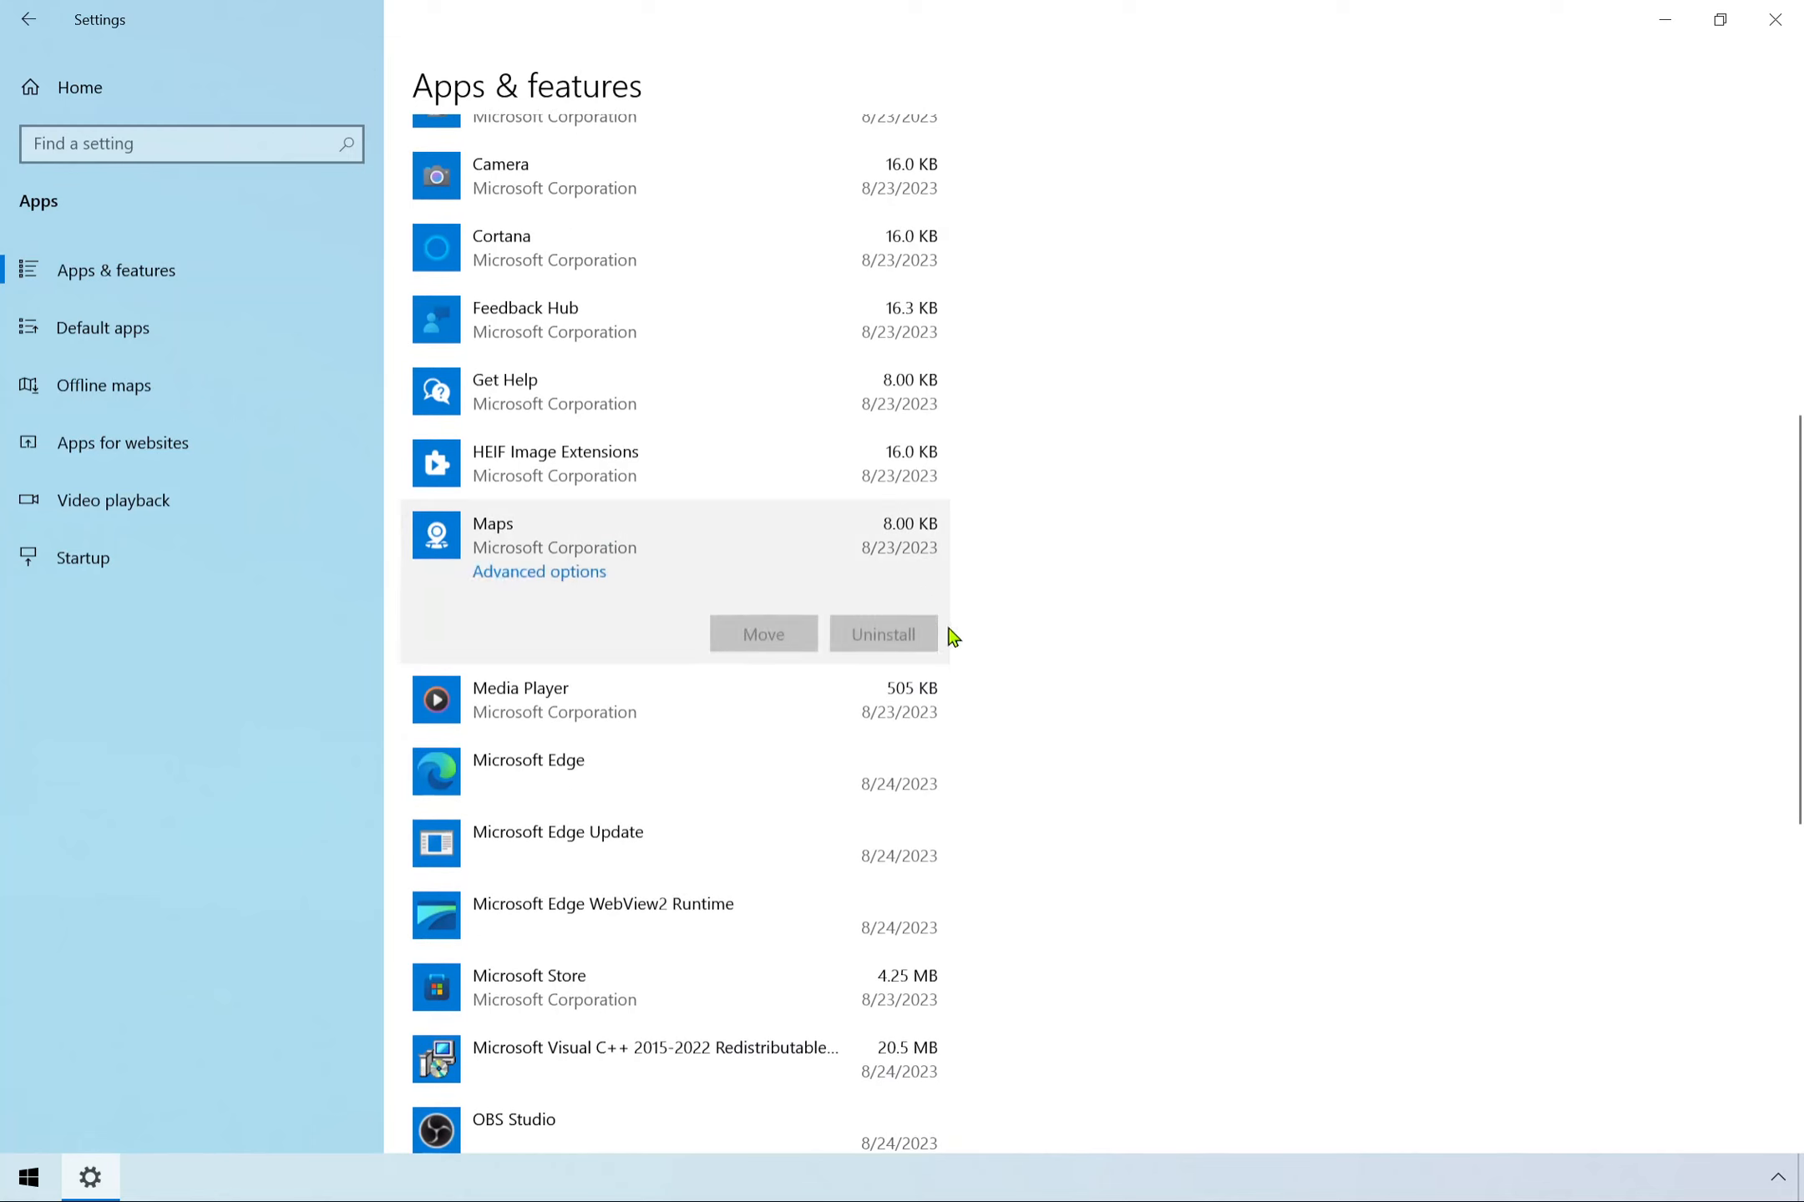
left_click(671, 482)
left_click(603, 404)
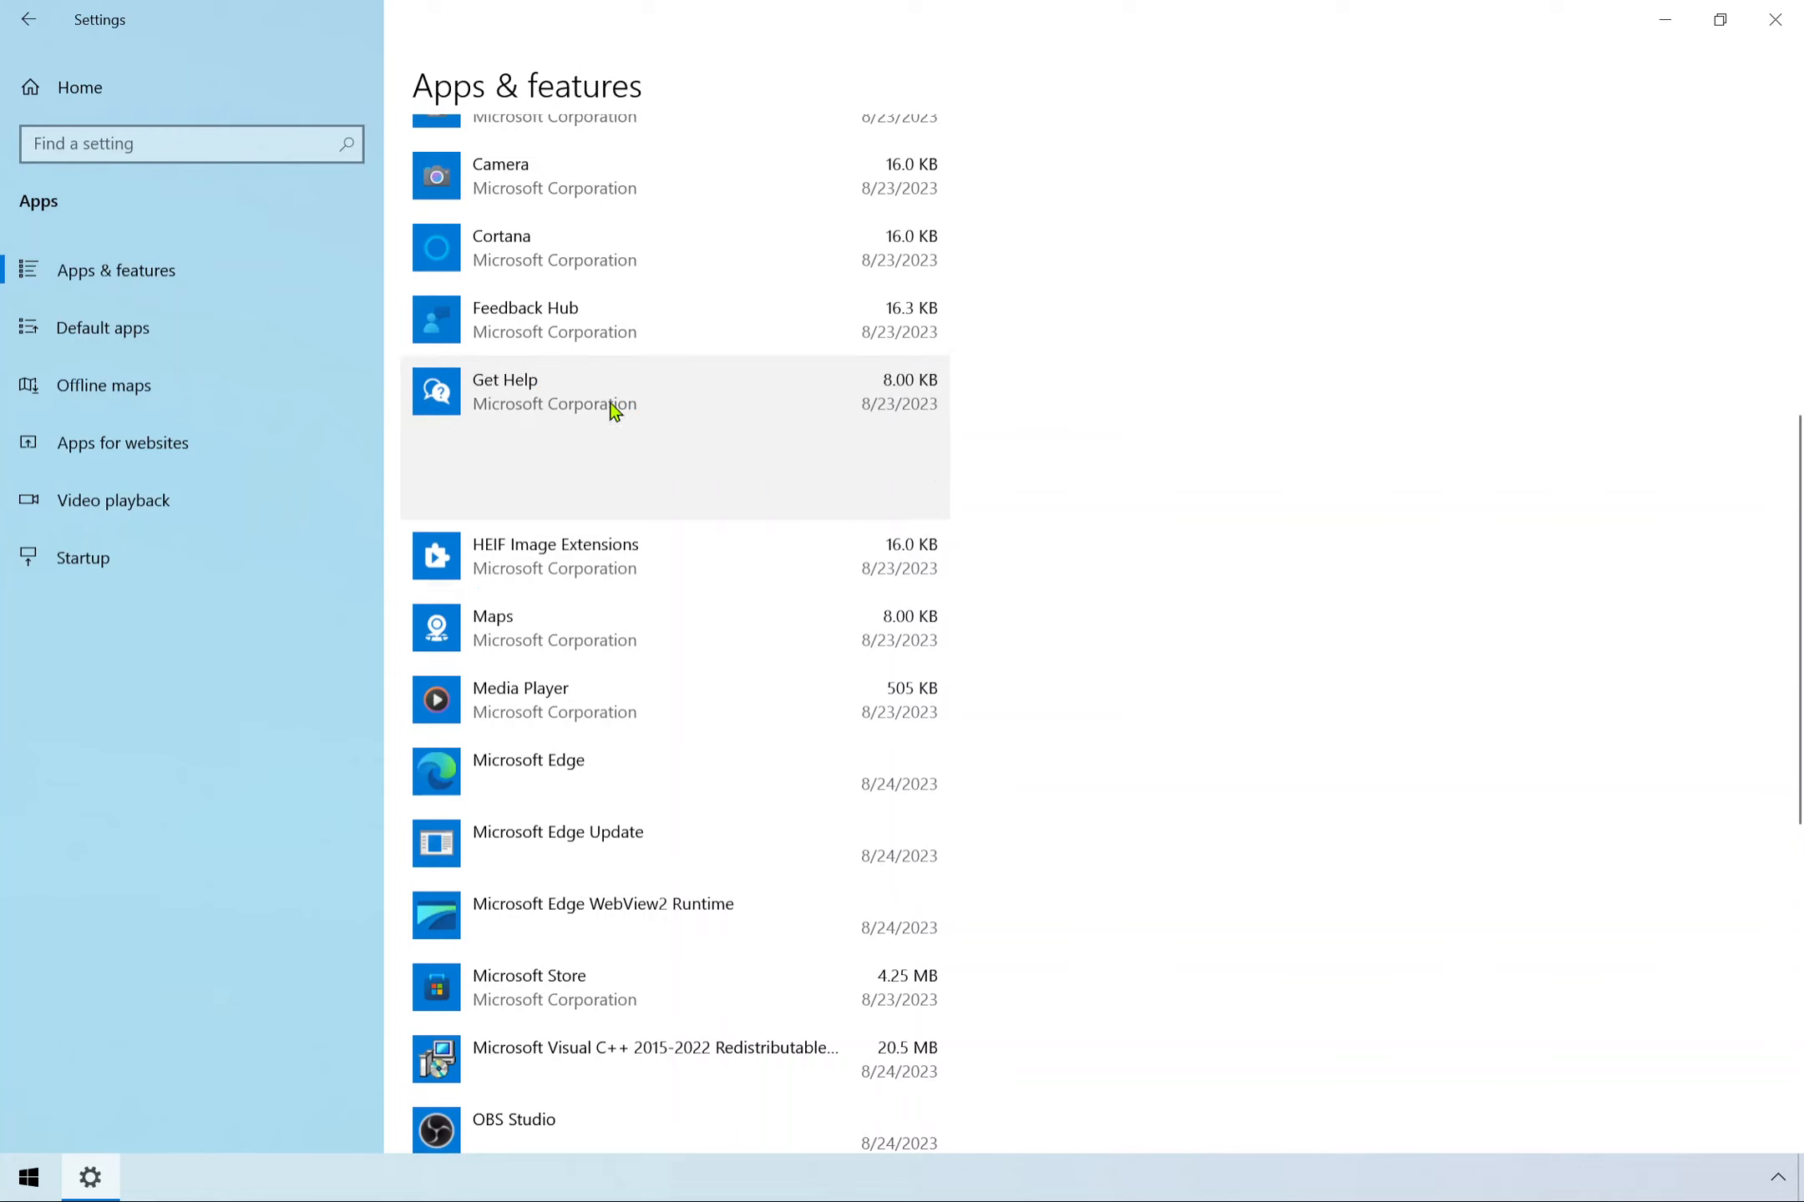
left_click(572, 311)
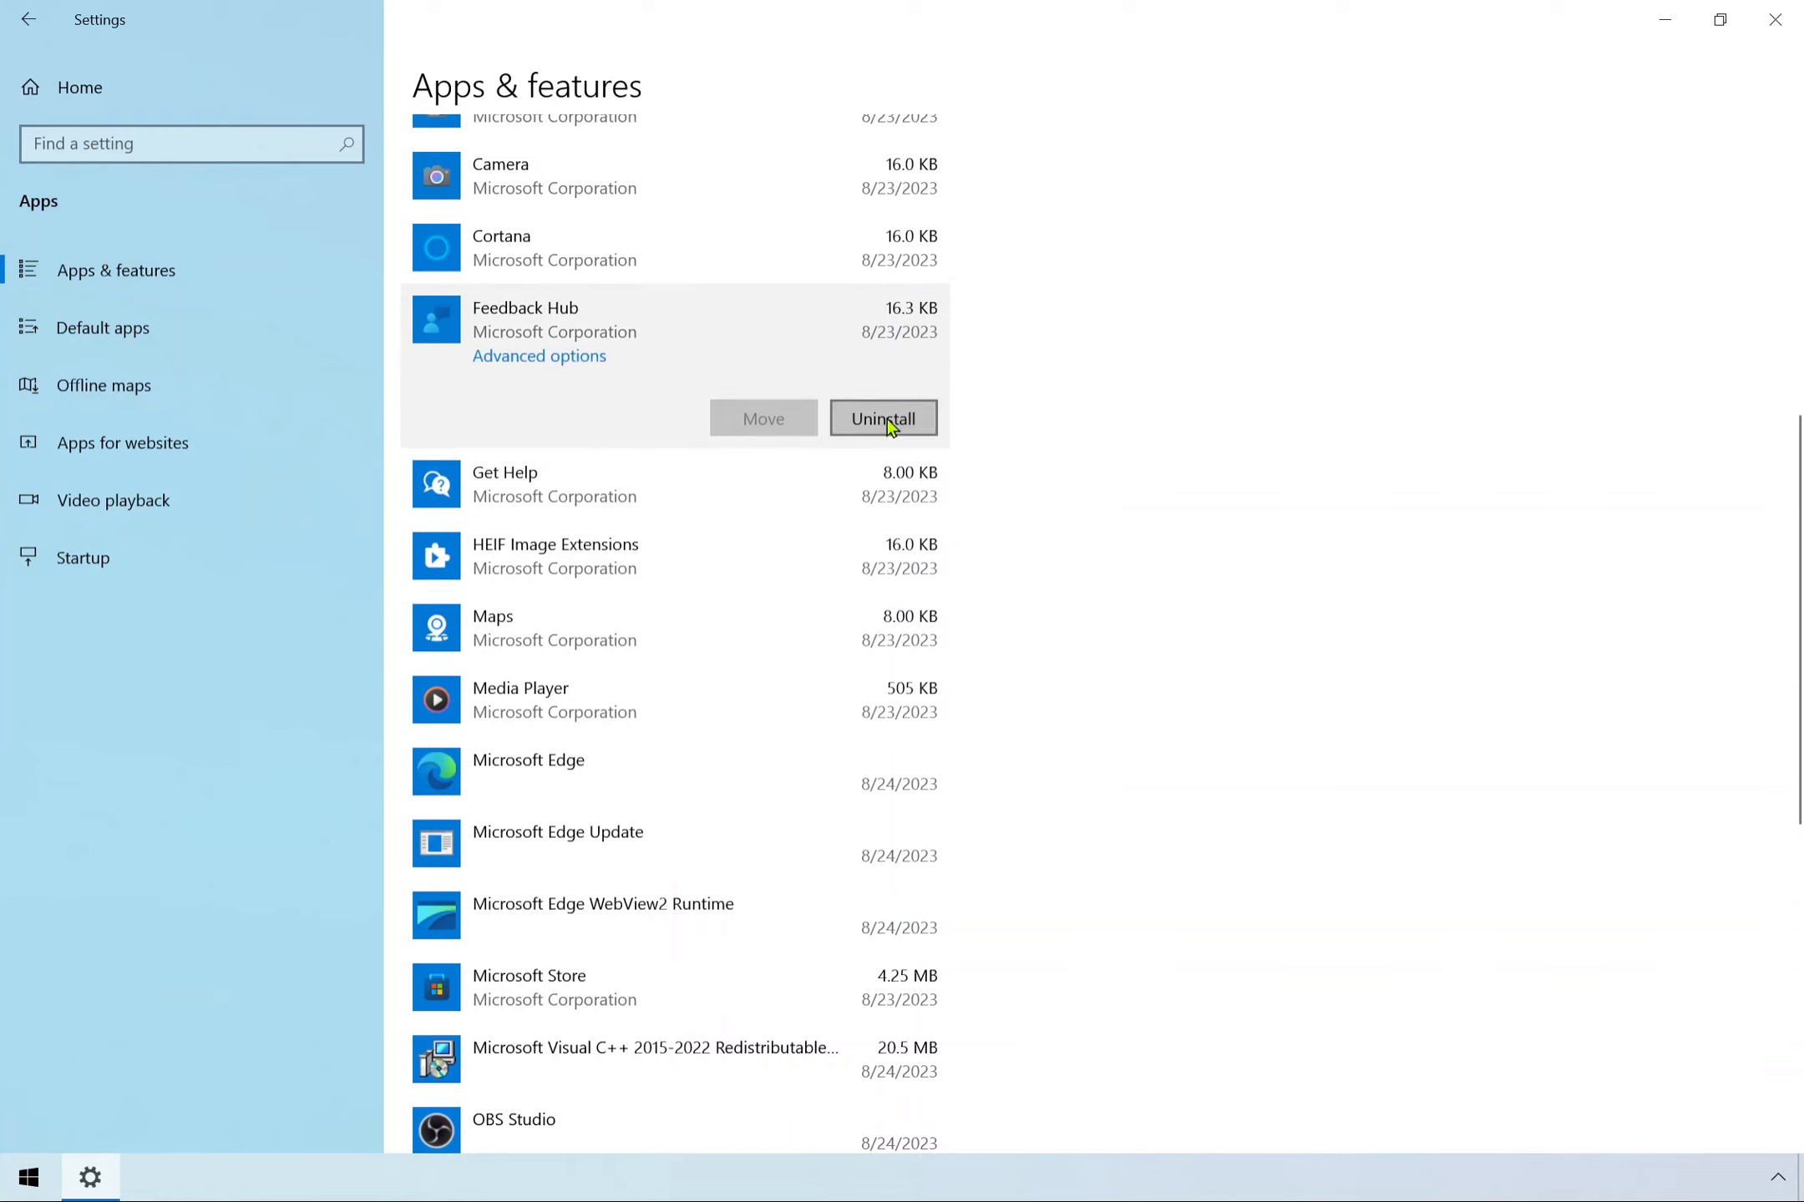
left_click(884, 418)
left_click(991, 368)
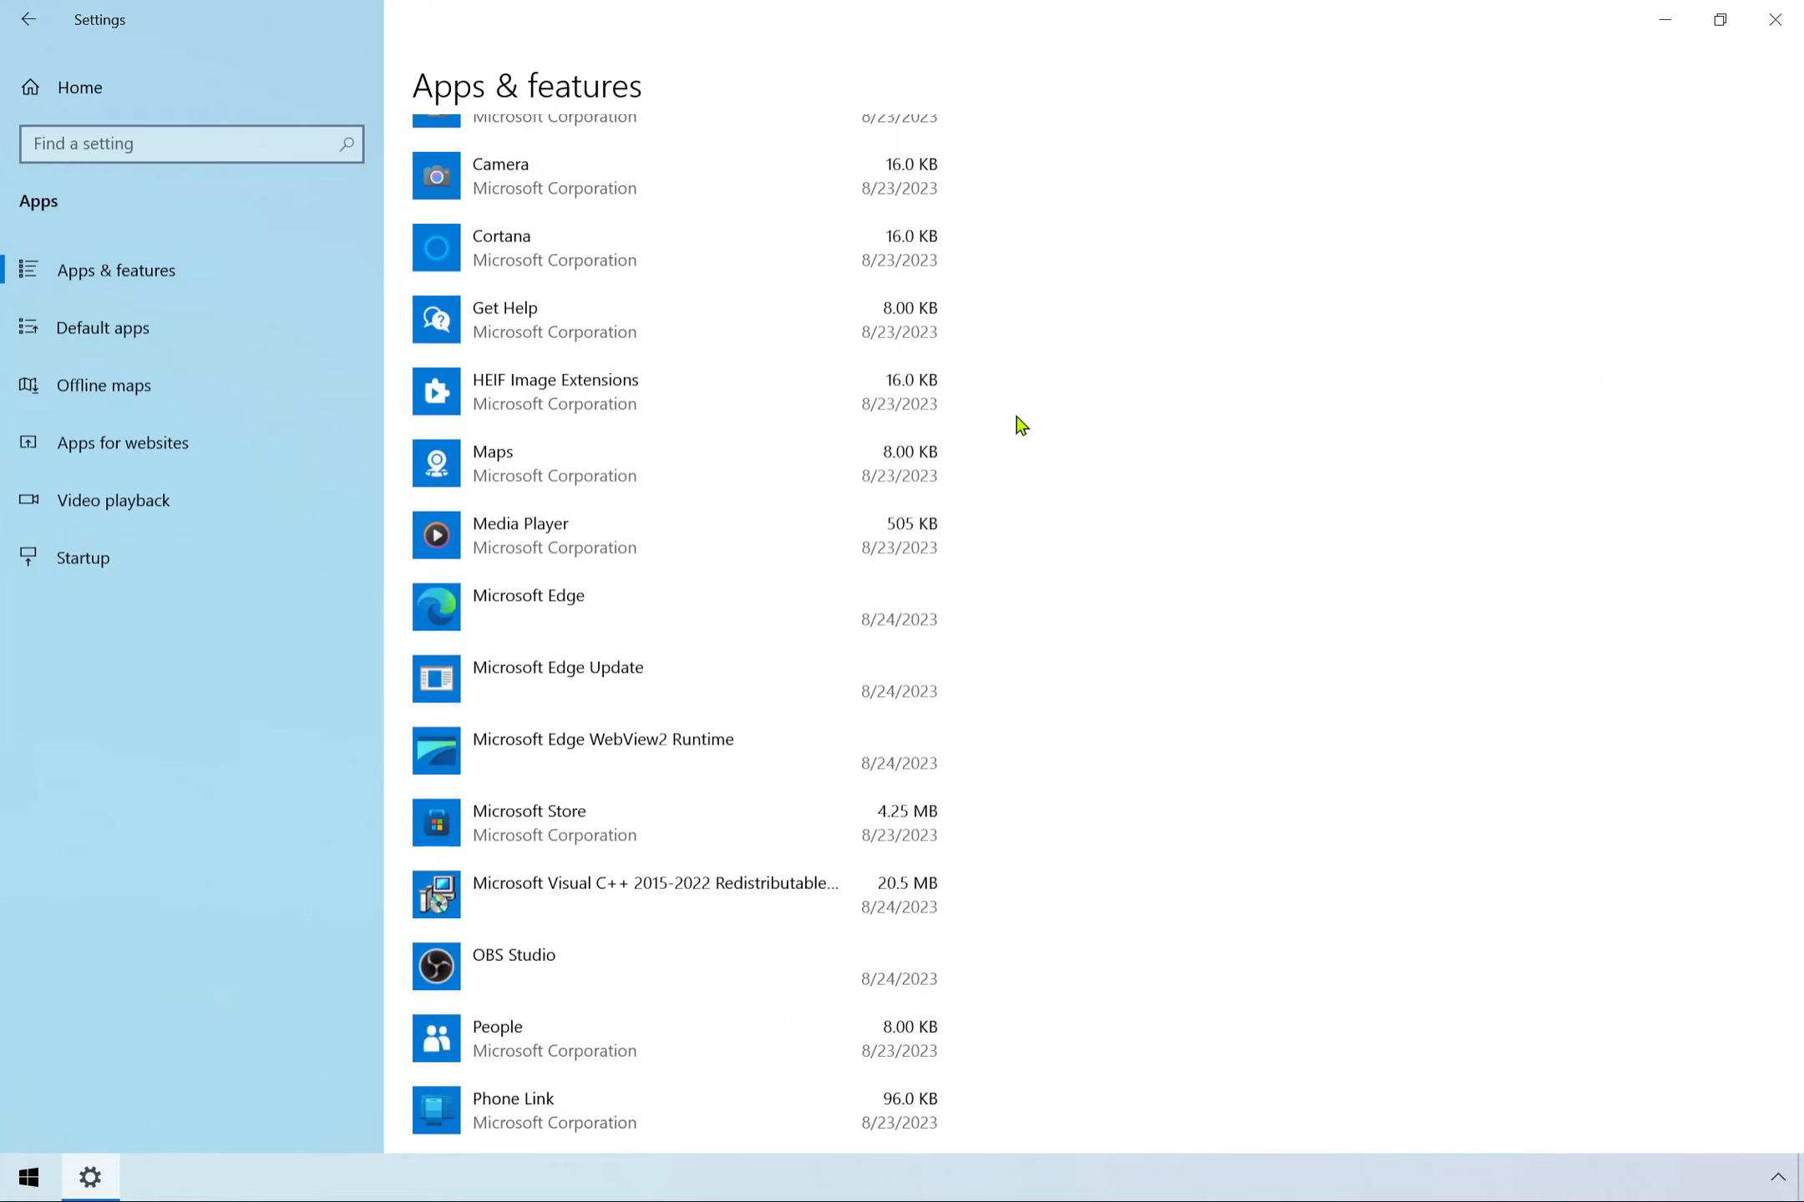
Check whether Cortana, Camera, Calculator, App Installer and Alarms & Clock can be removed.
scroll(1019, 423, "up", 2)
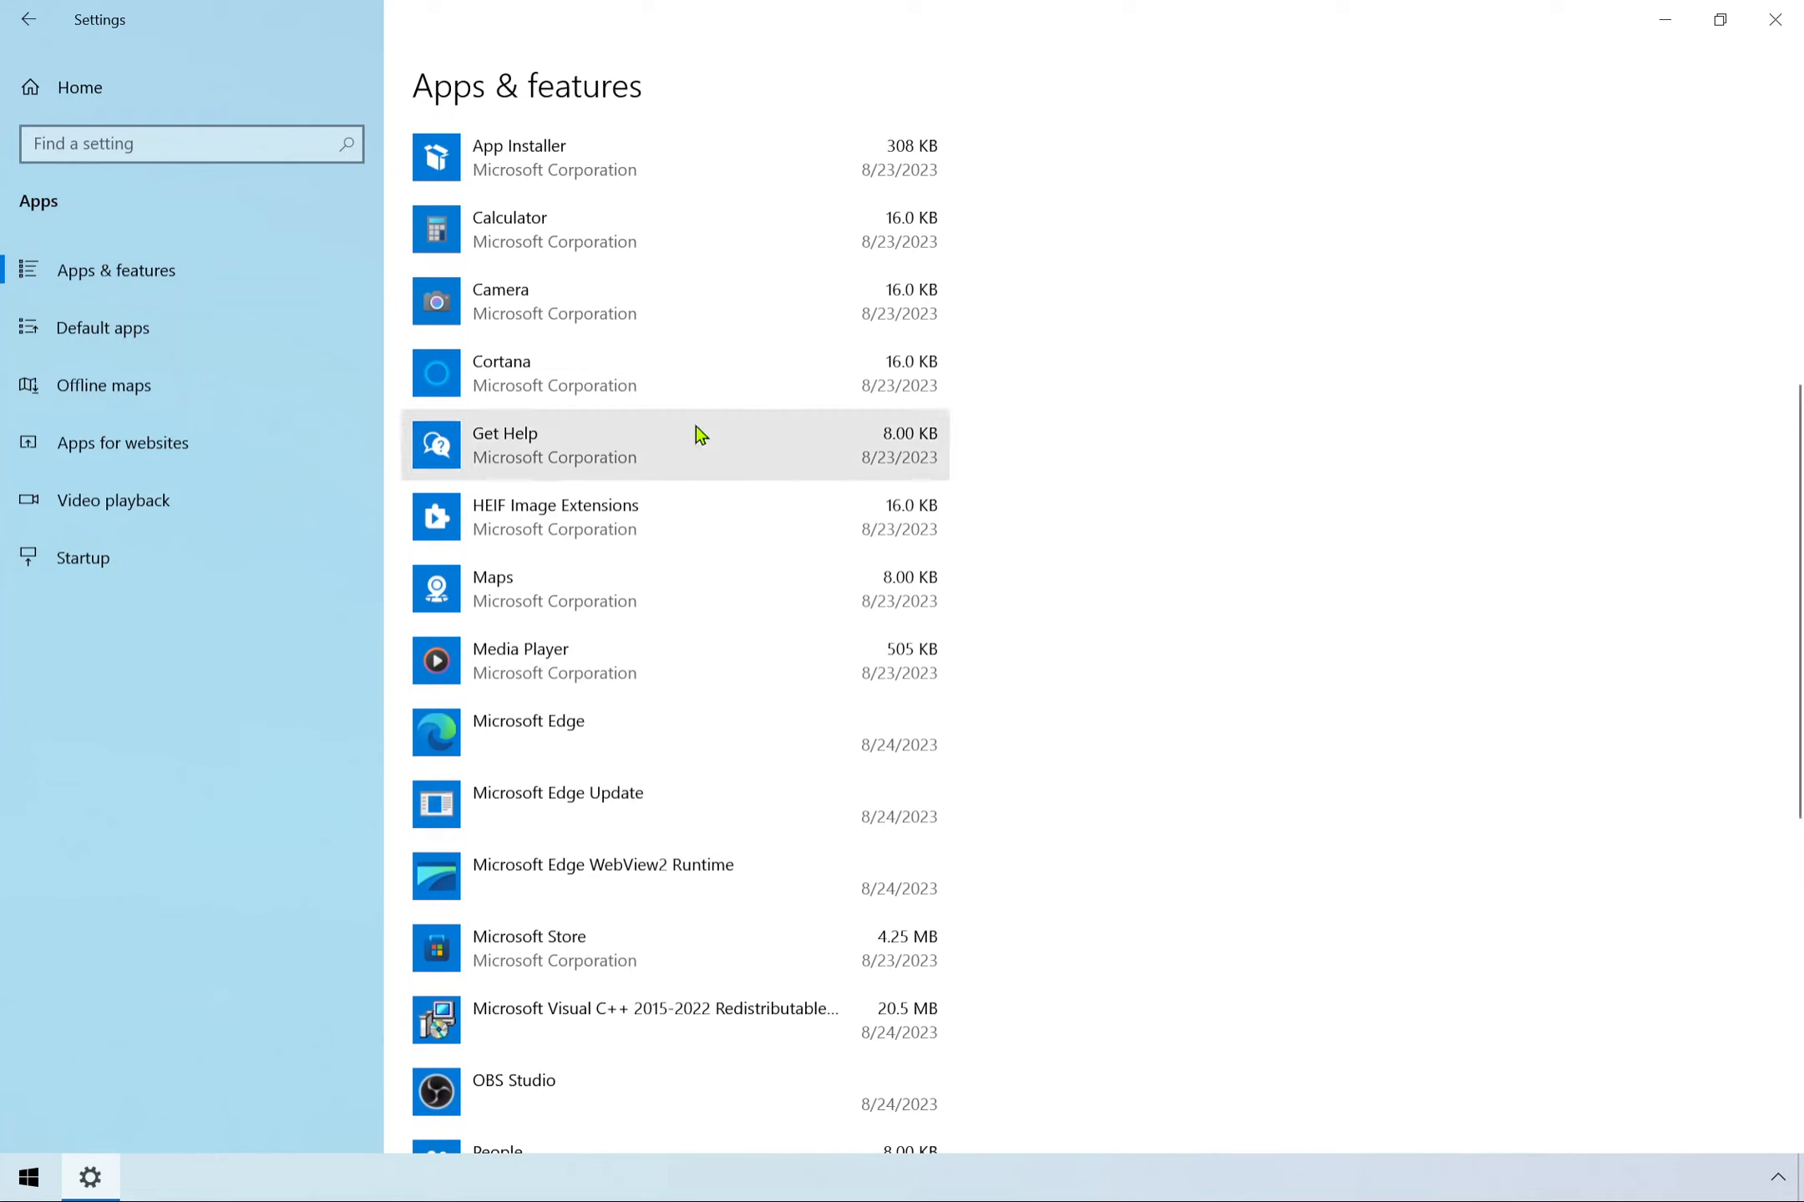
left_click(570, 364)
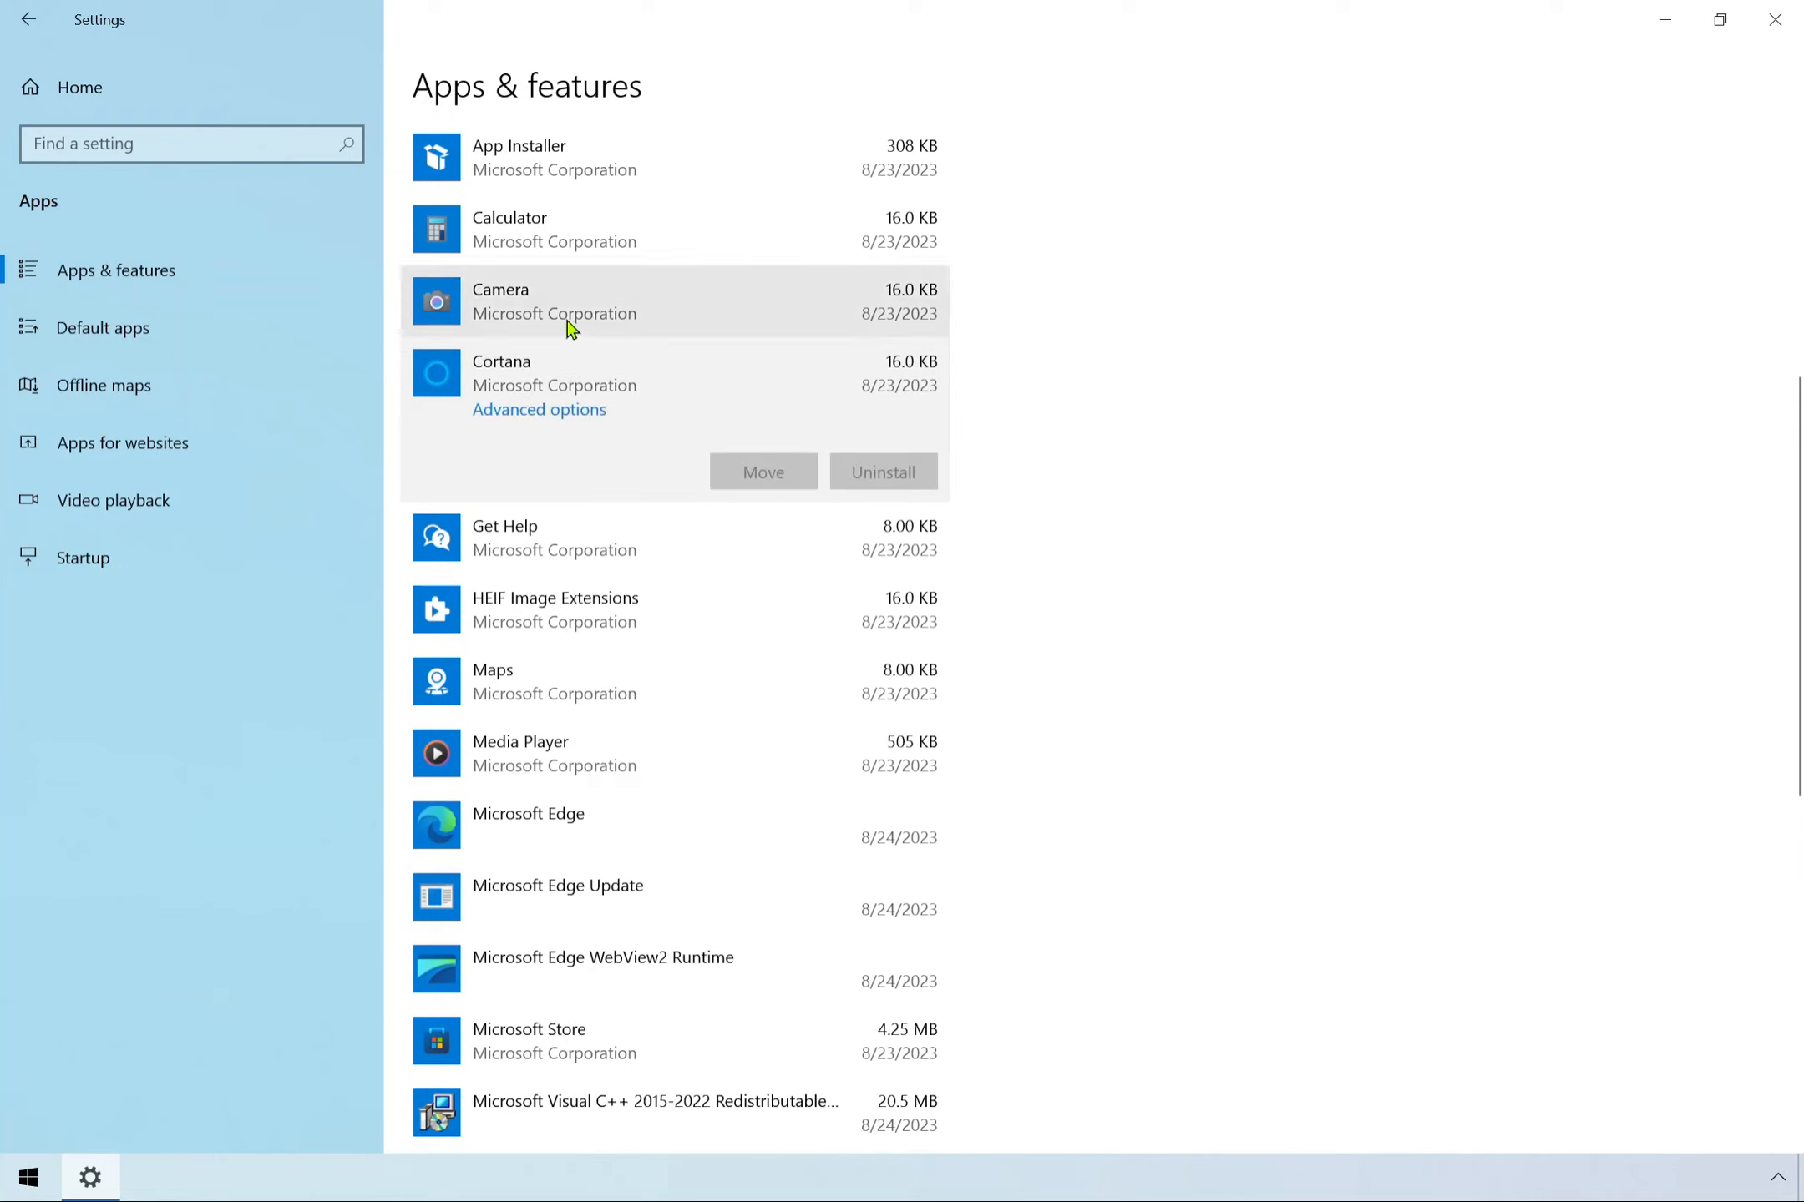
left_click(576, 322)
left_click(628, 250)
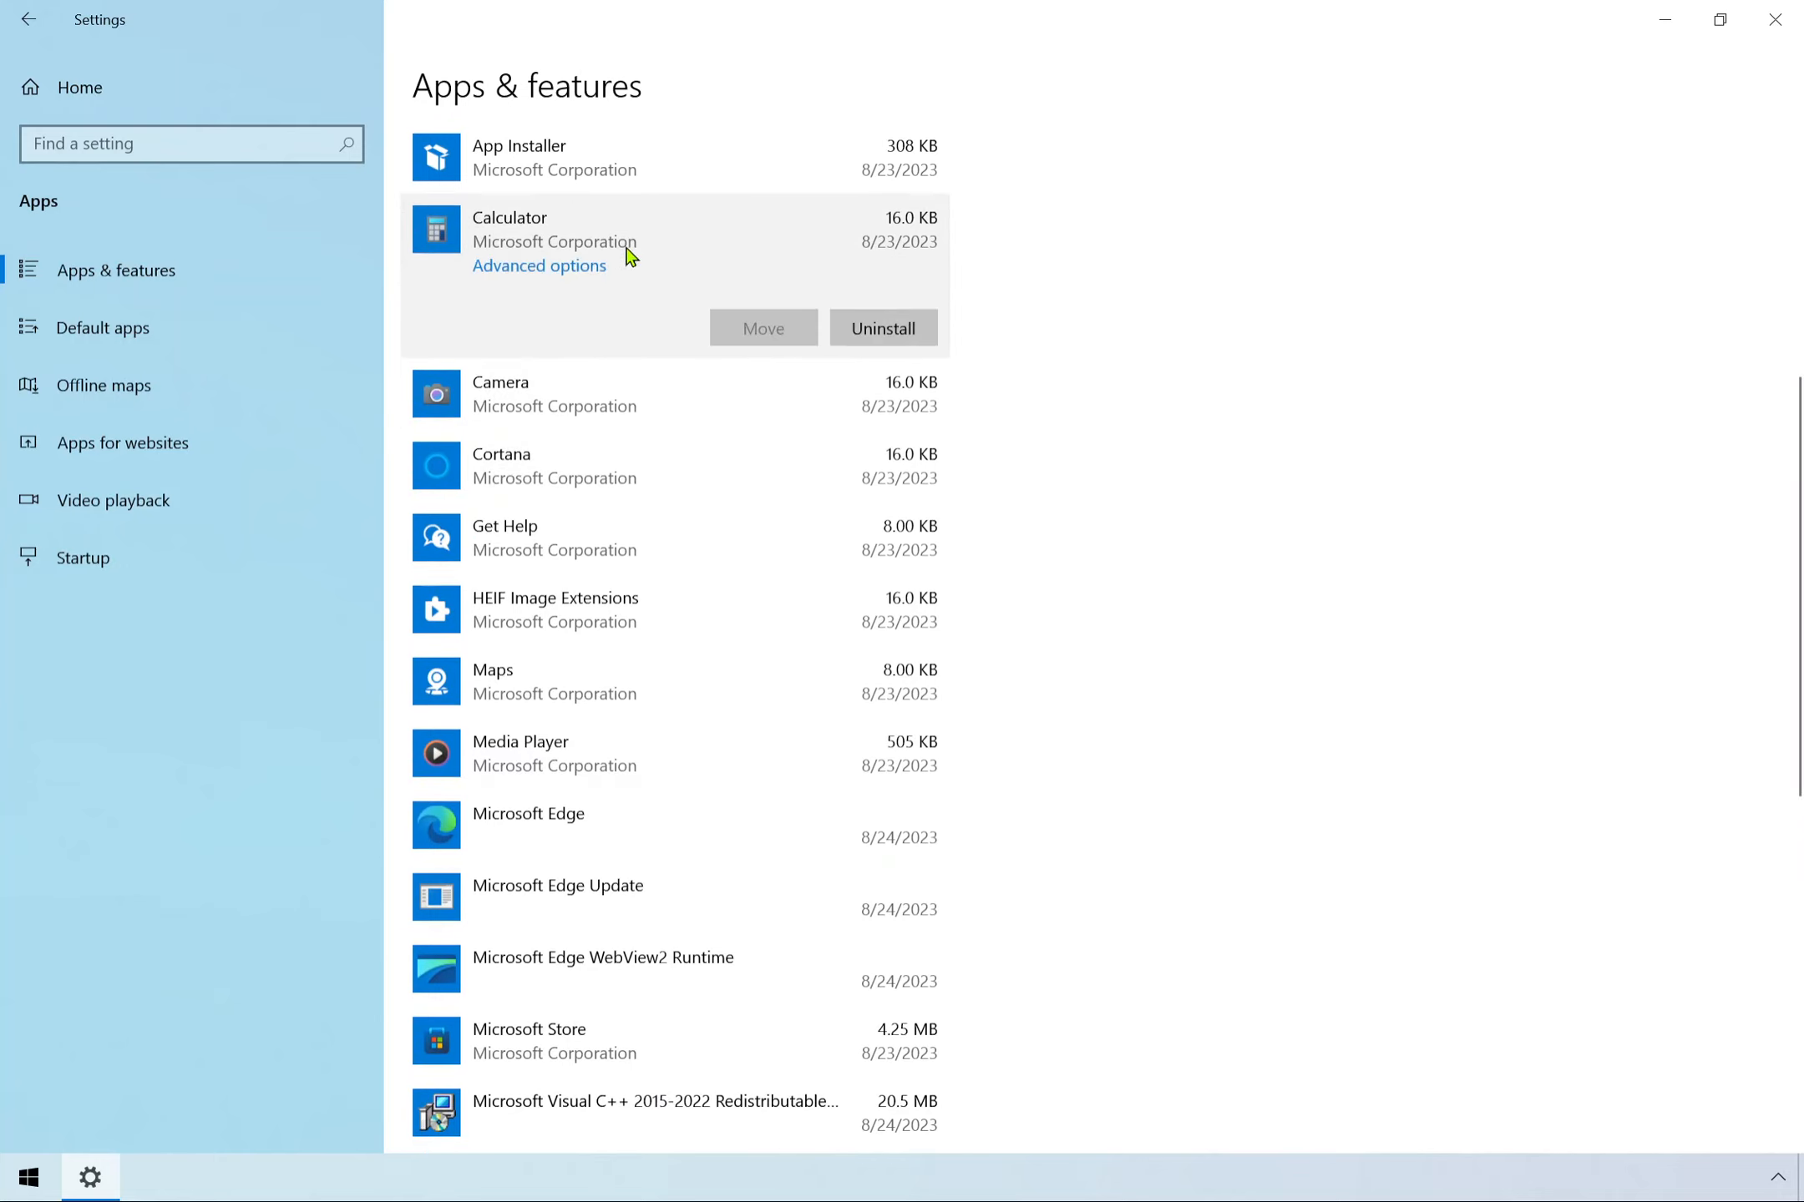
left_click(579, 183)
scroll(636, 250, "up", 4)
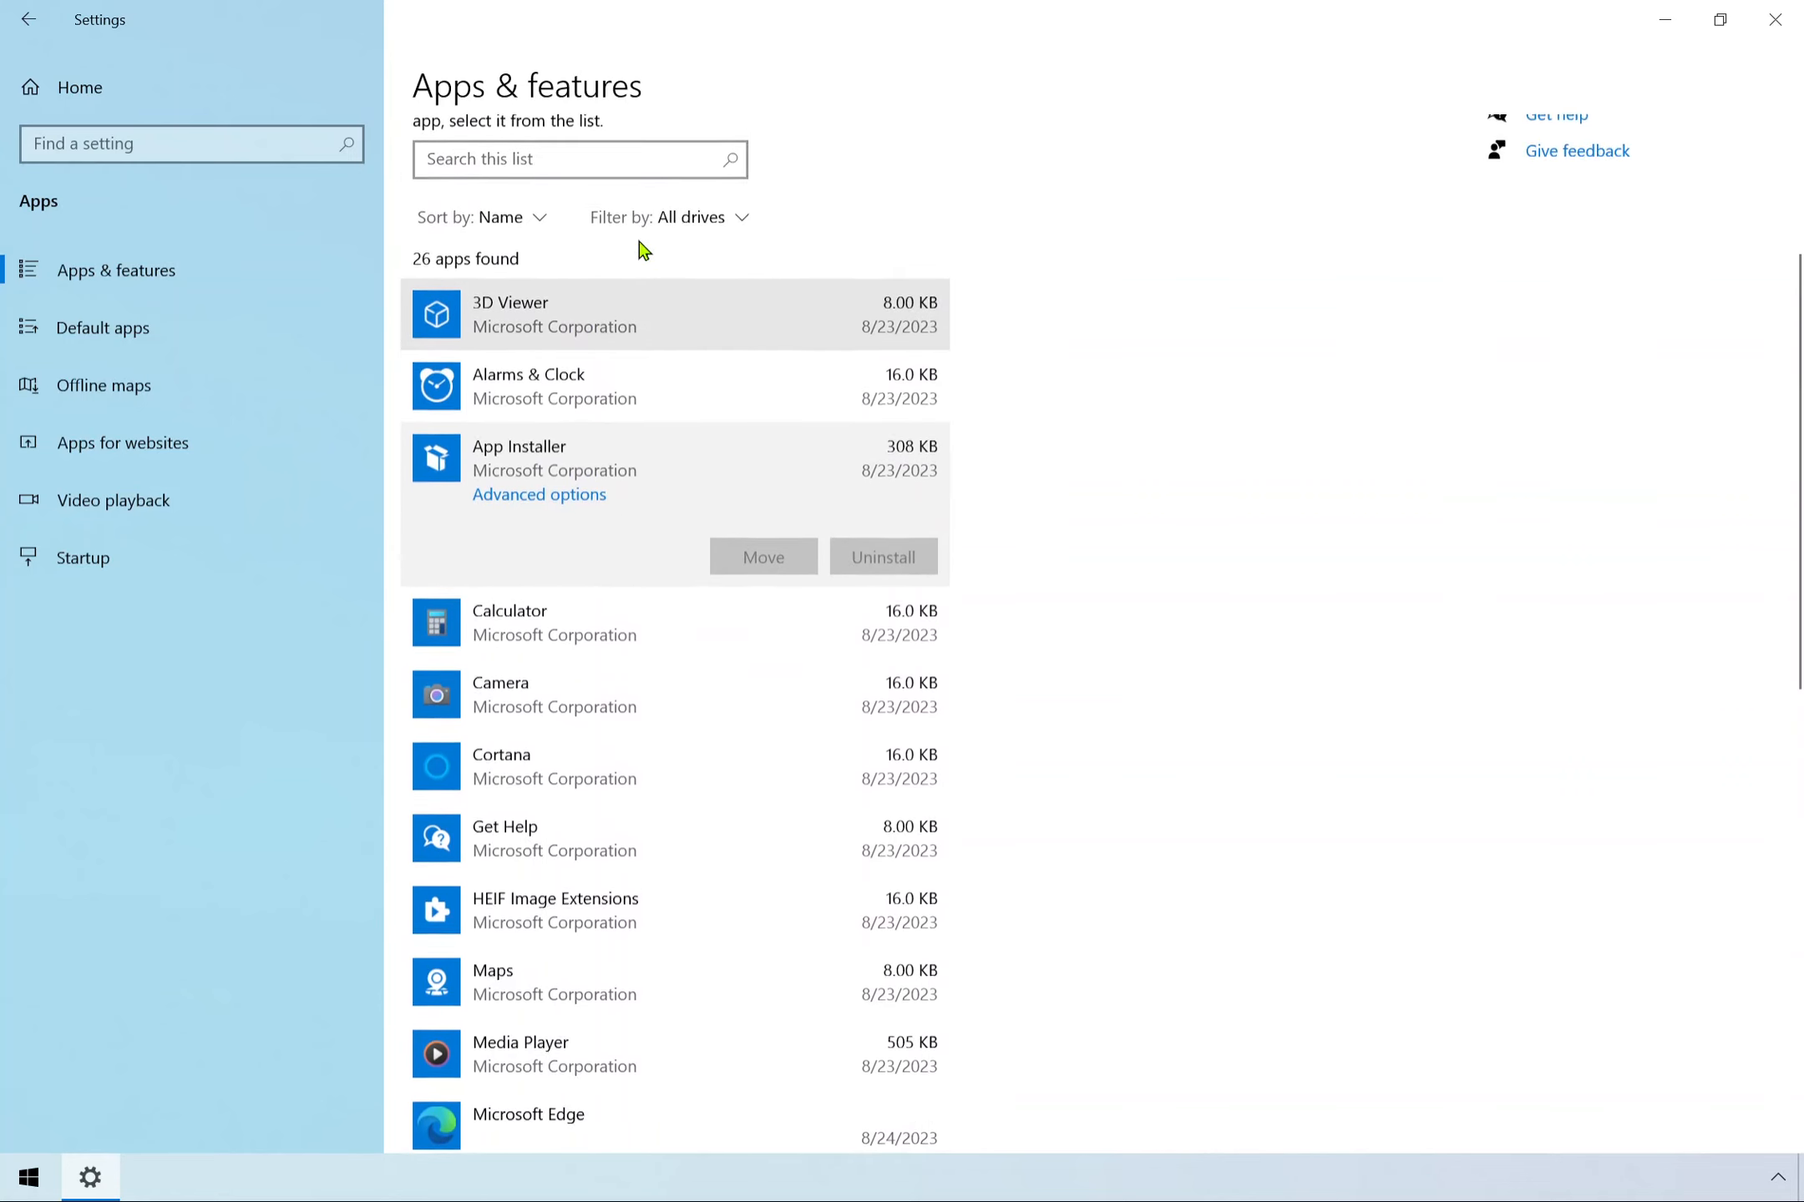
left_click(616, 415)
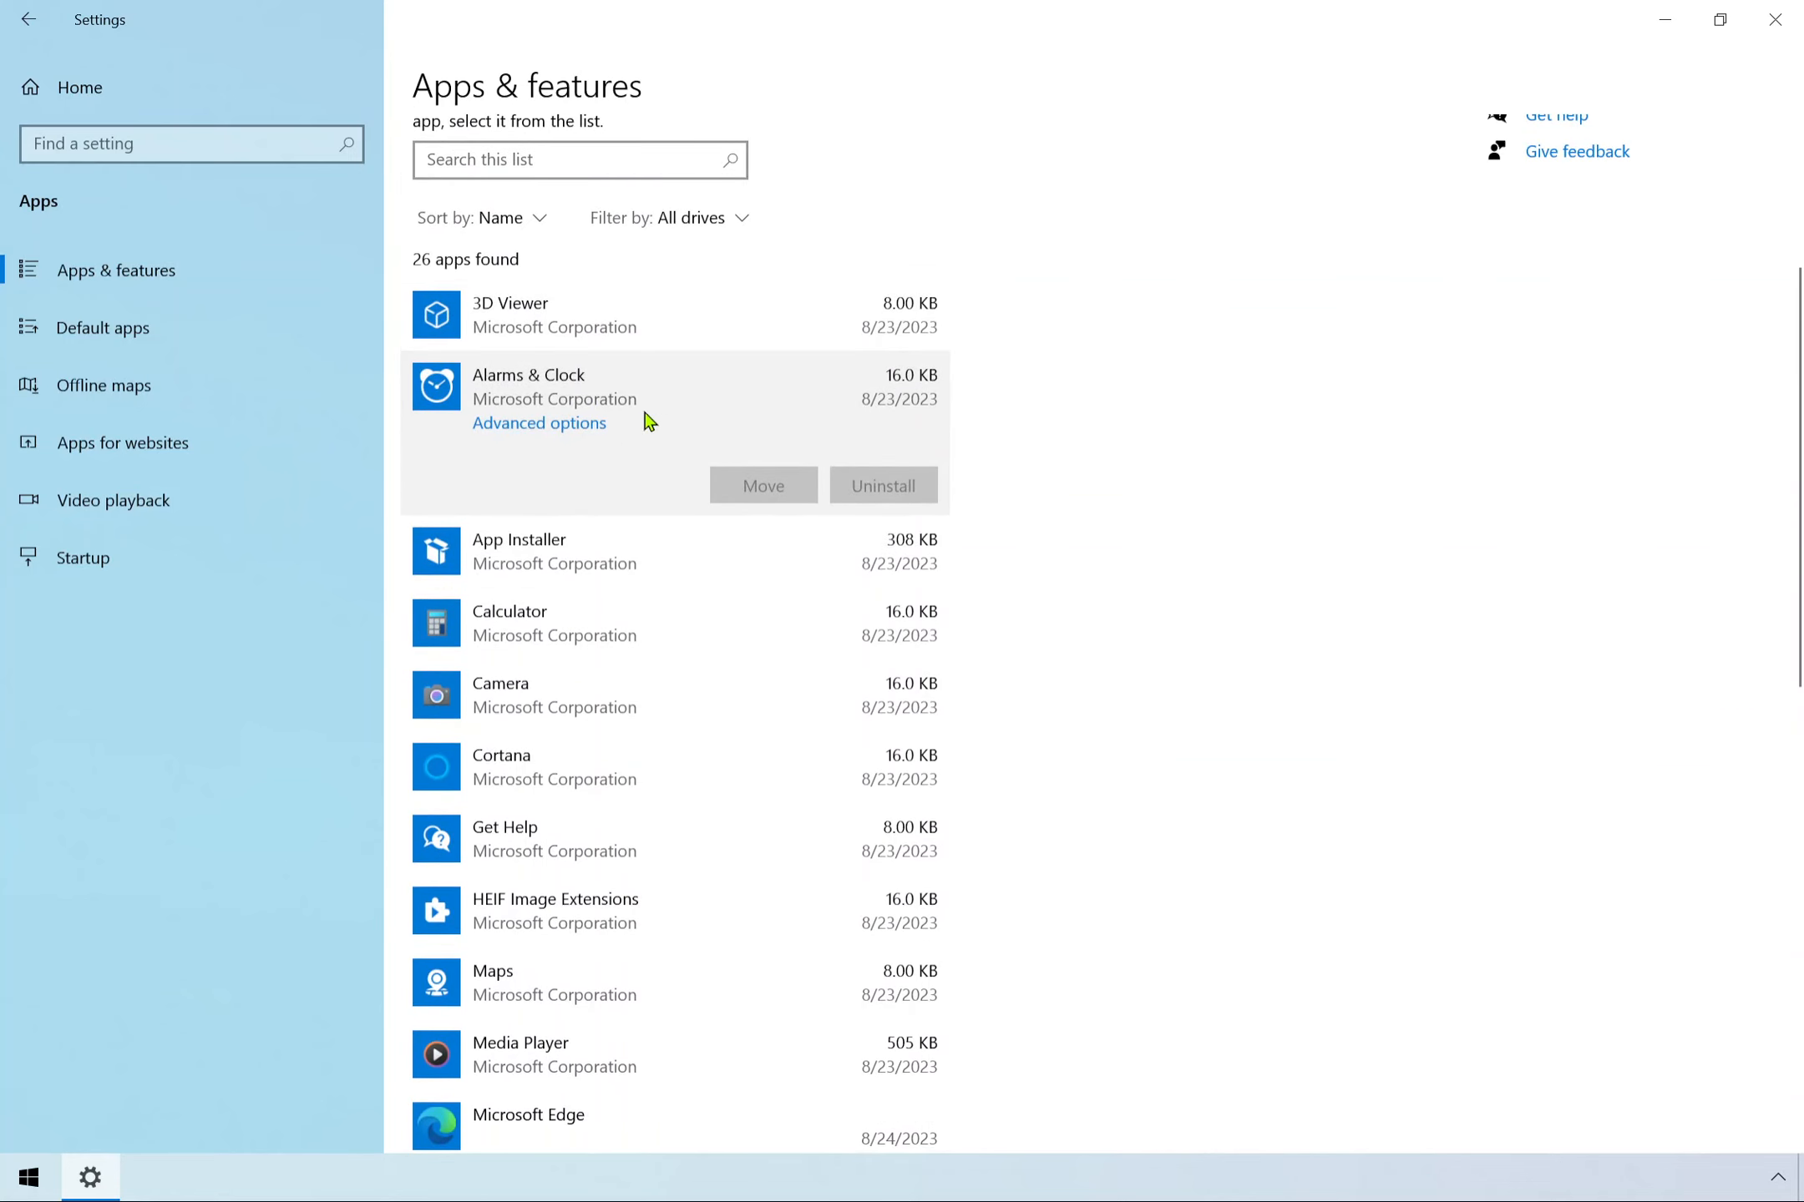
Uninstall 3D Viewer from the installed apps list and confirm its removal.
left_click(634, 322)
left_click(922, 419)
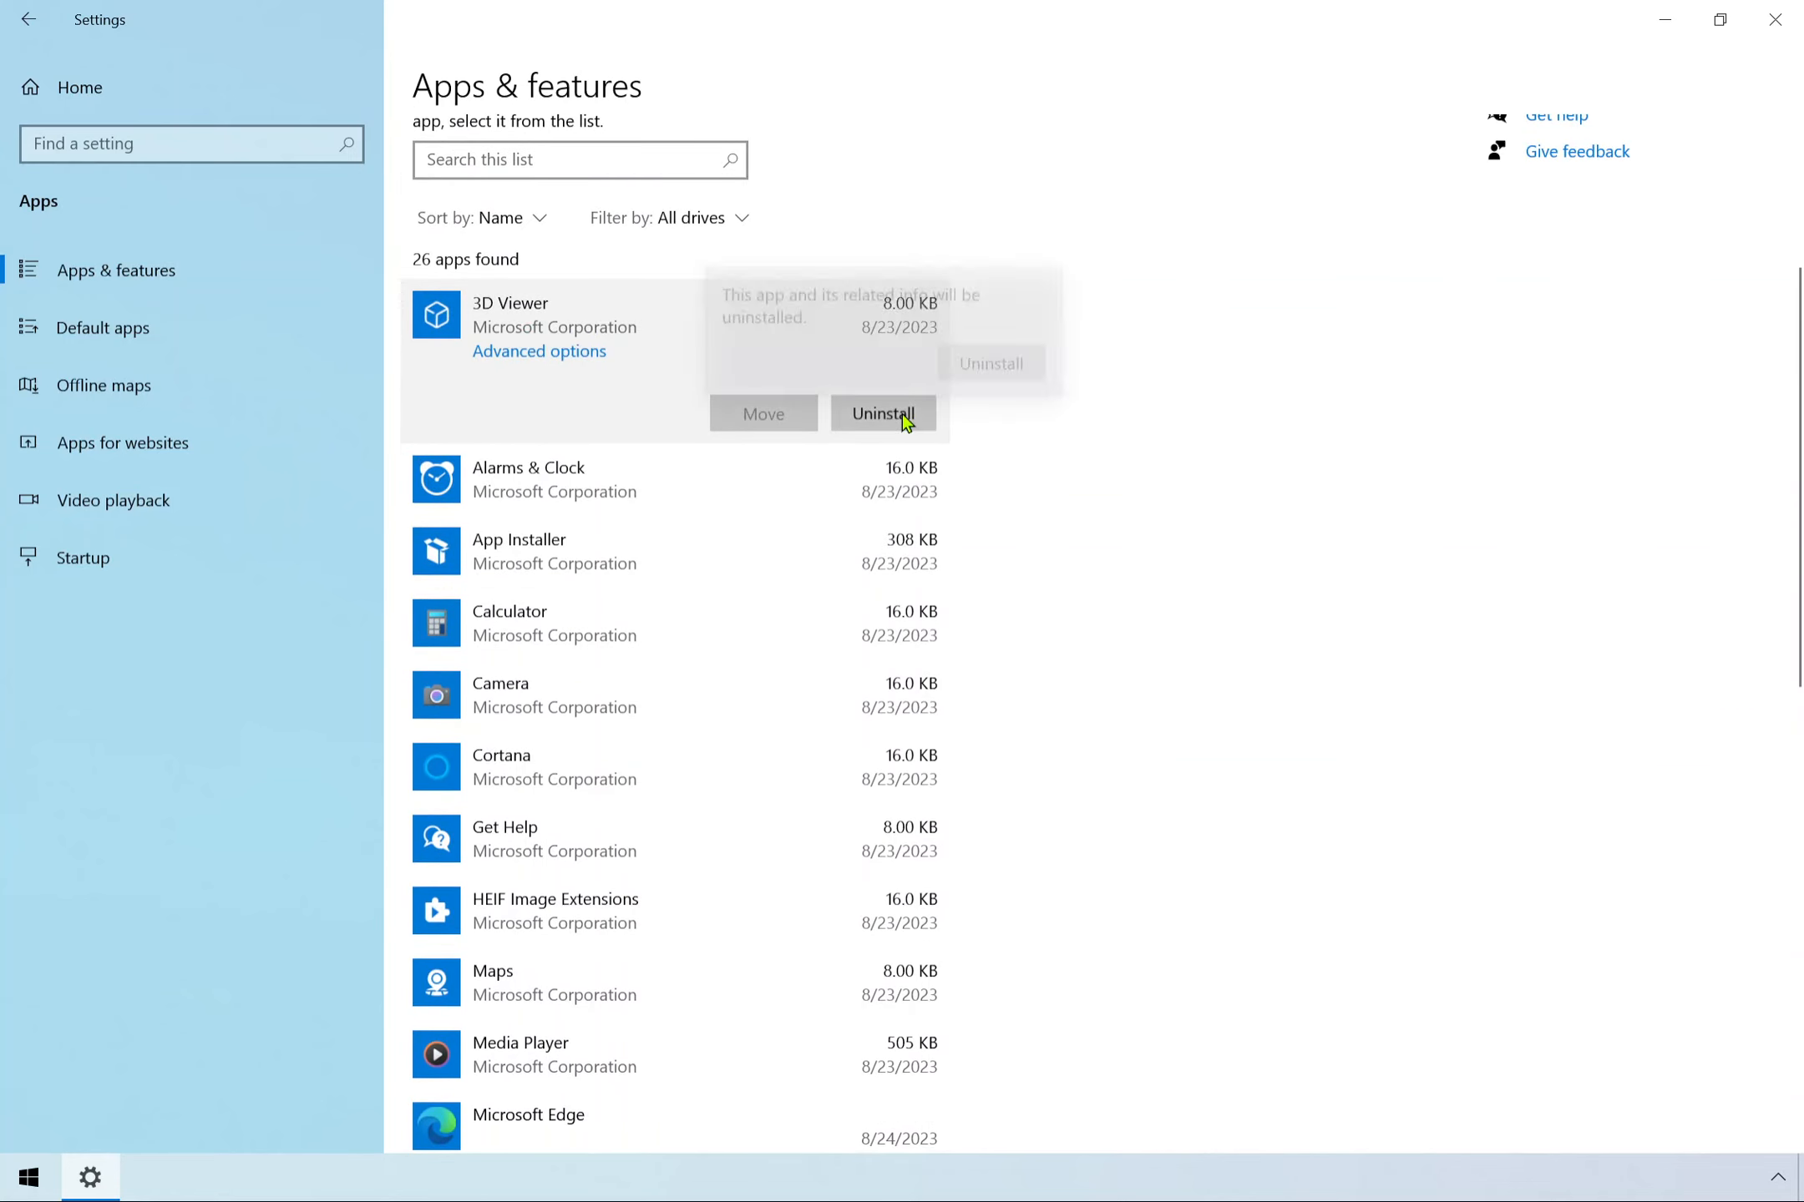
left_click(991, 355)
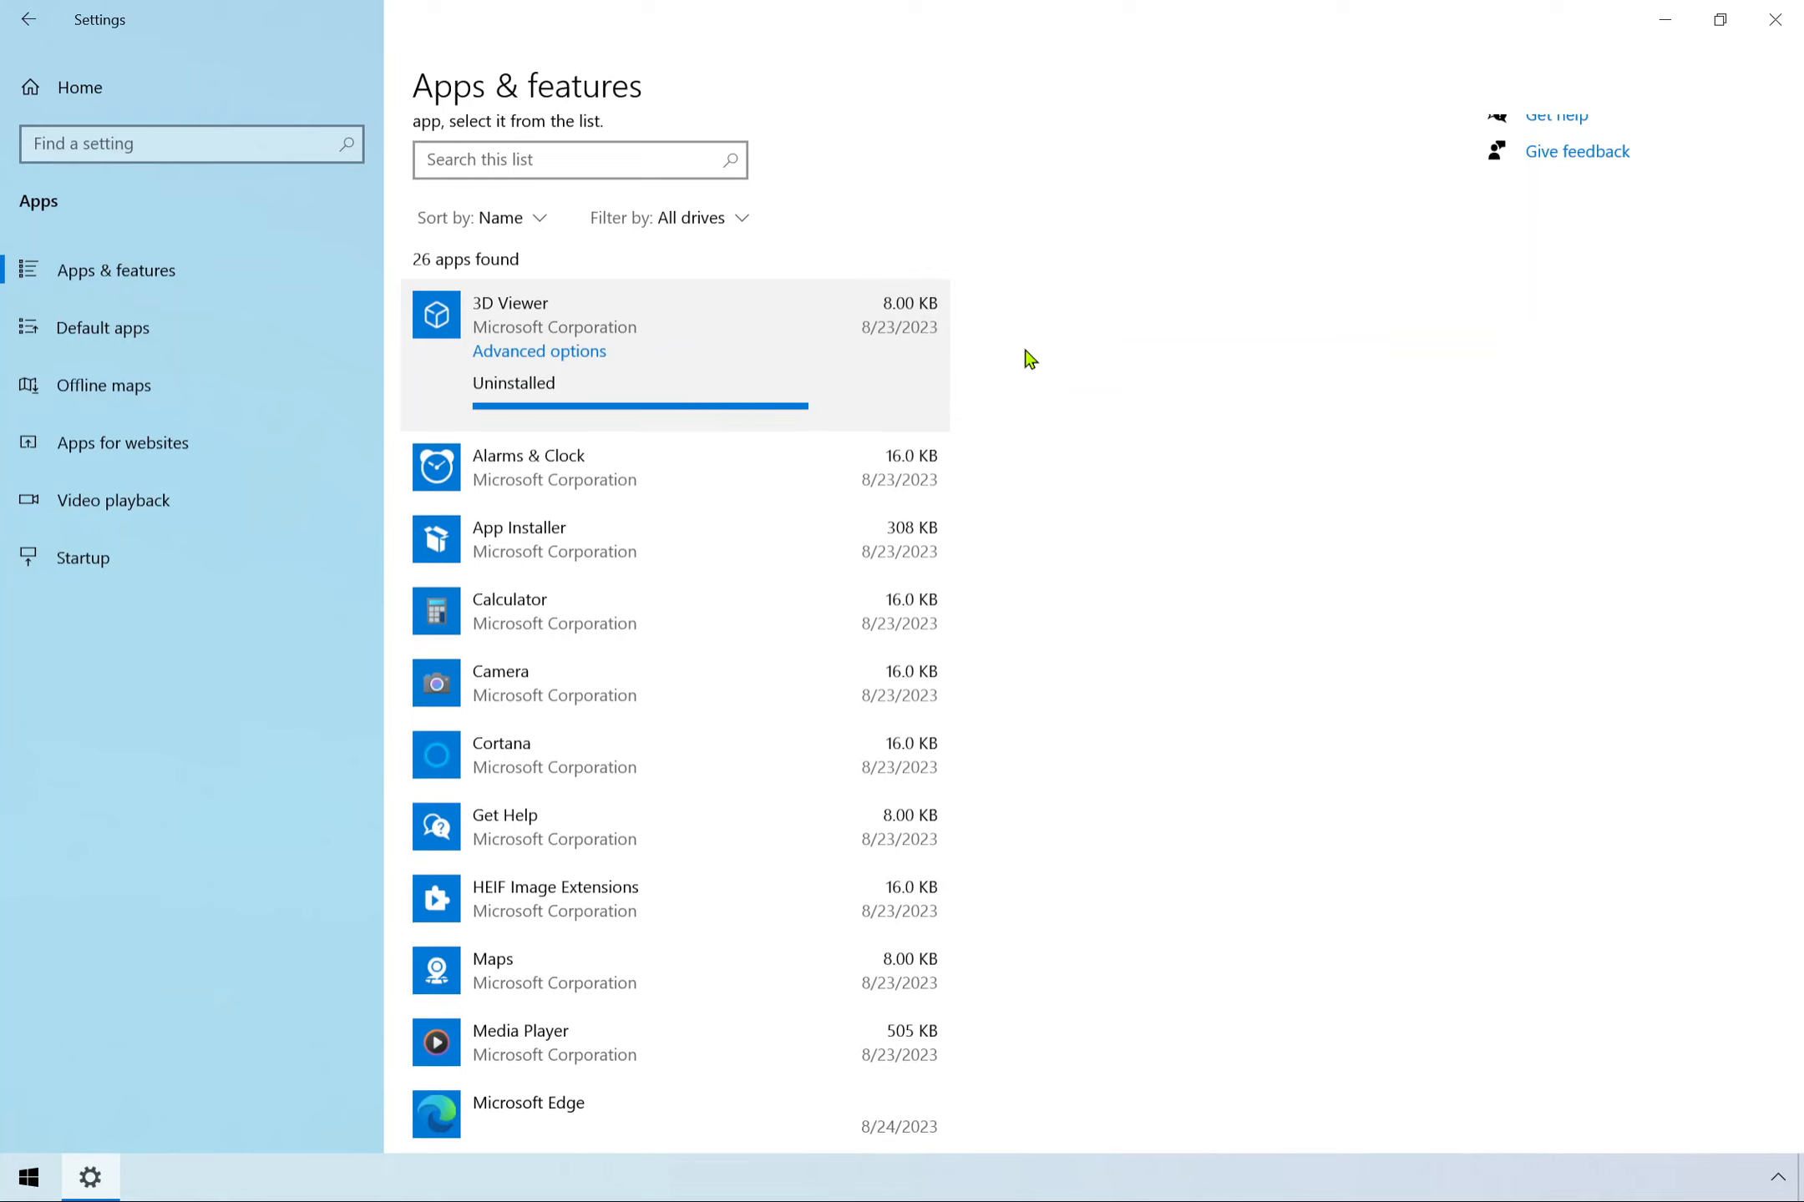
Review the whole list of remaining installed apps for anything else worth removing.
scroll(711, 495, "down", 4)
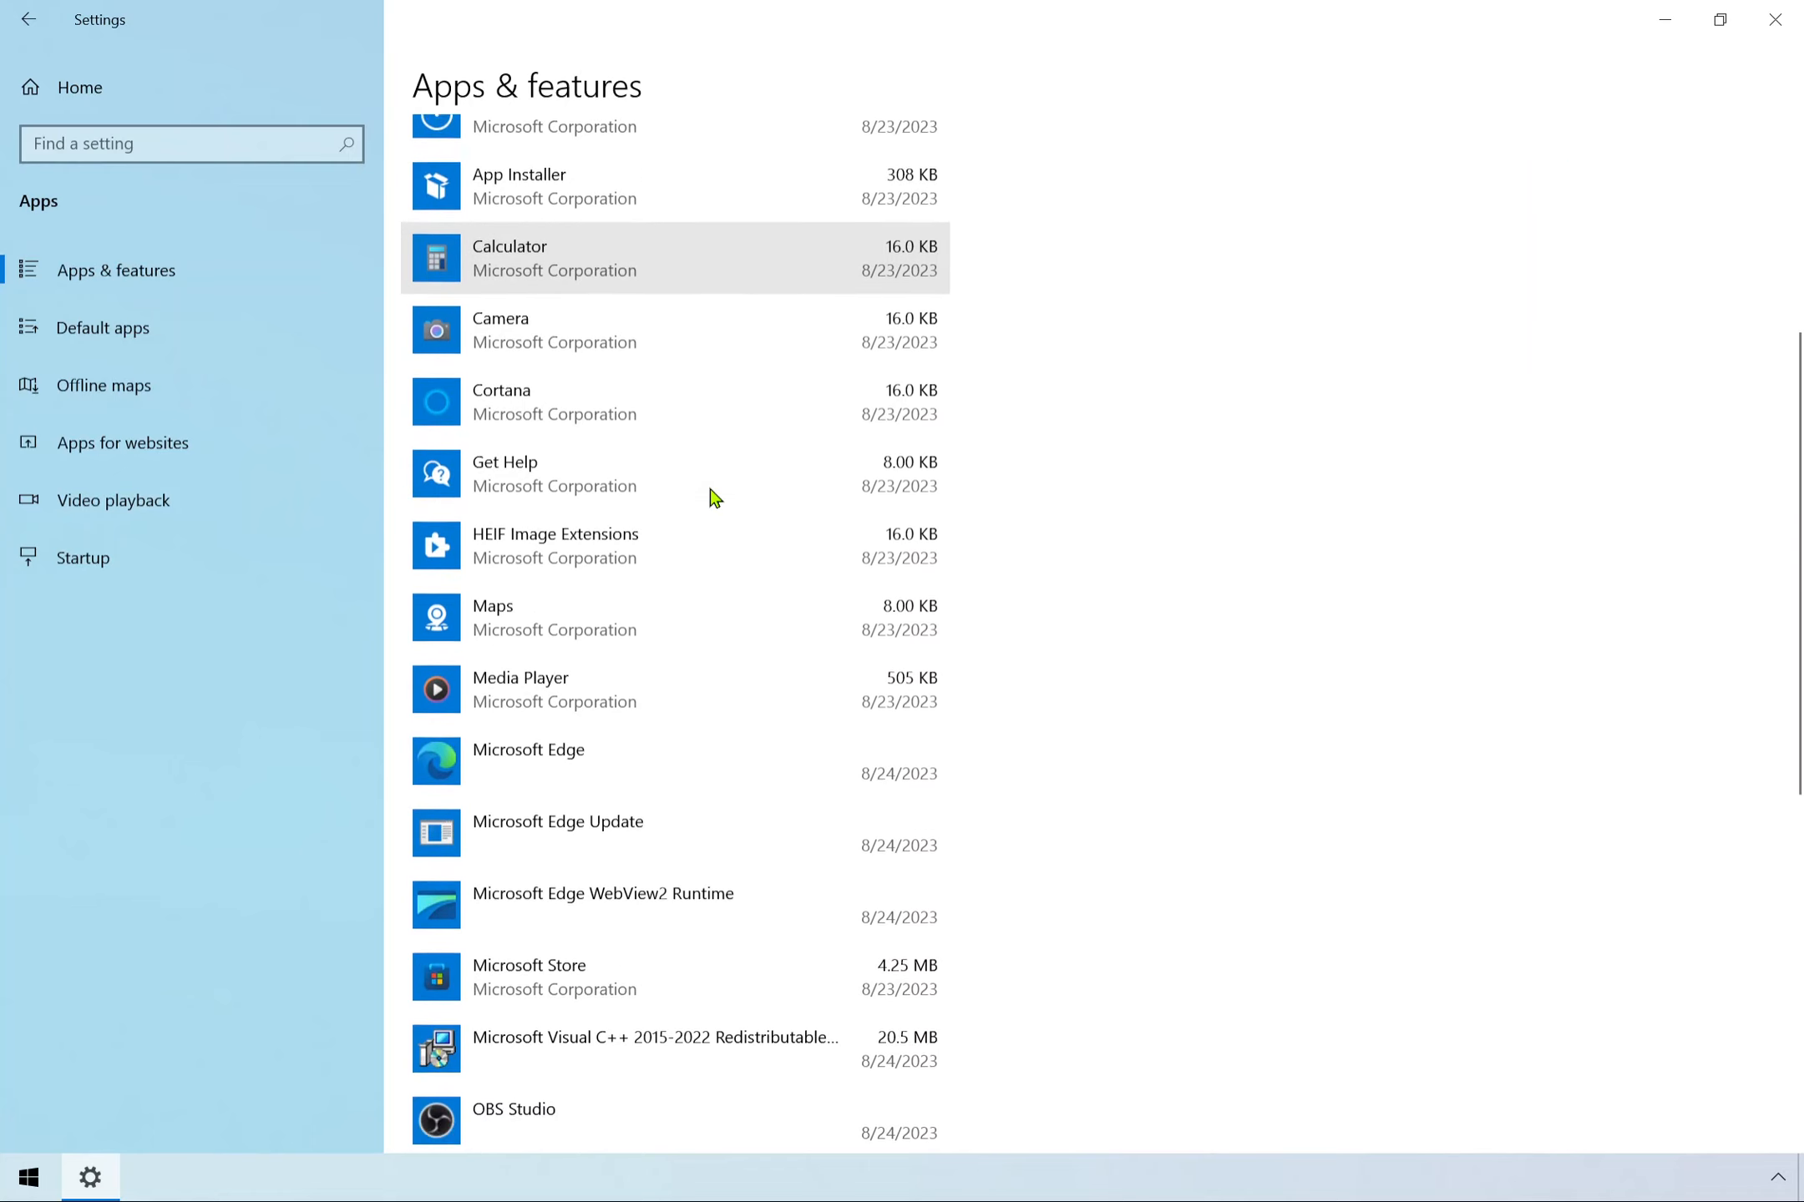
scroll(681, 785, "down", 1)
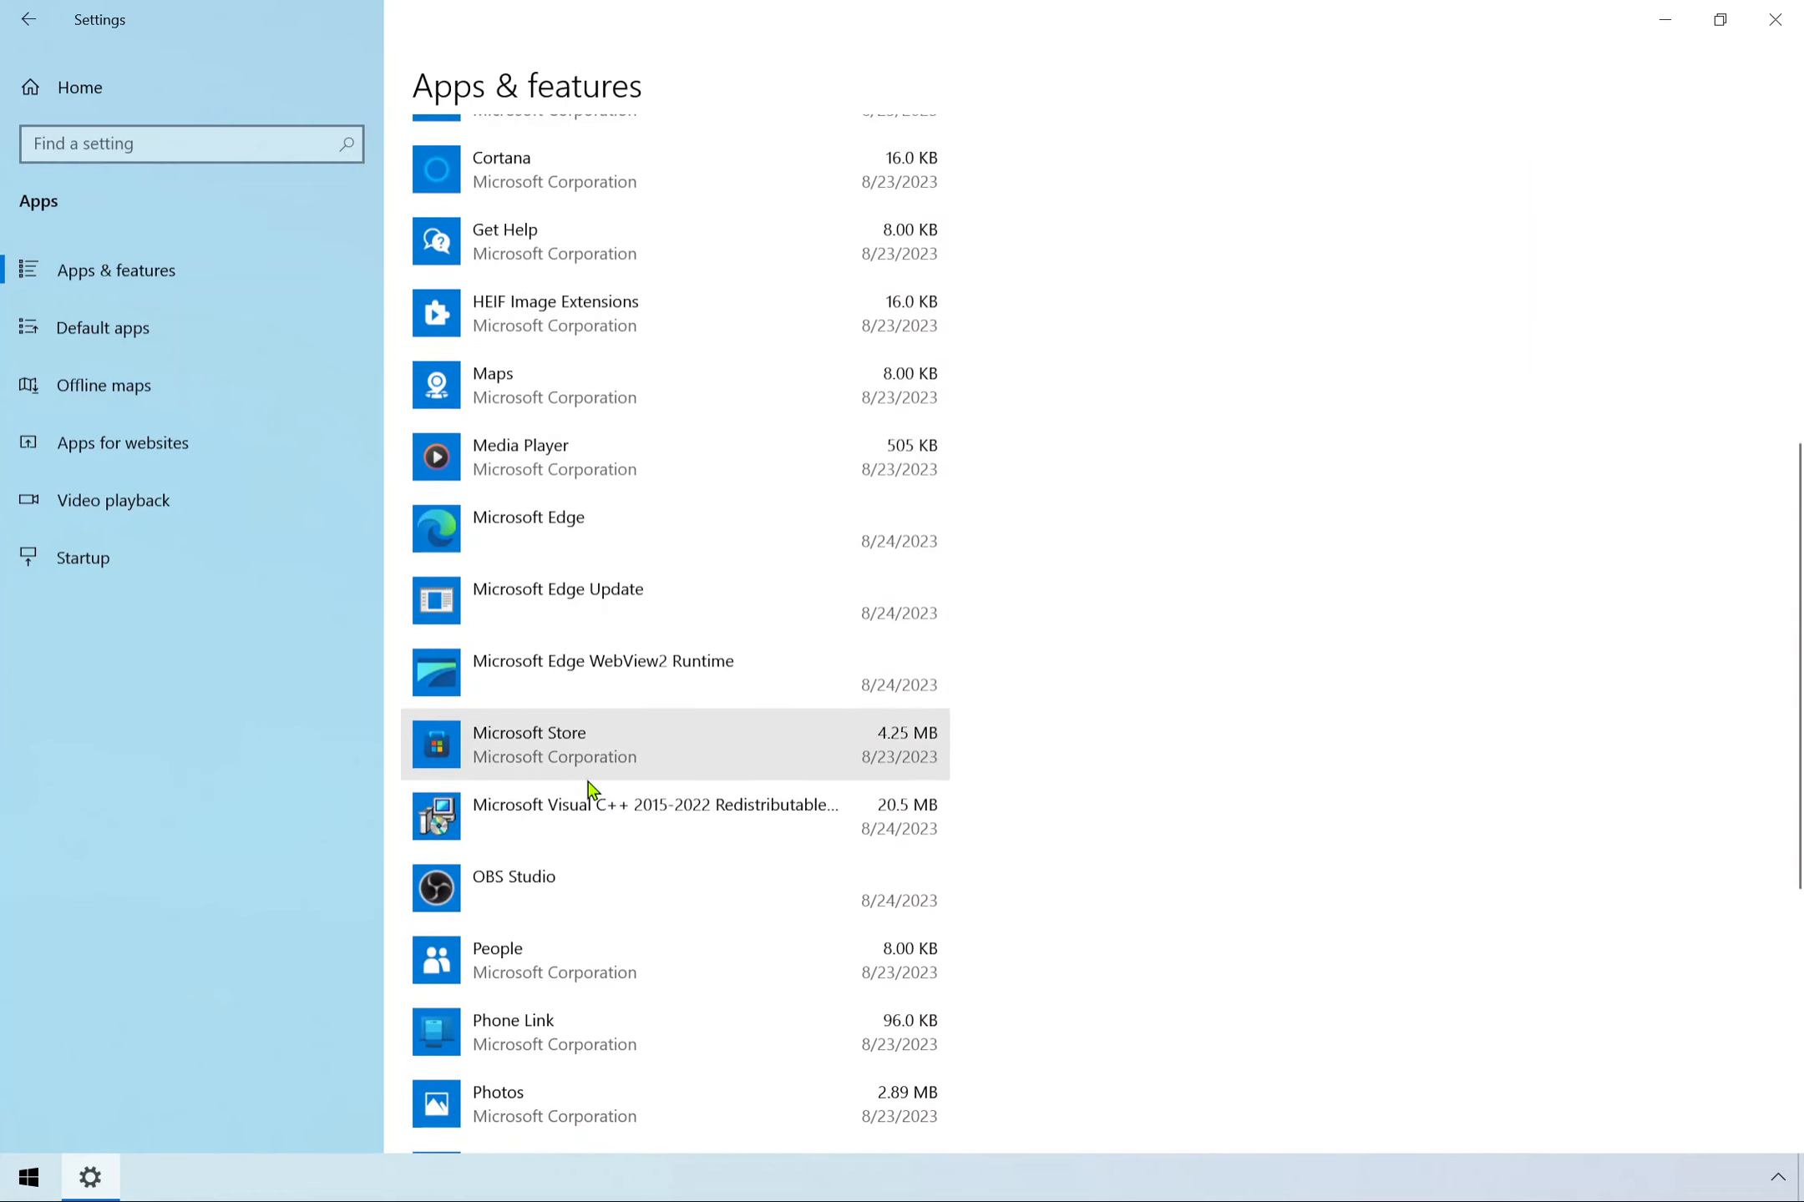
scroll(593, 791, "down", 1)
scroll(593, 790, "down", 3)
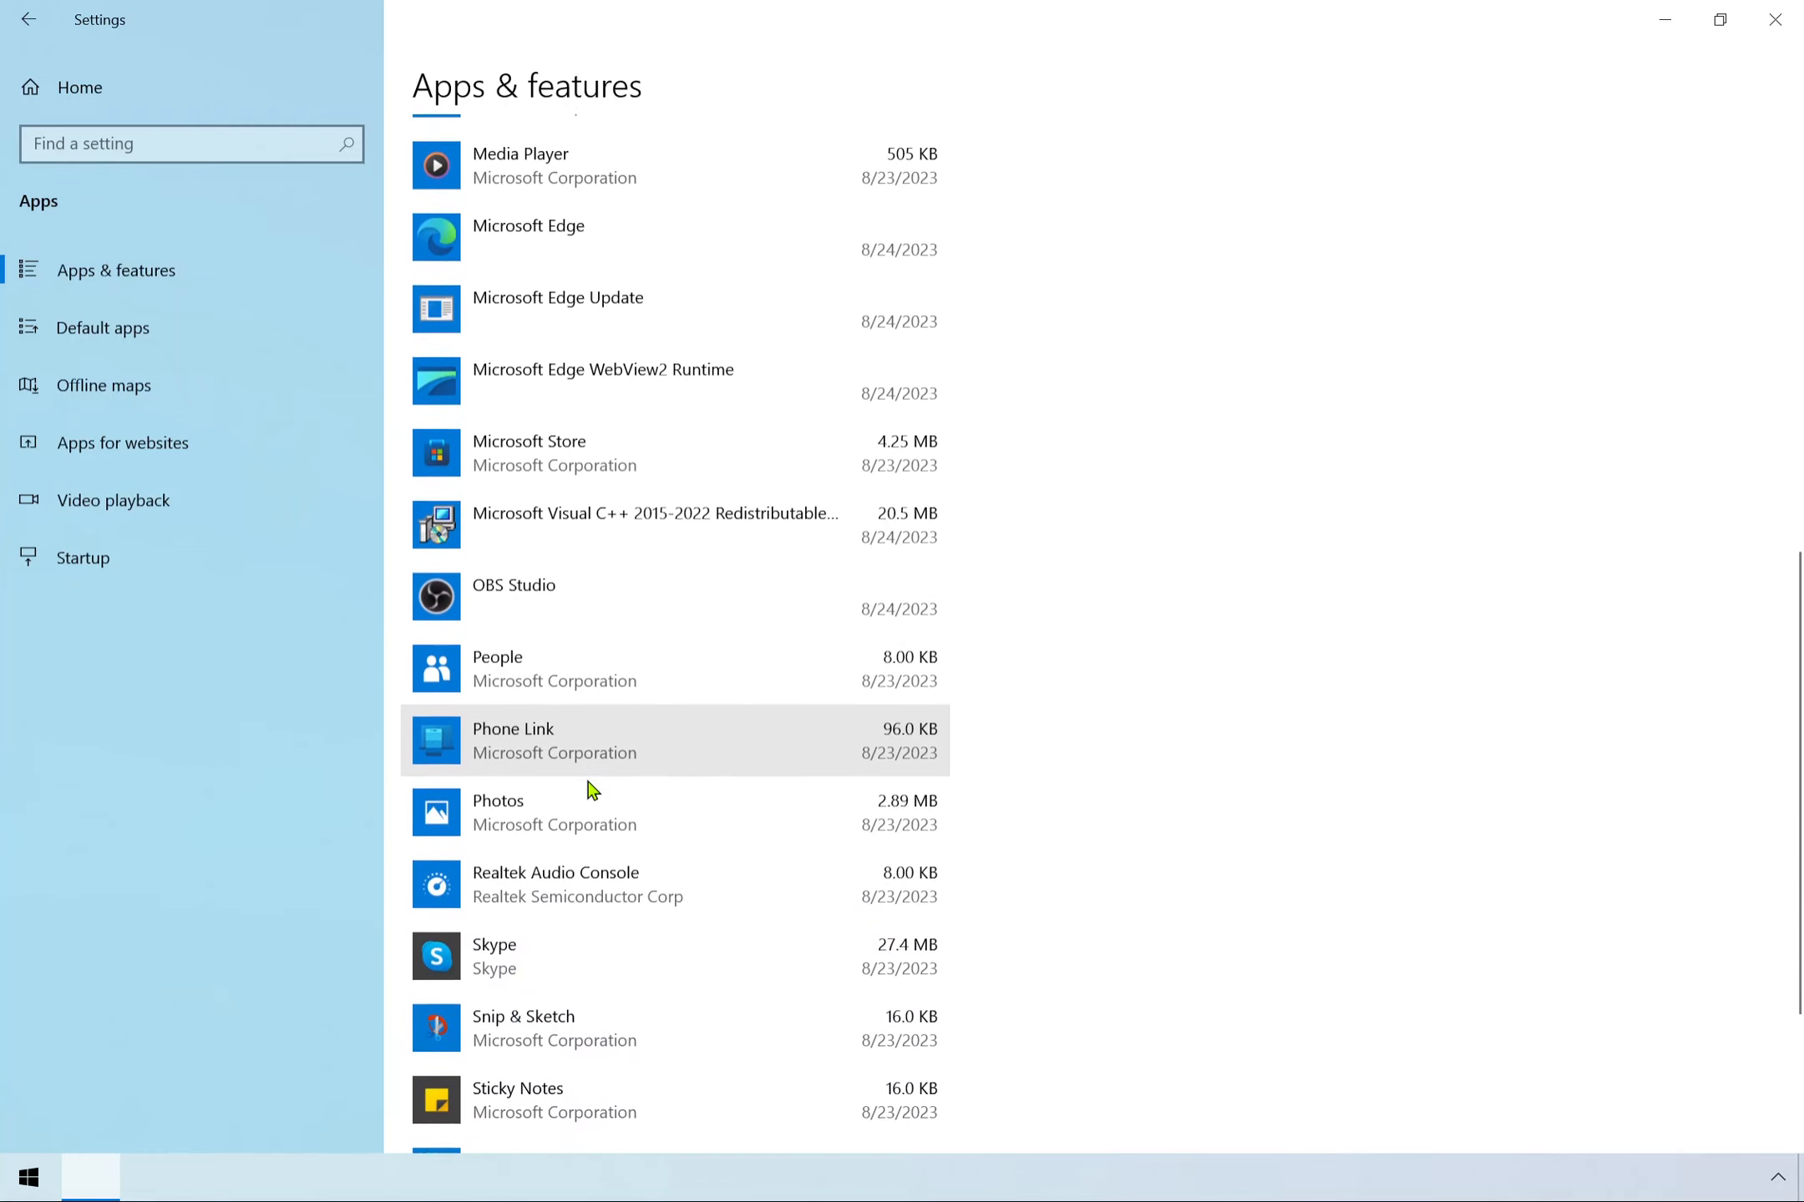
scroll(593, 791, "down", 2)
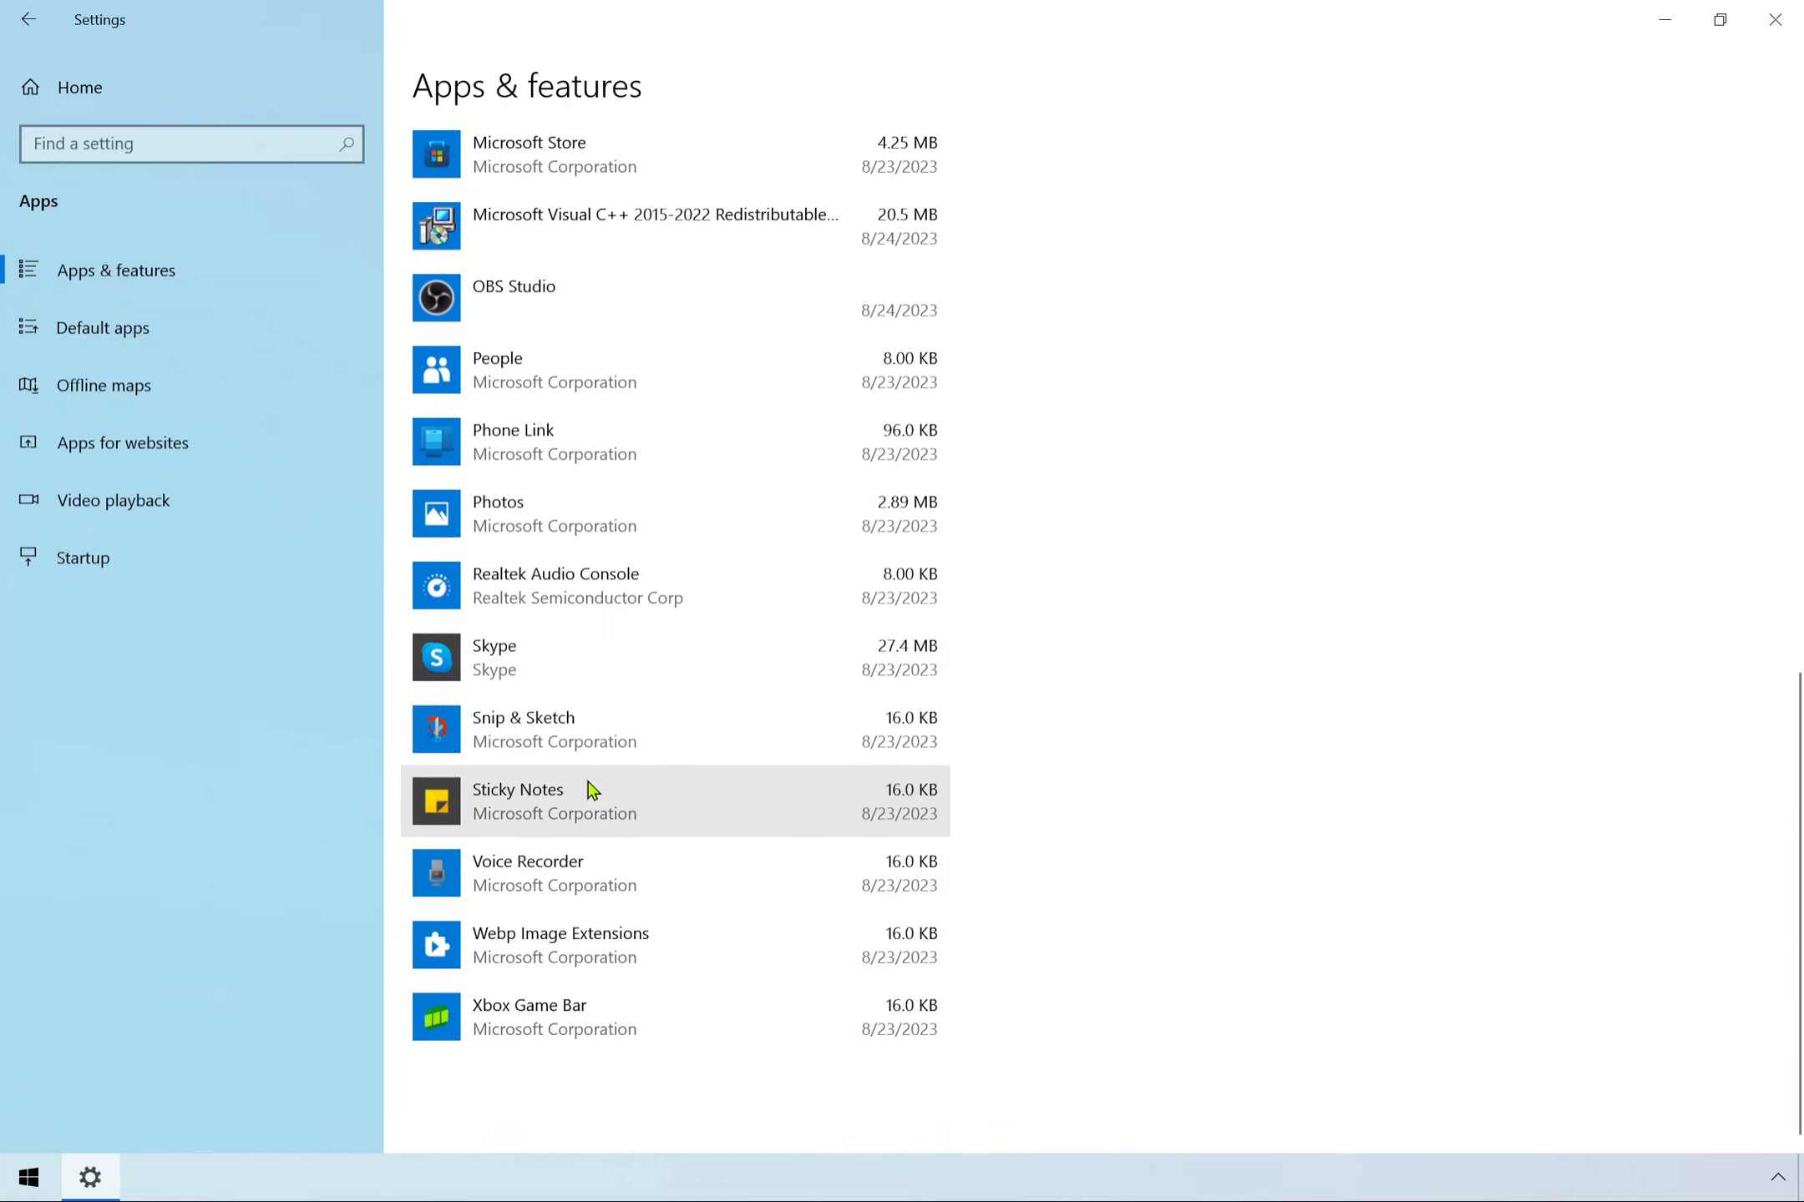
scroll(592, 791, "down", 1)
scroll(689, 576, "up", 9)
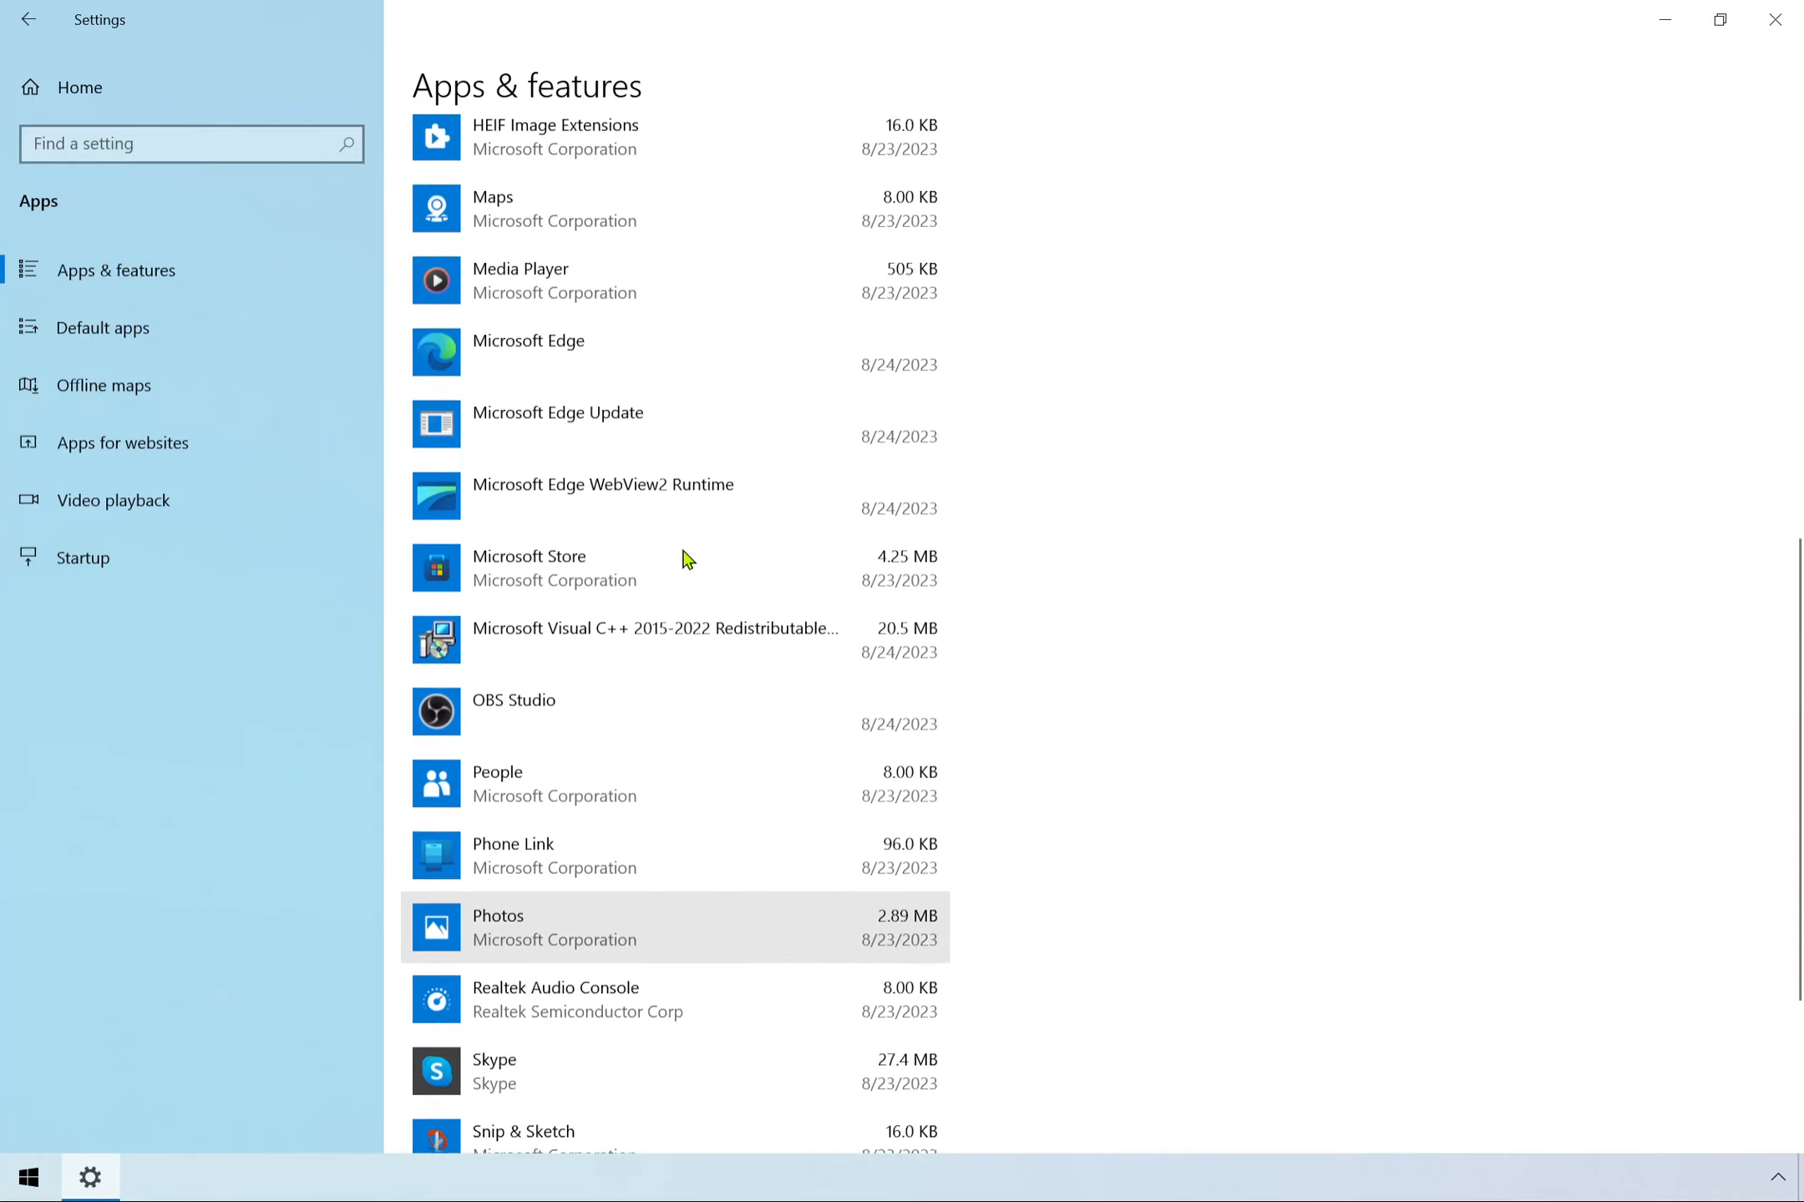
scroll(685, 558, "up", 6)
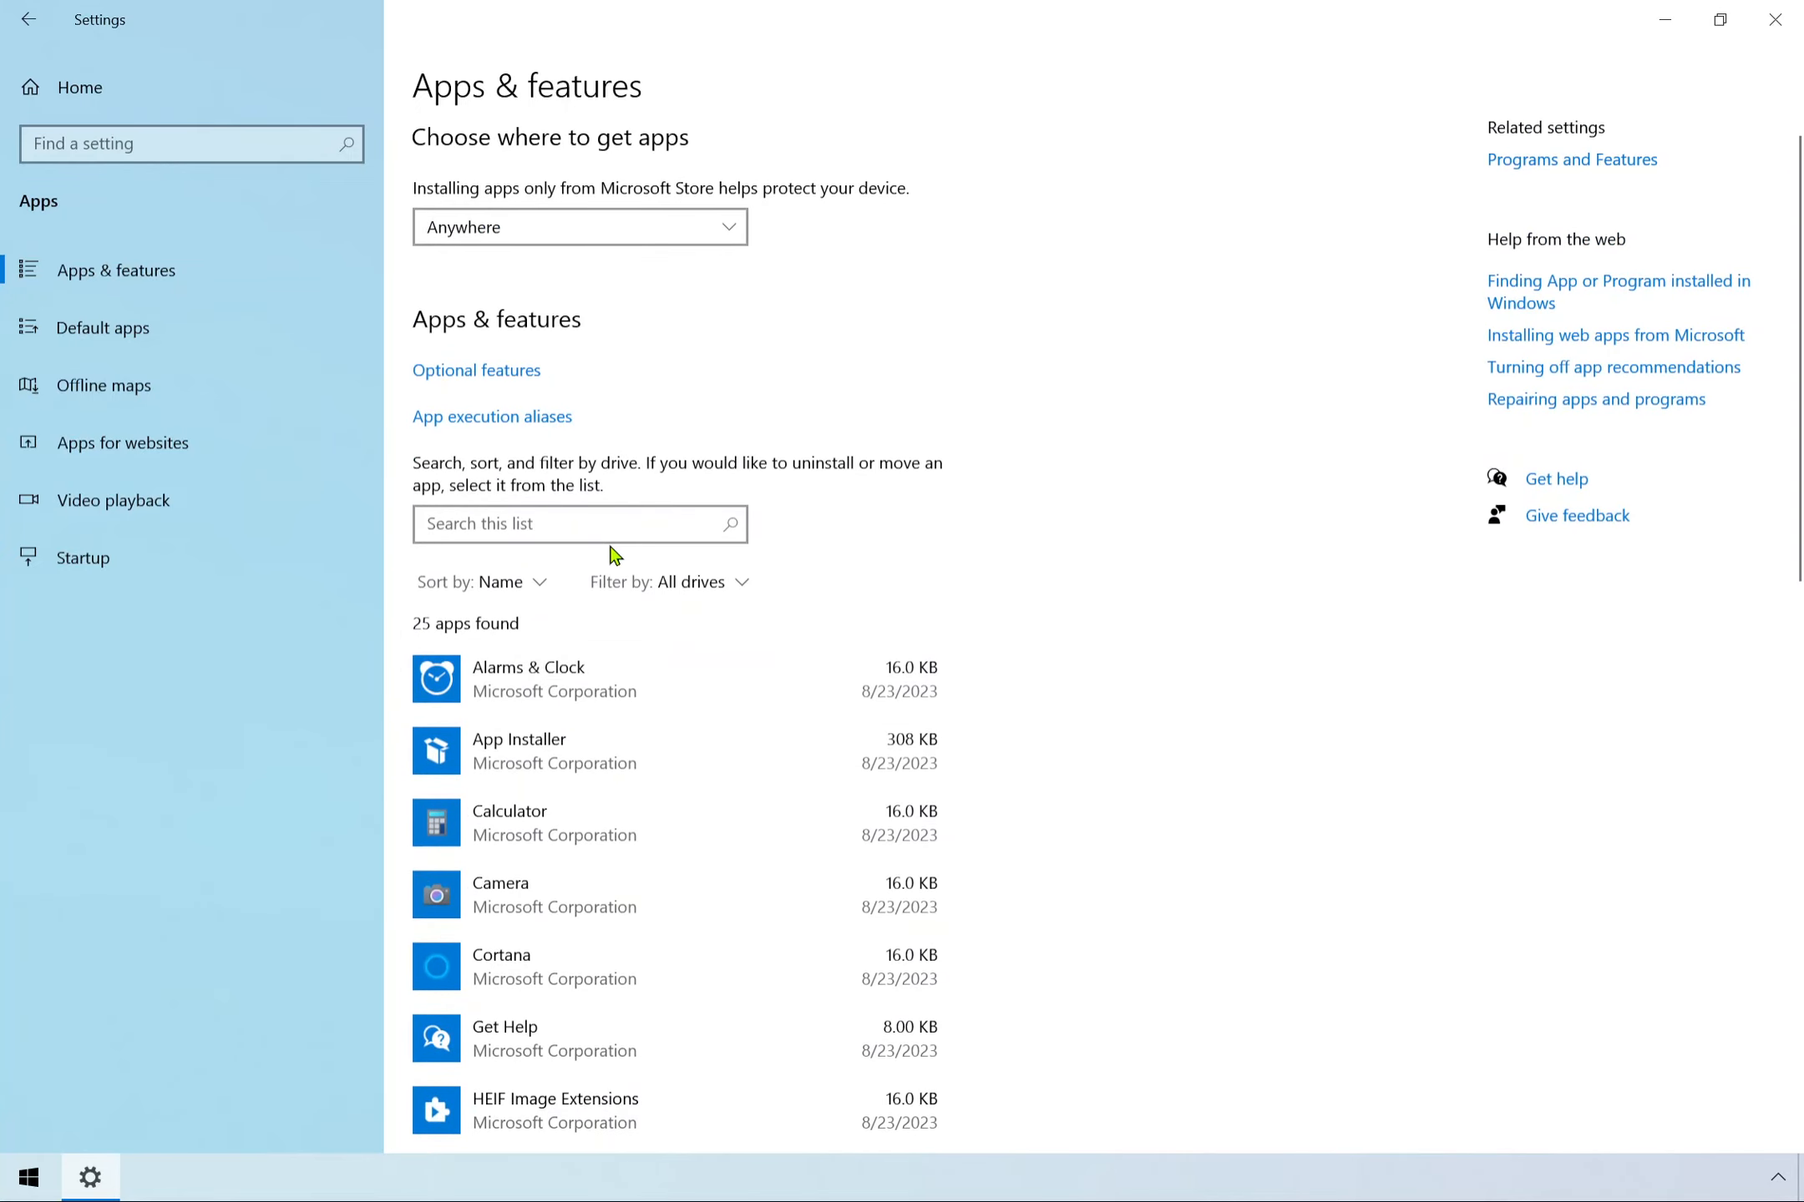
Search the installed apps list for OneDrive, and clear the search.
left_click(598, 506)
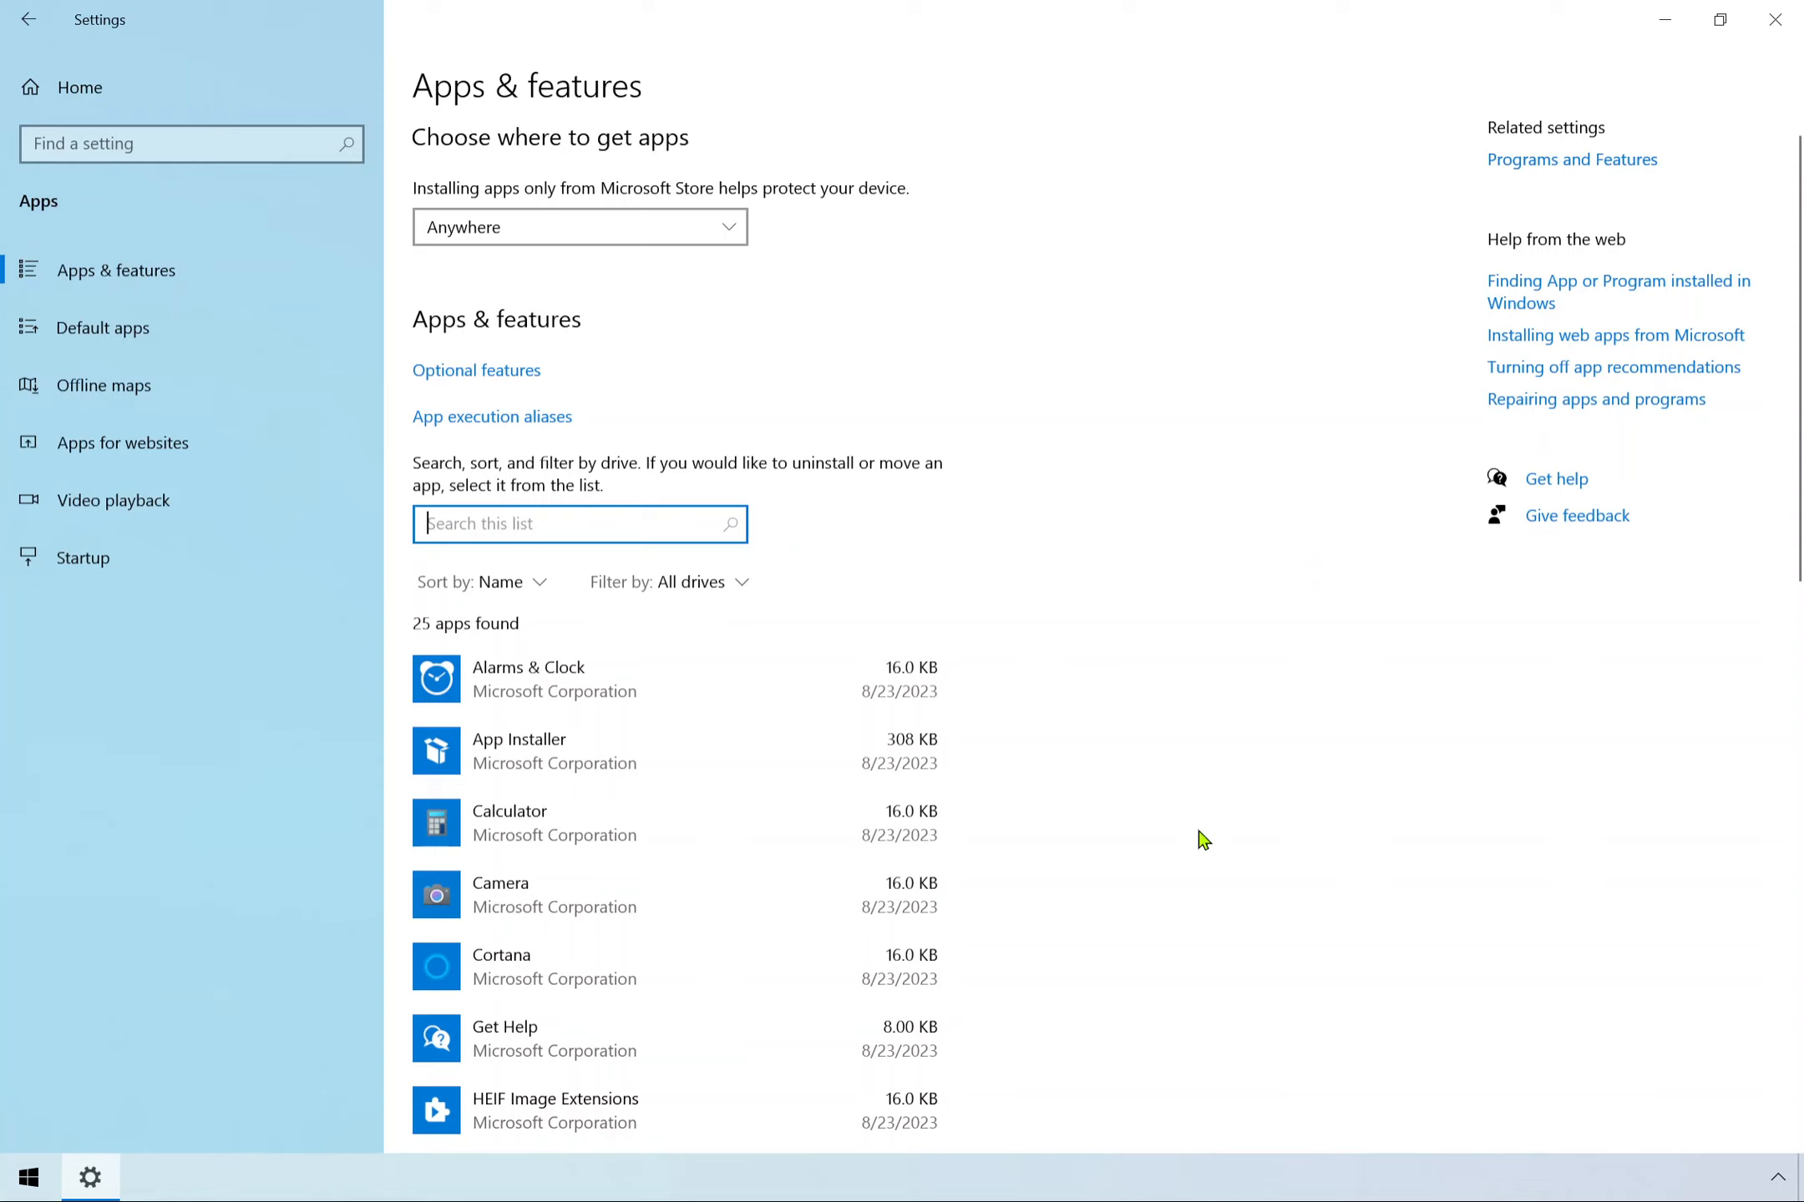
type("One")
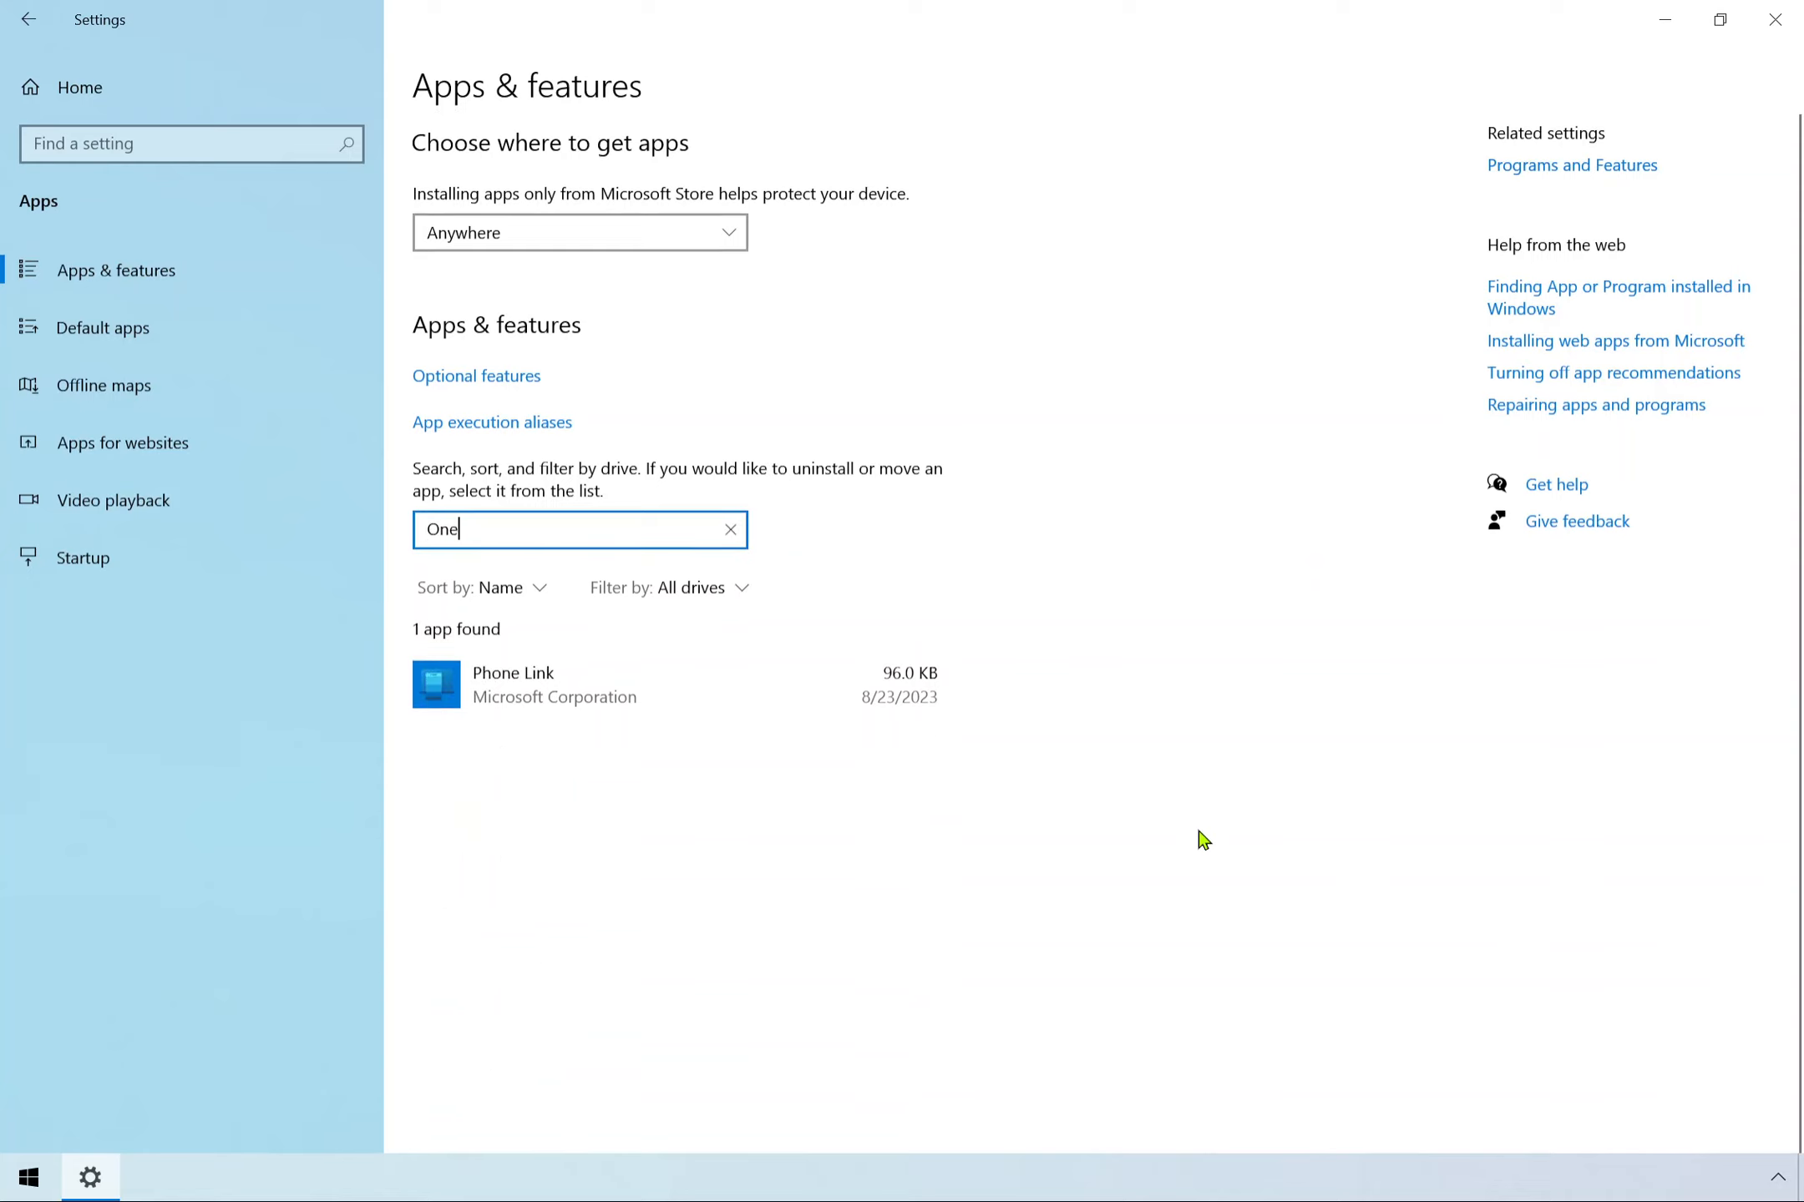
type("Drive")
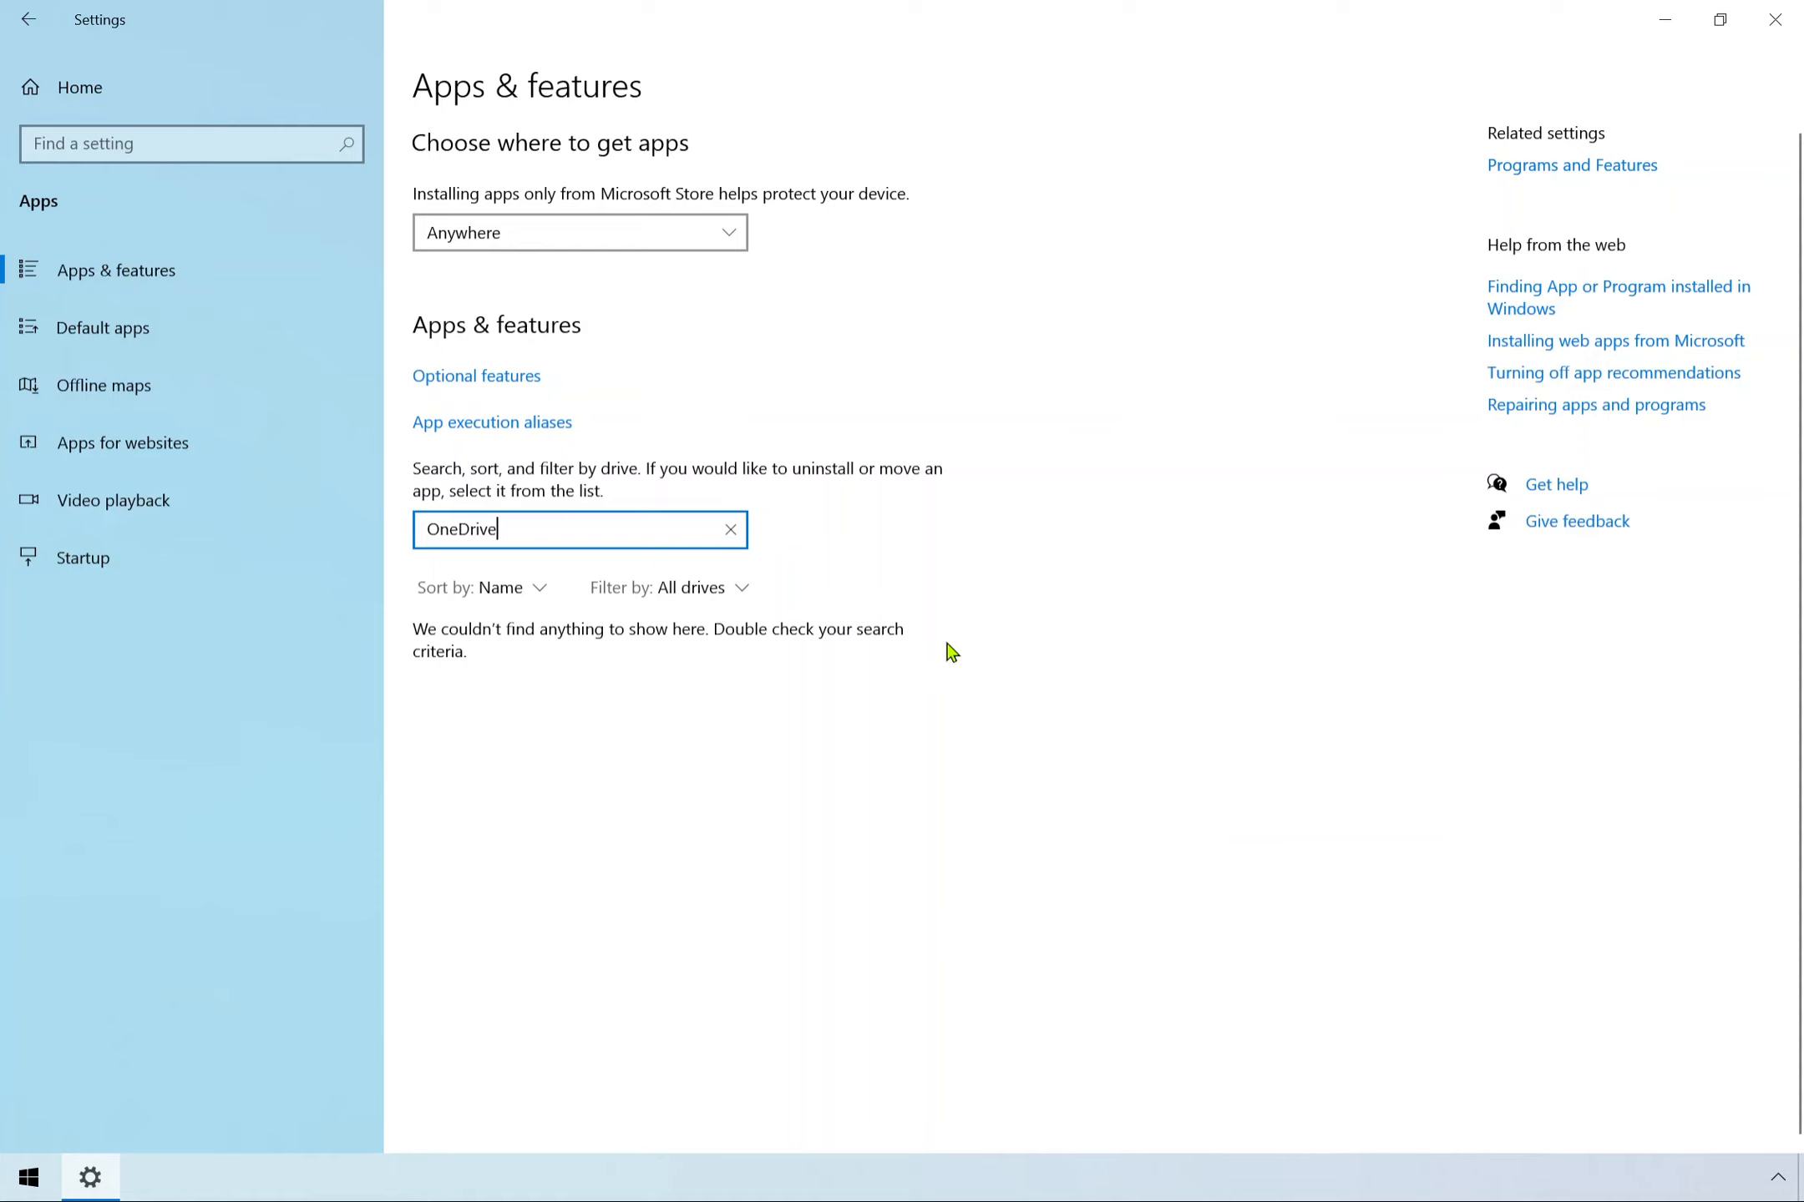
scroll(1005, 746, "down", 1)
scroll(1004, 746, "up", 1)
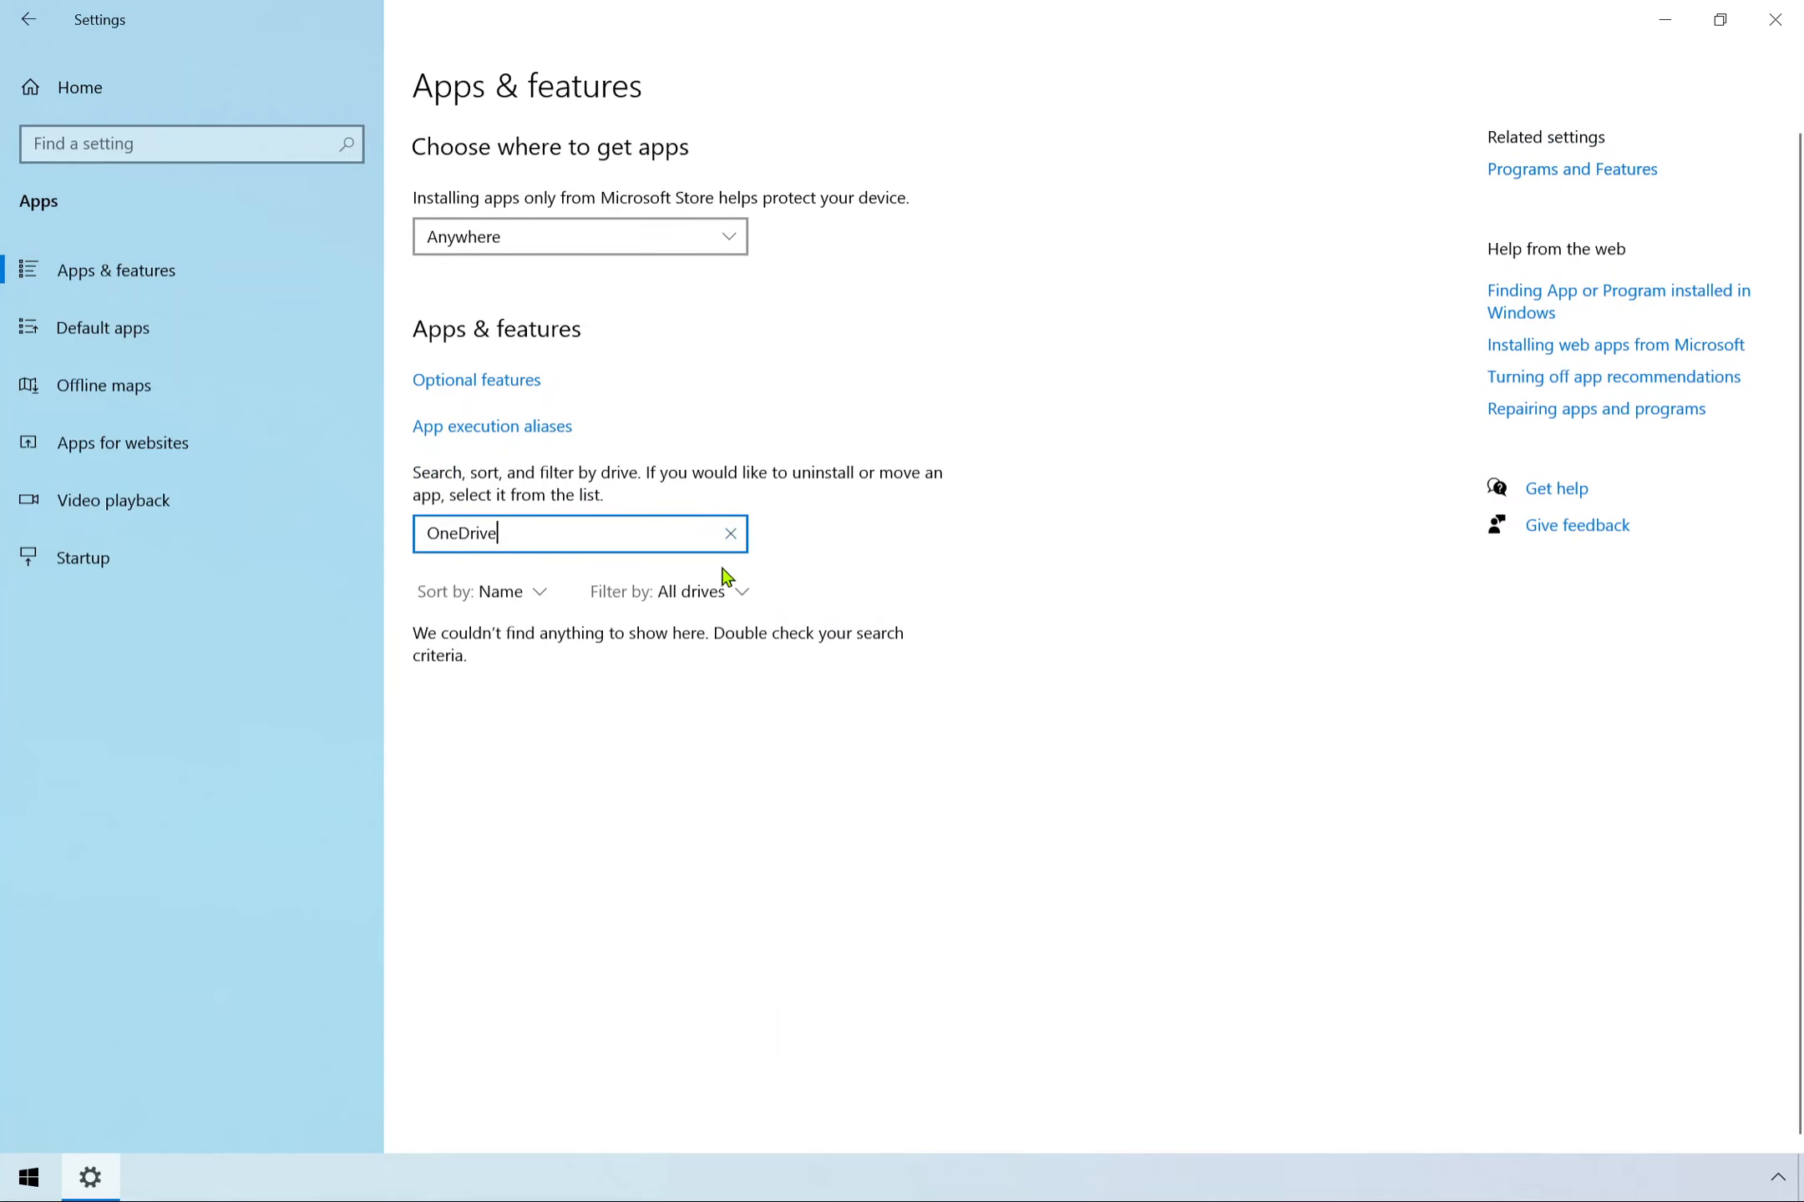
left_click(731, 534)
Look through the full installed apps list once more and close Settings.
scroll(979, 739, "down", 6)
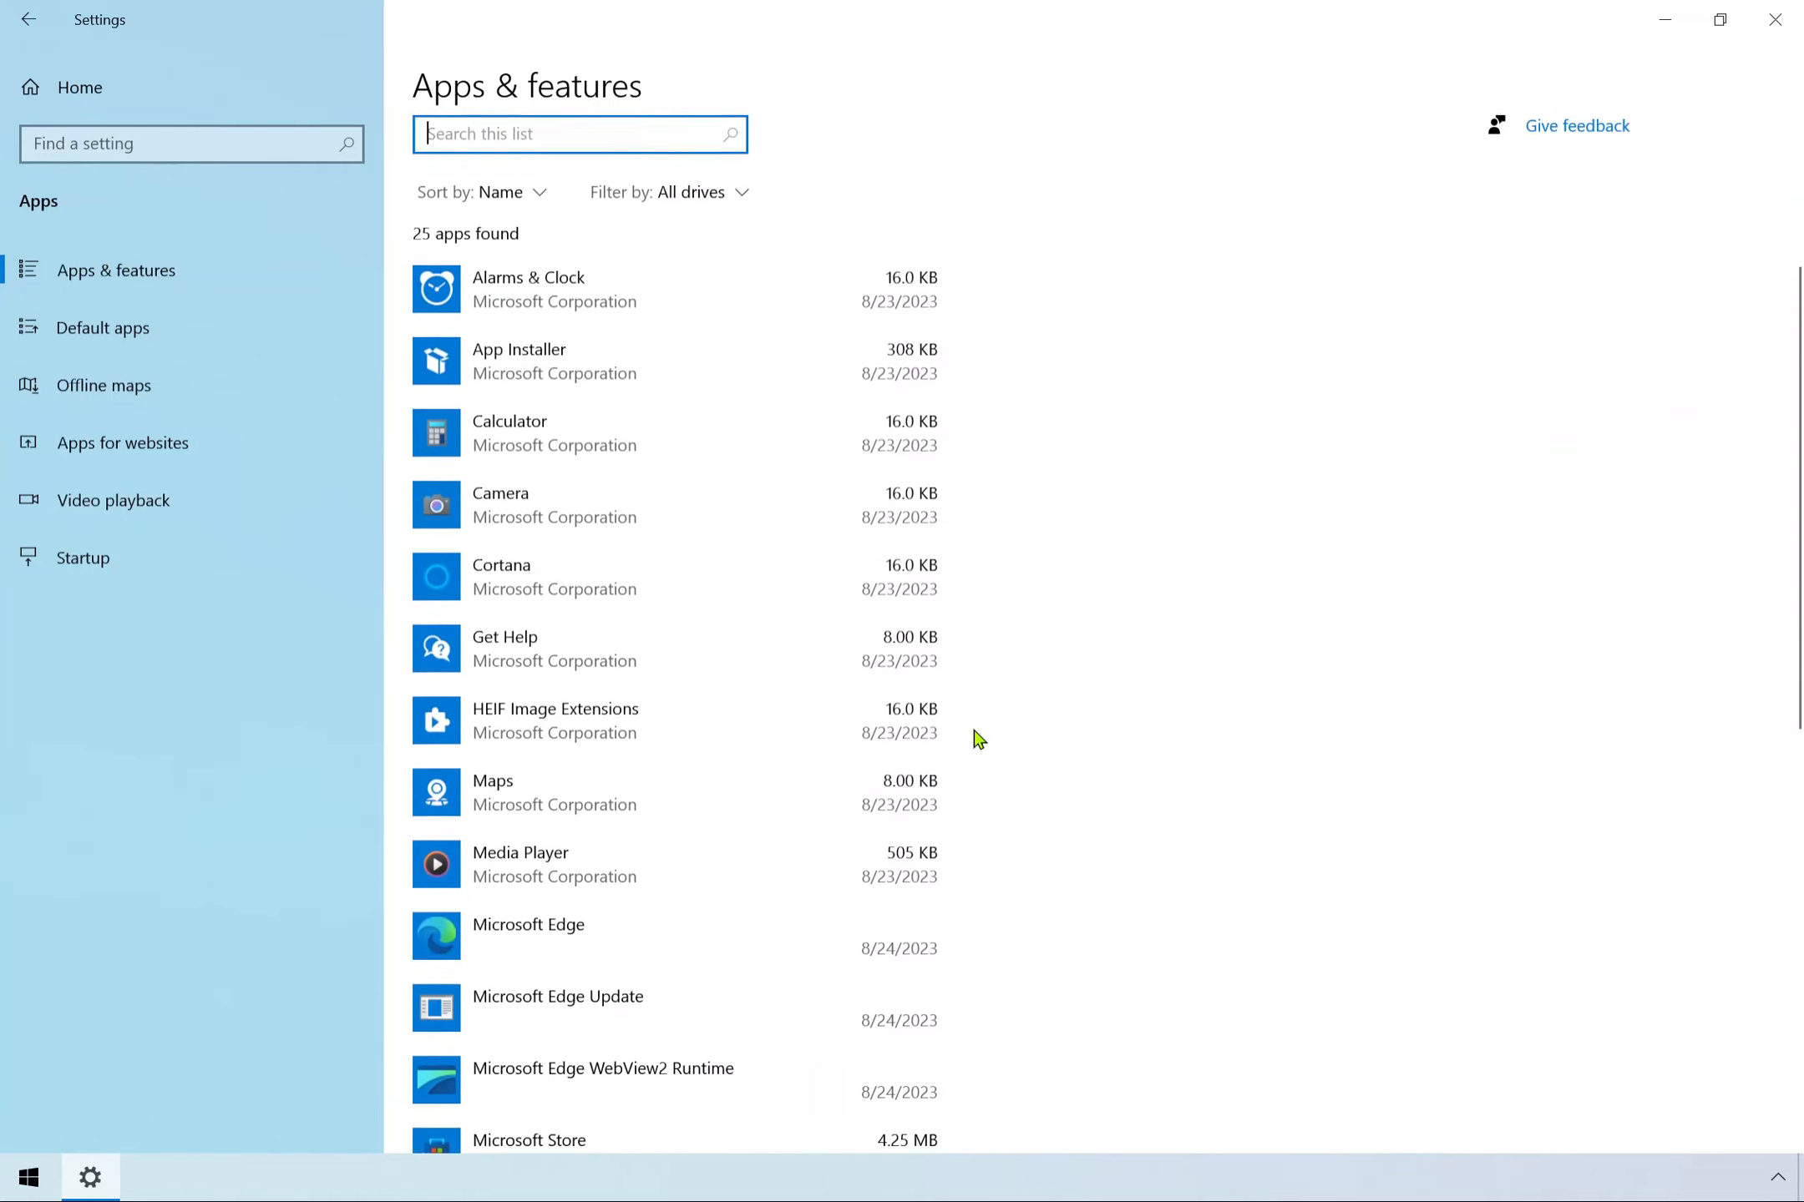
scroll(692, 638, "down", 4)
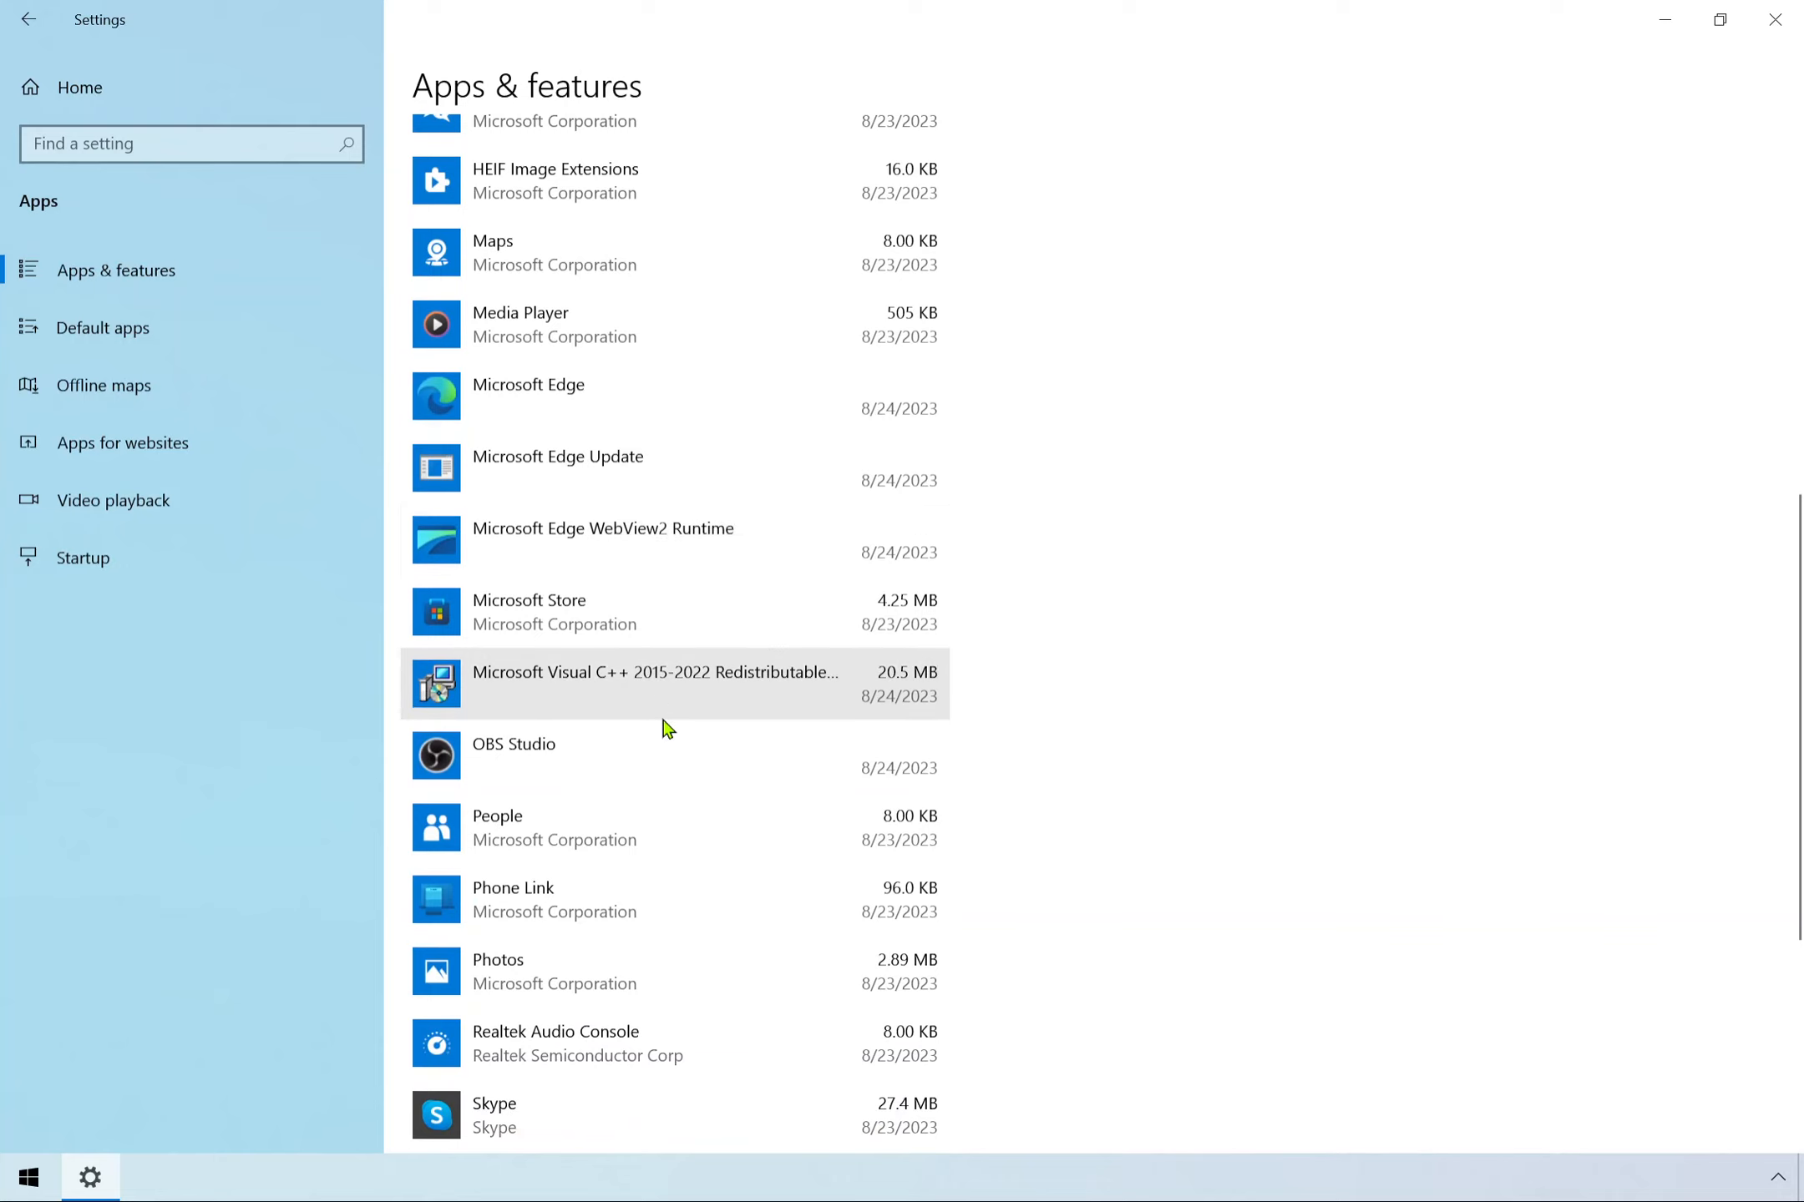
scroll(660, 725, "down", 1)
scroll(668, 728, "down", 4)
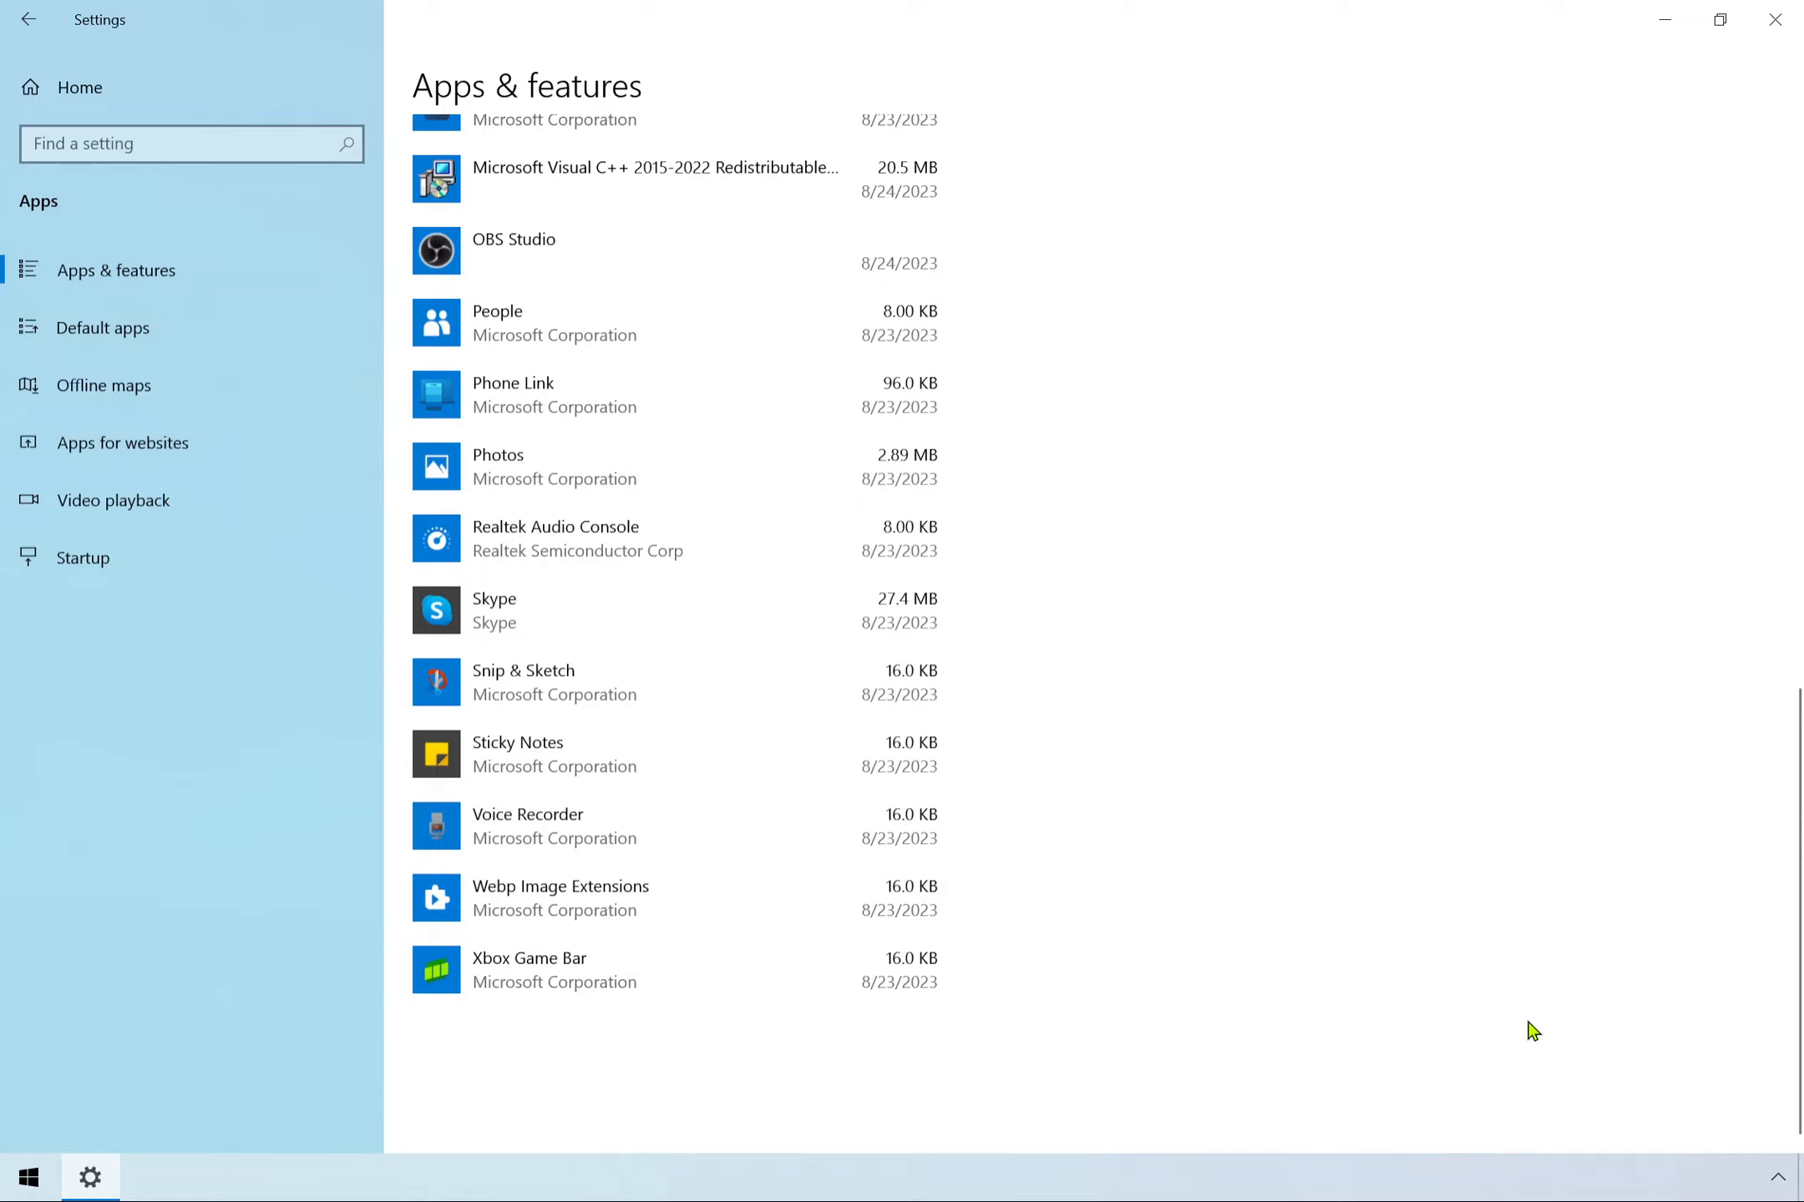
scroll(1222, 653, "up", 1)
scroll(1220, 653, "up", 15)
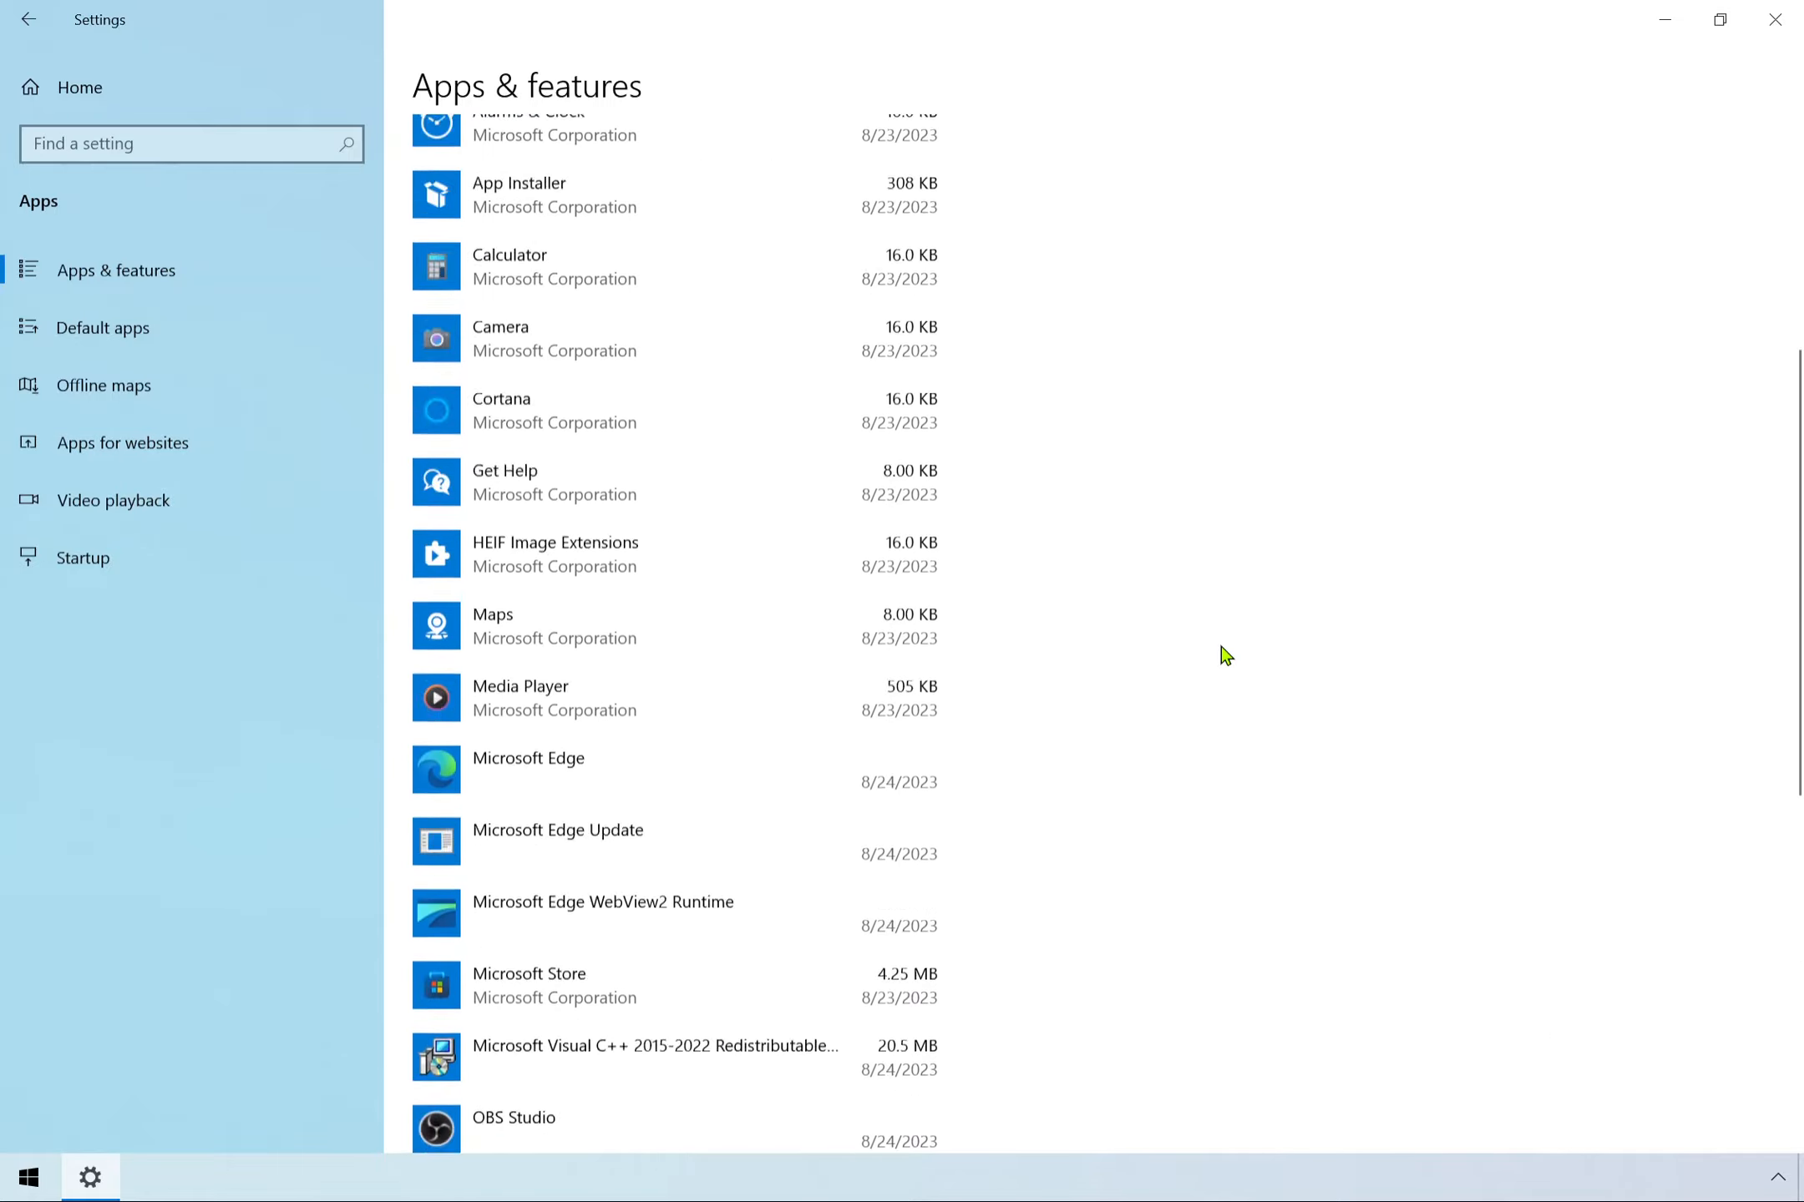
left_click(1794, 12)
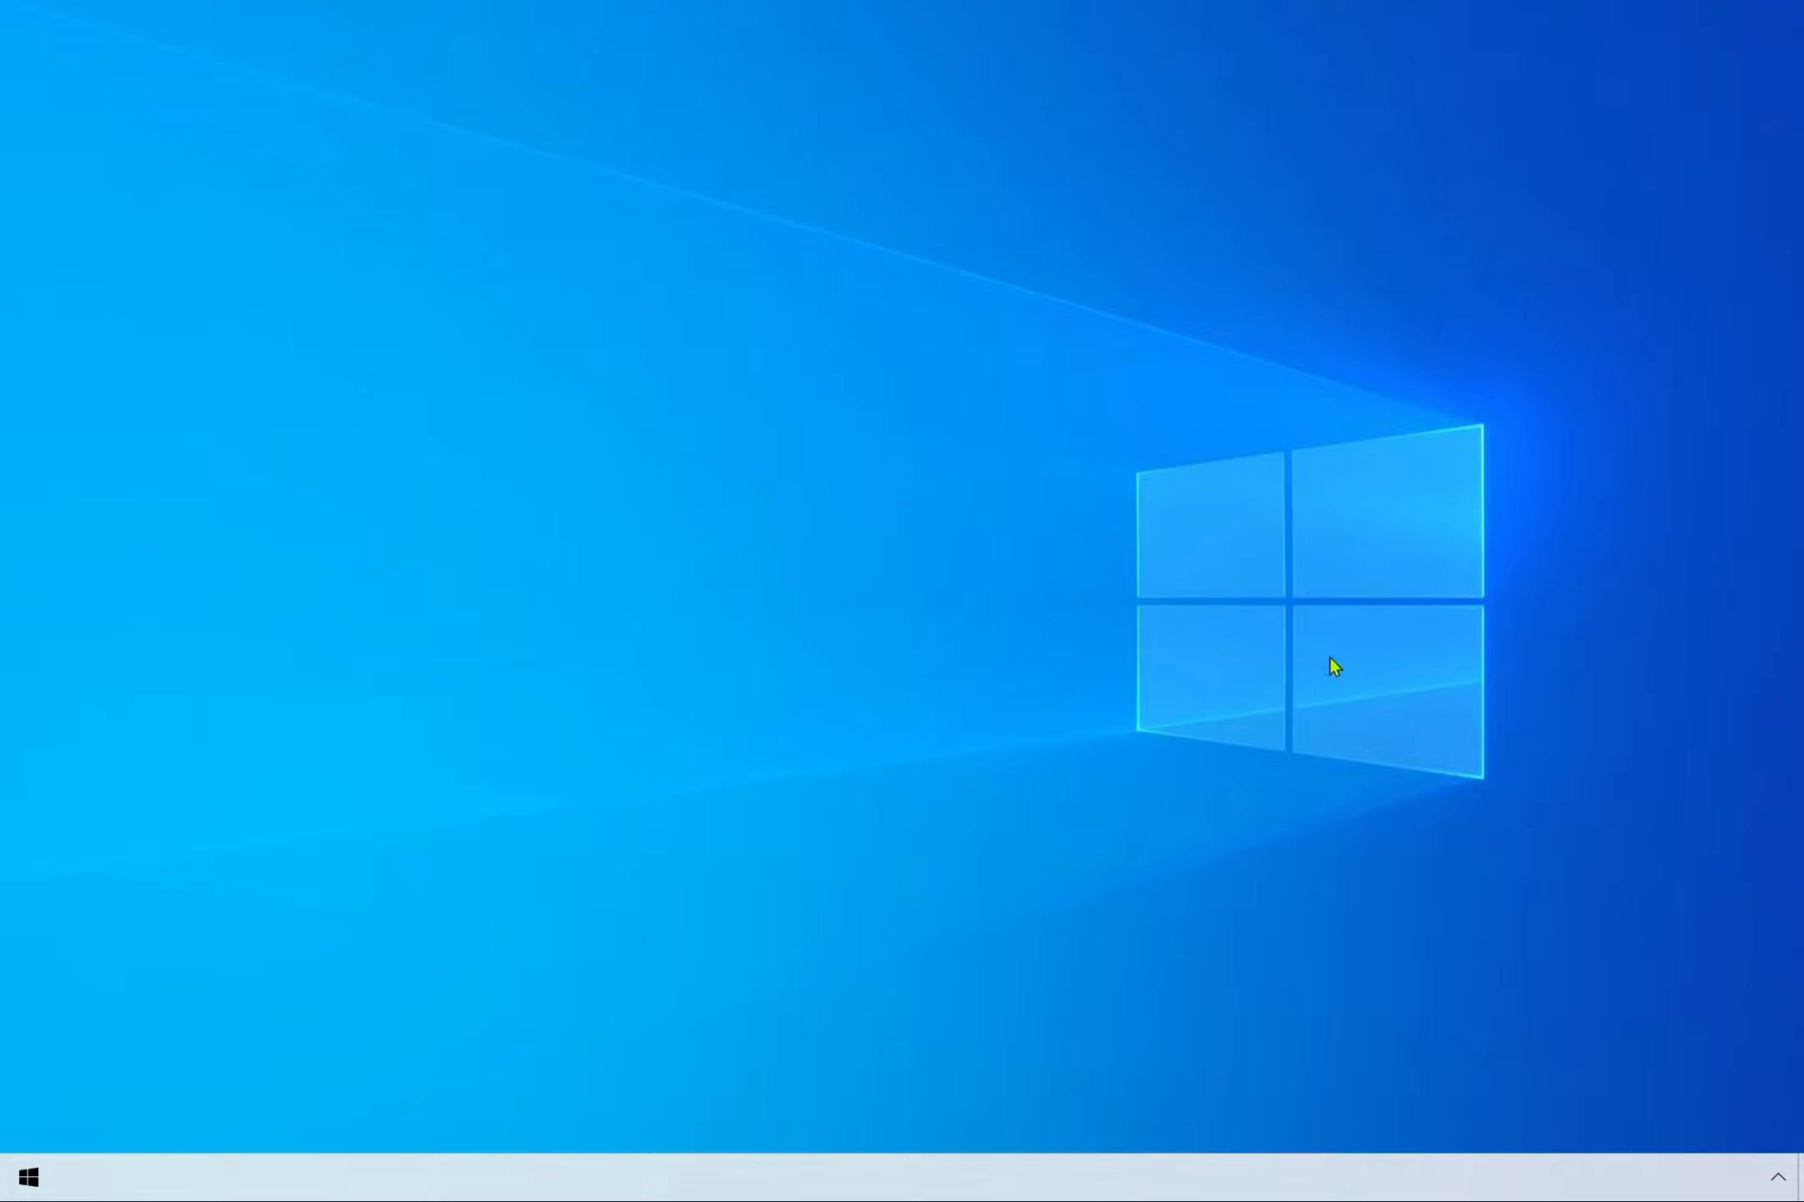